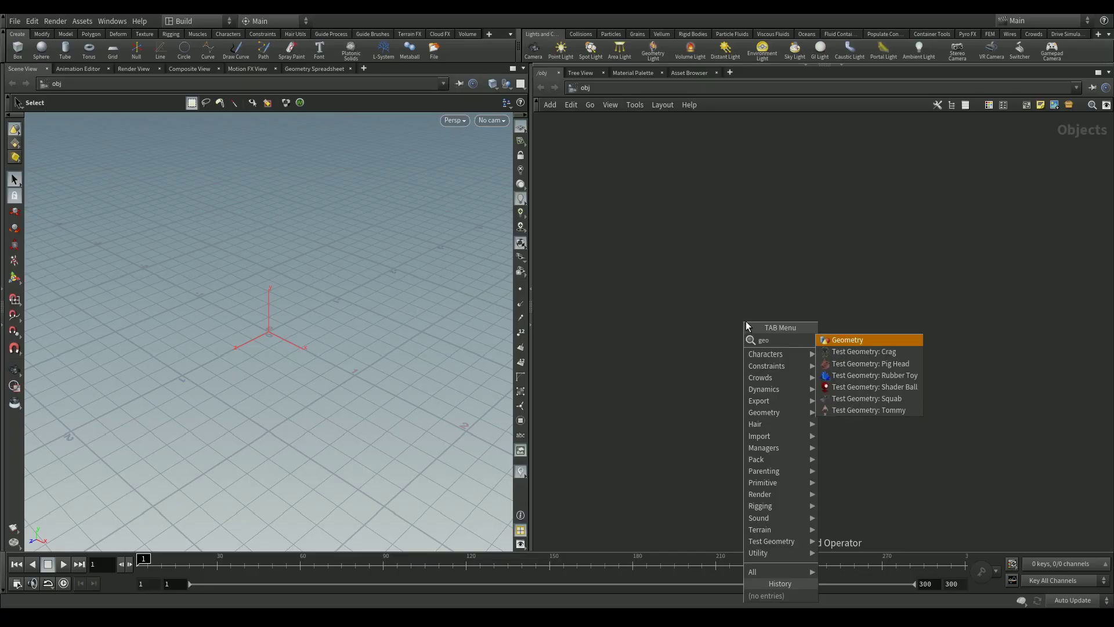
Step: Create a geometry object and place a File node inside it
{"action": "key", "text": "Return"}
{"action": "key", "text": "Tab"}
{"action": "type", "text": "file"}
{"action": "key", "text": "Return"}
{"action": "left_click", "coordinate": [786, 298]}
{"action": "key", "text": "p"}
Step: Load Skull_tut.obj into the File node and frame the skull in the viewport
{"action": "left_click", "coordinate": [1105, 152]}
{"action": "left_click", "coordinate": [716, 197]}
{"action": "key", "text": "Escape"}
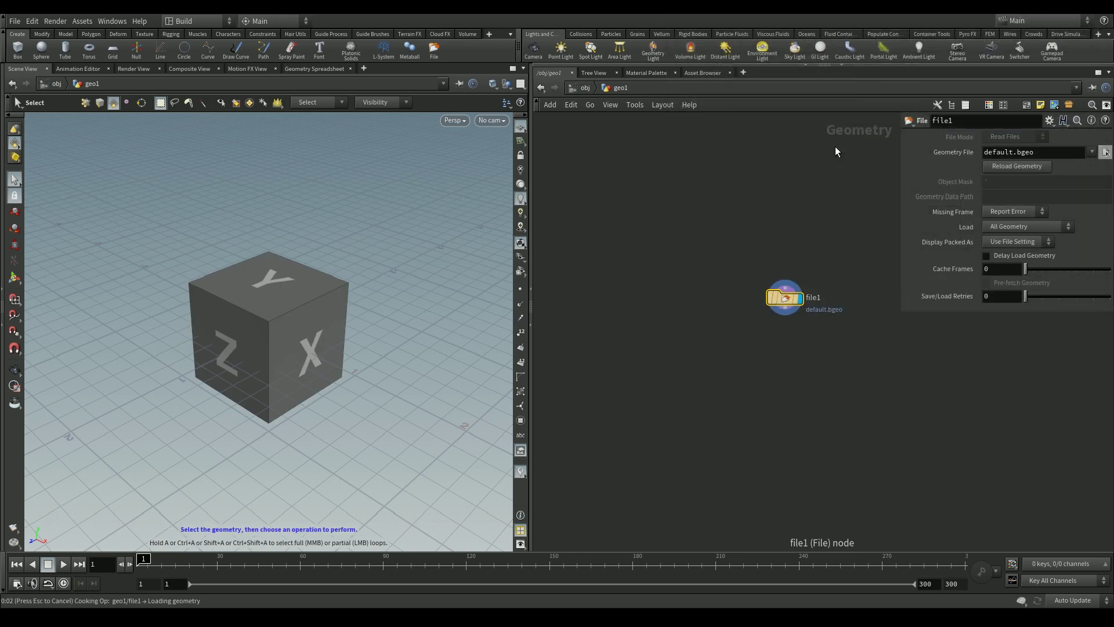
{"action": "key", "text": "h"}
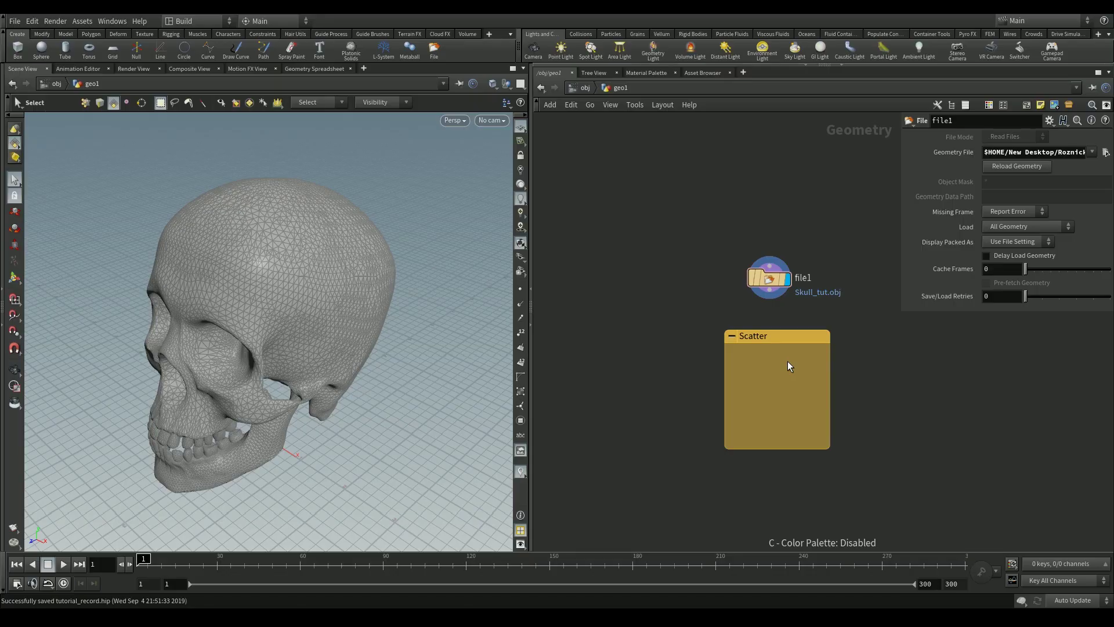
Step: Add a Scatter node below file1, wire the skull into it, and display it
{"action": "key", "text": "Tab"}
{"action": "type", "text": "scatter"}
{"action": "key", "text": "Return"}
{"action": "left_click", "coordinate": [788, 361]}
{"action": "left_click_drag", "start_coordinate": [788, 361], "coordinate": [779, 362]}
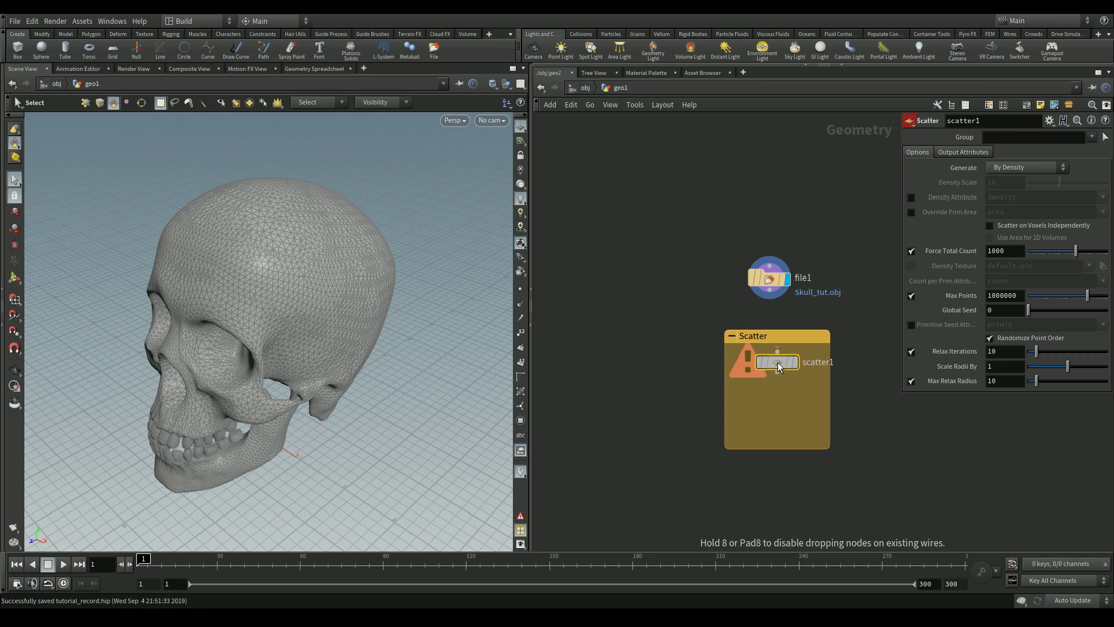
{"action": "left_click", "coordinate": [769, 299]}
{"action": "left_click", "coordinate": [776, 350]}
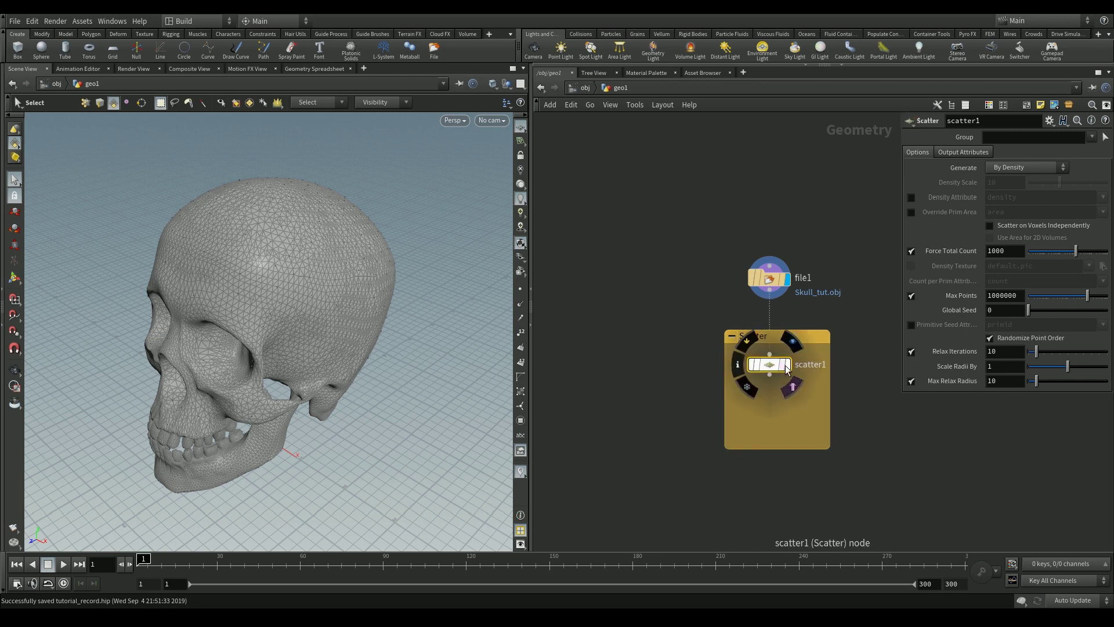
{"action": "left_click", "coordinate": [786, 364]}
Step: Set the scatter count to 200 points and turn off relaxation
{"action": "double_click", "coordinate": [988, 251]}
{"action": "type", "text": "200"}
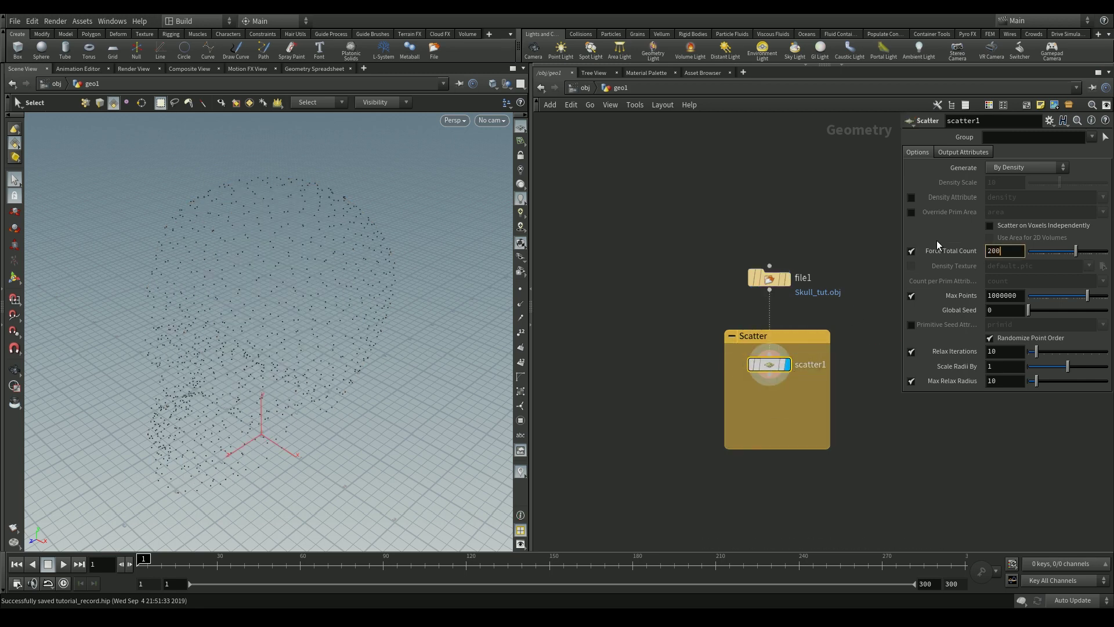
{"action": "key", "text": "Return"}
{"action": "left_click", "coordinate": [911, 351]}
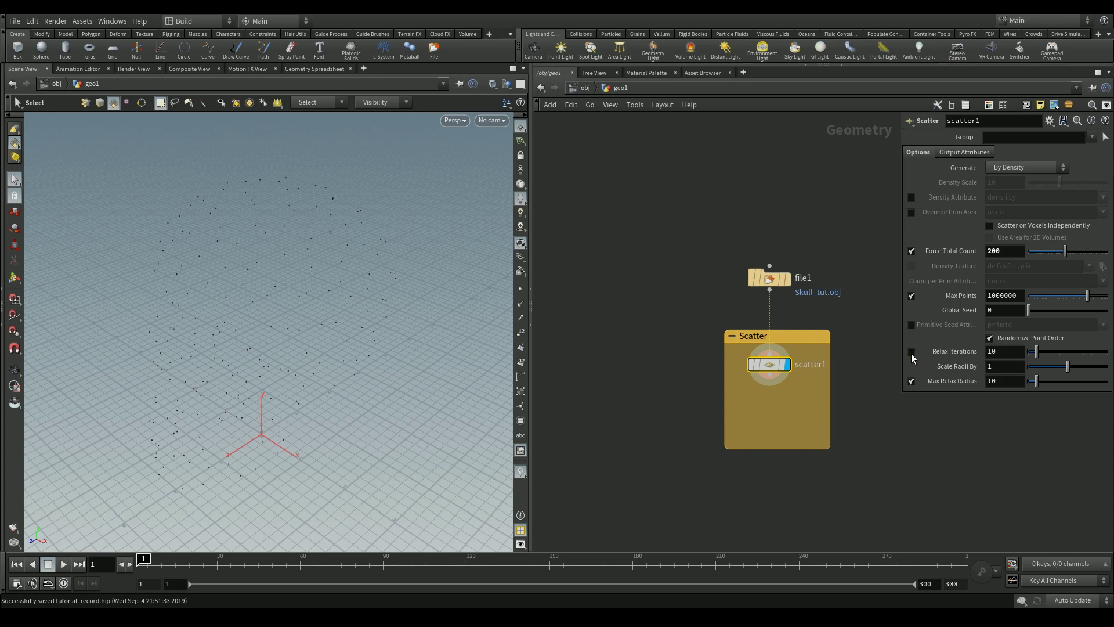
Step: Pick the skull-top faces from a frontal view as the scatter group
{"action": "left_click", "coordinate": [786, 279]}
{"action": "key", "text": "Escape"}
{"action": "left_click_drag", "start_coordinate": [187, 259], "coordinate": [451, 223]}
{"action": "key", "text": "Return"}
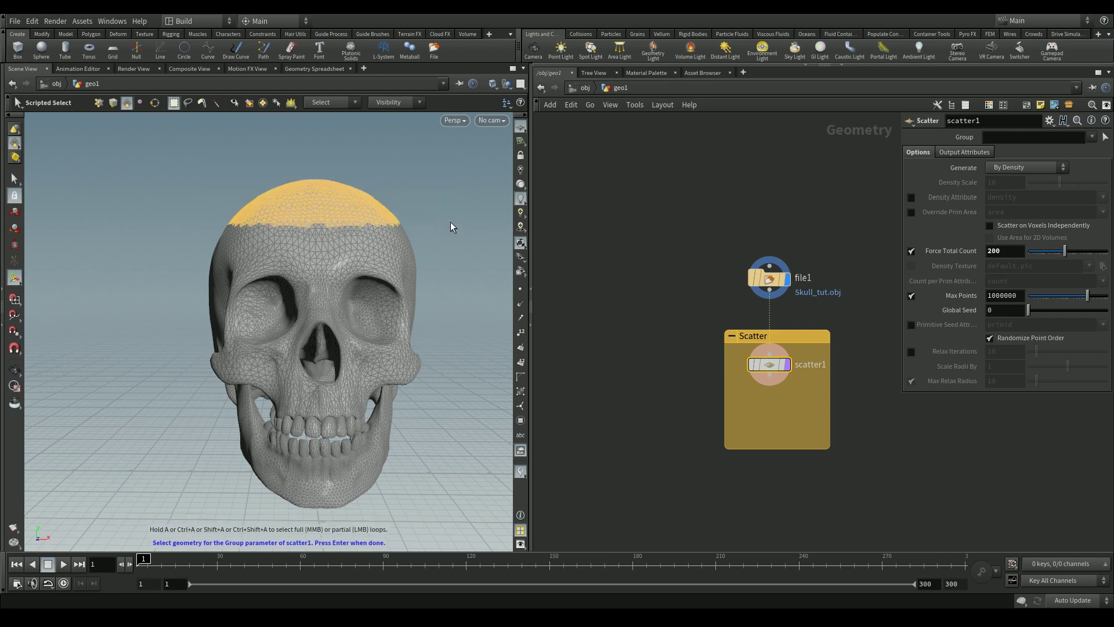
{"action": "key", "text": "Return"}
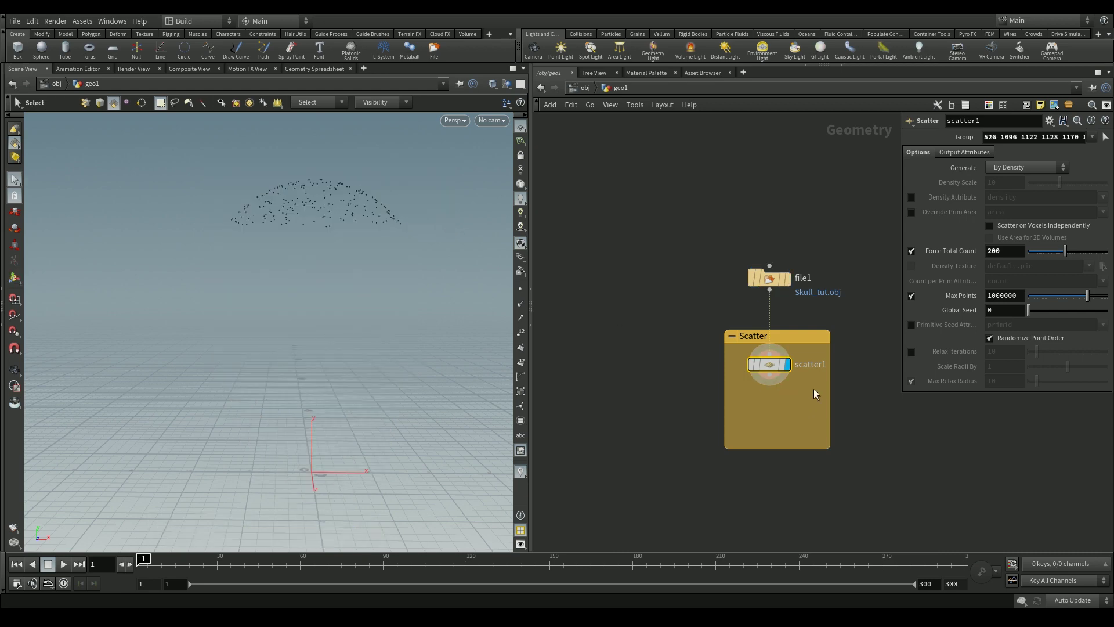
{"action": "key", "text": "Tab"}
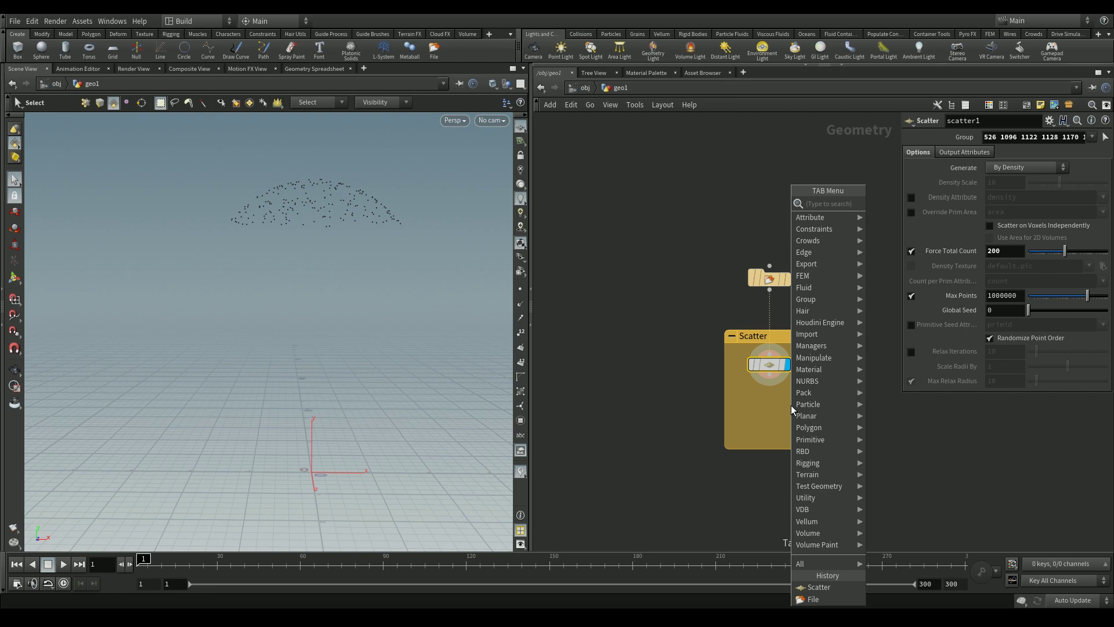
{"action": "type", "text": "wrangle"}
{"action": "key", "text": "Return"}
{"action": "left_click", "coordinate": [791, 405]}
{"action": "left_click", "coordinate": [769, 381]}
{"action": "left_click", "coordinate": [757, 401]}
{"action": "left_click", "coordinate": [949, 225]}
{"action": "type", "text": "@id = @"}
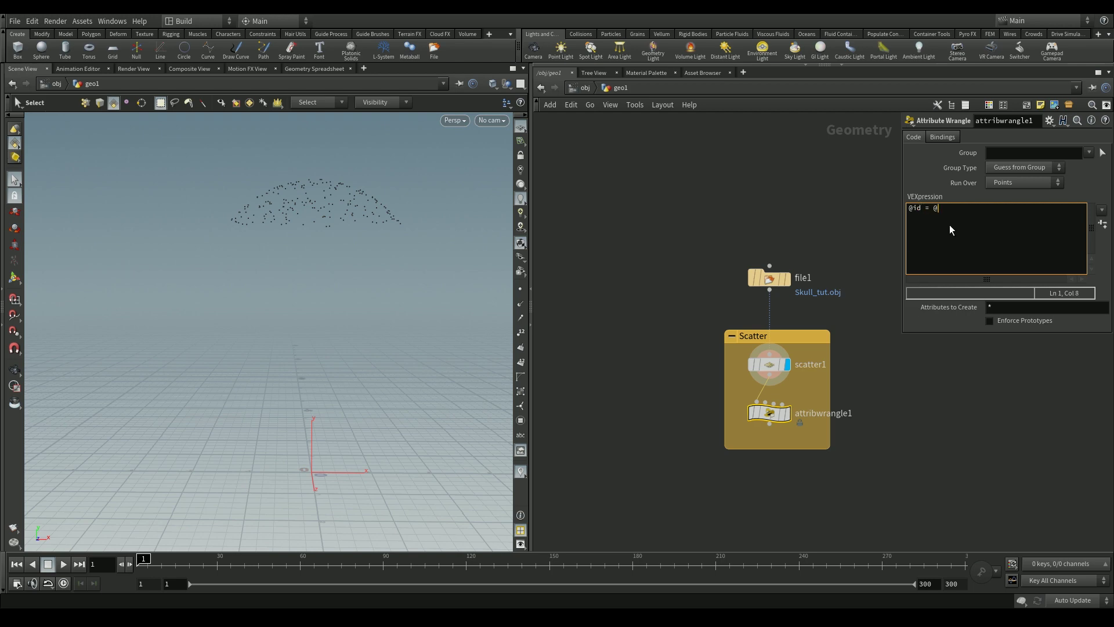
{"action": "type", "text": "ptnu"}
{"action": "key", "text": "BackSpace"}
{"action": "left_click", "coordinate": [927, 420]}
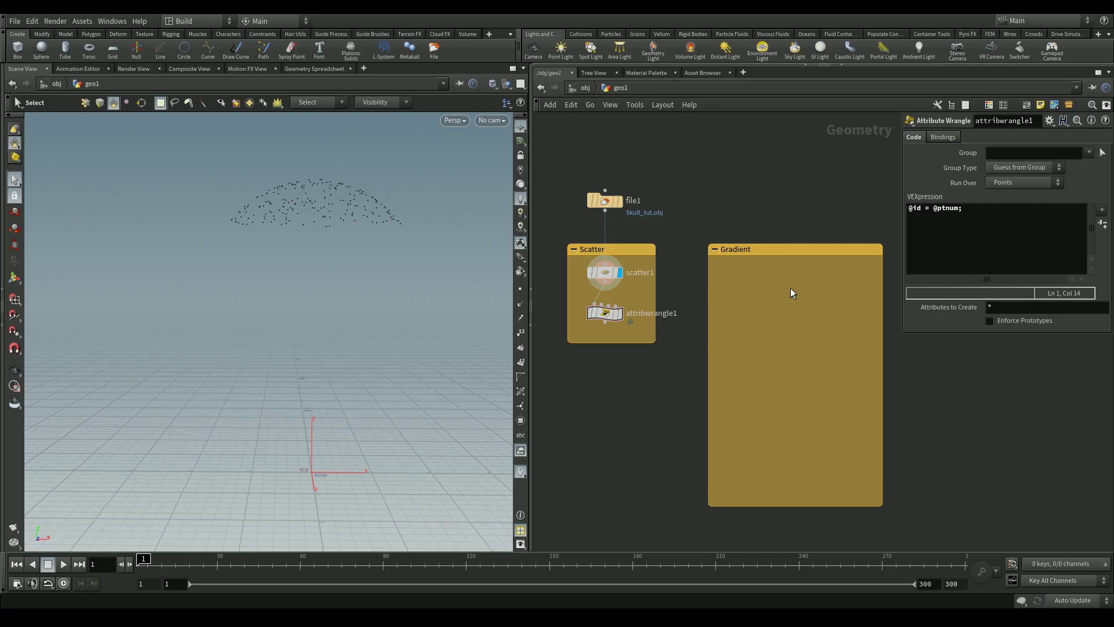
{"action": "key", "text": "Tab"}
{"action": "type", "text": "aw"}
{"action": "key", "text": "Return"}
{"action": "left_click", "coordinate": [793, 291]}
{"action": "left_click", "coordinate": [967, 242]}
{"action": "type", "text": "f@"}
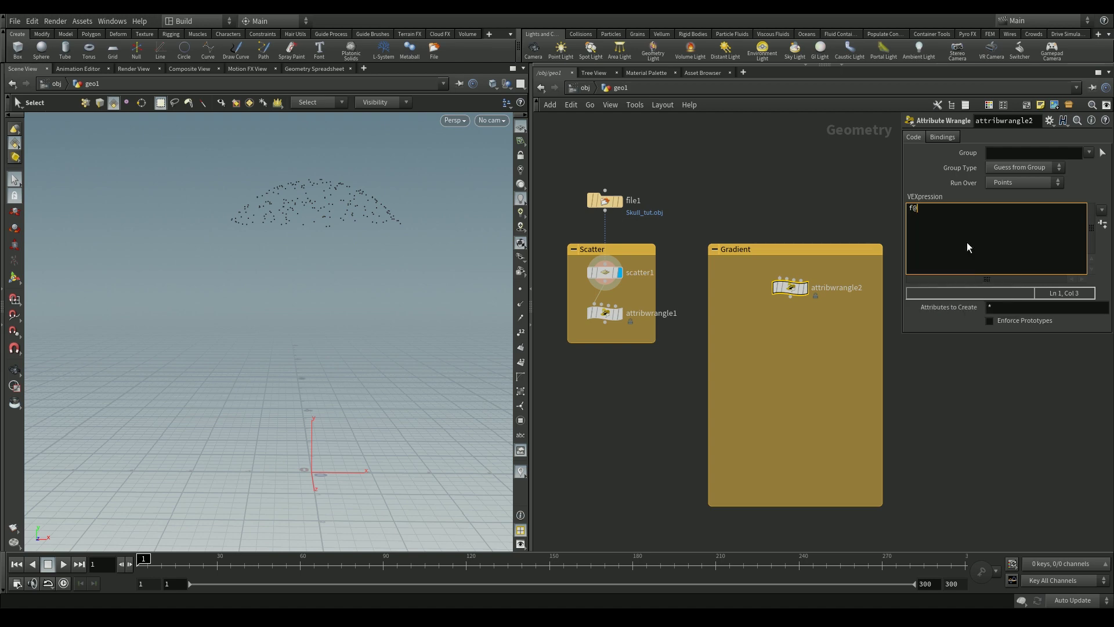
{"action": "type", "text": "py = -@P.y;"}
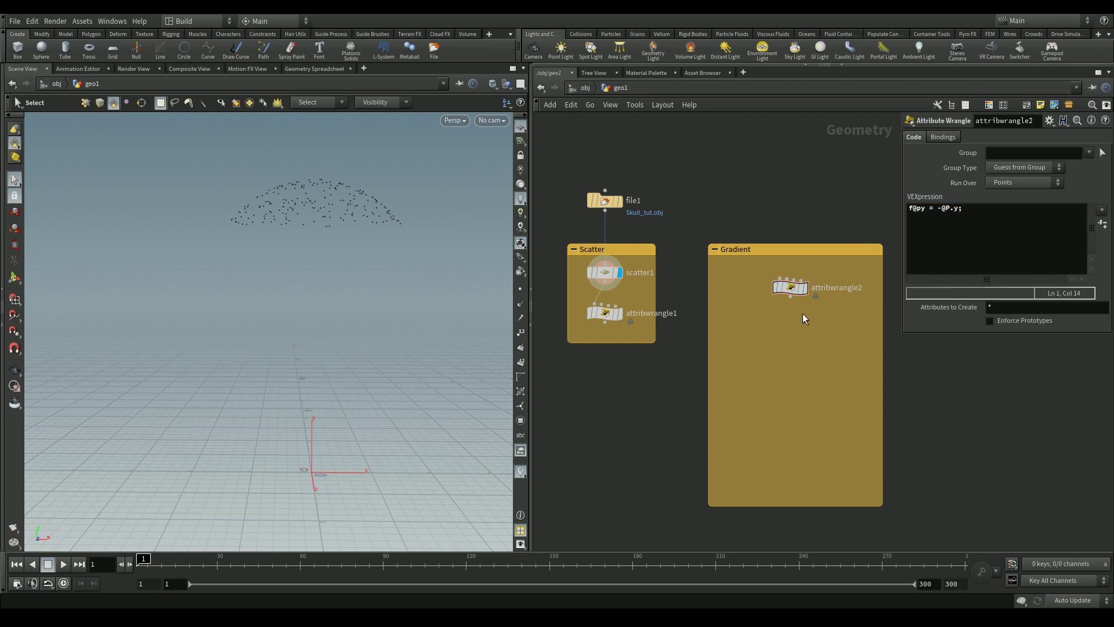
{"action": "left_click", "coordinate": [781, 277]}
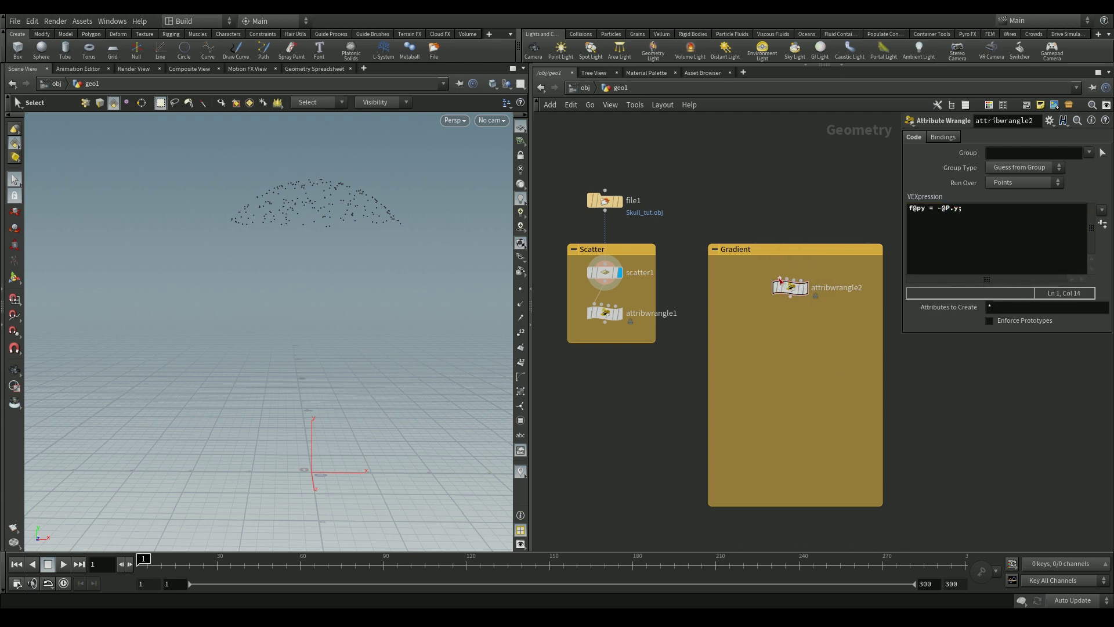
{"action": "left_click", "coordinate": [605, 211]}
Step: Add a VDB from Polygons node fed by attribwrangle2 and display it
{"action": "key", "text": "Tab"}
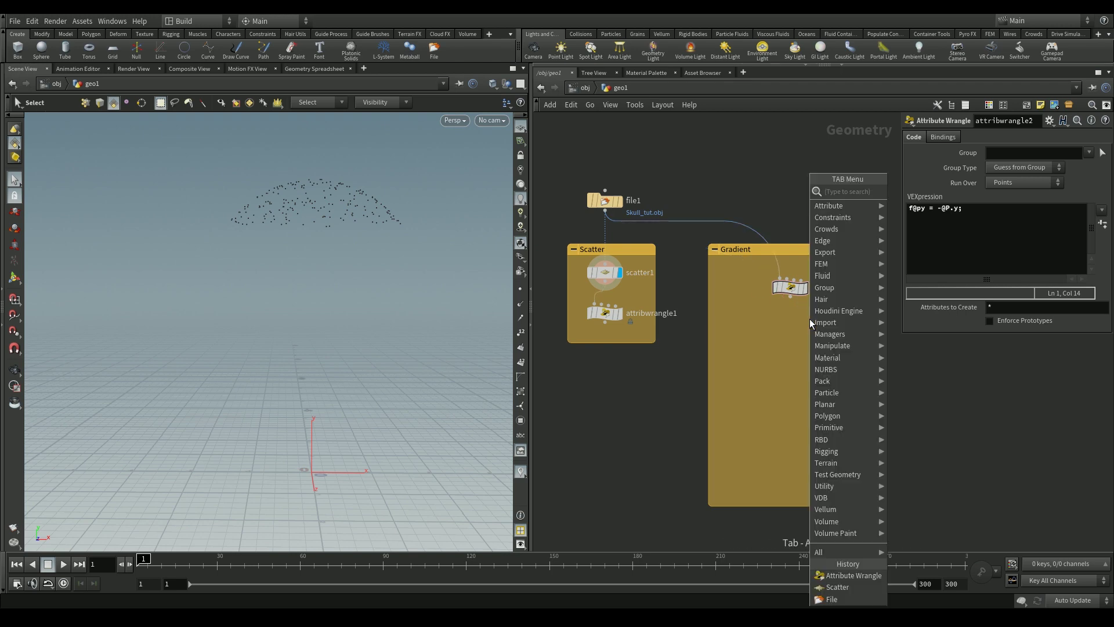
{"action": "type", "text": "vdb from"}
{"action": "key", "text": "Return"}
{"action": "left_click", "coordinate": [789, 337]}
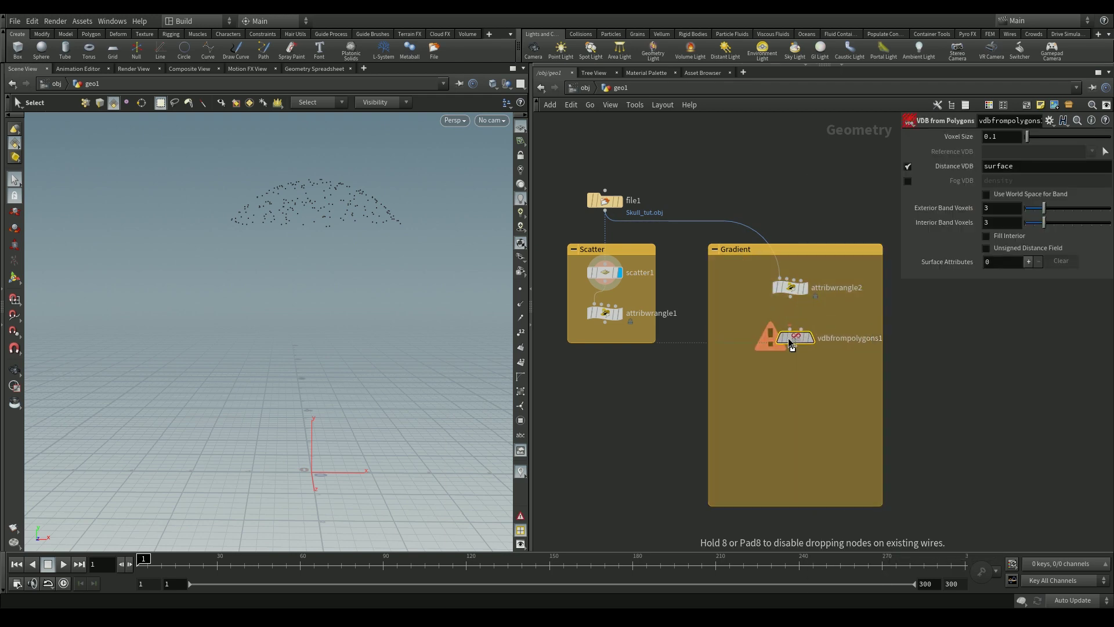
{"action": "left_click", "coordinate": [791, 298]}
{"action": "left_click", "coordinate": [789, 346]}
{"action": "left_click", "coordinate": [806, 354]}
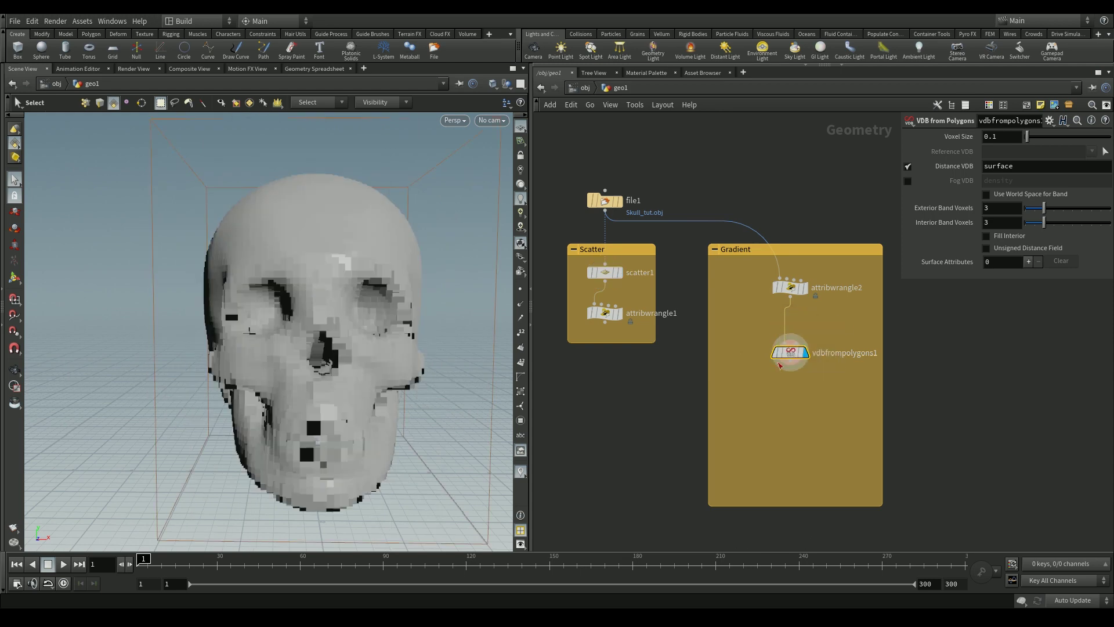
Step: Make the distance field unsigned and transfer point.py as a volume named down
{"action": "left_click", "coordinate": [986, 195]}
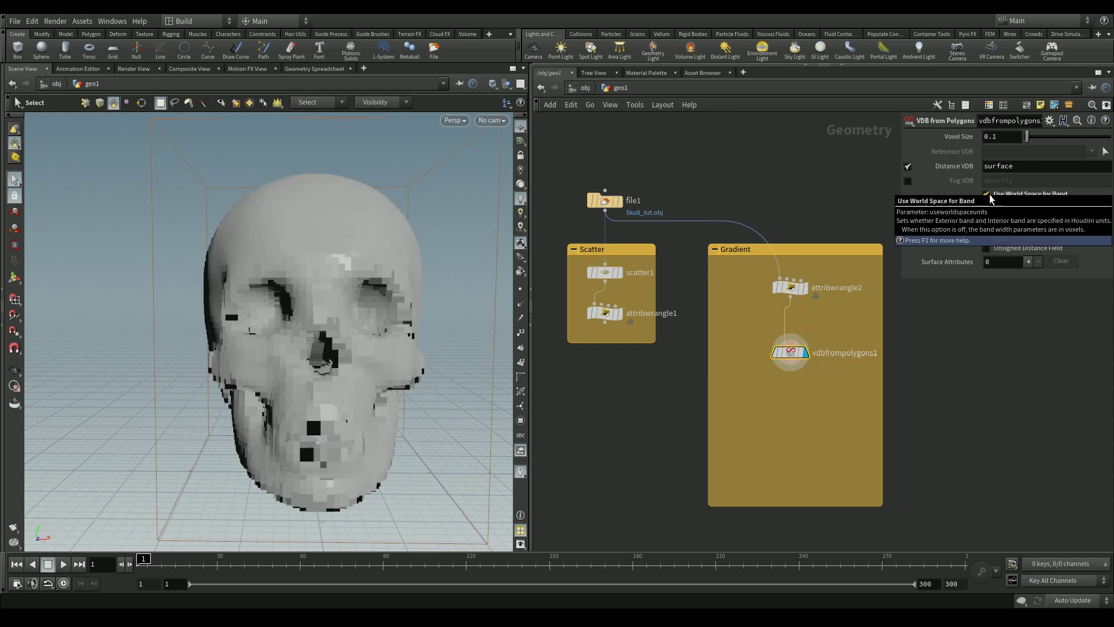
{"action": "left_click", "coordinate": [987, 248]}
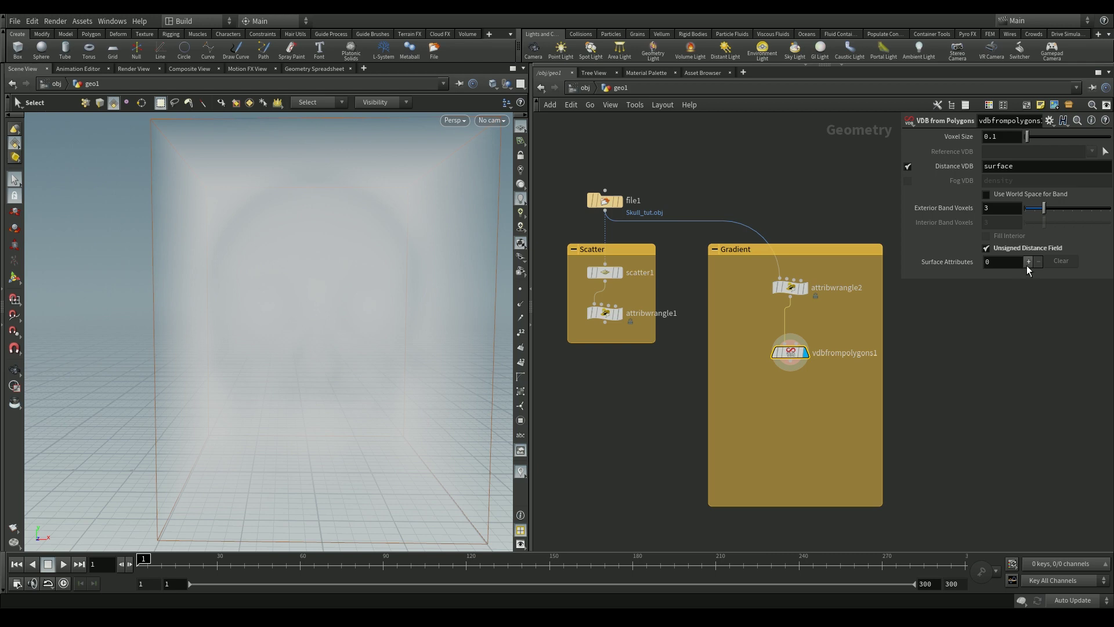
{"action": "left_click", "coordinate": [1028, 261]}
{"action": "left_click", "coordinate": [1021, 282]}
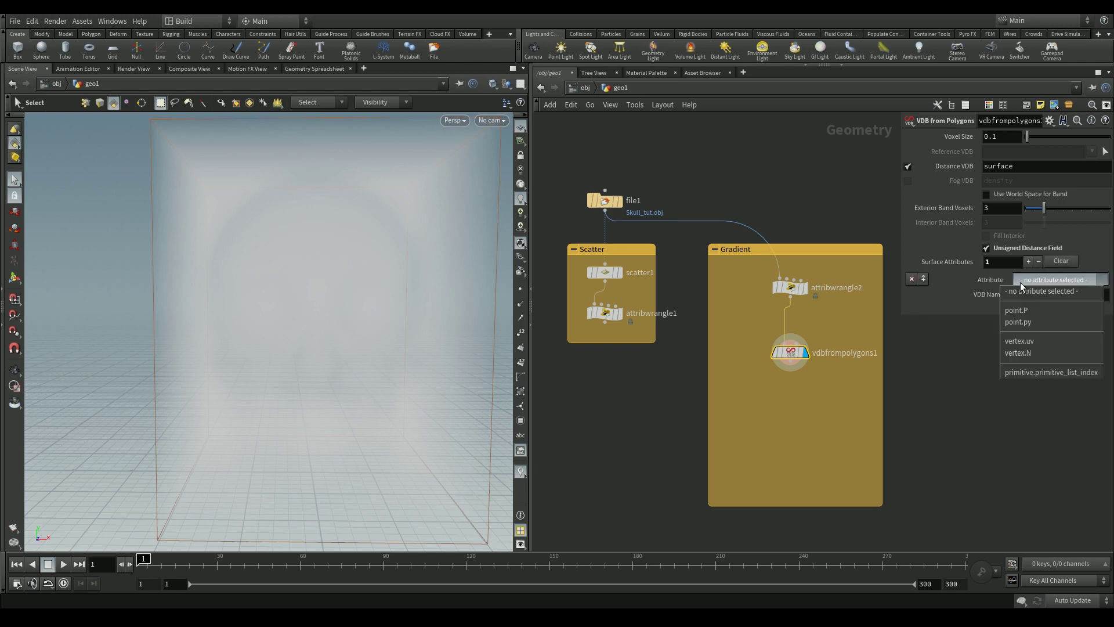
{"action": "left_click", "coordinate": [1031, 321]}
{"action": "left_click", "coordinate": [1028, 298]}
{"action": "type", "text": "down"}
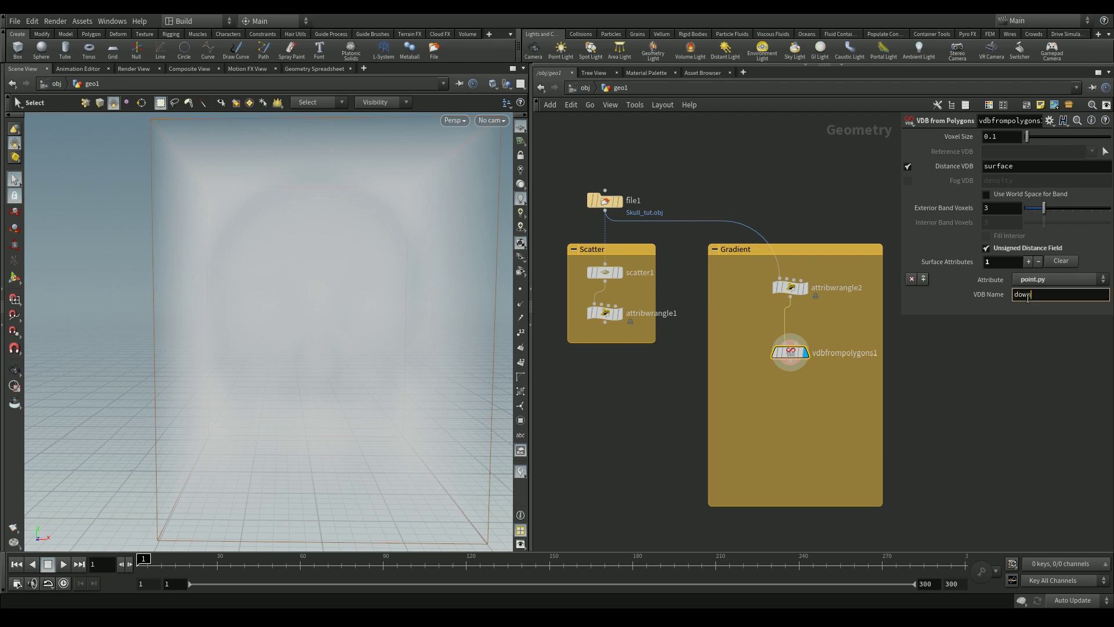
{"action": "key", "text": "Return"}
Step: Set the VDB voxel size to 0.07
{"action": "left_click", "coordinate": [1005, 142]}
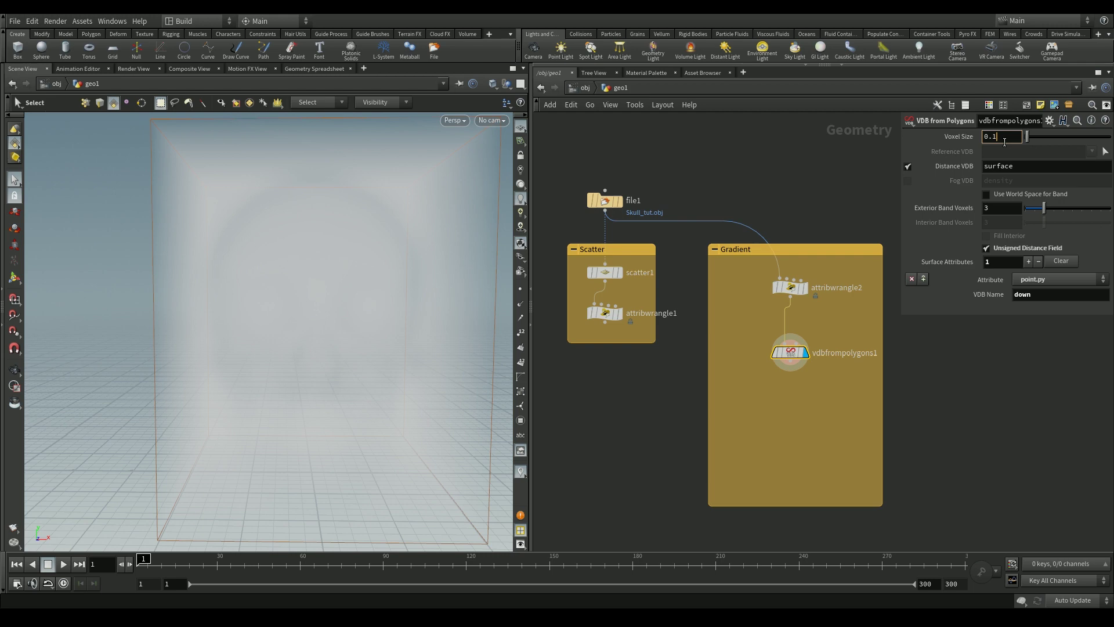
{"action": "key", "text": "BackSpace"}
{"action": "type", "text": "07"}
{"action": "key", "text": "Return"}
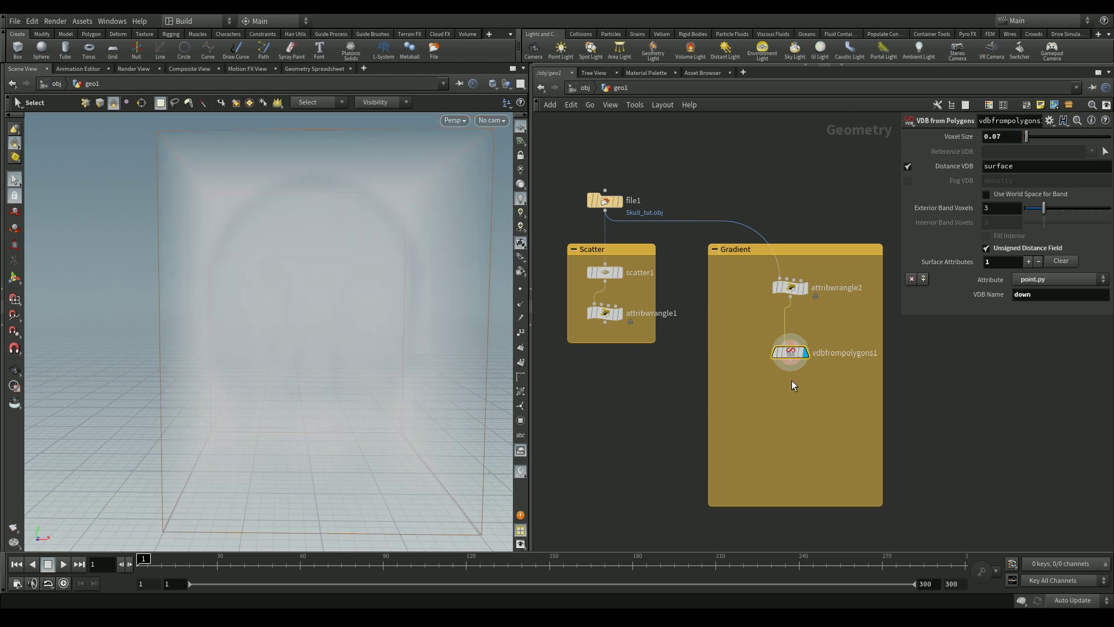
{"action": "key", "text": "Tab"}
Step: Add a VDB Analysis node fed by vdbfrompolygons1, using the Gradient operator, and display it
{"action": "type", "text": "vdb ana"}
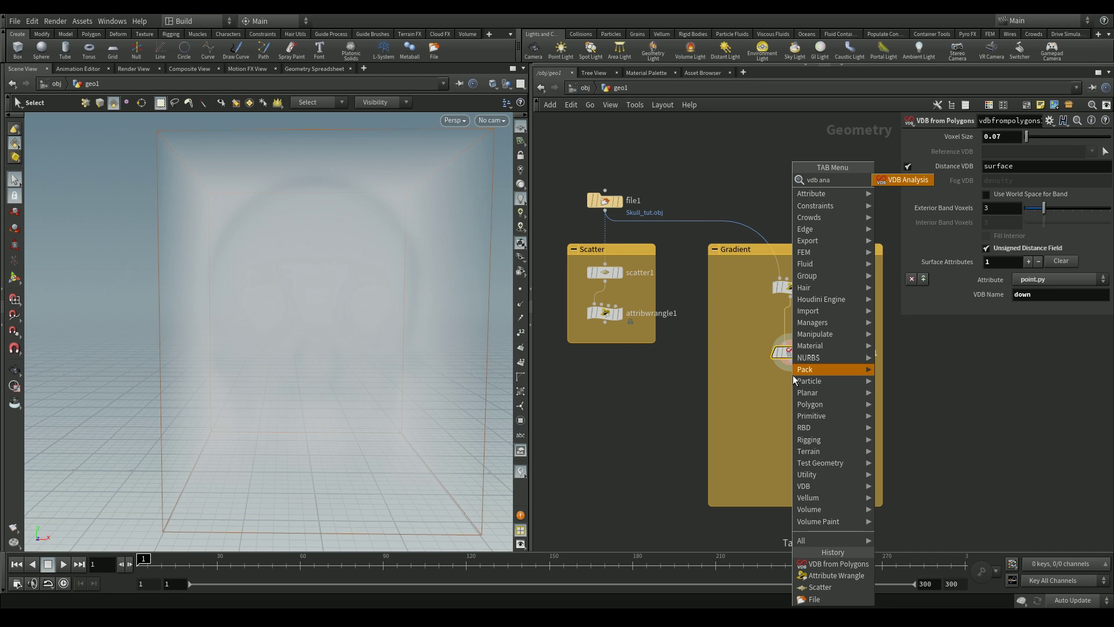
{"action": "key", "text": "Return"}
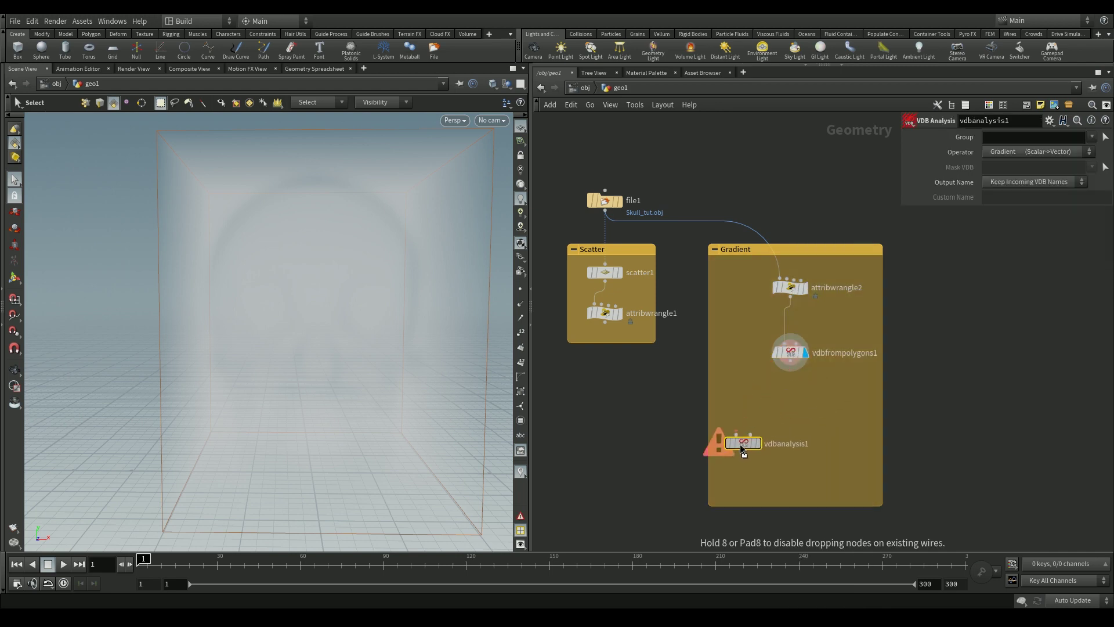
{"action": "left_click", "coordinate": [738, 422]}
{"action": "left_click", "coordinate": [732, 411]}
{"action": "left_click", "coordinate": [773, 367]}
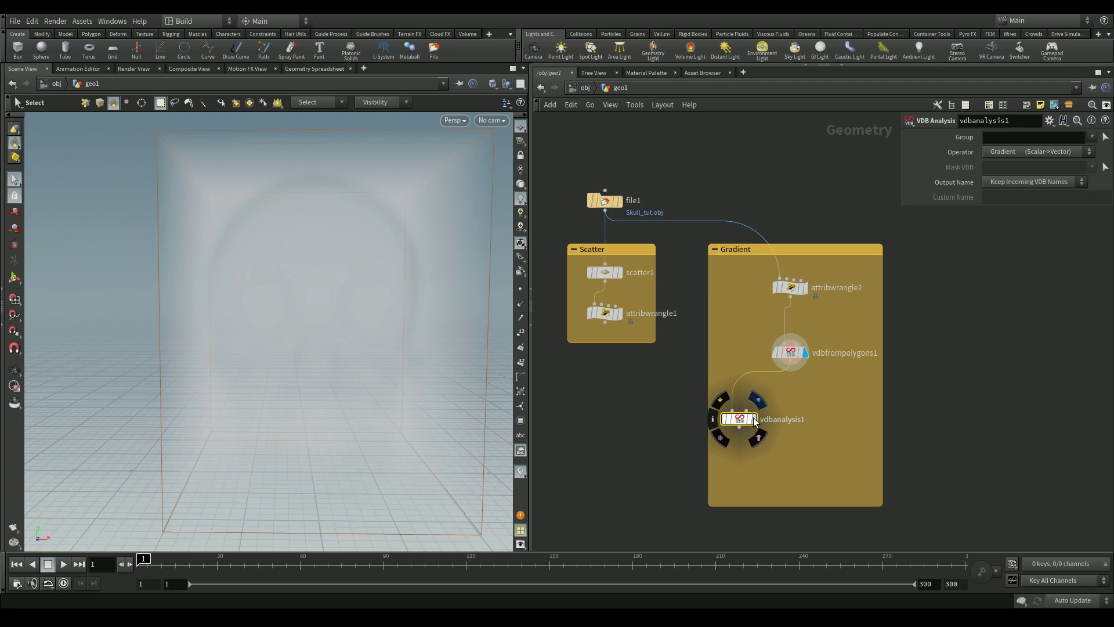
{"action": "left_click", "coordinate": [753, 419]}
{"action": "left_click", "coordinate": [1064, 155]}
{"action": "key", "text": "Escape"}
Step: Restrict the analysis to the down grid and custom-name its output force
{"action": "left_click", "coordinate": [1092, 138]}
{"action": "left_click", "coordinate": [1076, 149]}
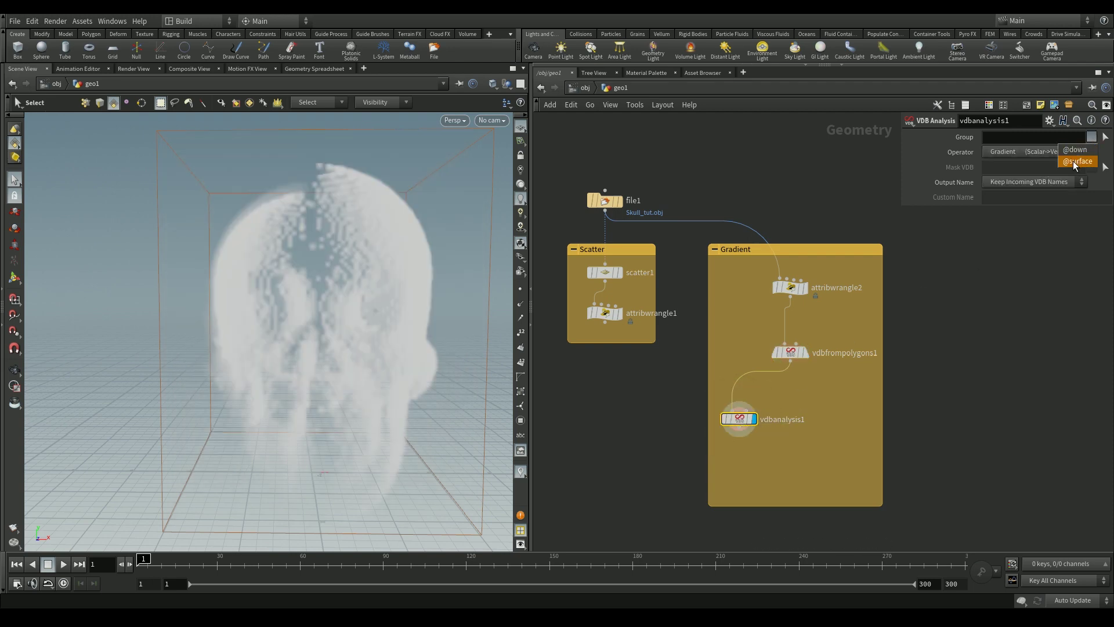
{"action": "left_click", "coordinate": [1042, 182]}
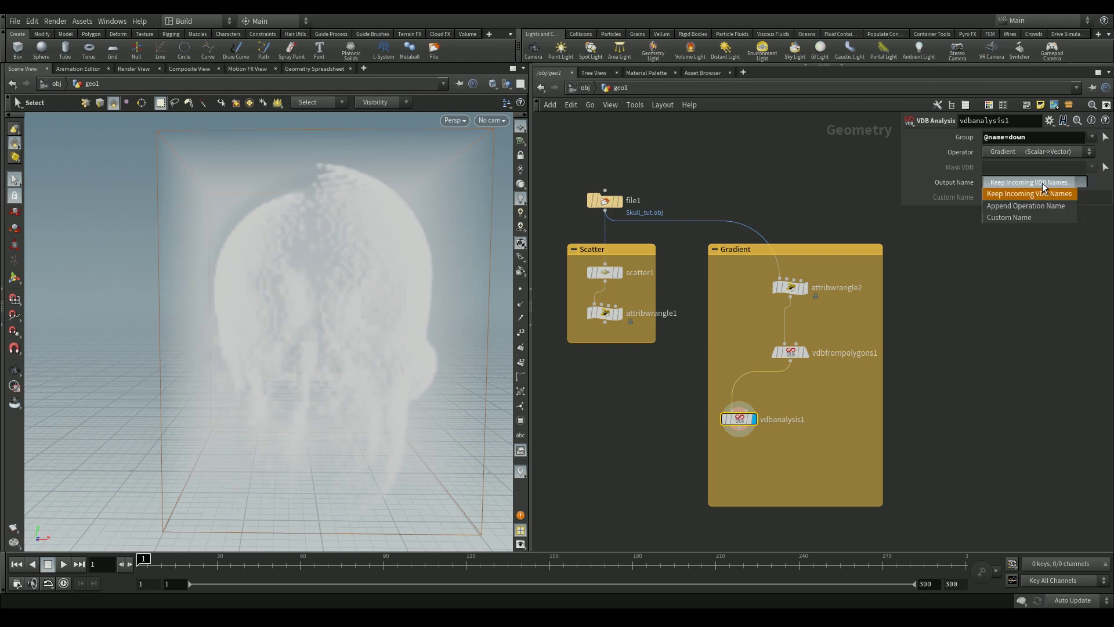
{"action": "left_click", "coordinate": [1025, 213]}
{"action": "left_click", "coordinate": [1016, 197]}
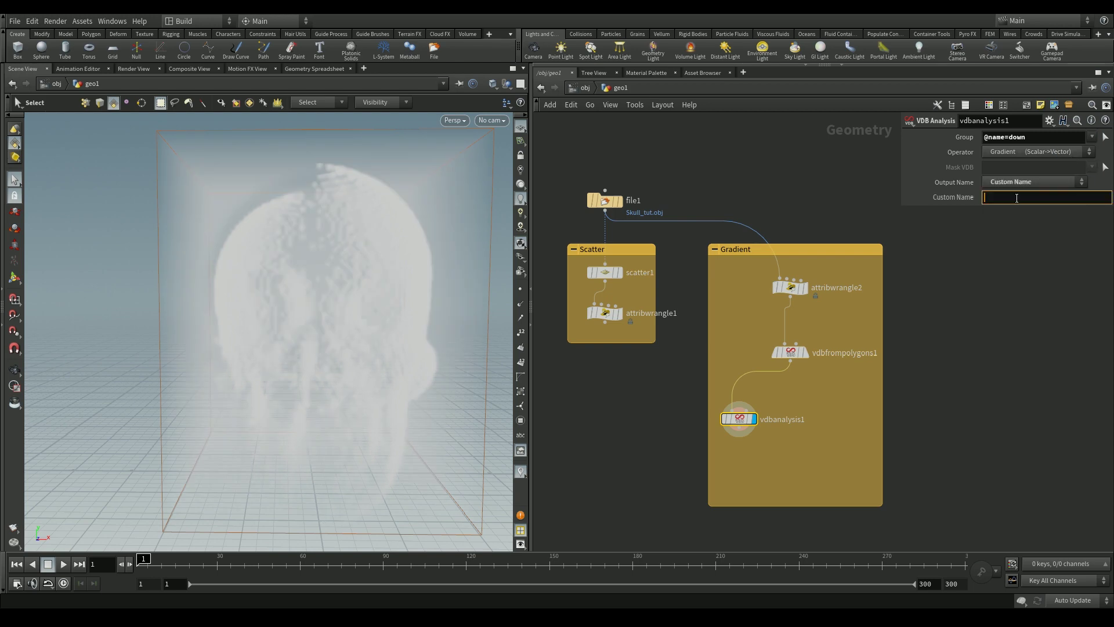
{"action": "type", "text": "force"}
{"action": "key", "text": "Return"}
Step: Create a second VDB Analysis node
{"action": "key", "text": "Tab"}
{"action": "type", "text": "vdban"}
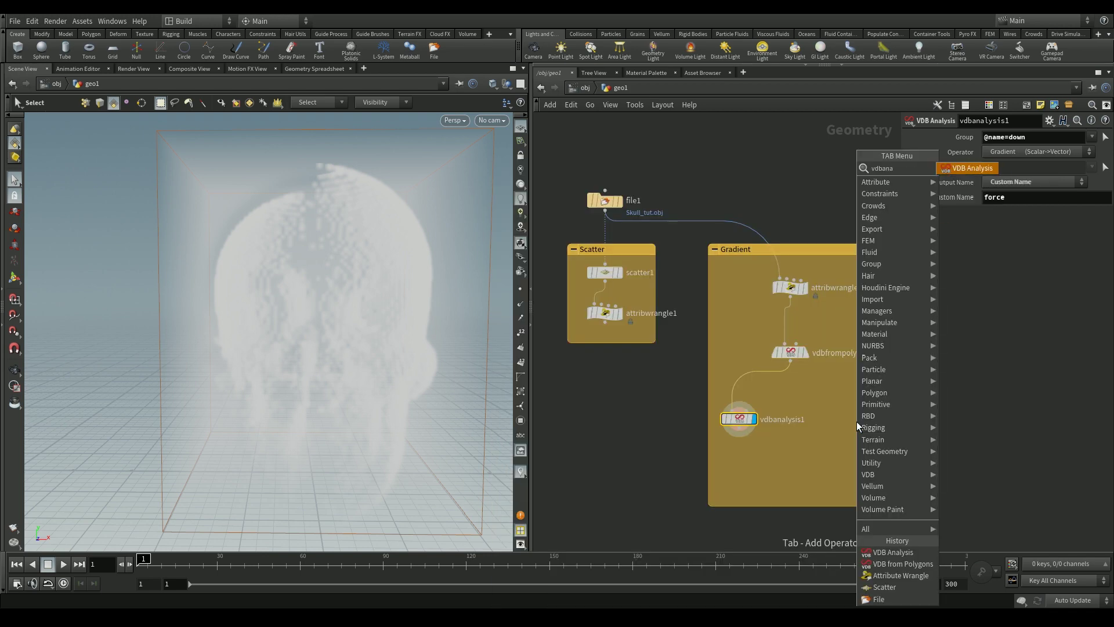
{"action": "key", "text": "Return"}
Step: Place vdbanalysis2 beside vdbanalysis1, wire vdbfrompolygons1 into it, and display it
{"action": "left_click", "coordinate": [857, 421]}
{"action": "left_click", "coordinate": [790, 360]}
{"action": "left_click", "coordinate": [856, 410]}
{"action": "left_click", "coordinate": [868, 419]}
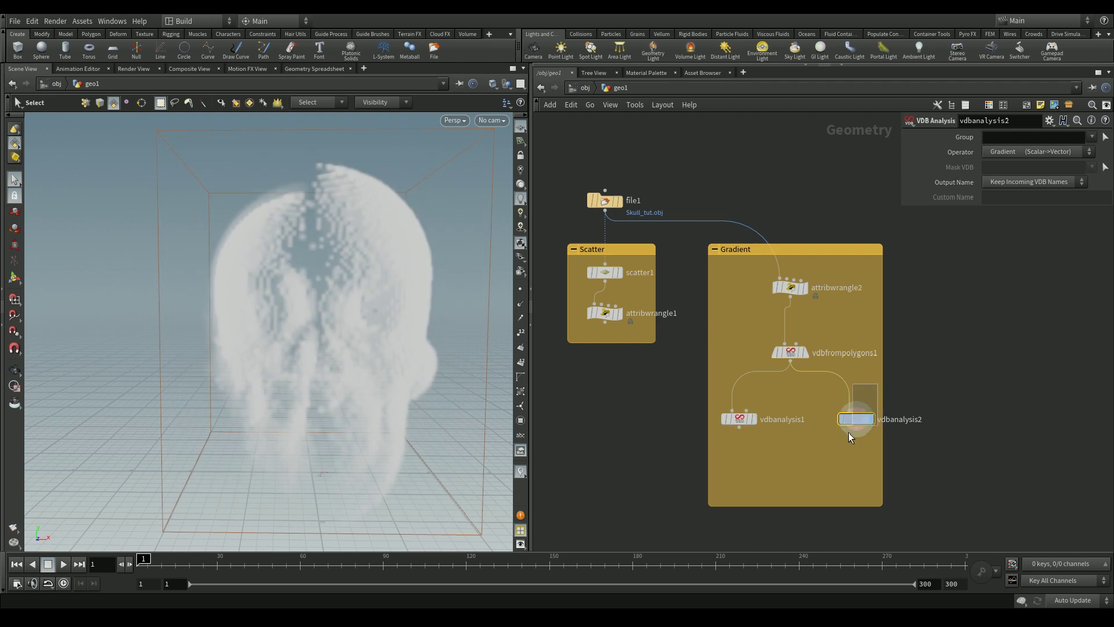
Step: Set vdbanalysis2 to Closest Point on the surface grid with custom output name close
{"action": "left_click", "coordinate": [994, 153]}
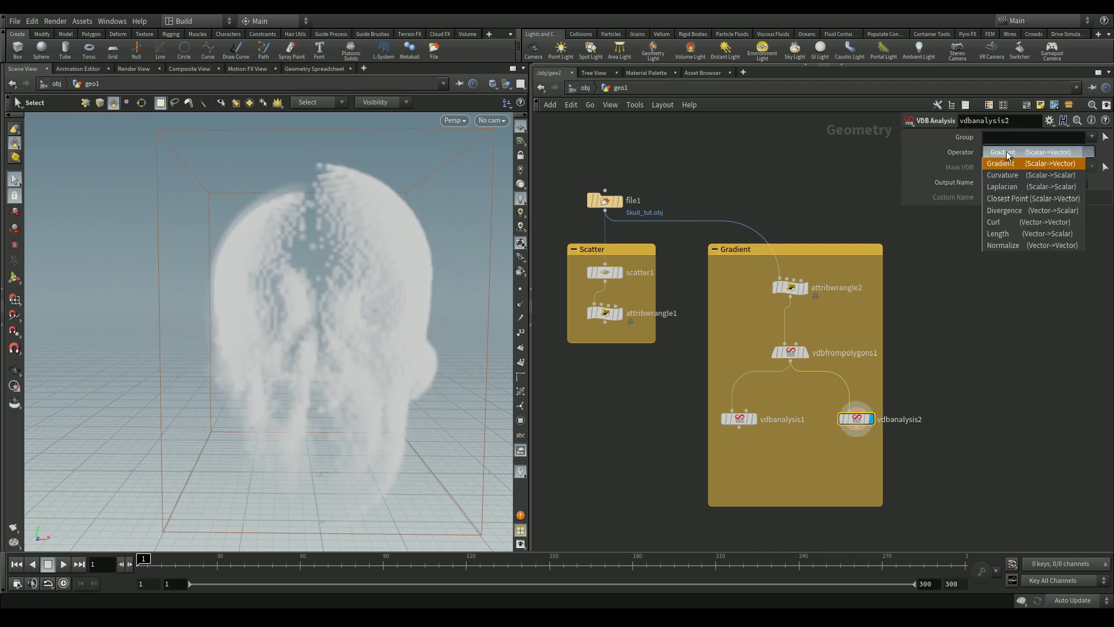
{"action": "left_click", "coordinate": [1017, 198]}
{"action": "left_click", "coordinate": [1044, 181]}
{"action": "left_click", "coordinate": [1020, 215]}
{"action": "left_click", "coordinate": [1011, 197]}
{"action": "type", "text": "close"}
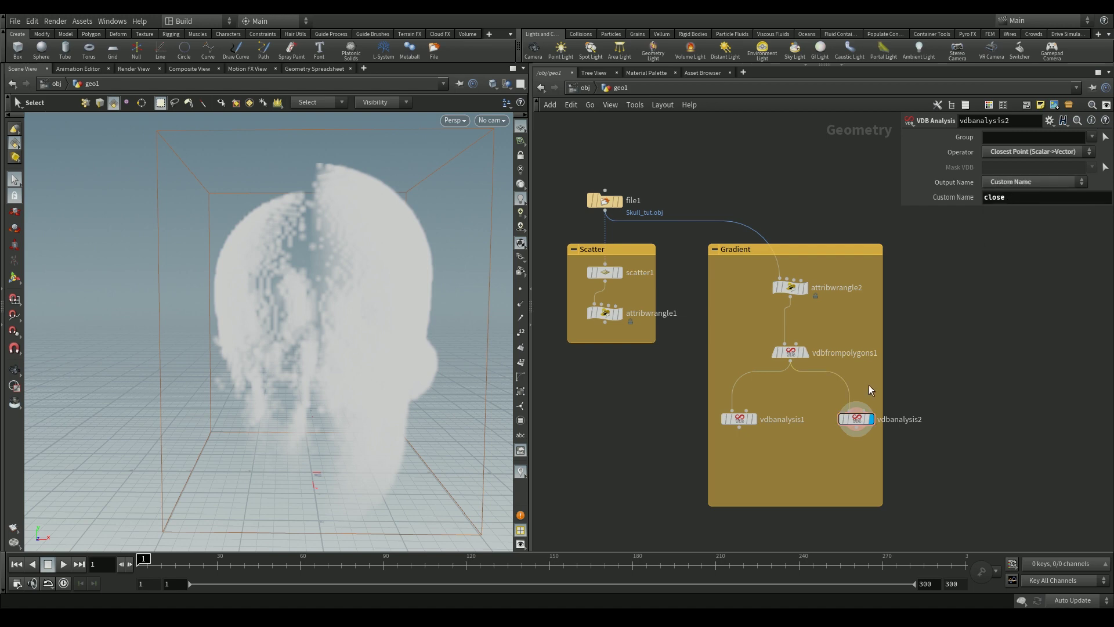
{"action": "left_click", "coordinate": [1093, 137]}
{"action": "left_click", "coordinate": [1085, 150]}
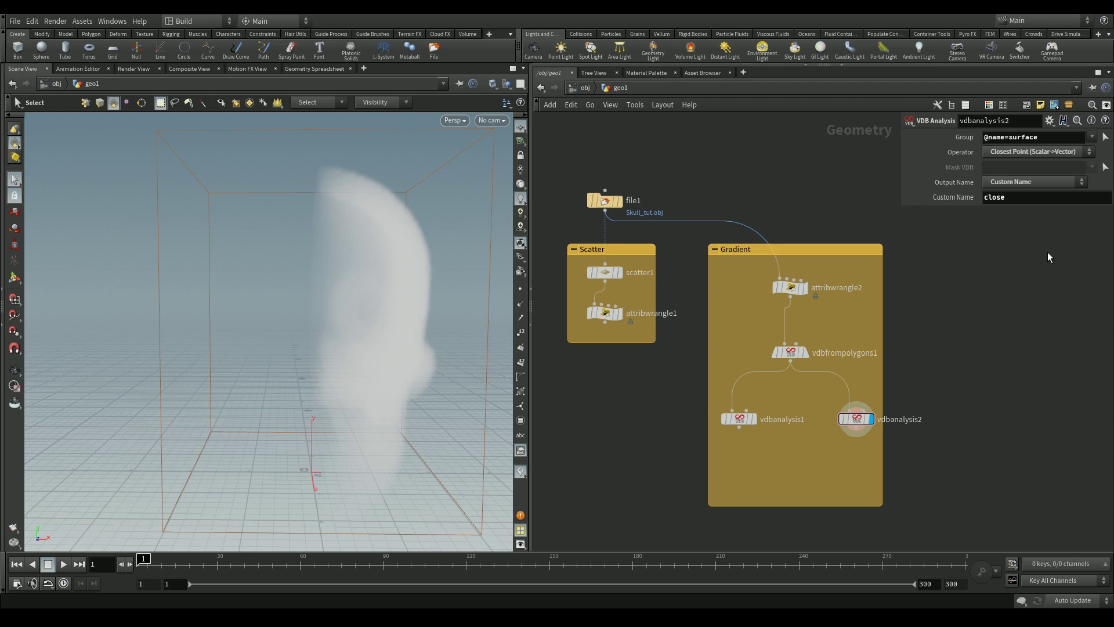
Step: Add vdbfrompolygons2 fed by attribwrangle2, displayed, voxelizing the skull at voxel size 0.1
{"action": "key", "text": "Tab"}
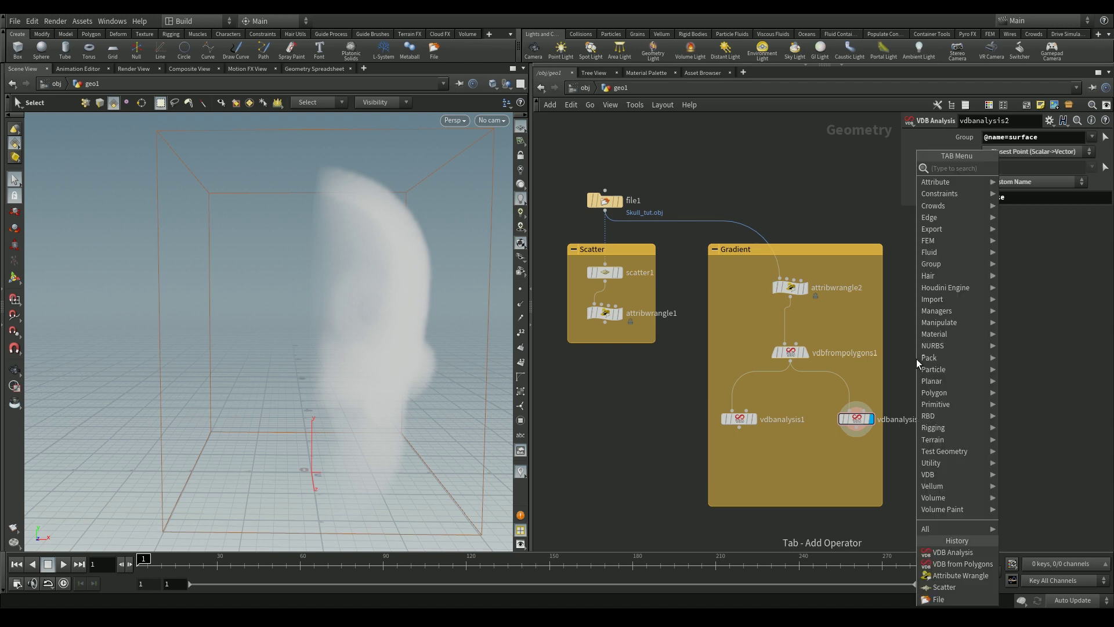
{"action": "type", "text": "vdb from"}
{"action": "key", "text": "Down"}
{"action": "key", "text": "Down"}
{"action": "key", "text": "Down"}
{"action": "key", "text": "Return"}
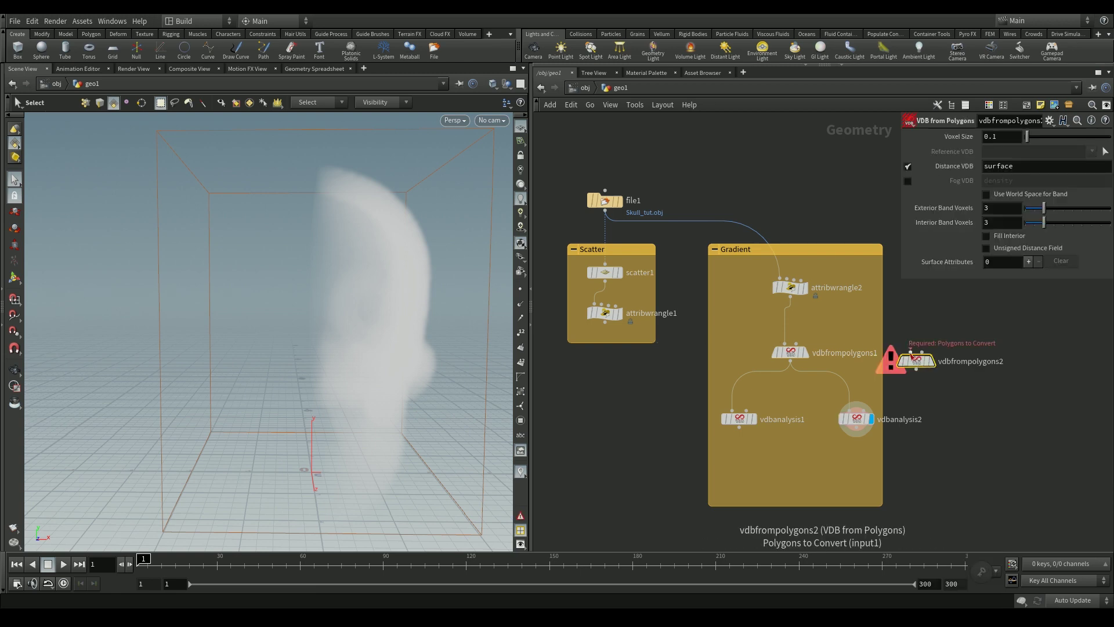
{"action": "left_click", "coordinate": [911, 351]}
{"action": "left_click", "coordinate": [790, 296]}
{"action": "left_click", "coordinate": [931, 361]}
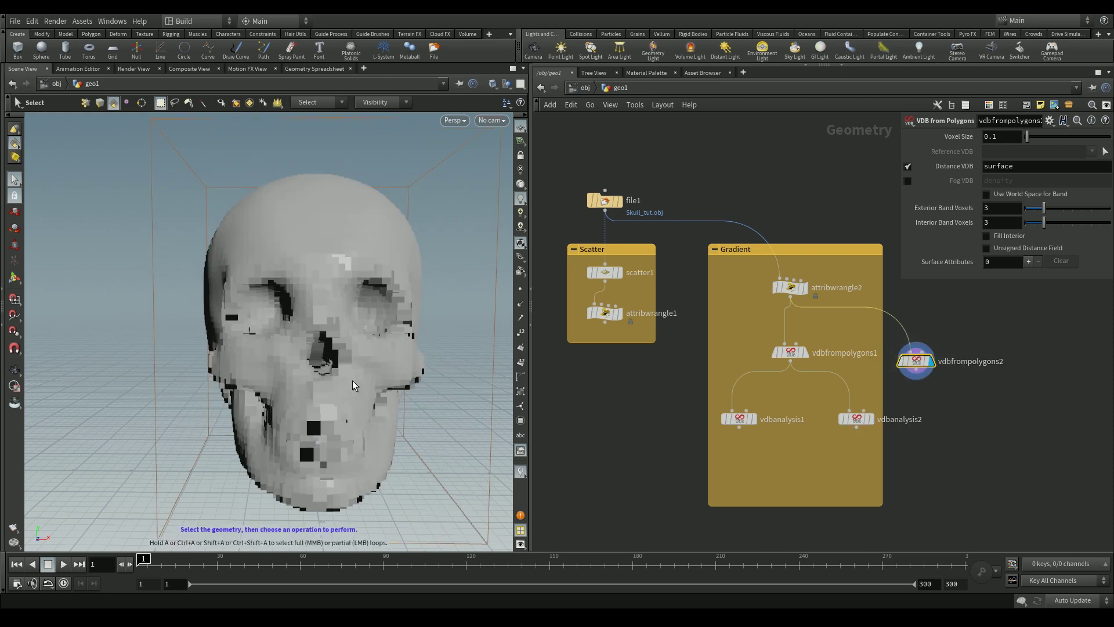
{"action": "left_click", "coordinate": [1015, 137]}
{"action": "key", "text": "Tab"}
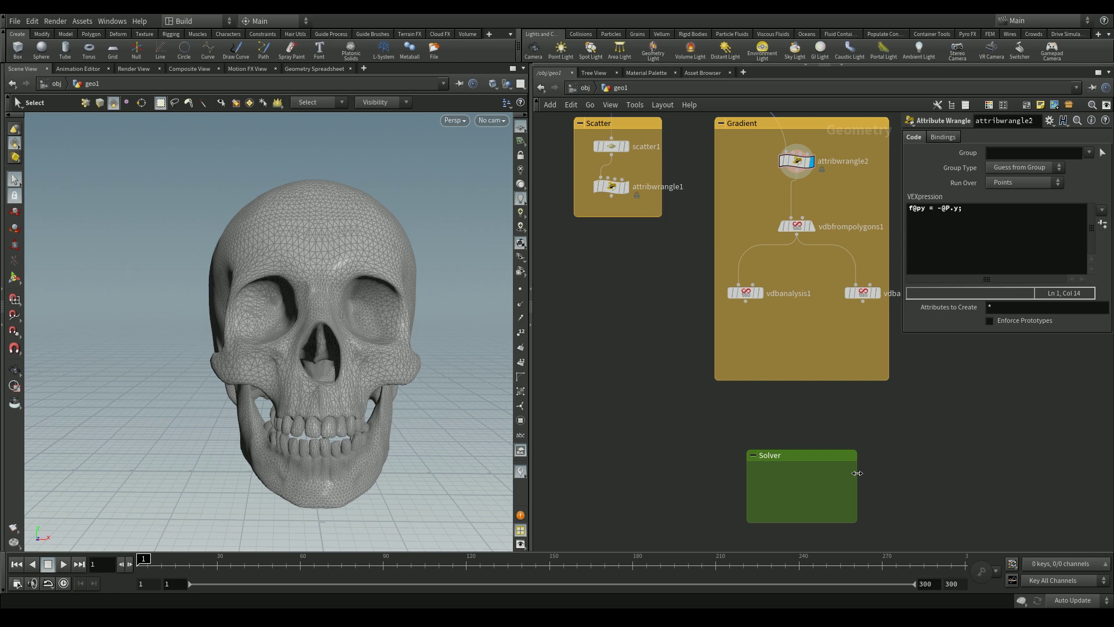
{"action": "key", "text": "Tab"}
Step: Add solver1 fed by attribwrangle1, vdbanalysis1 and vdbanalysis2, and display it
{"action": "type", "text": "solver"}
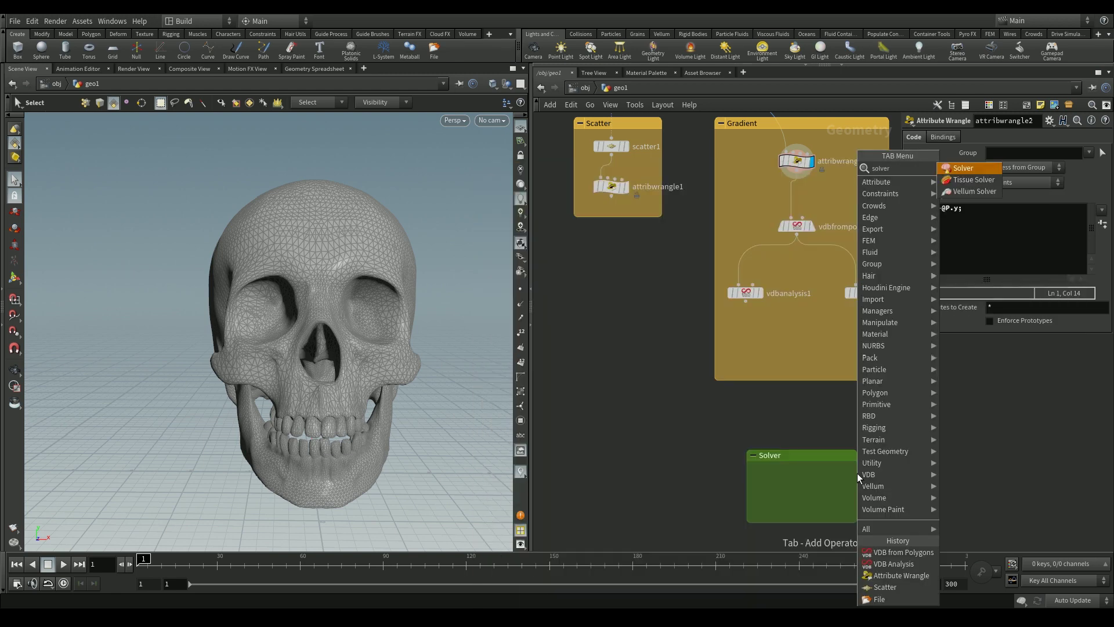
{"action": "key", "text": "Return"}
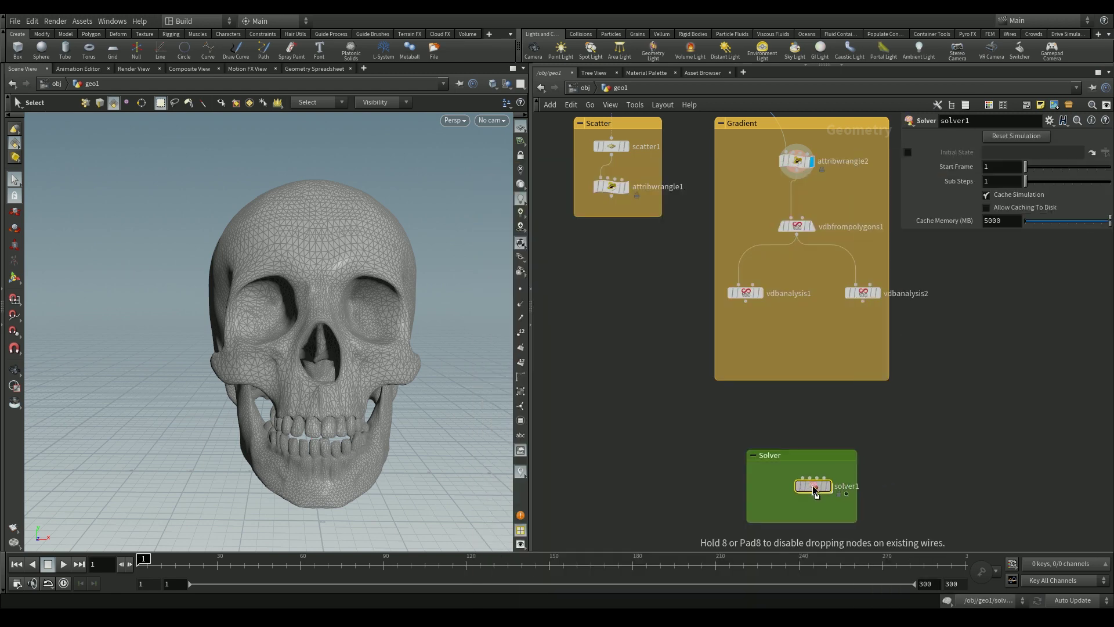
{"action": "left_click", "coordinate": [809, 487]}
{"action": "left_click", "coordinate": [794, 477]}
{"action": "left_click", "coordinate": [611, 197]}
{"action": "left_click", "coordinate": [802, 477]}
{"action": "left_click", "coordinate": [746, 301]}
{"action": "left_click", "coordinate": [864, 301]}
{"action": "left_click", "coordinate": [808, 477]}
{"action": "left_click", "coordinate": [820, 488]}
Step: Inside solver1, merge Prev_Frame and Input_1 with a Merge node
{"action": "double_click", "coordinate": [807, 486]}
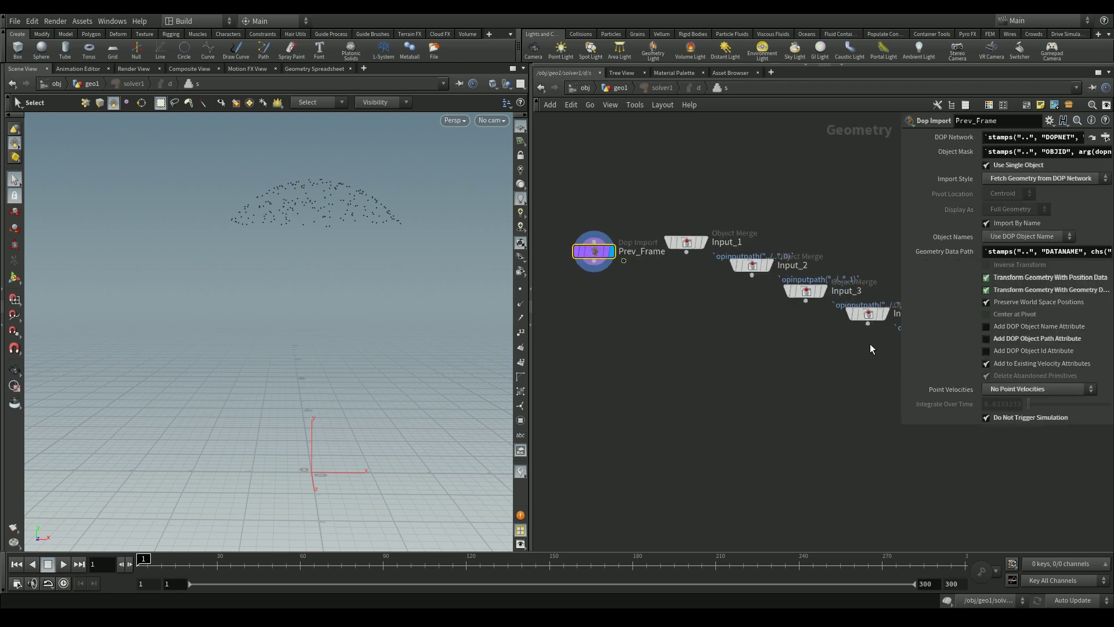
{"action": "left_click_drag", "start_coordinate": [868, 312], "coordinate": [857, 155]}
{"action": "key", "text": "Tab"}
{"action": "type", "text": "merge"}
{"action": "key", "text": "Return"}
{"action": "left_click", "coordinate": [652, 278]}
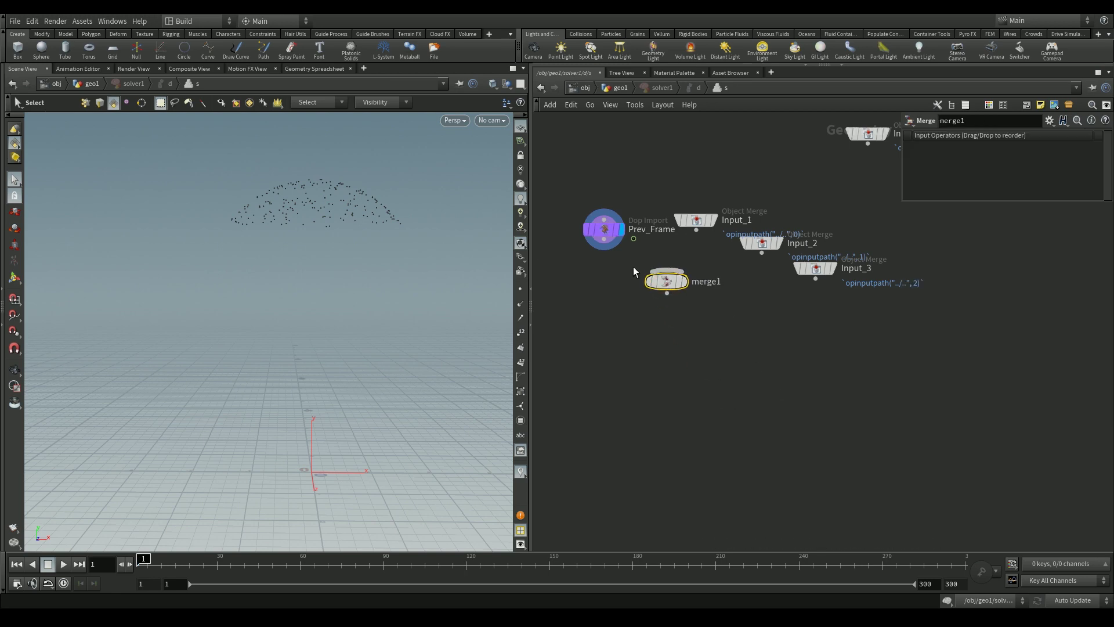
{"action": "left_click_drag", "start_coordinate": [634, 238], "coordinate": [667, 272]}
{"action": "left_click_drag", "start_coordinate": [697, 230], "coordinate": [666, 273]}
Step: Add VDB Advect Points below merge1, wired from merge1, Input_2 and Input_3
{"action": "middle_click_drag", "start_coordinate": [798, 373], "coordinate": [765, 347]}
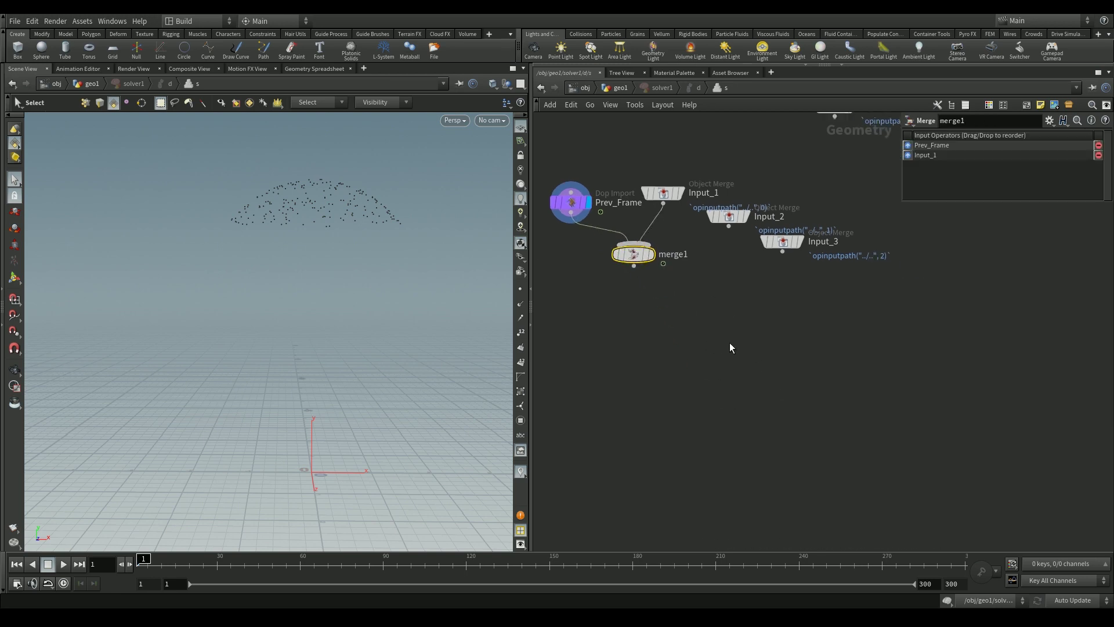
{"action": "key", "text": "Tab"}
{"action": "type", "text": "vdbadv"}
{"action": "key", "text": "Return"}
{"action": "left_click", "coordinate": [725, 346]}
{"action": "left_click_drag", "start_coordinate": [713, 333], "coordinate": [729, 225]}
{"action": "left_click_drag", "start_coordinate": [735, 333], "coordinate": [783, 250]}
Step: Display the advected points and use the force grid for velocity and the close grid for closest points
{"action": "left_click", "coordinate": [741, 343]}
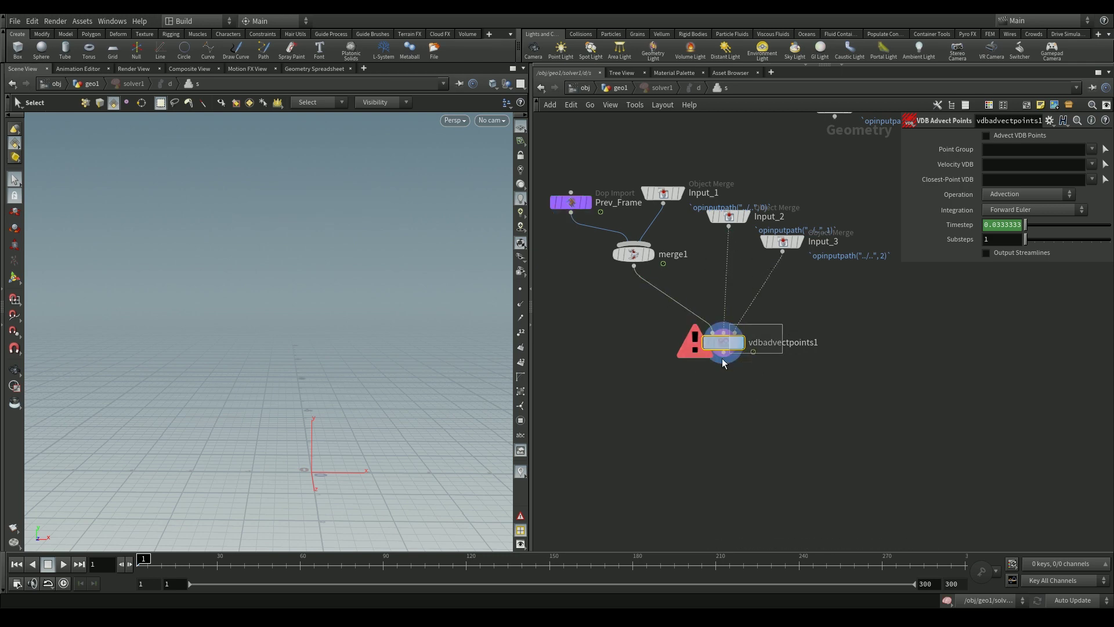
{"action": "left_click", "coordinate": [1091, 164]}
{"action": "left_click", "coordinate": [1079, 177]}
{"action": "left_click", "coordinate": [1092, 180]}
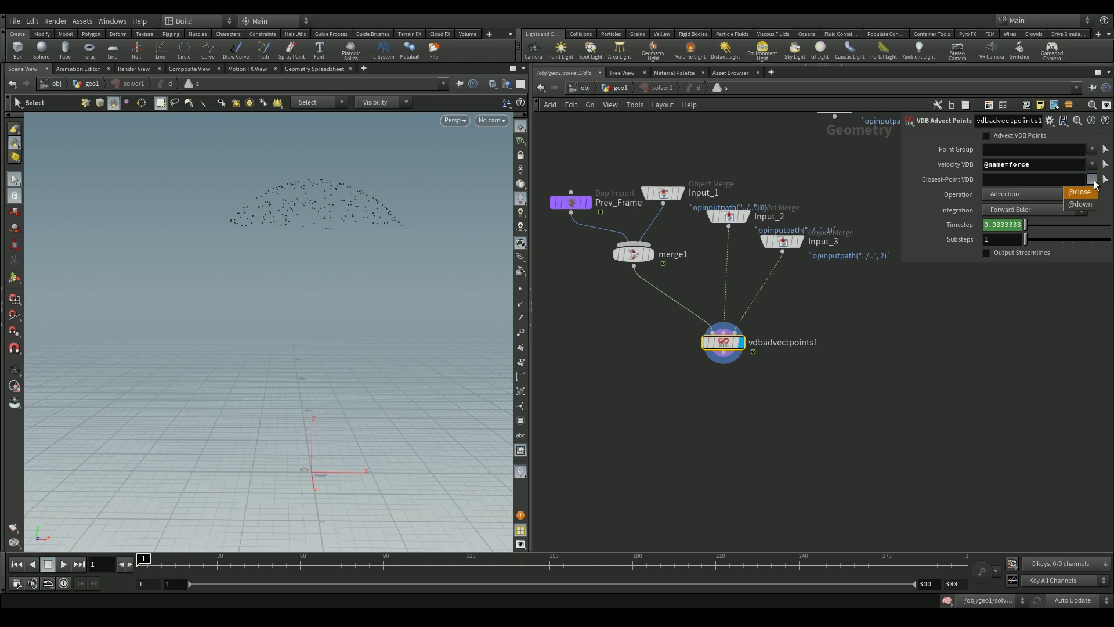
{"action": "left_click", "coordinate": [1080, 192]}
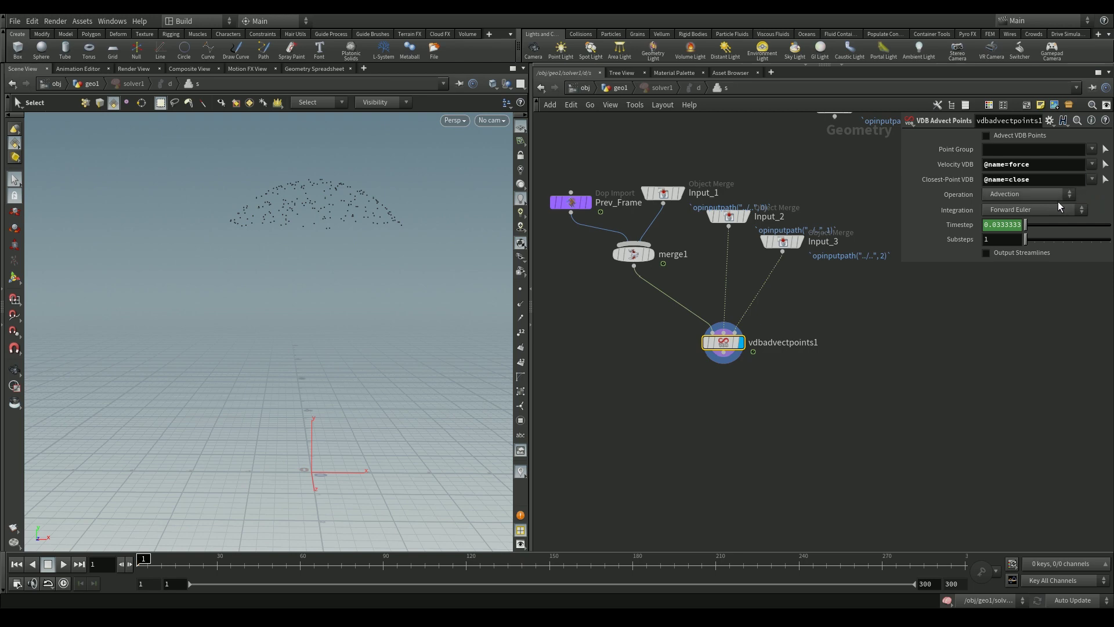
Step: Switch to Constrained Advection with 2 iterations and a fixed 0.1 timestep
{"action": "left_click", "coordinate": [1060, 199]}
{"action": "left_click", "coordinate": [1018, 231]}
{"action": "double_click", "coordinate": [999, 213]}
{"action": "type", "text": "2"}
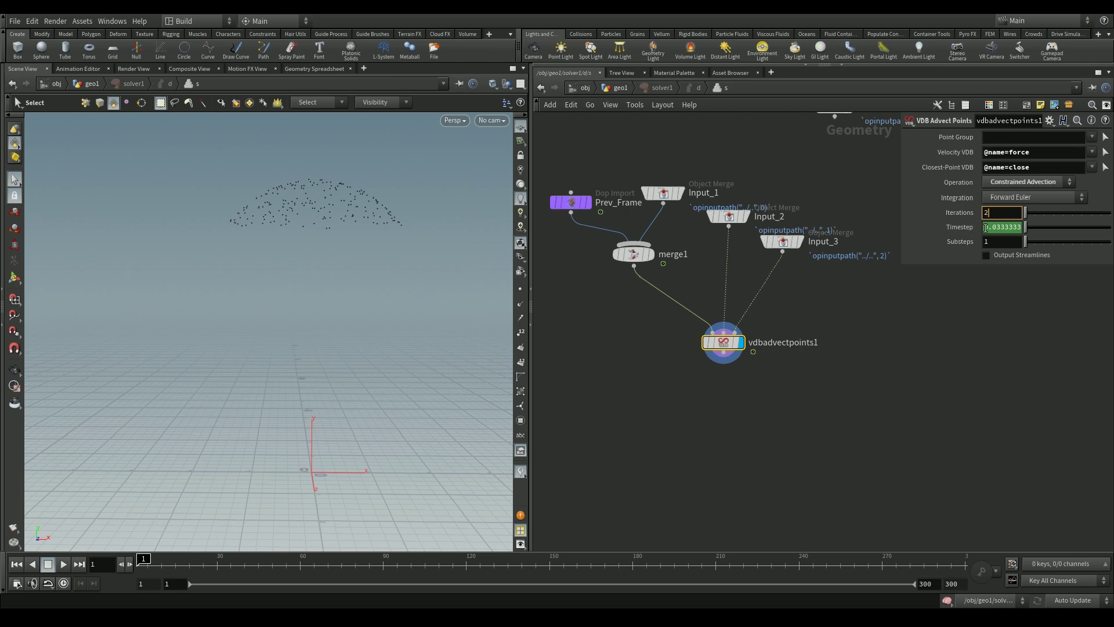
{"action": "right_click", "coordinate": [988, 228]}
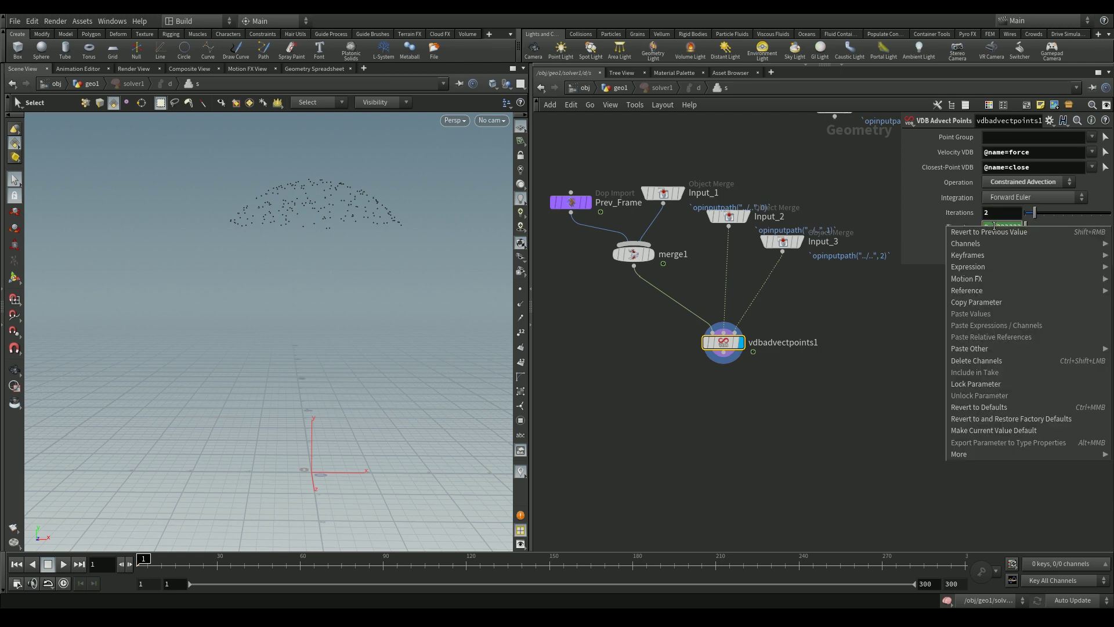
{"action": "left_click", "coordinate": [979, 361]}
{"action": "type", "text": "0.1"}
{"action": "key", "text": "Return"}
Step: Back in geo1, play the solver from frame 1 to watch the points trail down the skull
{"action": "left_click", "coordinate": [615, 89]}
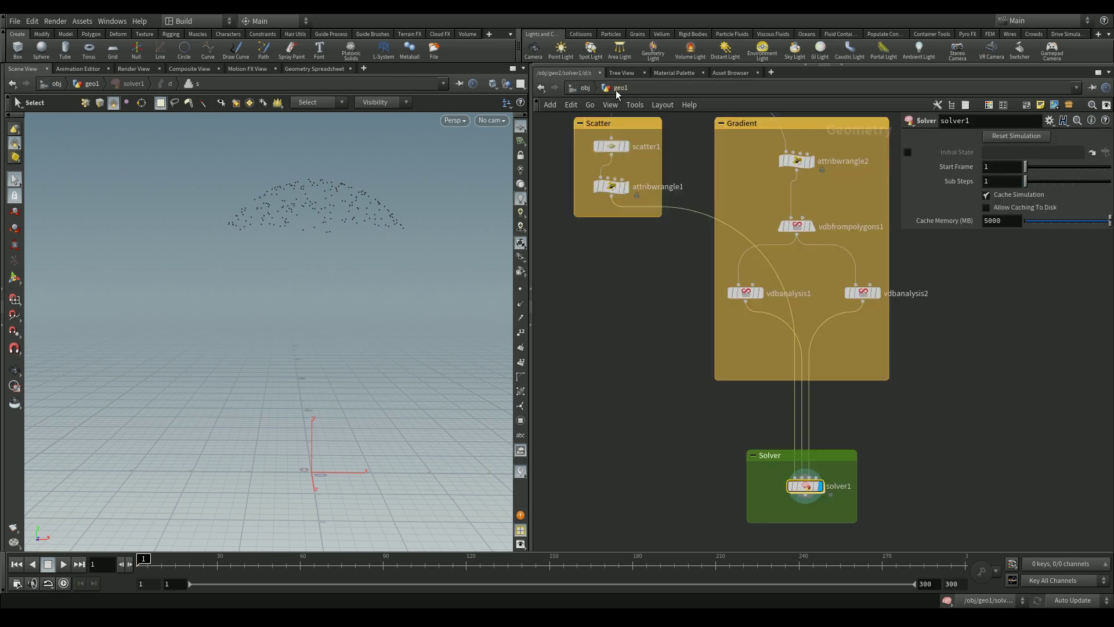
{"action": "left_click", "coordinate": [65, 563]}
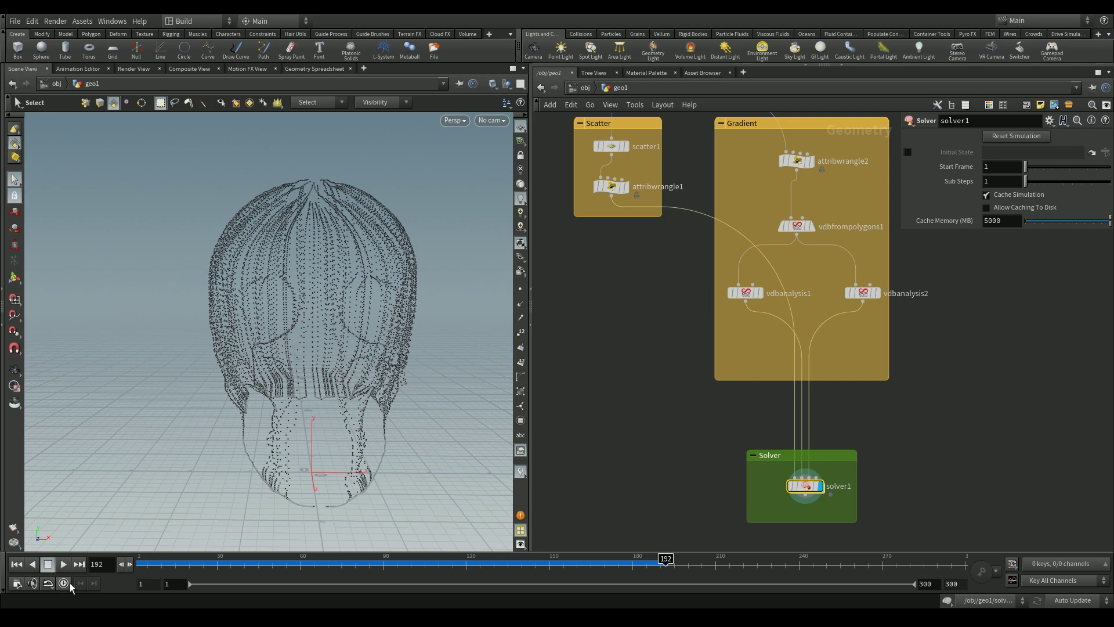
{"action": "key", "text": "ctrl+Up"}
{"action": "left_click", "coordinate": [63, 564]}
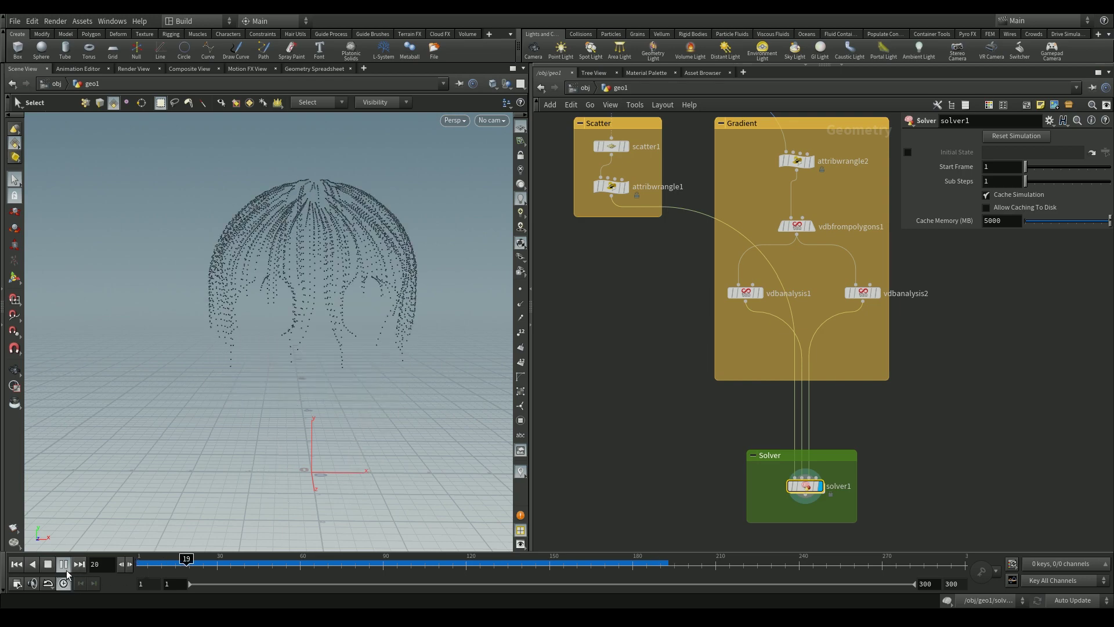
{"action": "key", "text": "Escape"}
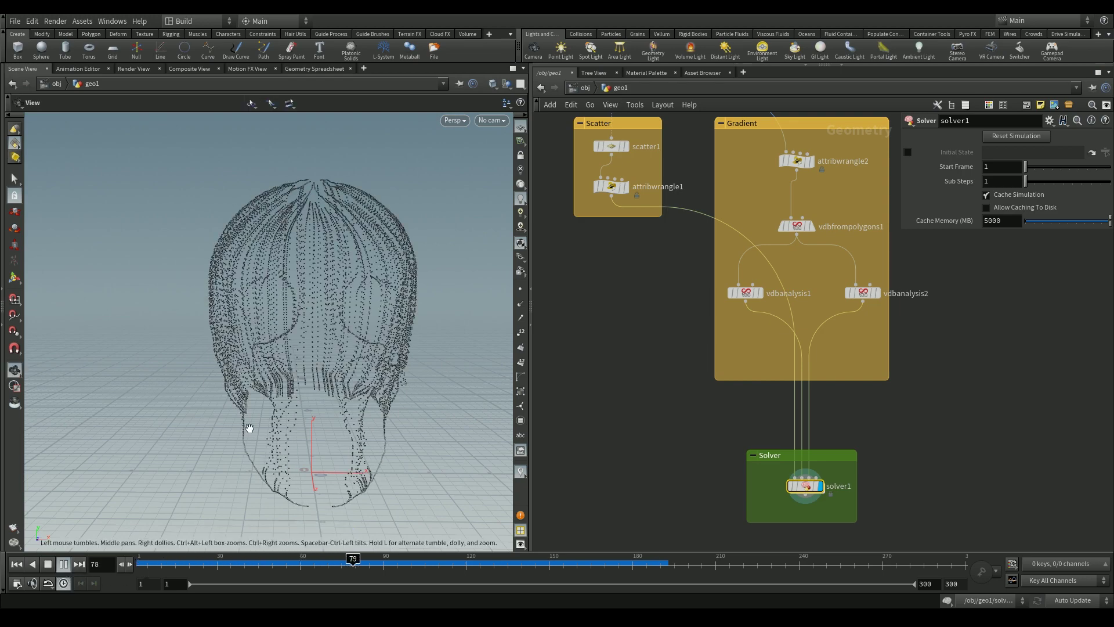
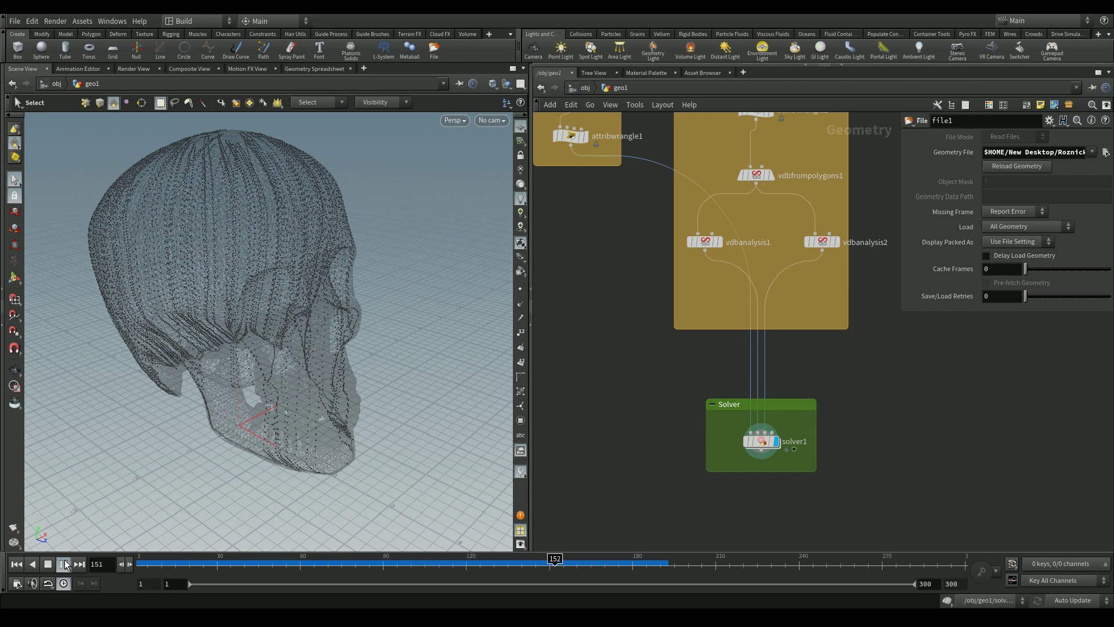
Step: Stop the drip playback, rewind the timeline to frame 1 and tumble around the skull
{"action": "left_click", "coordinate": [63, 564]}
{"action": "left_click", "coordinate": [151, 566]}
{"action": "left_click_drag", "start_coordinate": [151, 566], "coordinate": [143, 566]}
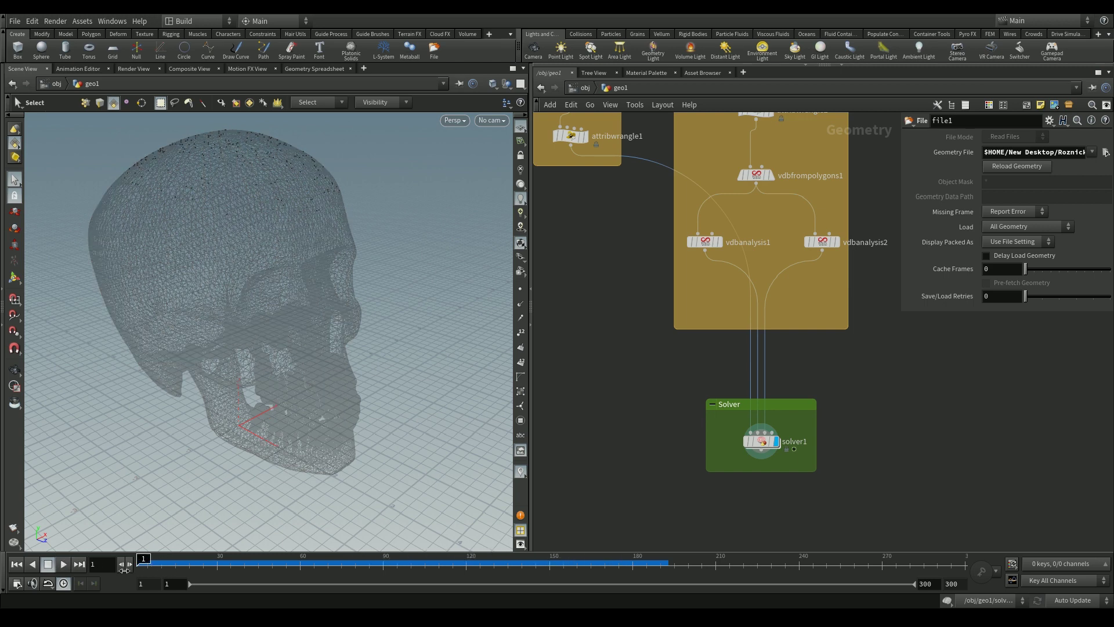
{"action": "key", "text": "Escape"}
{"action": "left_click_drag", "start_coordinate": [321, 516], "coordinate": [315, 424]}
{"action": "key", "text": "s"}
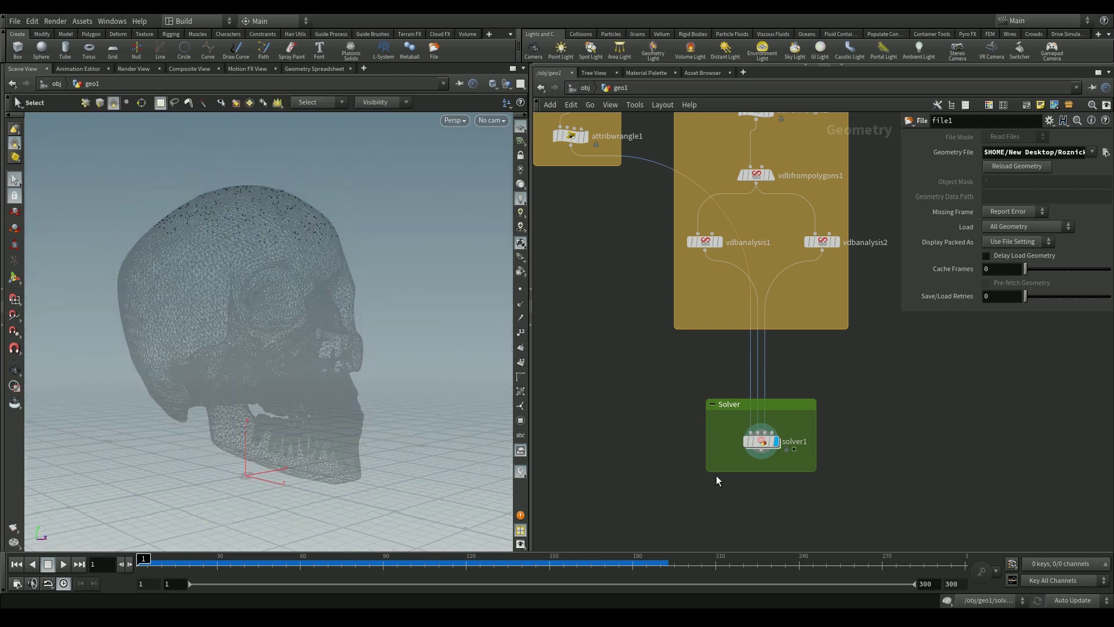
{"action": "left_click_drag", "start_coordinate": [760, 442], "coordinate": [760, 443]}
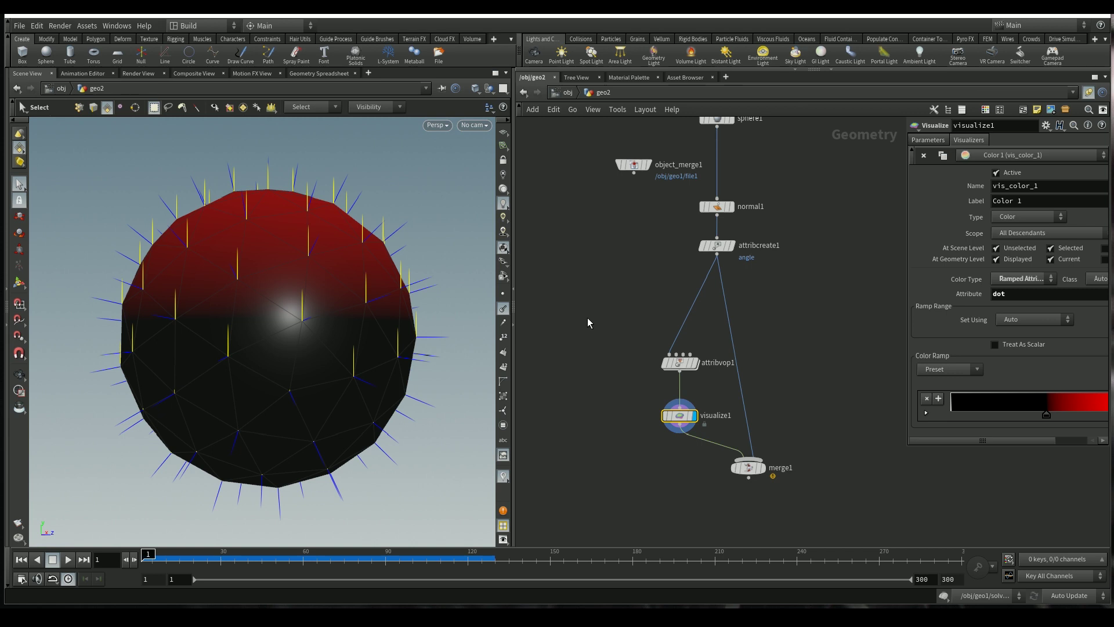
Step: On attribcreate1, try swinging the angle Value X and Z, then undo both changes
{"action": "left_click_drag", "start_coordinate": [617, 294], "coordinate": [748, 239]}
{"action": "middle_click_drag", "start_coordinate": [1028, 318], "coordinate": [124, 376]}
{"action": "key", "text": "ctrl+z"}
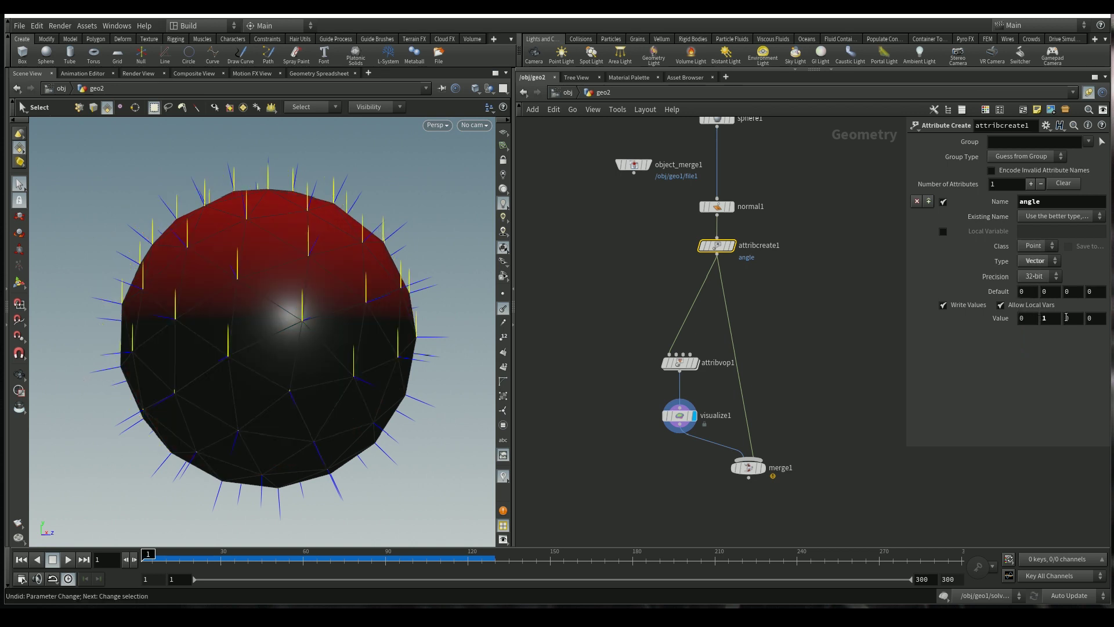
{"action": "middle_click_drag", "start_coordinate": [1070, 318], "coordinate": [1091, 338]}
{"action": "key", "text": "ctrl+z"}
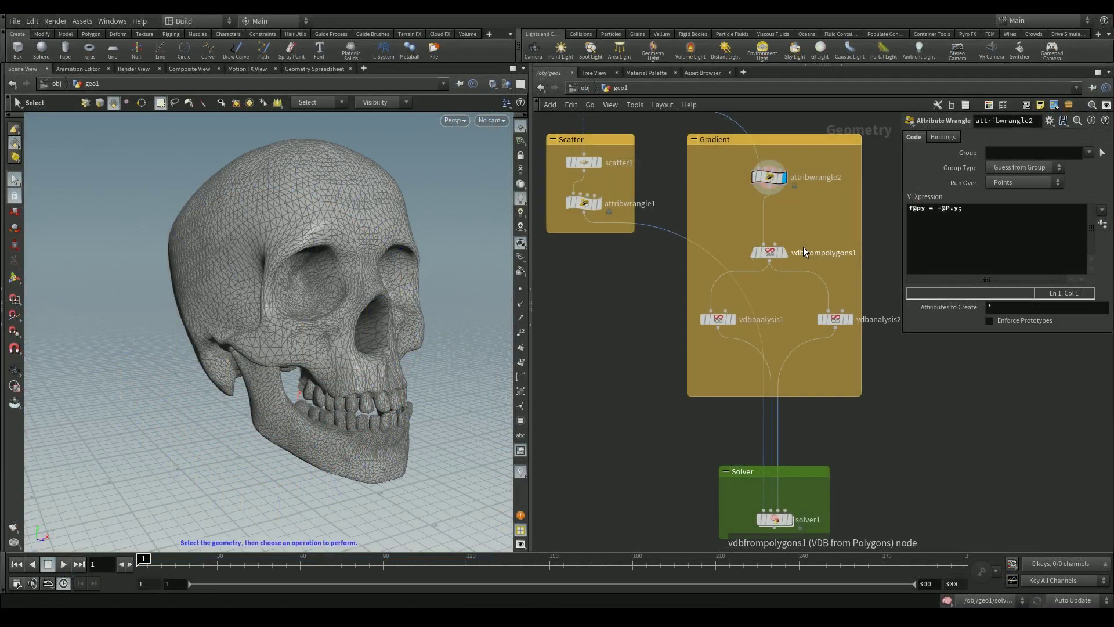
Step: Insert an Attribute VOP after the gradient wrangle and dive inside attribvop1
{"action": "key", "text": "Tab"}
{"action": "key", "text": "Escape"}
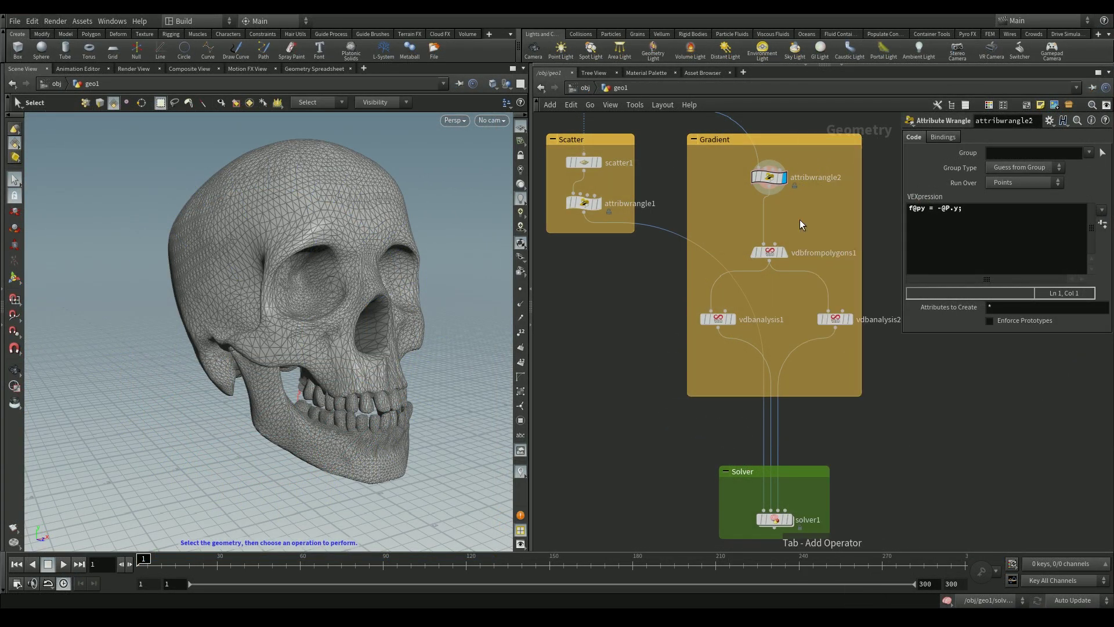
{"action": "key", "text": "Tab"}
{"action": "key", "text": "Escape"}
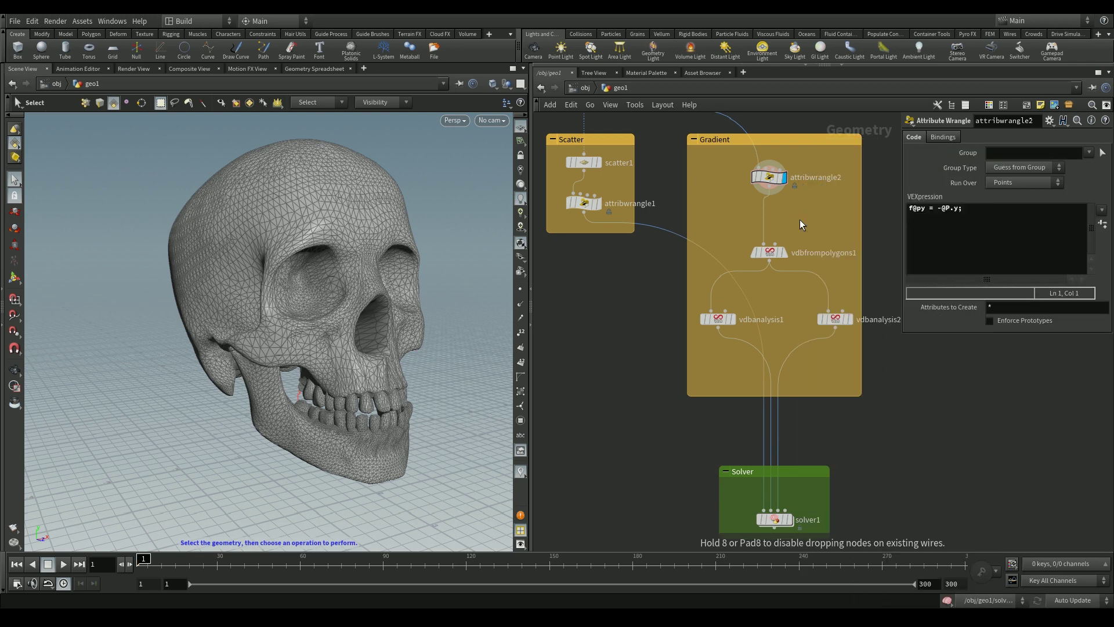
{"action": "left_click", "coordinate": [771, 222]}
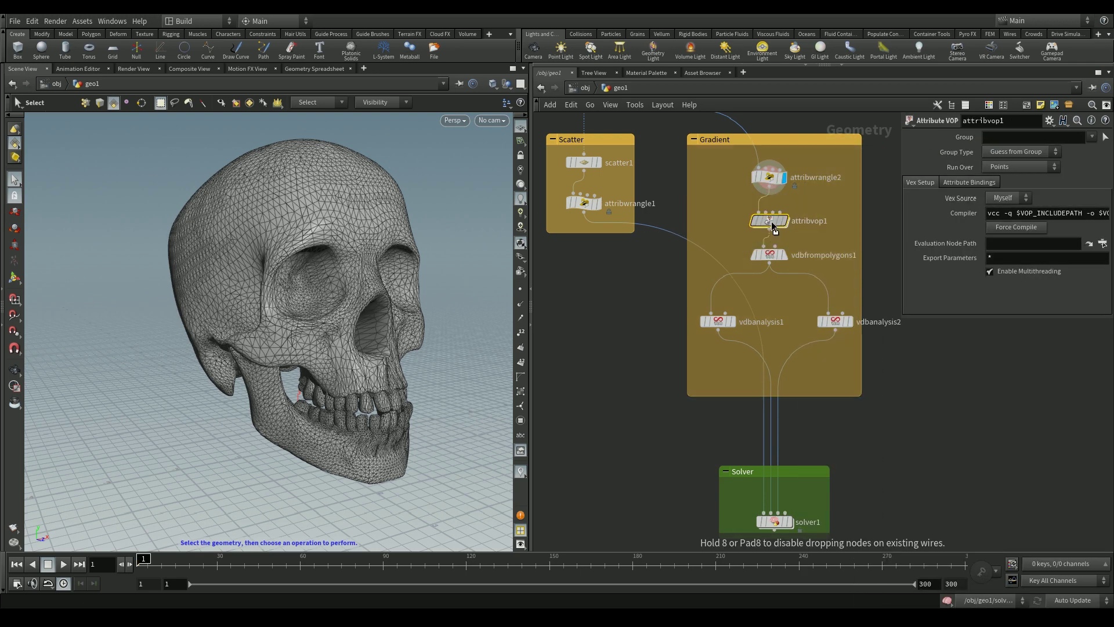
{"action": "double_click", "coordinate": [769, 221]}
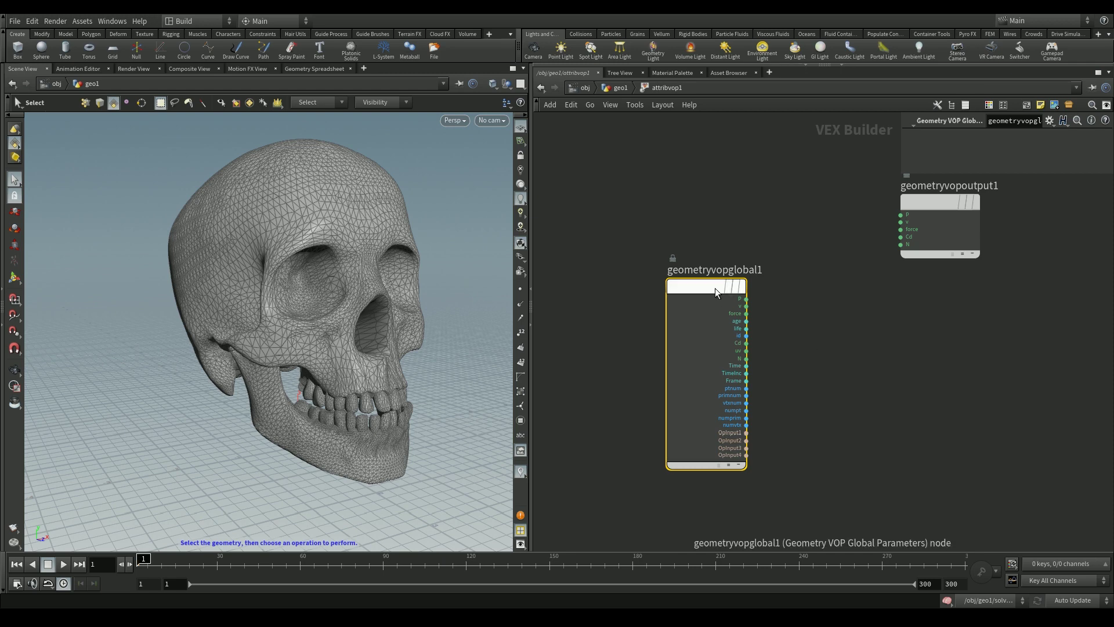
Step: Add a Dot Product node and a Constant node inside the VOP
{"action": "left_click_drag", "start_coordinate": [715, 288], "coordinate": [625, 288]}
{"action": "key", "text": "Tab"}
{"action": "type", "text": "dot"}
{"action": "key", "text": "Return"}
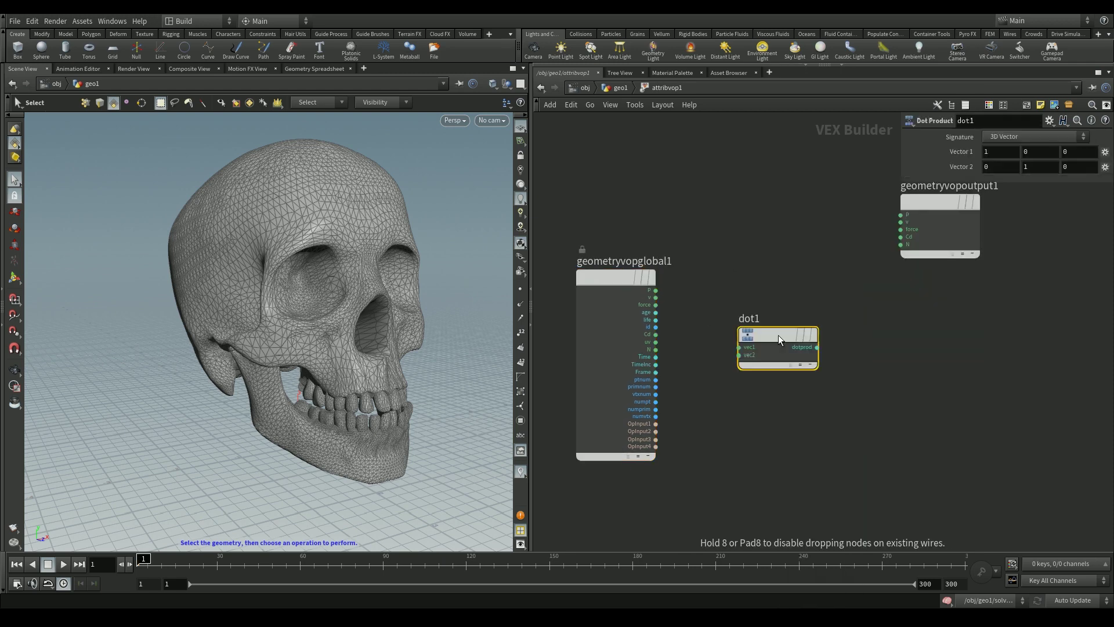
{"action": "key", "text": "Tab"}
{"action": "type", "text": "const"}
{"action": "key", "text": "Return"}
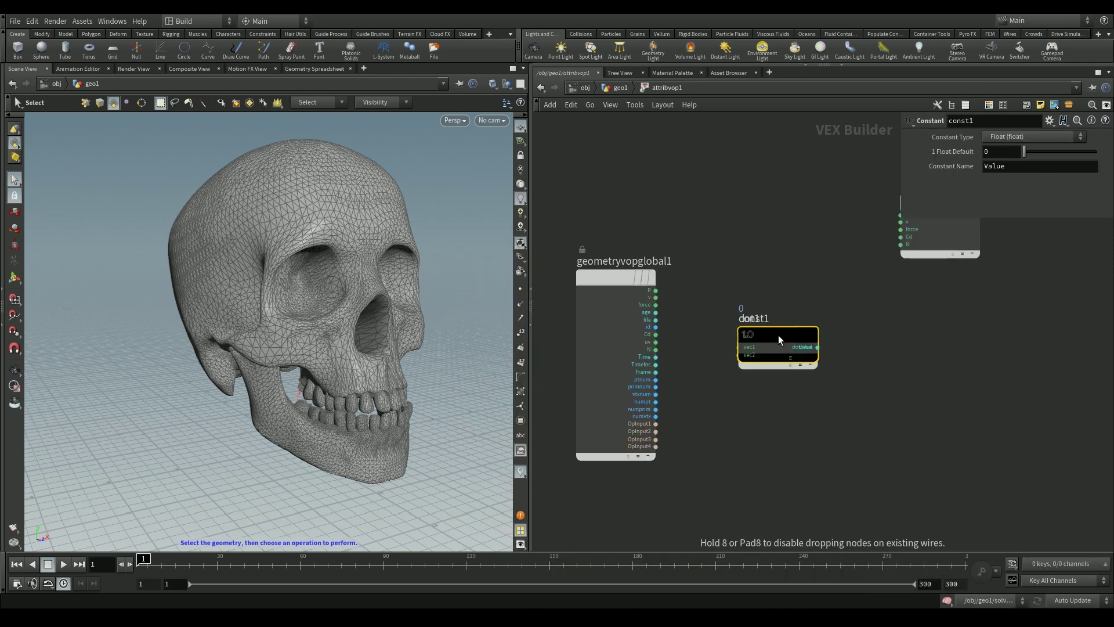
Step: Wire normals N into dot1's vec1 and the constant into vec2
{"action": "left_click", "coordinate": [728, 486]}
{"action": "left_click", "coordinate": [766, 499]}
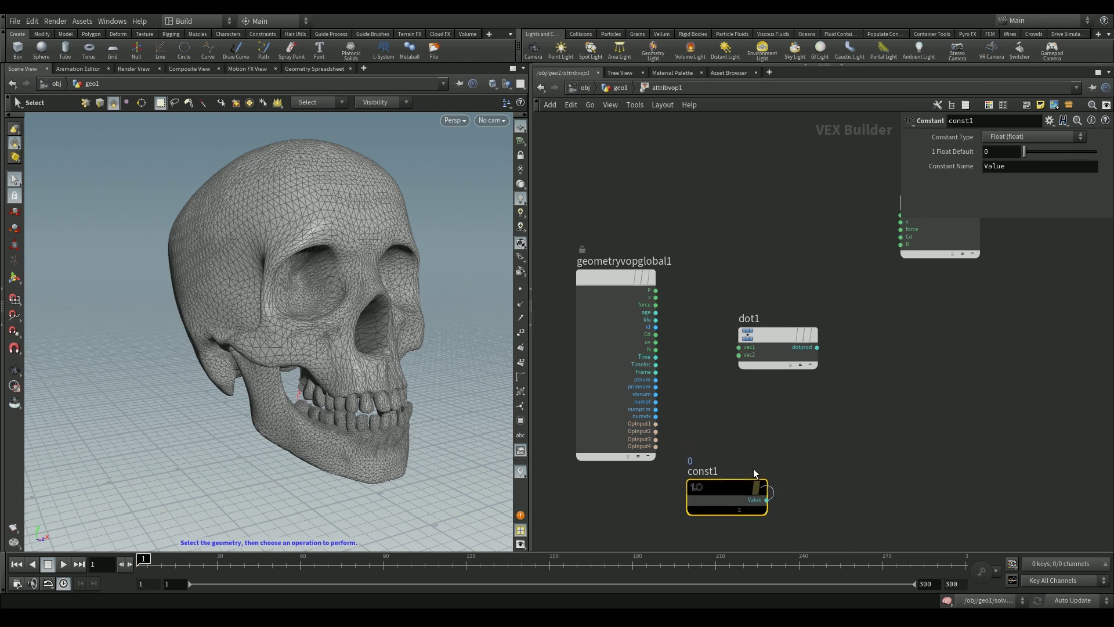
{"action": "left_click", "coordinate": [739, 354]}
{"action": "left_click", "coordinate": [656, 349]}
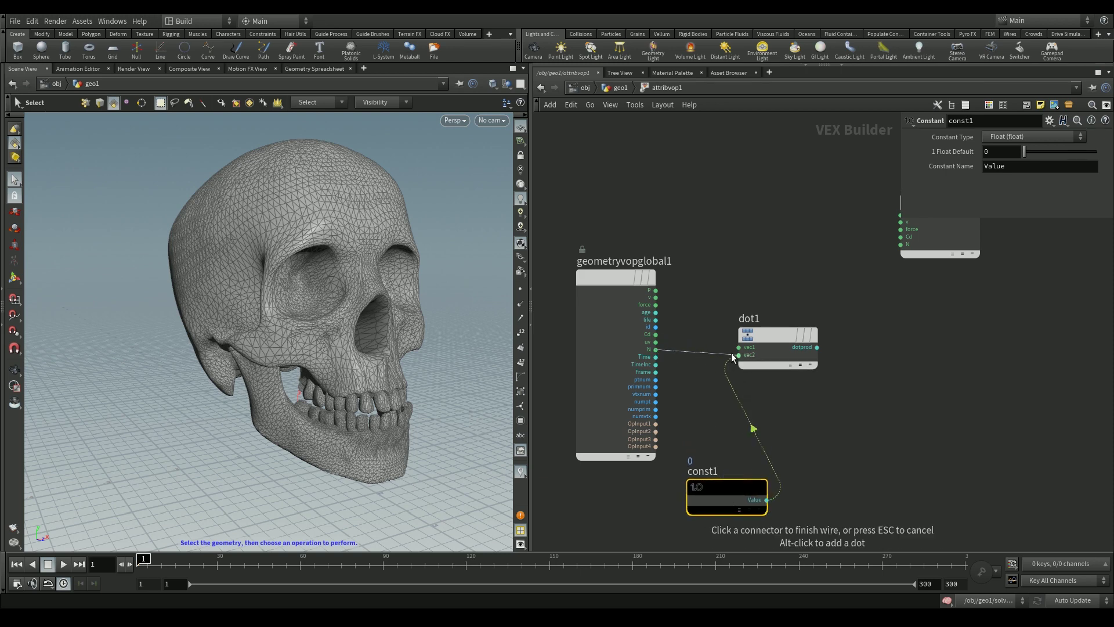
{"action": "left_click", "coordinate": [739, 347]}
{"action": "left_click", "coordinate": [813, 365]}
Step: Export the dot product through a Bind node named 'dot'
{"action": "key", "text": "Tab"}
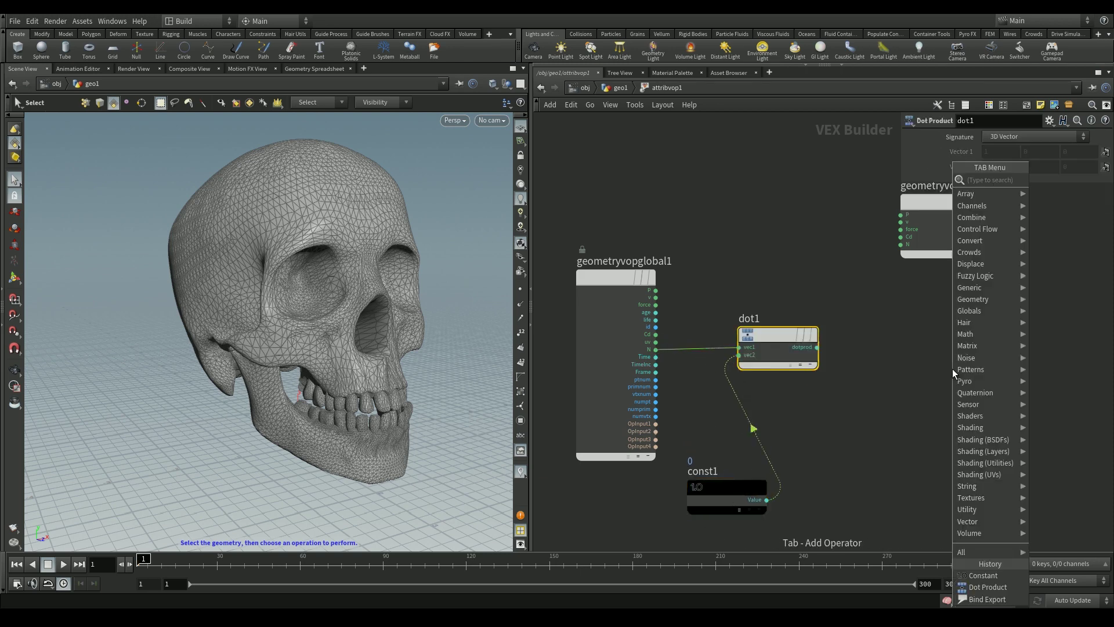
{"action": "type", "text": "bind"}
{"action": "key", "text": "Return"}
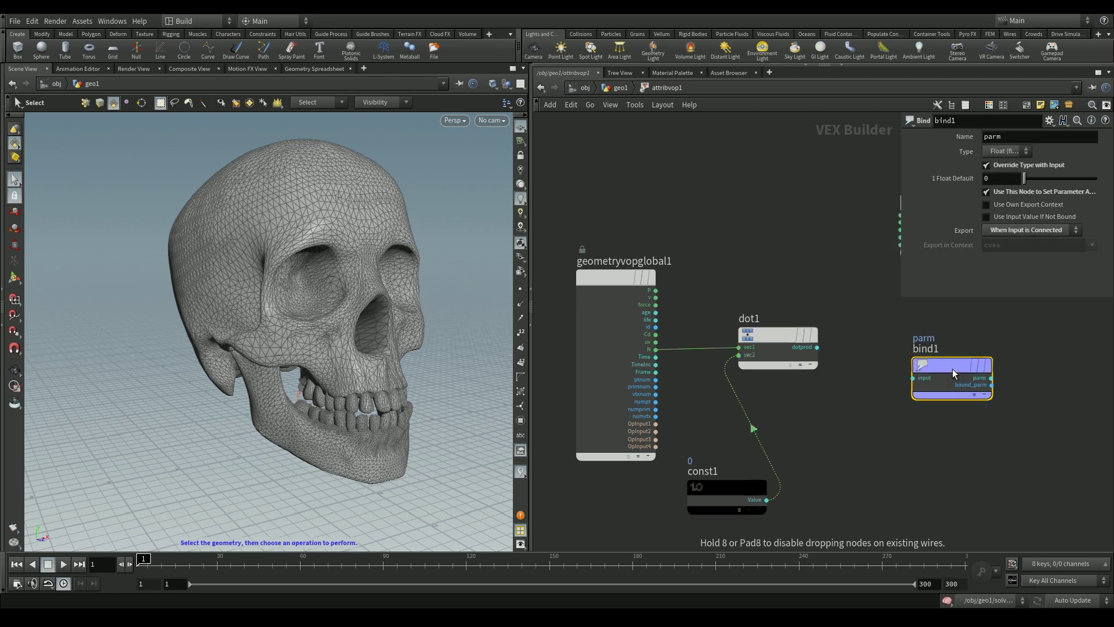
{"action": "left_click_drag", "start_coordinate": [956, 368], "coordinate": [928, 344]}
{"action": "left_click", "coordinate": [817, 347]}
{"action": "left_click", "coordinate": [885, 353]}
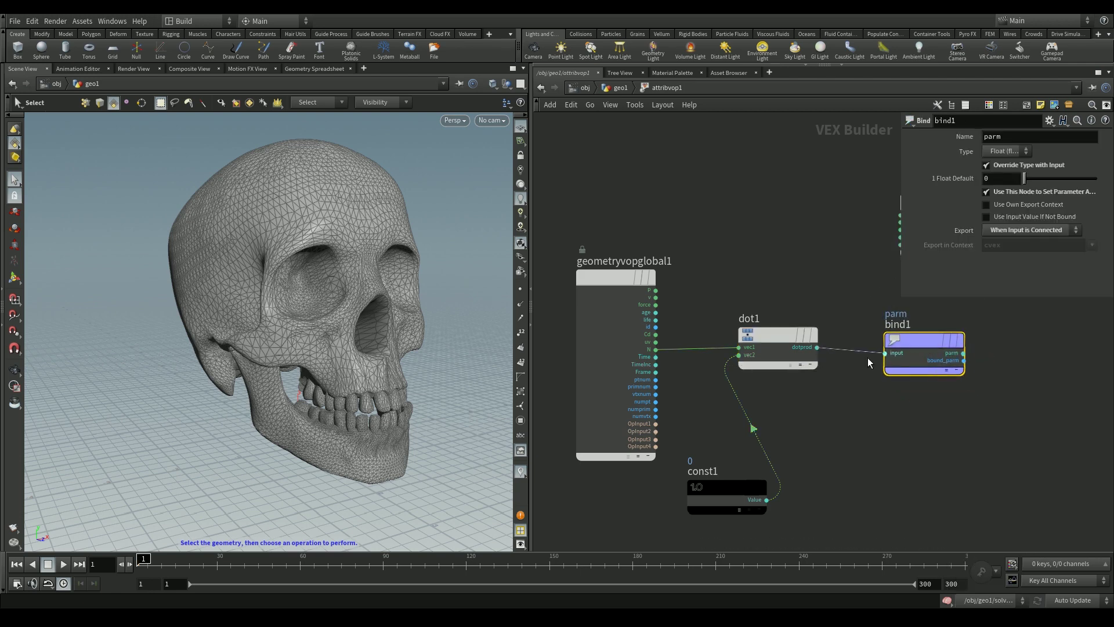
{"action": "double_click", "coordinate": [1013, 137]}
{"action": "type", "text": "dot"}
{"action": "key", "text": "Return"}
Step: Make const1 a vector (0, 1, 0), tidy the layout and return to geo1
{"action": "left_click", "coordinate": [725, 496]}
{"action": "left_click", "coordinate": [1015, 137]}
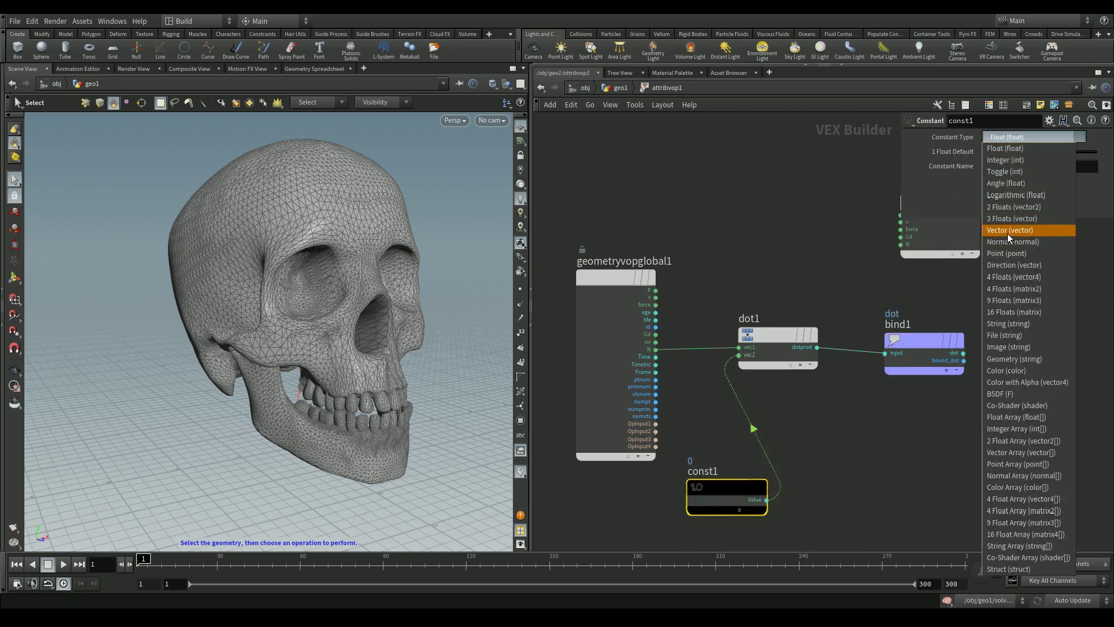
{"action": "left_click", "coordinate": [1008, 231]}
{"action": "double_click", "coordinate": [1032, 151]}
{"action": "type", "text": "1"}
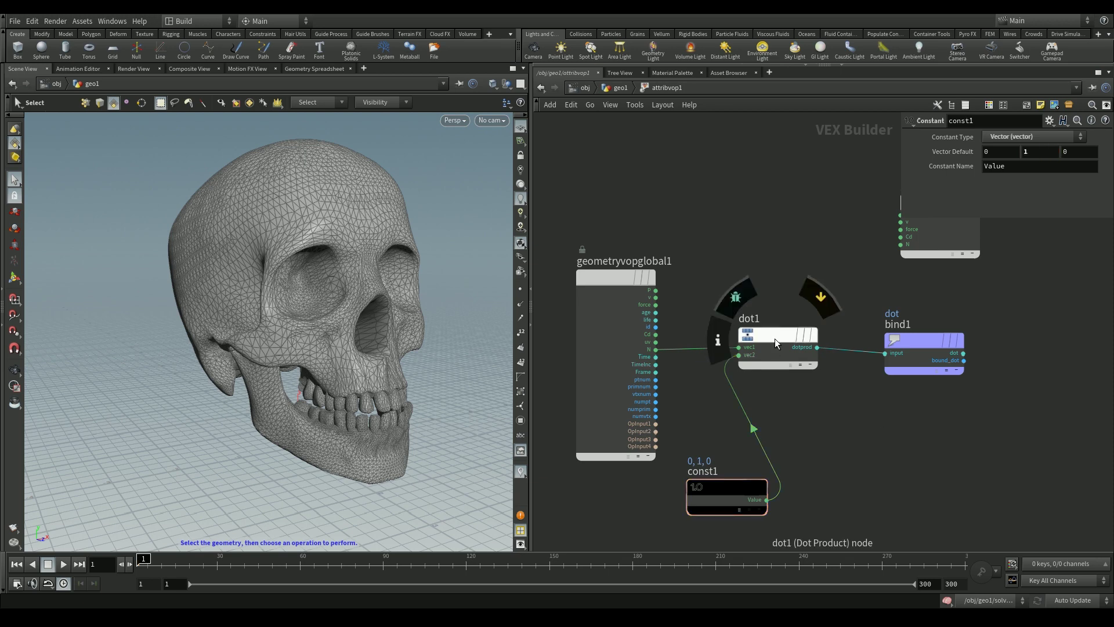
{"action": "left_click_drag", "start_coordinate": [775, 340], "coordinate": [785, 346]}
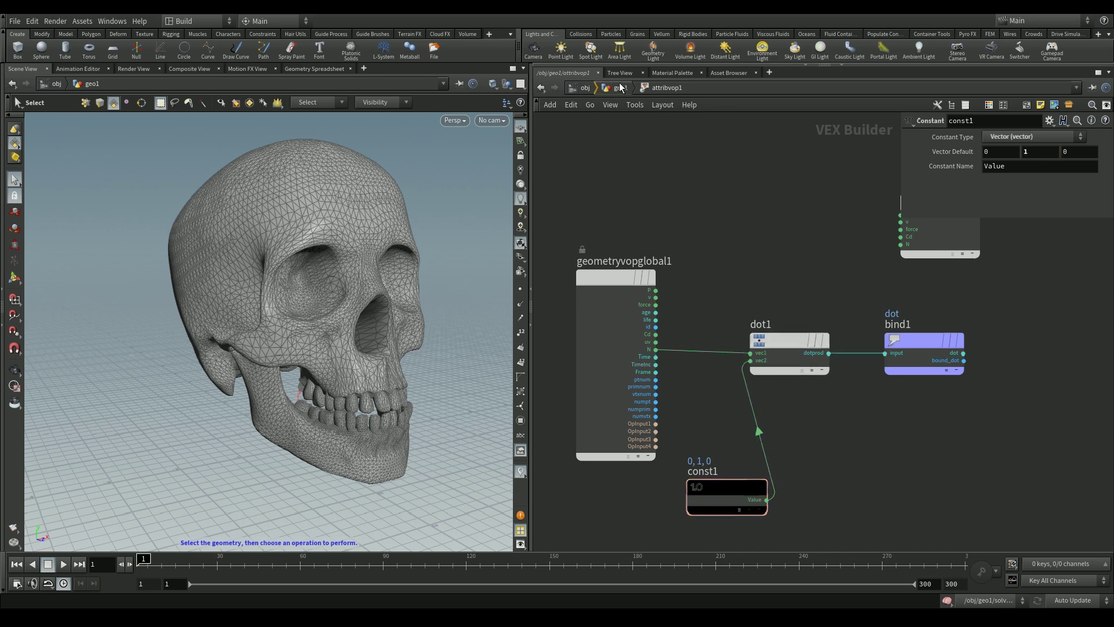
{"action": "left_click", "coordinate": [620, 88]}
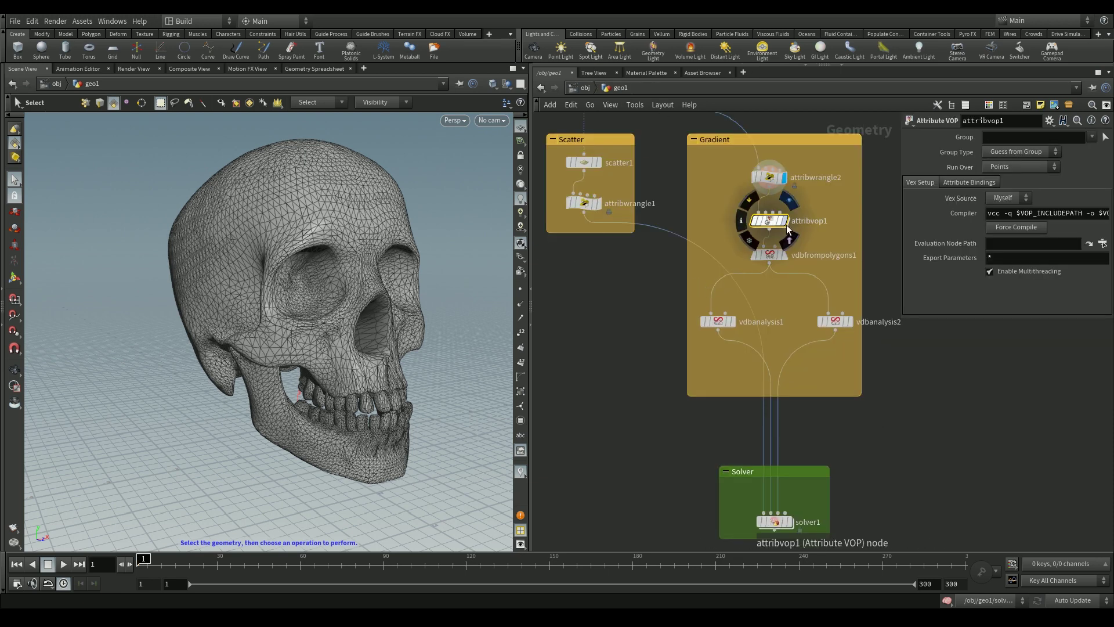
Step: Wire attribvop1 into visualize1 to preview the dot attribute on the skull
{"action": "left_click_drag", "start_coordinate": [769, 231], "coordinate": [919, 406]}
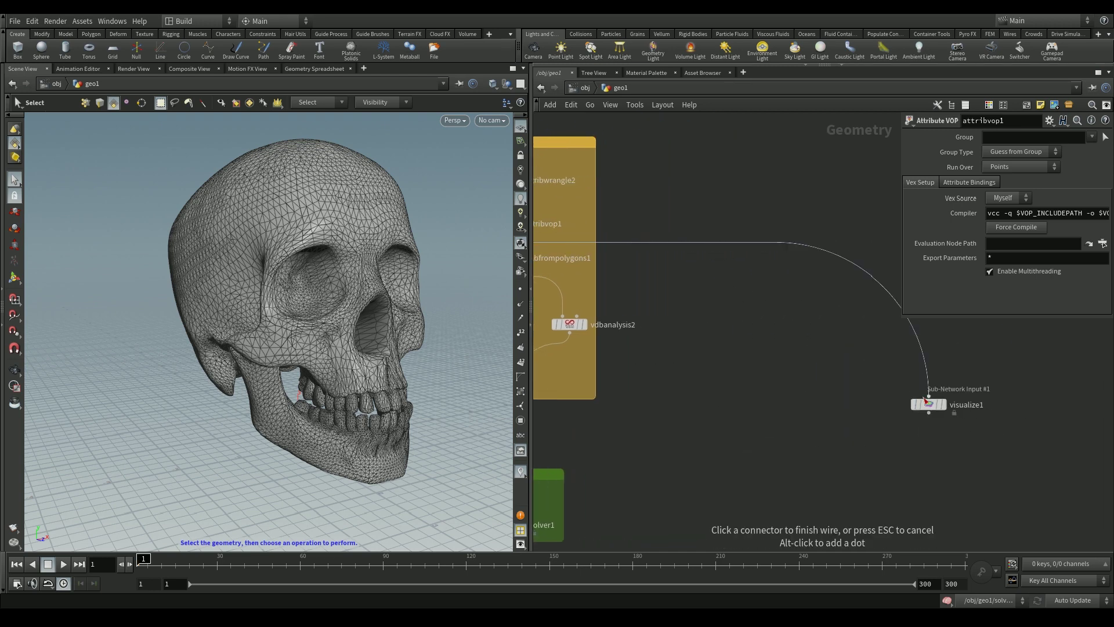
{"action": "left_click", "coordinate": [920, 406]}
{"action": "left_click", "coordinate": [923, 405]}
{"action": "left_click_drag", "start_coordinate": [372, 311], "coordinate": [364, 364], "text": "alt"}
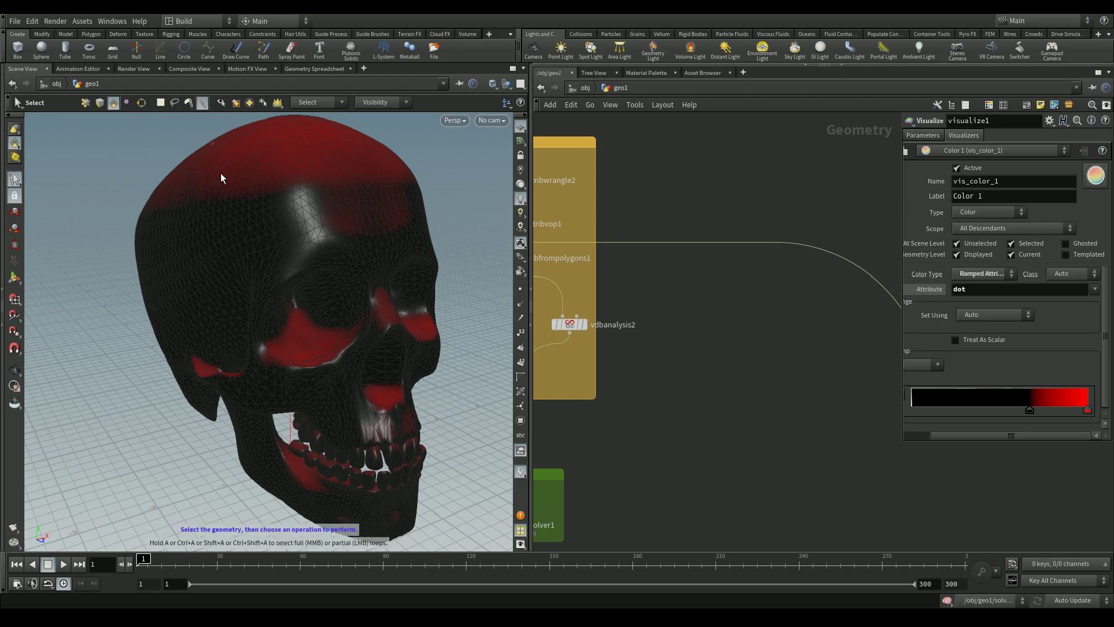
{"action": "key", "text": "Escape"}
{"action": "left_click_drag", "start_coordinate": [220, 173], "coordinate": [448, 259]}
{"action": "key", "text": "s"}
Step: Hide the grid and select face strips across the skull and lower jaw
{"action": "left_click", "coordinate": [520, 125]}
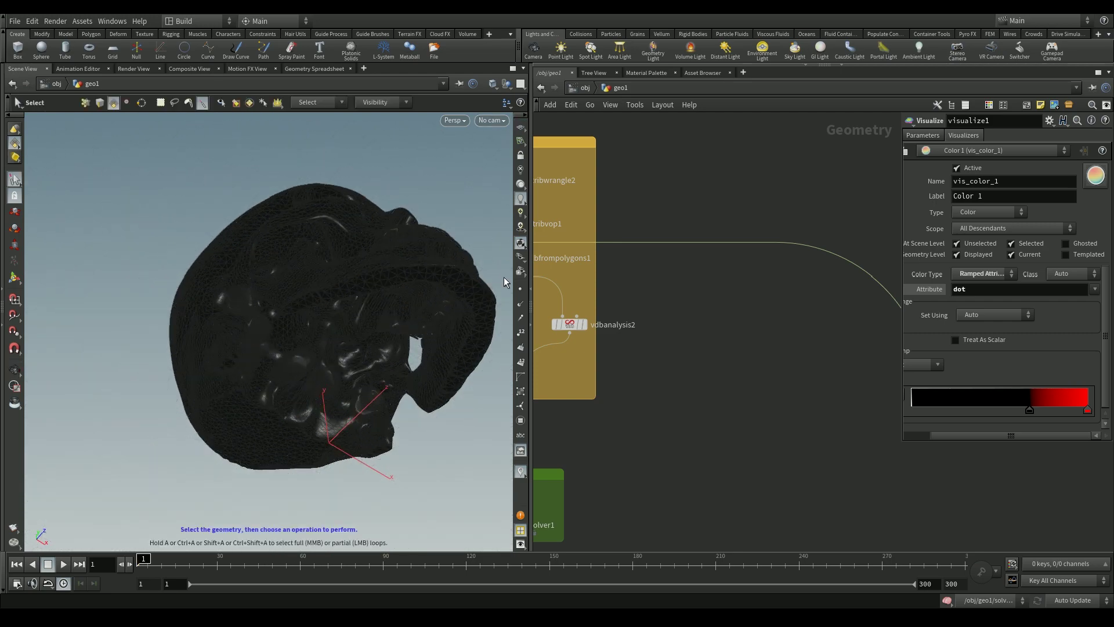
{"action": "left_click_drag", "start_coordinate": [286, 308], "coordinate": [393, 286]}
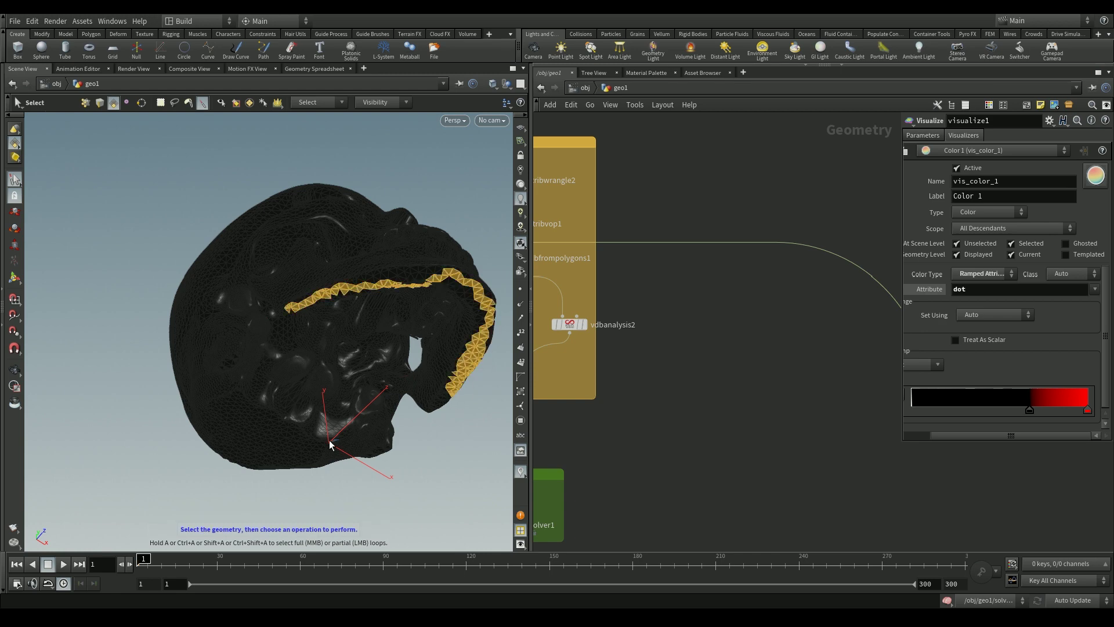
{"action": "mouse_move", "coordinate": [249, 429]}
{"action": "left_mouse_down"}
{"action": "mouse_move", "coordinate": [265, 411]}
{"action": "mouse_move", "coordinate": [294, 453]}
{"action": "mouse_move", "coordinate": [323, 413]}
{"action": "left_mouse_up"}
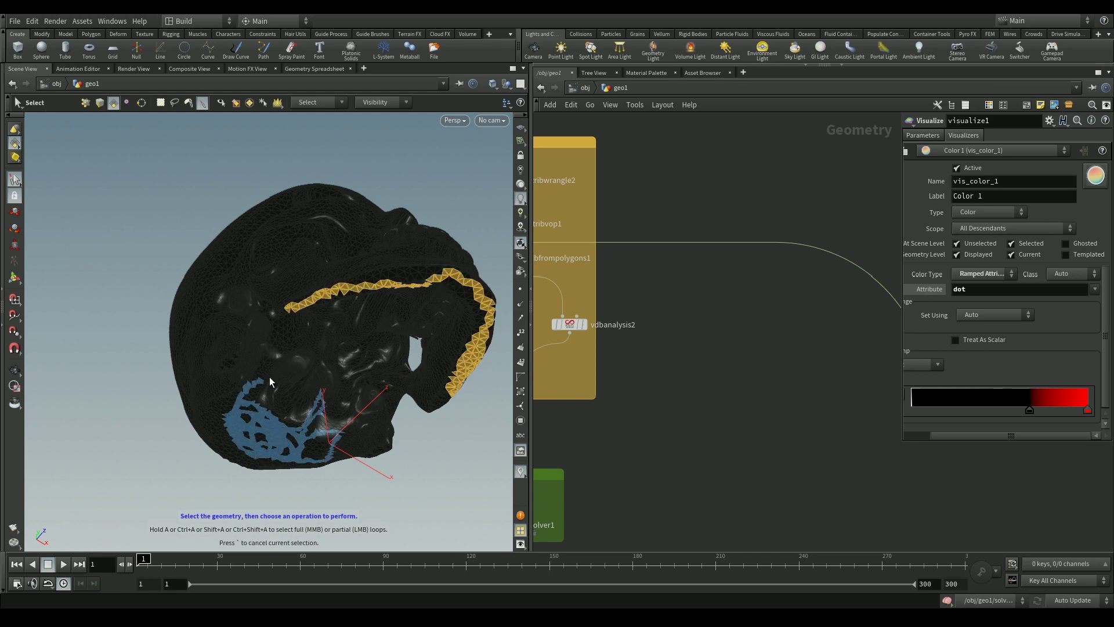
{"action": "key", "text": "Return"}
{"action": "key", "text": "Escape"}
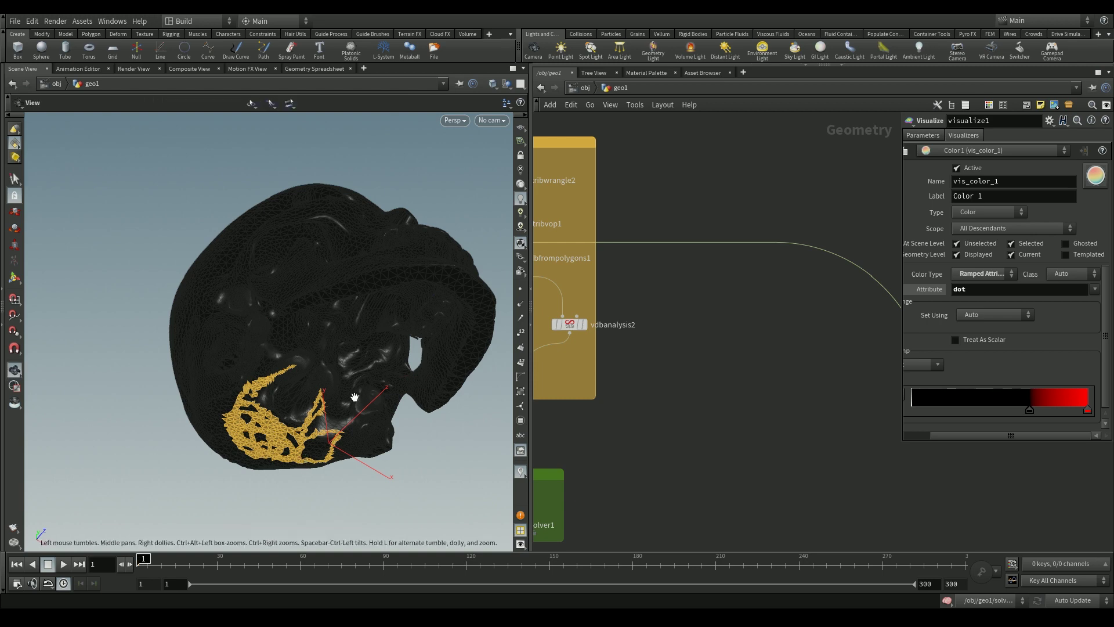
{"action": "left_click_drag", "start_coordinate": [302, 461], "coordinate": [290, 412]}
{"action": "key", "text": "s"}
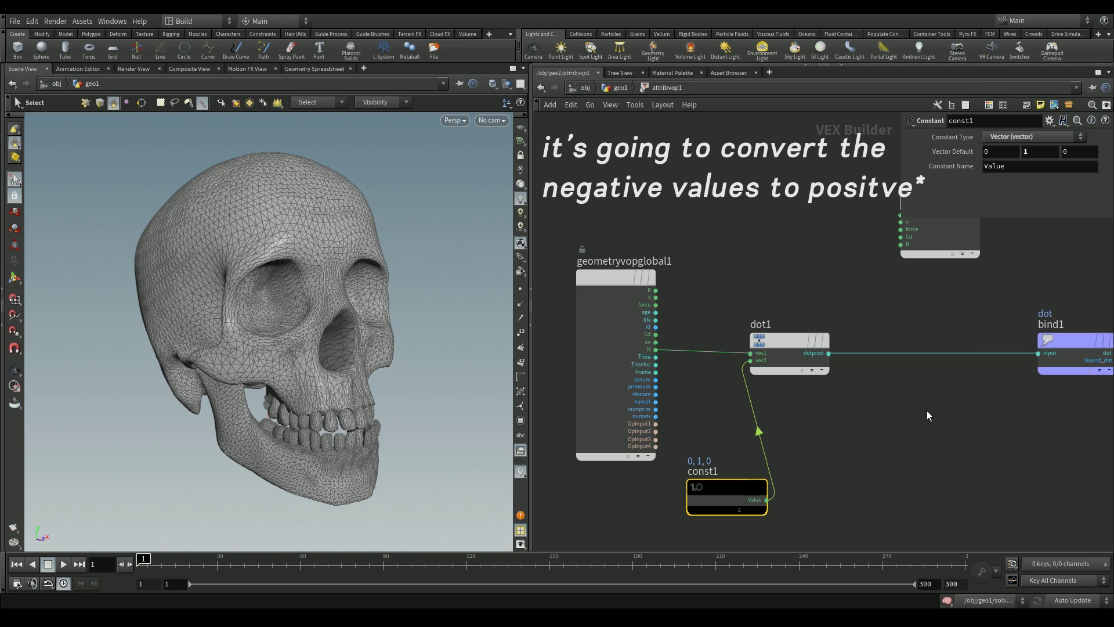
Step: Insert an Absolute node between dot1 and bind1 so negative dot values become positive
{"action": "key", "text": "Tab"}
{"action": "type", "text": "abs"}
{"action": "key", "text": "Return"}
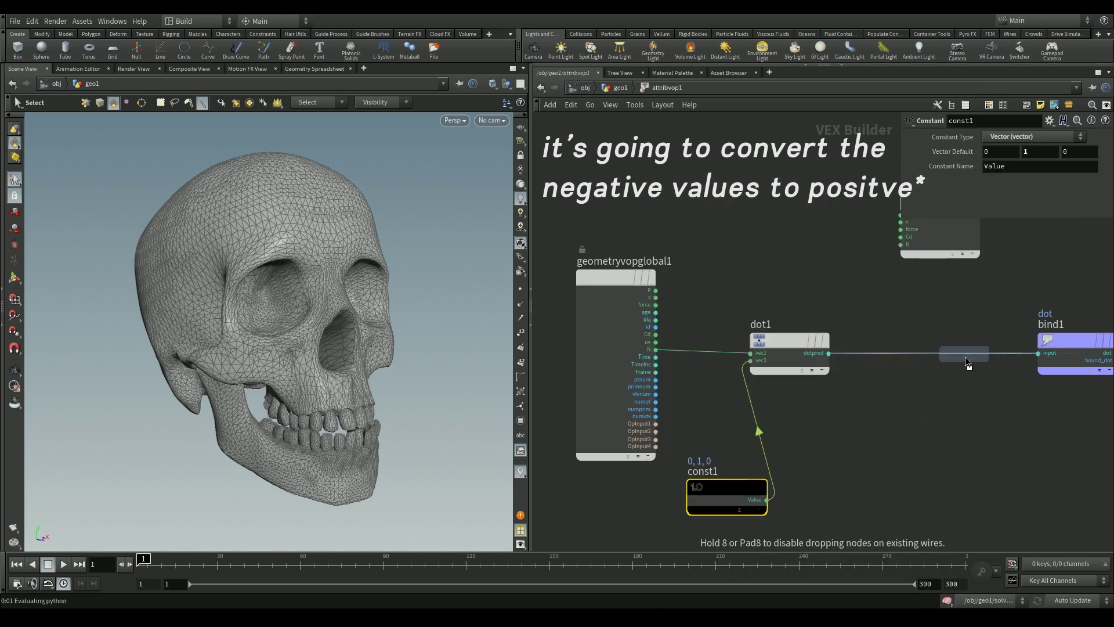
{"action": "left_click", "coordinate": [963, 343]}
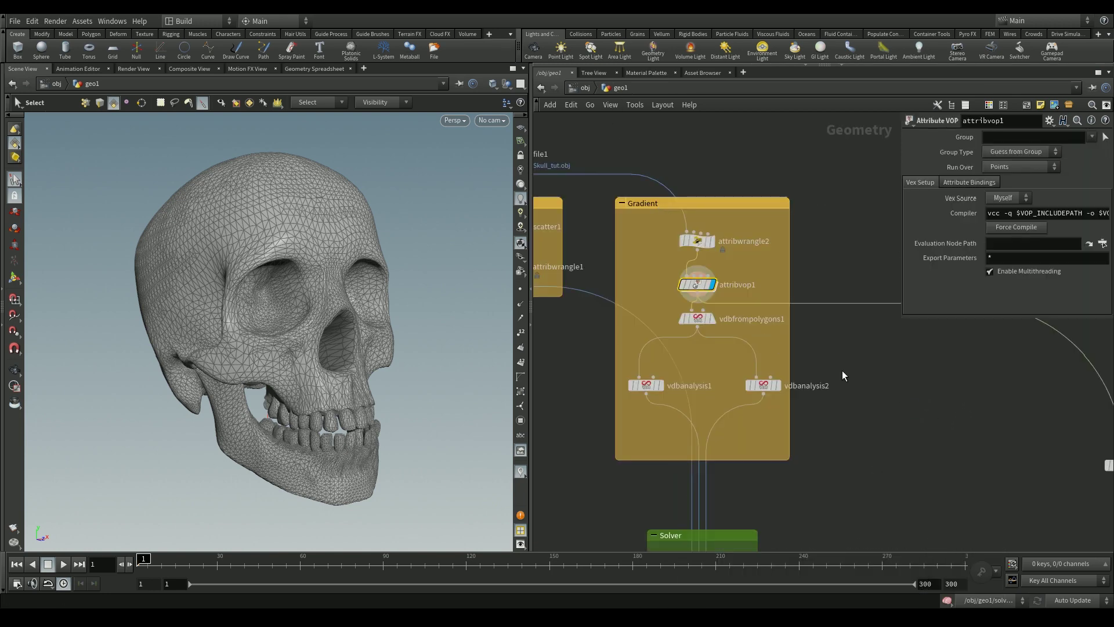
{"action": "left_click_drag", "start_coordinate": [299, 325], "coordinate": [362, 320]}
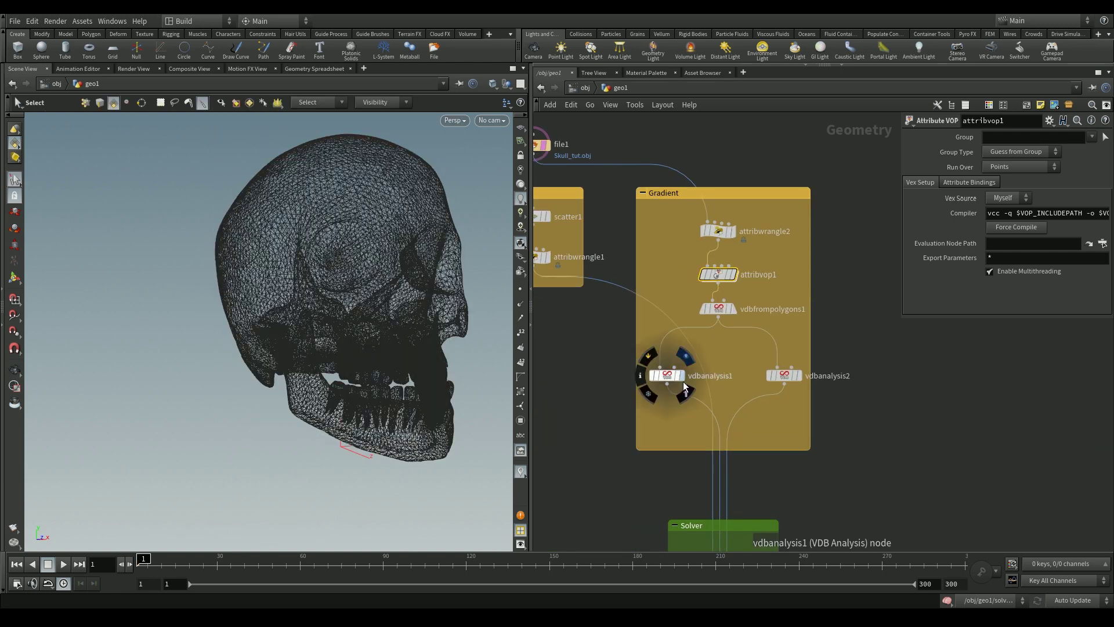
{"action": "key", "text": "Tab"}
Step: Add a Volume Wrangle under vdbanalysis1 scaling force by Speed and dot times Drag, with spare parameters
{"action": "type", "text": "volume"}
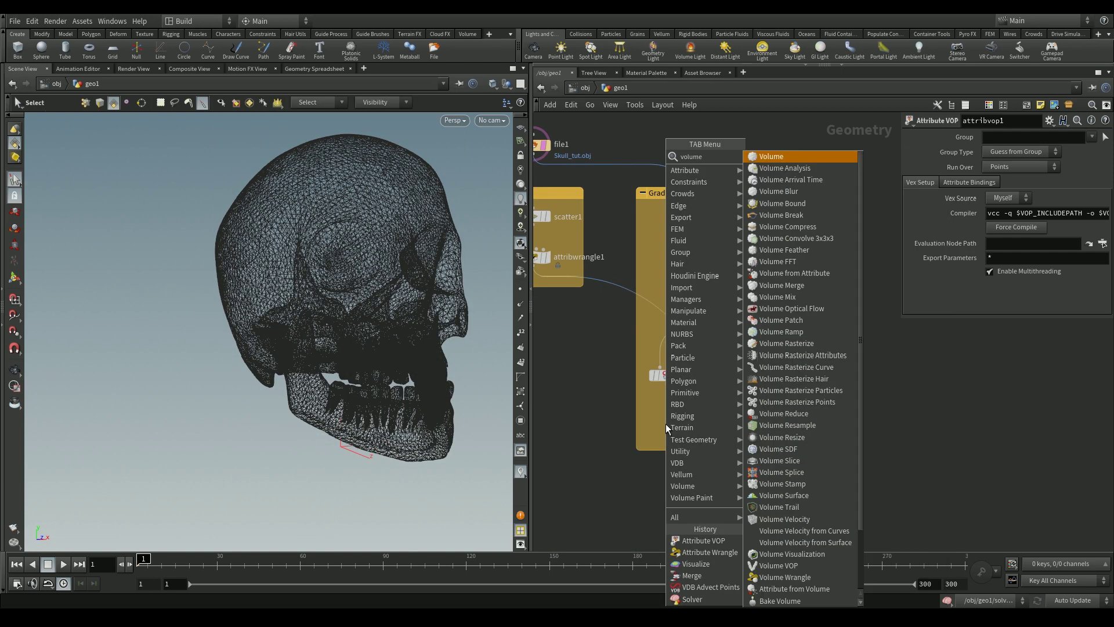
{"action": "type", "text": "wr"}
{"action": "key", "text": "Return"}
{"action": "left_click", "coordinate": [666, 419]}
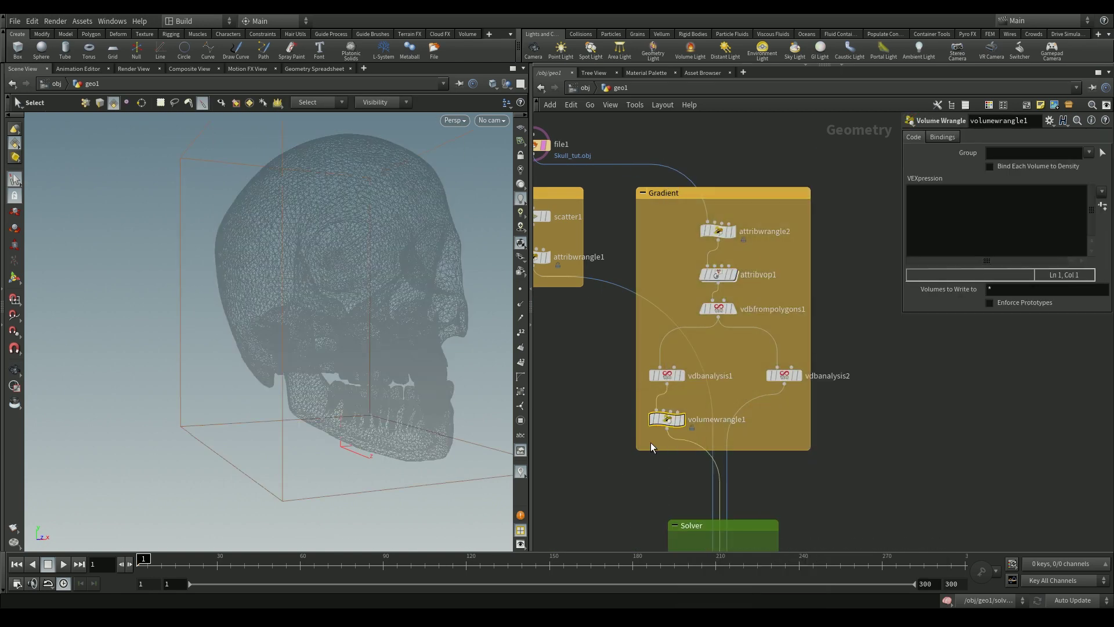
{"action": "left_click", "coordinate": [977, 230]}
{"action": "type", "text": "@@force=(@for"}
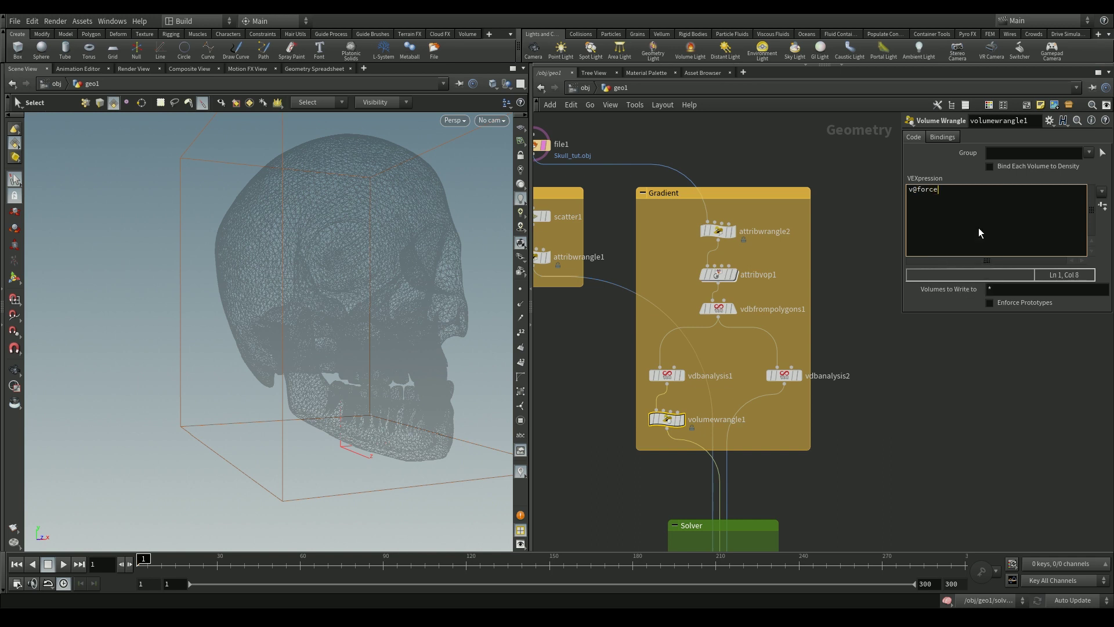
{"action": "type", "text": "ce*chf(\"Speed\"))*(@dot*c"}
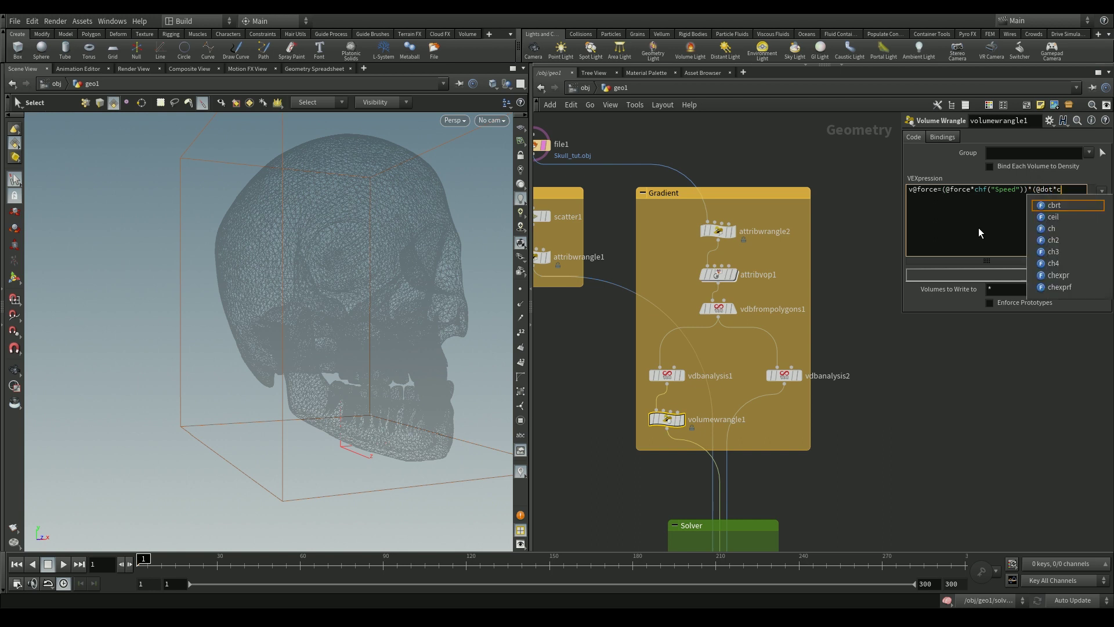
{"action": "type", "text": "hf(\"Drag"}
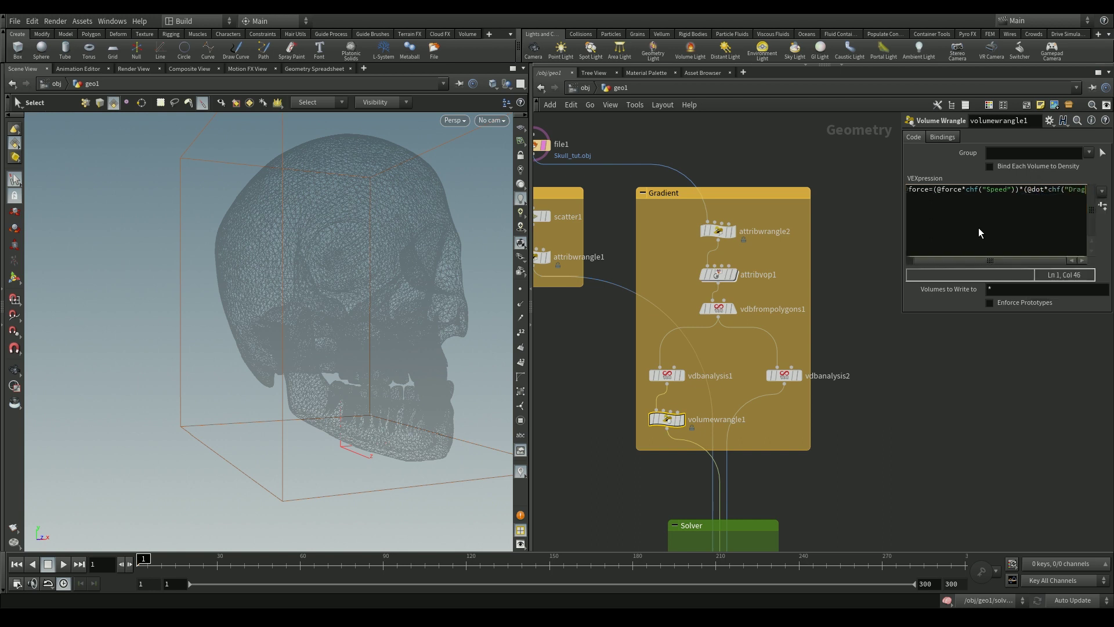
{"action": "type", "text": "\"));"}
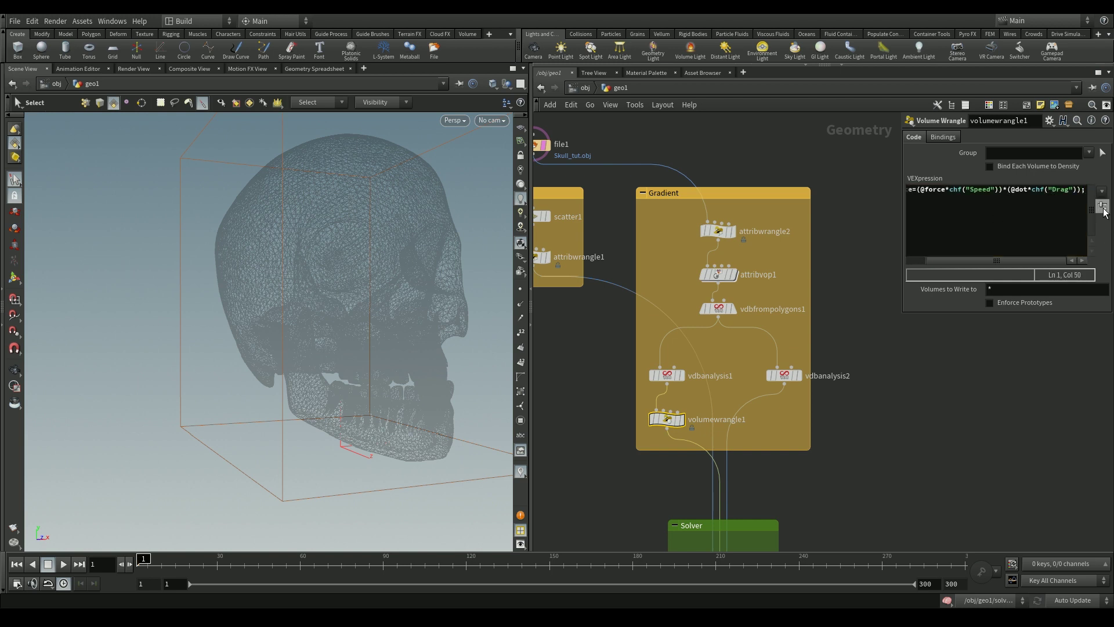
{"action": "left_click", "coordinate": [1103, 207]}
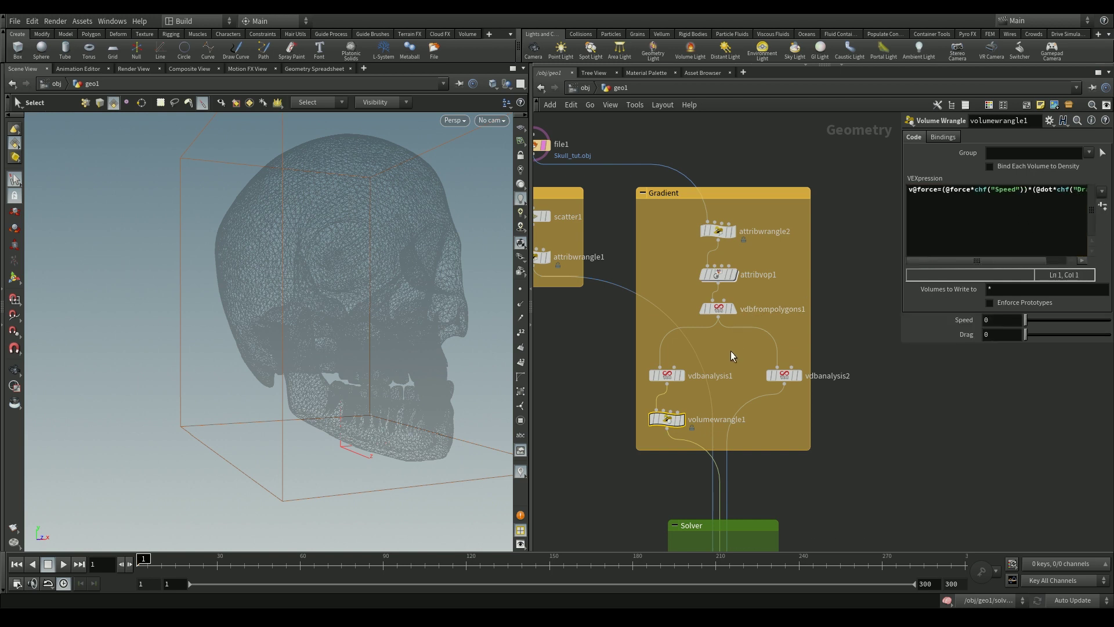
Step: Add point.dot as a surface attribute on vdbfrompolygons1, output as a VDB named 'dot'
{"action": "left_click", "coordinate": [706, 306]}
{"action": "left_click", "coordinate": [923, 281]}
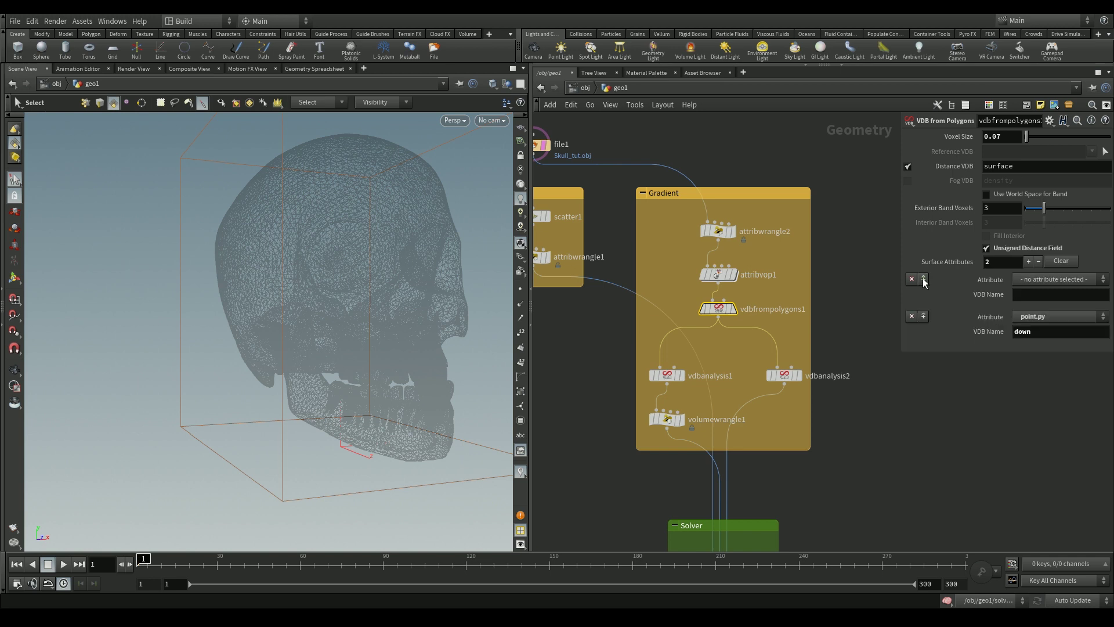
{"action": "left_click", "coordinate": [1102, 279]}
{"action": "left_click", "coordinate": [1028, 322]}
{"action": "left_click", "coordinate": [1037, 294]}
{"action": "type", "text": "dot"}
{"action": "key", "text": "Return"}
Step: Set the volume wrangle's Speed to 0.719 and Drag to 0.521
{"action": "left_click", "coordinate": [668, 418]}
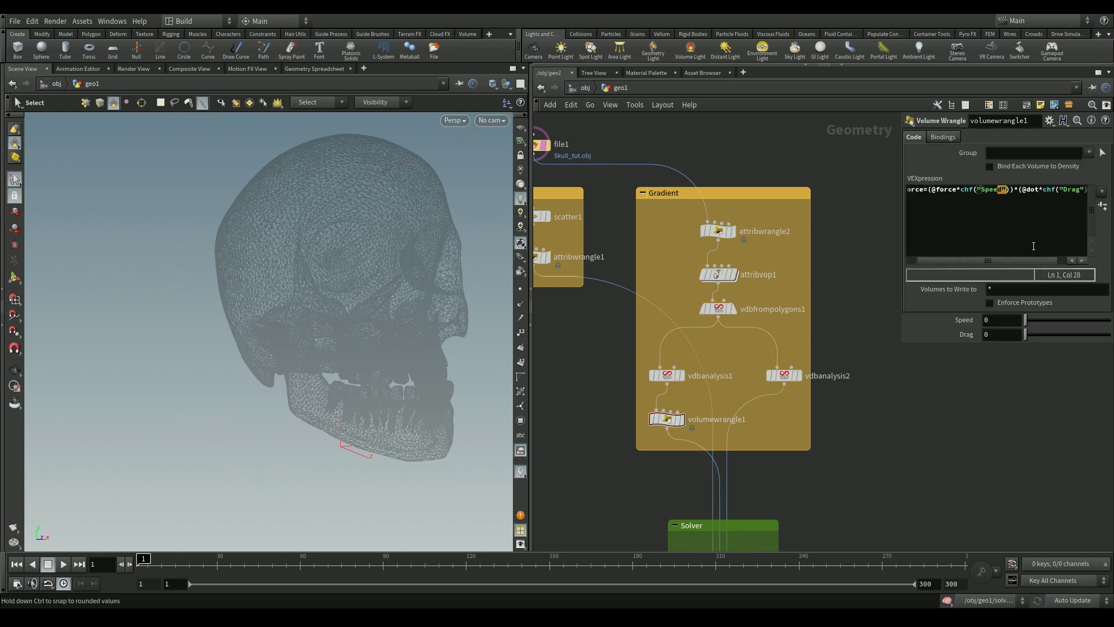
{"action": "key", "text": "Right"}
{"action": "key", "text": "Right"}
{"action": "key", "text": "Right"}
{"action": "key", "text": "Right"}
{"action": "key", "text": "Right"}
{"action": "key", "text": "Right"}
{"action": "key", "text": "Right"}
{"action": "key", "text": "Right"}
{"action": "mouse_move", "coordinate": [1076, 318]}
{"action": "left_mouse_down"}
{"action": "mouse_move", "coordinate": [1086, 320]}
{"action": "mouse_move", "coordinate": [1064, 337]}
{"action": "left_mouse_up"}
Step: Play the simulation and orbit the skull as drip strands streak down
{"action": "middle_click_drag", "start_coordinate": [828, 532], "coordinate": [875, 440]}
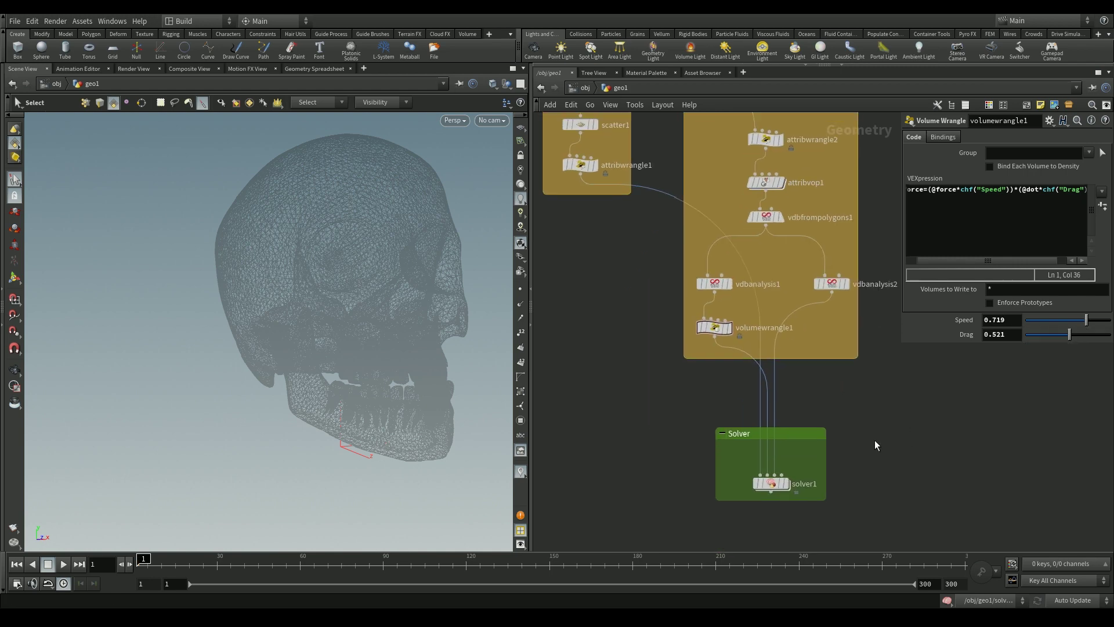
{"action": "left_click_drag", "start_coordinate": [427, 307], "coordinate": [377, 322]}
{"action": "left_click", "coordinate": [63, 564]}
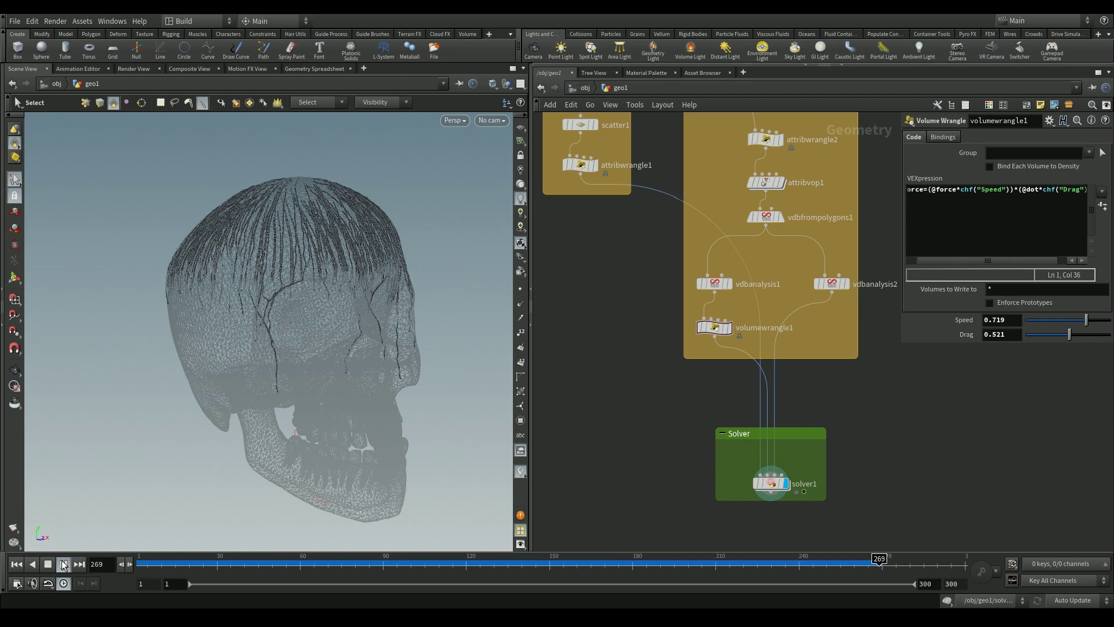
{"action": "key", "text": "Escape"}
{"action": "left_click_drag", "start_coordinate": [250, 325], "coordinate": [306, 318]}
Step: Inside attribvop1, insert a Subtract node between abs1 and bind1
{"action": "key", "text": "s"}
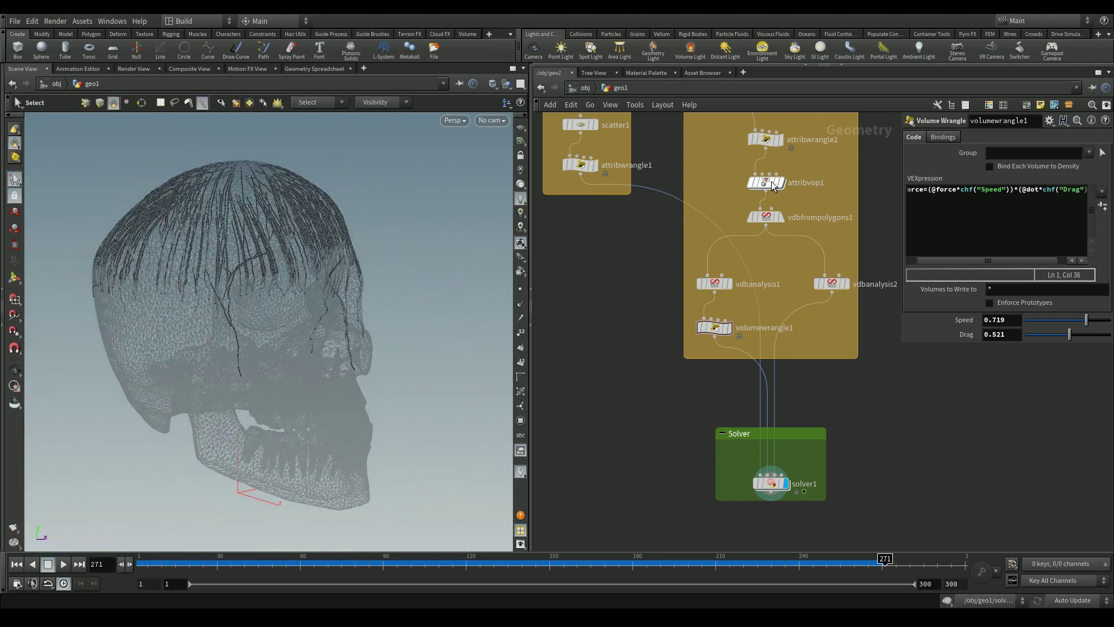
{"action": "double_click", "coordinate": [766, 182]}
{"action": "key", "text": "Tab"}
{"action": "type", "text": "sub"}
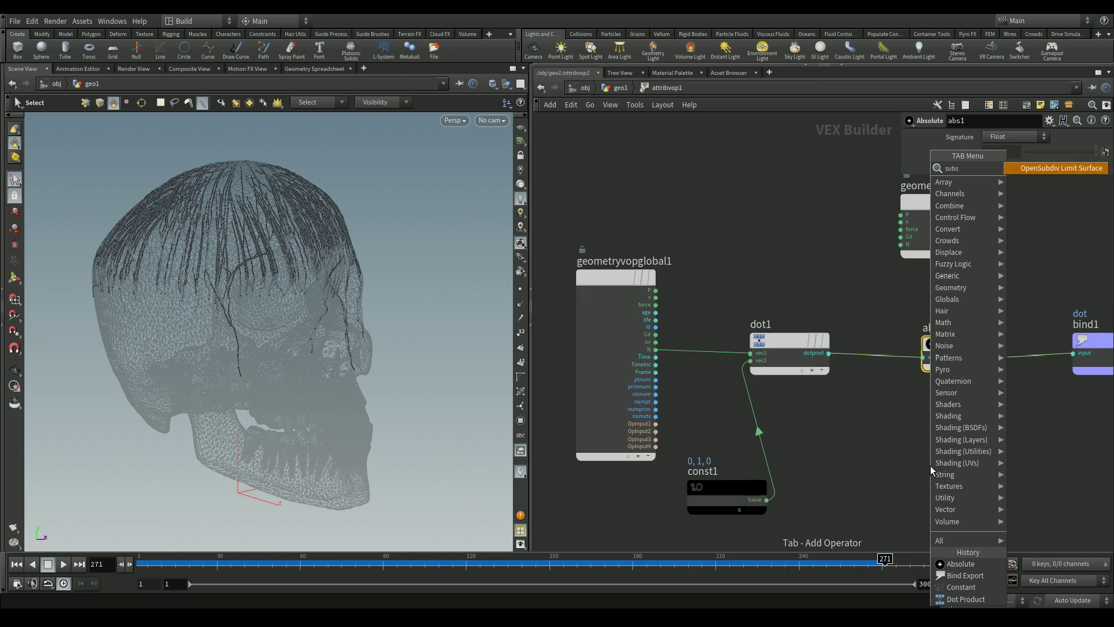
{"action": "key", "text": "Down"}
{"action": "key", "text": "Return"}
{"action": "scroll", "coordinate": [931, 465], "scroll_direction": "down", "scroll_amount": 2}
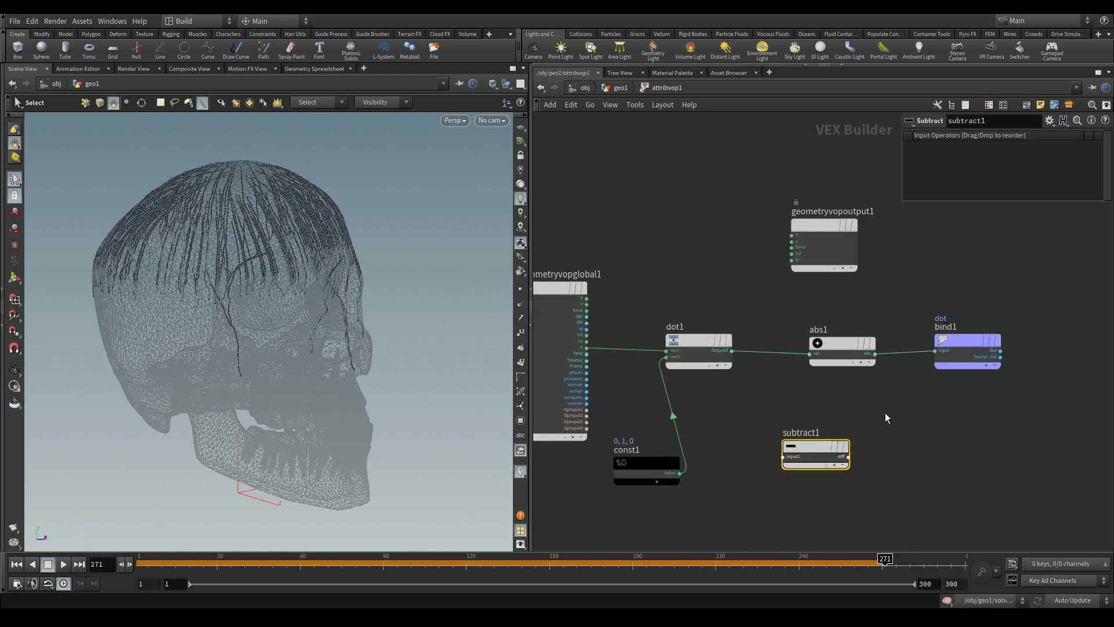
{"action": "left_click", "coordinate": [940, 353]}
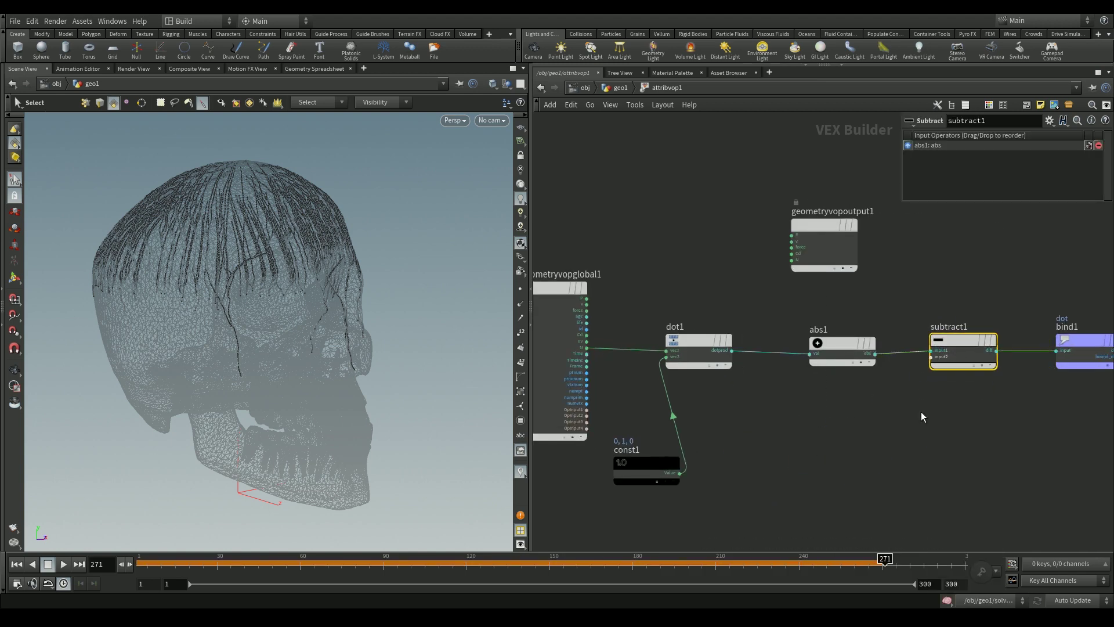
Step: Add a const2 Constant node and wire it into subtract1
{"action": "key", "text": "Tab"}
{"action": "type", "text": "const"}
{"action": "key", "text": "Return"}
{"action": "left_click", "coordinate": [889, 457]}
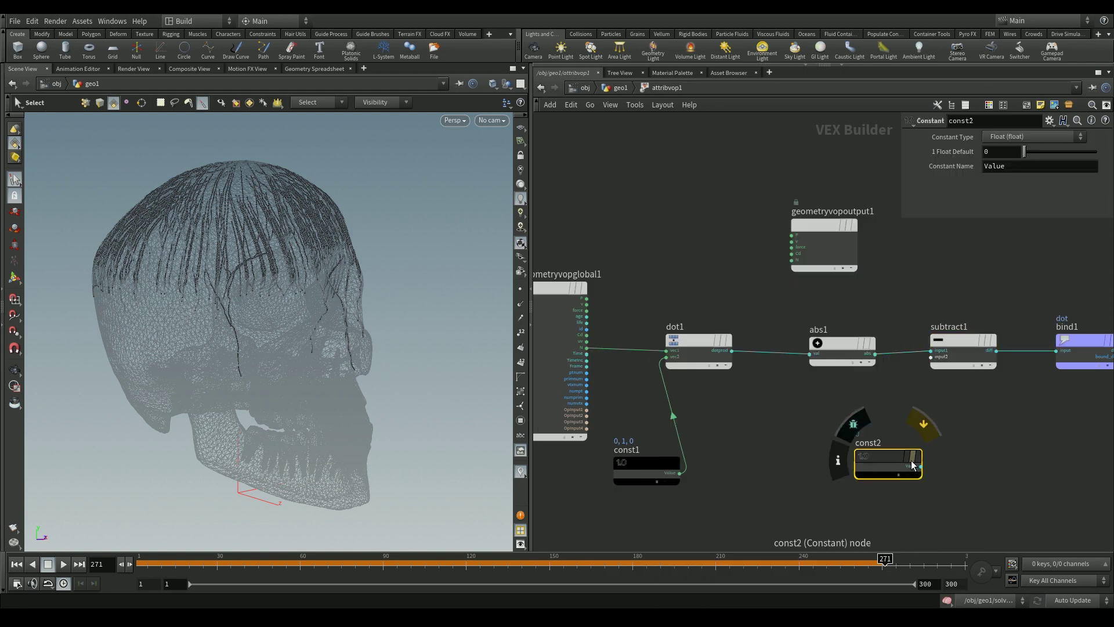
{"action": "left_click", "coordinate": [921, 466]}
{"action": "left_click", "coordinate": [875, 354]}
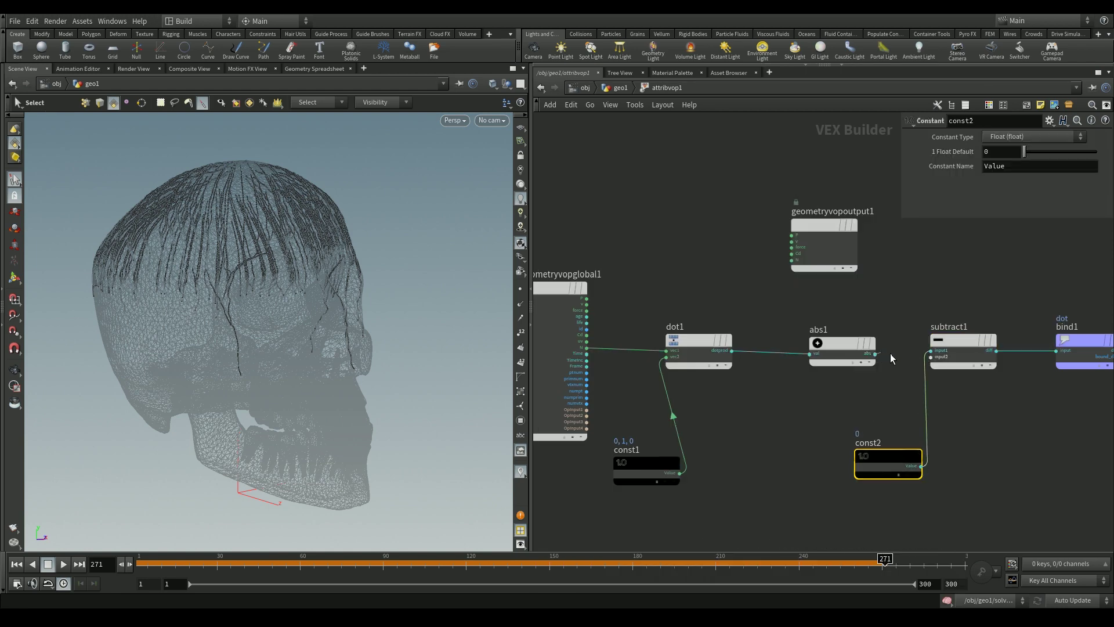
{"action": "left_click", "coordinate": [931, 356]}
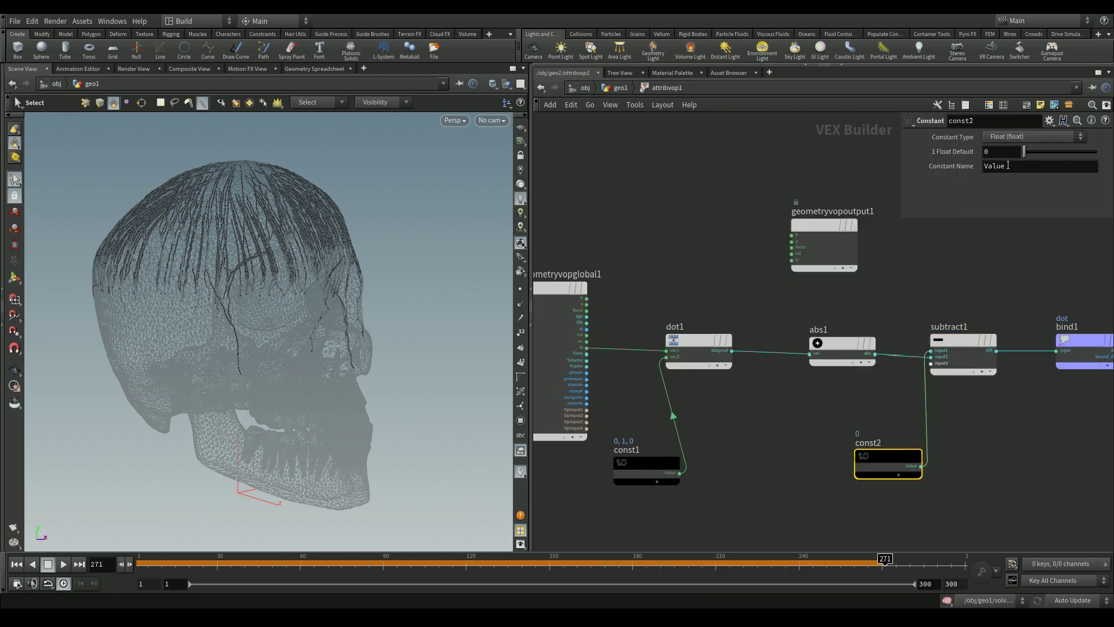
Step: Return to geo1, rewind to frame 1 and replay the simulation
{"action": "left_click", "coordinate": [616, 88]}
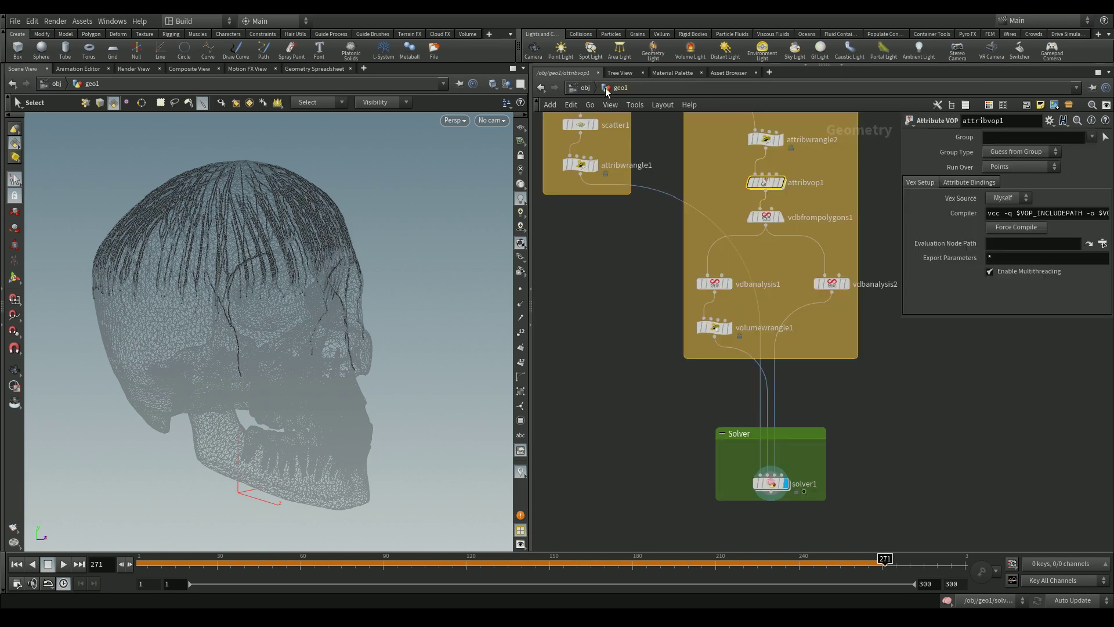
{"action": "key", "text": "ctrl+Up"}
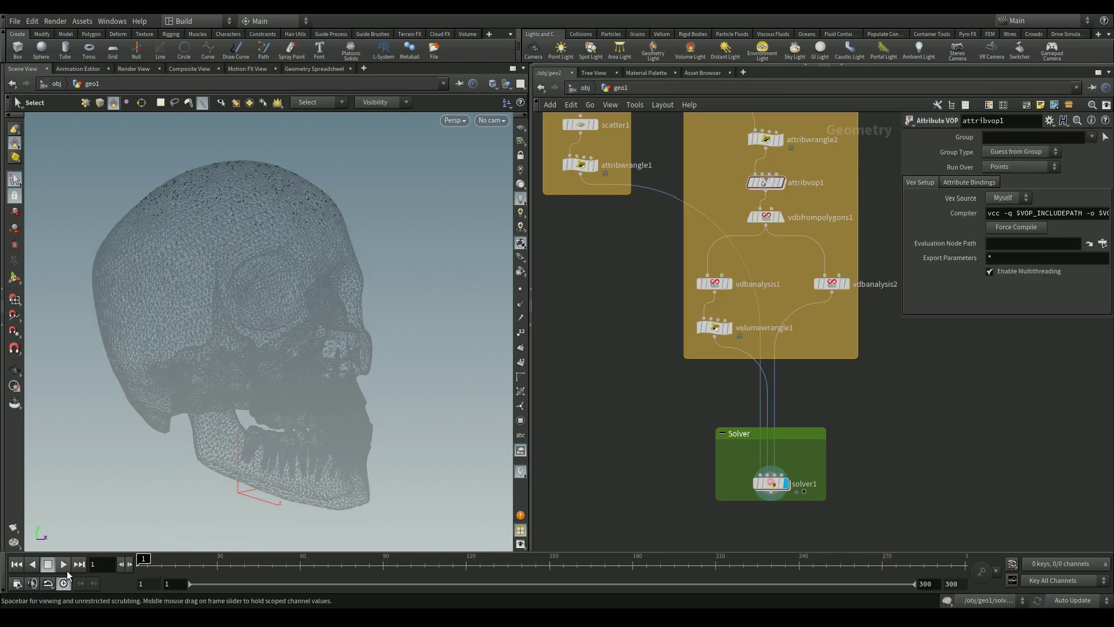
{"action": "left_click", "coordinate": [64, 565]}
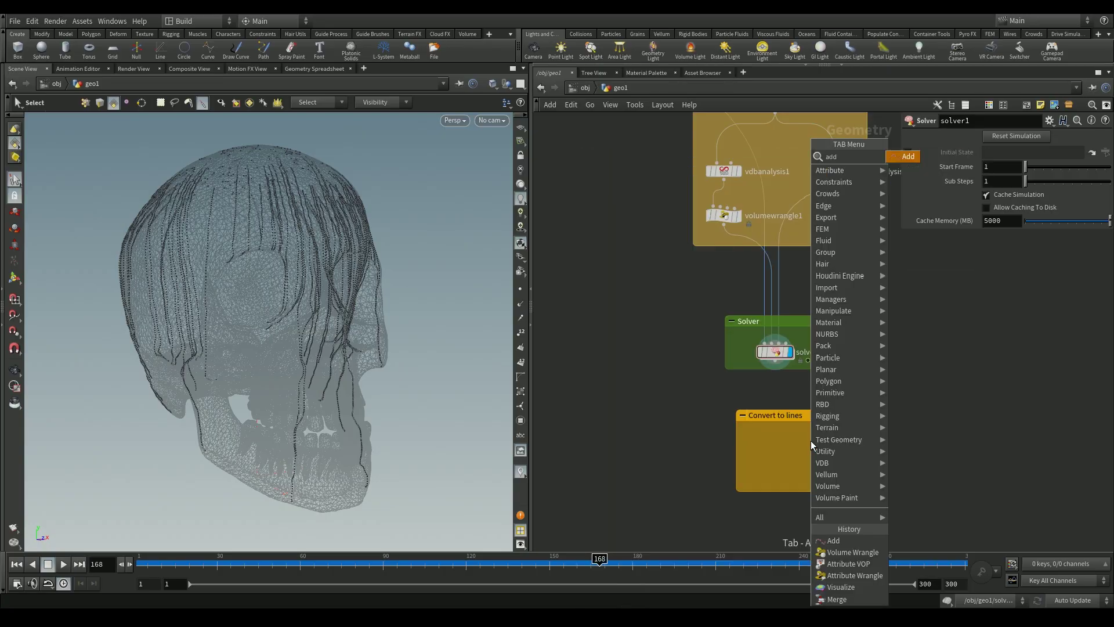
Step: Place an Add node in the Convert to lines box, fed by solver1 and displayed
{"action": "left_click", "coordinate": [810, 441]}
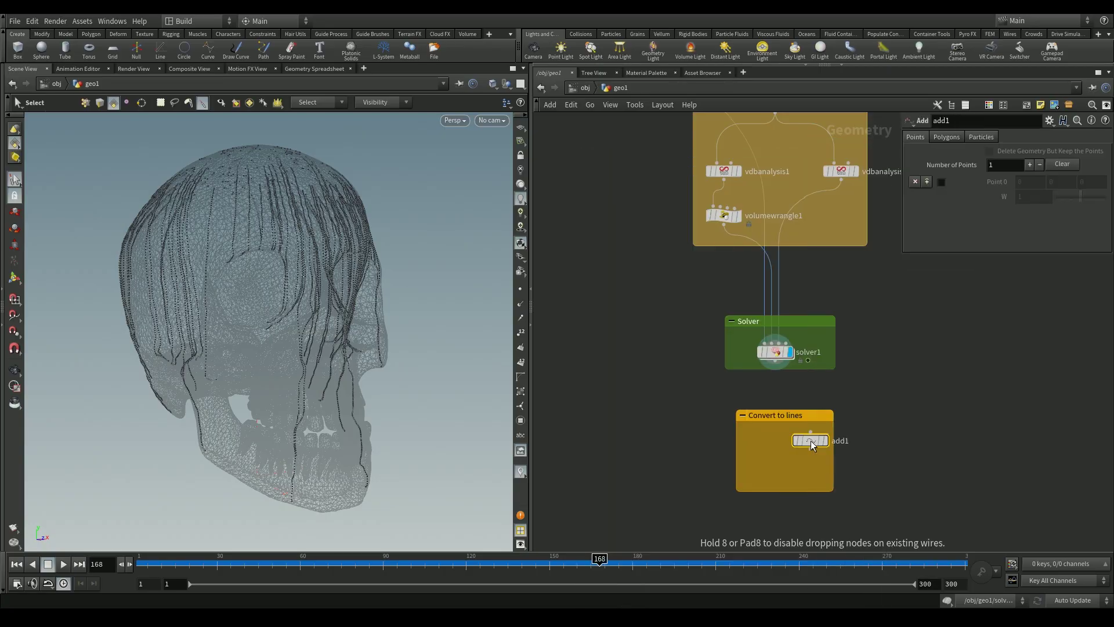
{"action": "left_click_drag", "start_coordinate": [810, 441], "coordinate": [782, 444]}
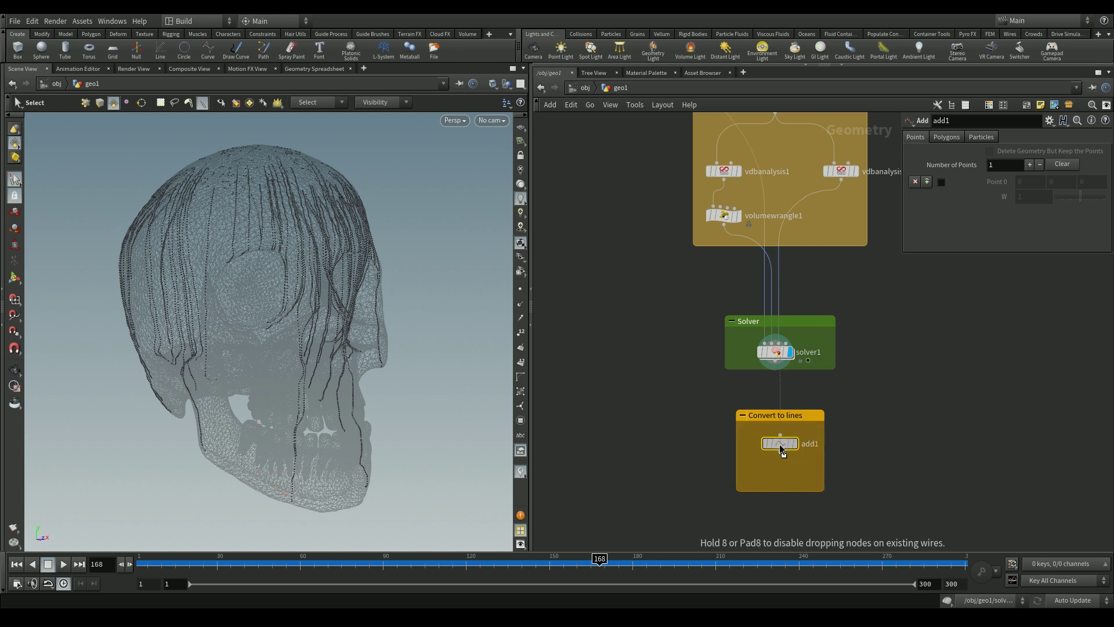
{"action": "left_click", "coordinate": [778, 375]}
{"action": "left_click", "coordinate": [788, 445]}
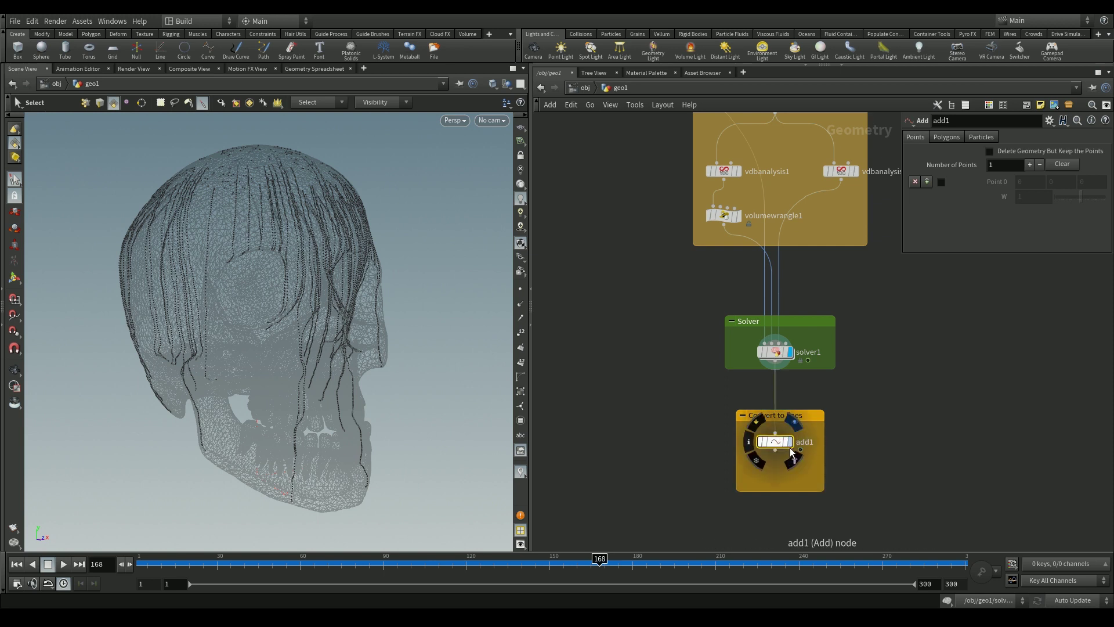
{"action": "left_click", "coordinate": [790, 442]}
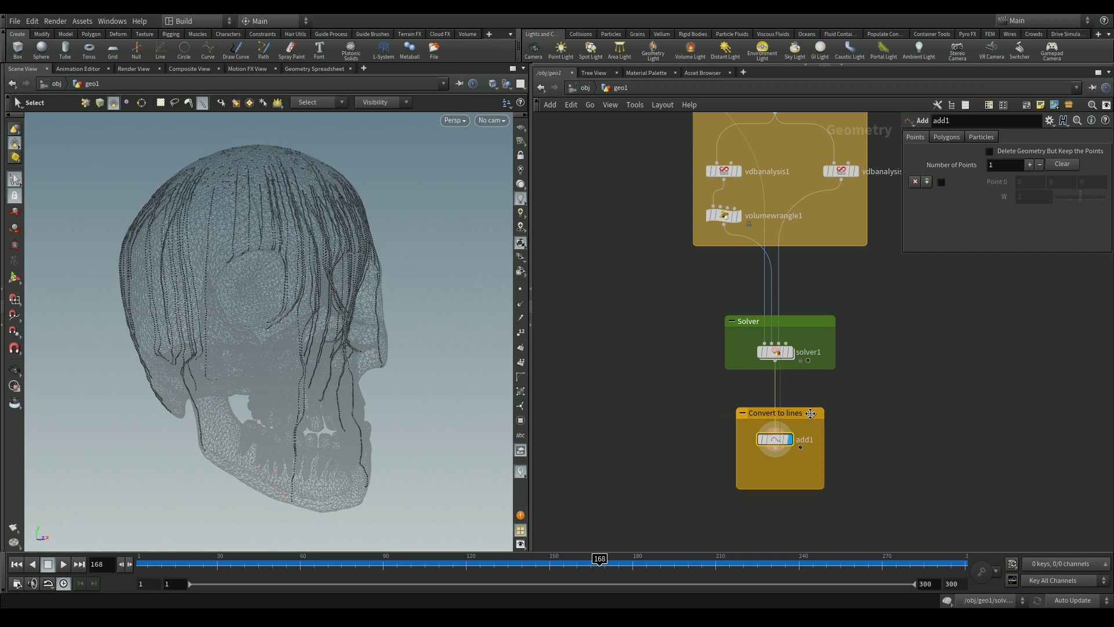
Step: Set add1 to build polygons By Group, By Attribute, using attribute 'id'
{"action": "left_click", "coordinate": [947, 142]}
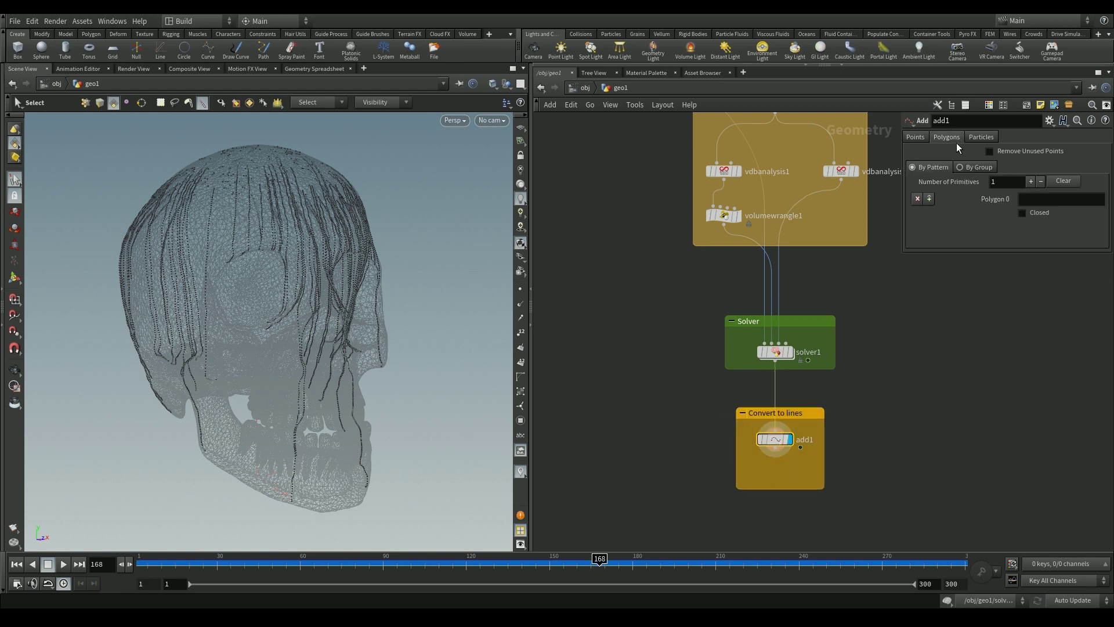
{"action": "left_click", "coordinate": [975, 167]}
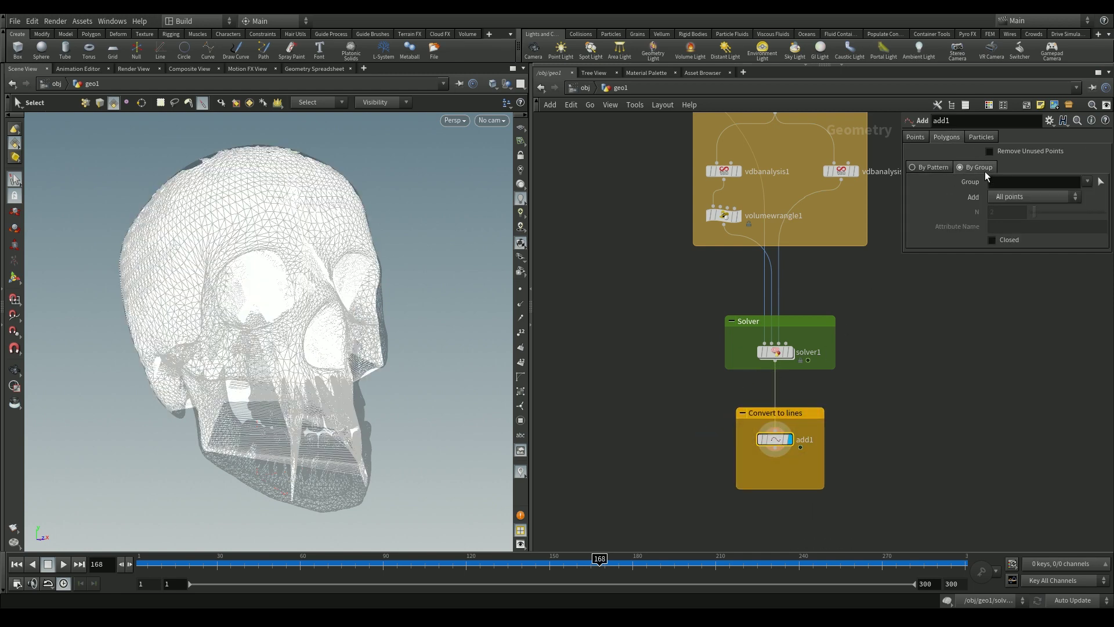
{"action": "left_click", "coordinate": [1018, 204]}
{"action": "left_click", "coordinate": [1014, 254]}
{"action": "left_click", "coordinate": [1012, 227]}
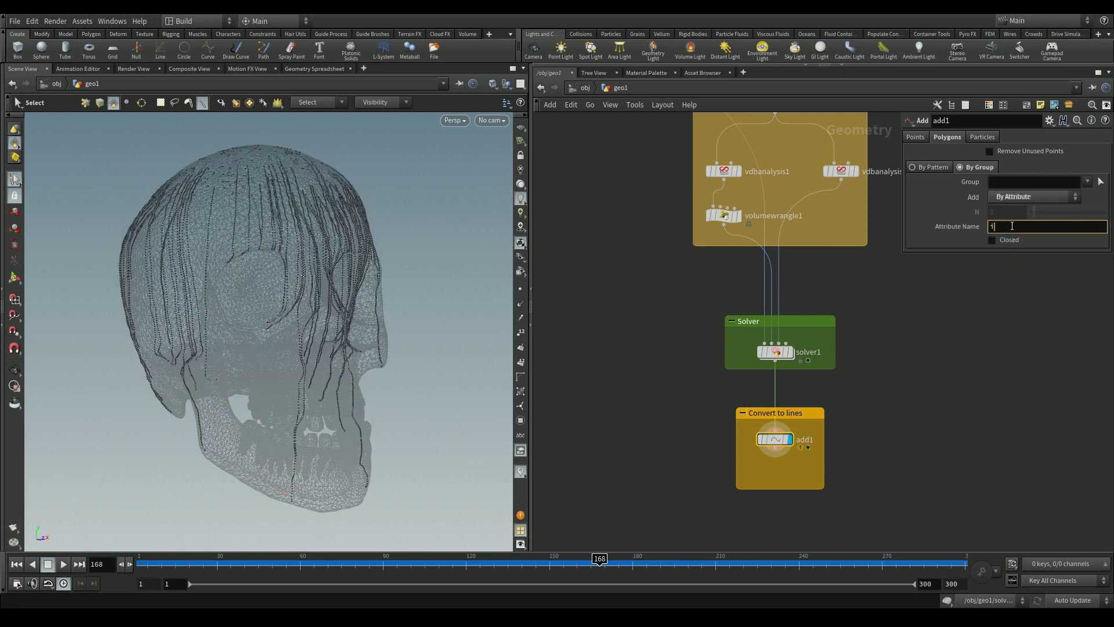
{"action": "type", "text": "id"}
{"action": "key", "text": "Return"}
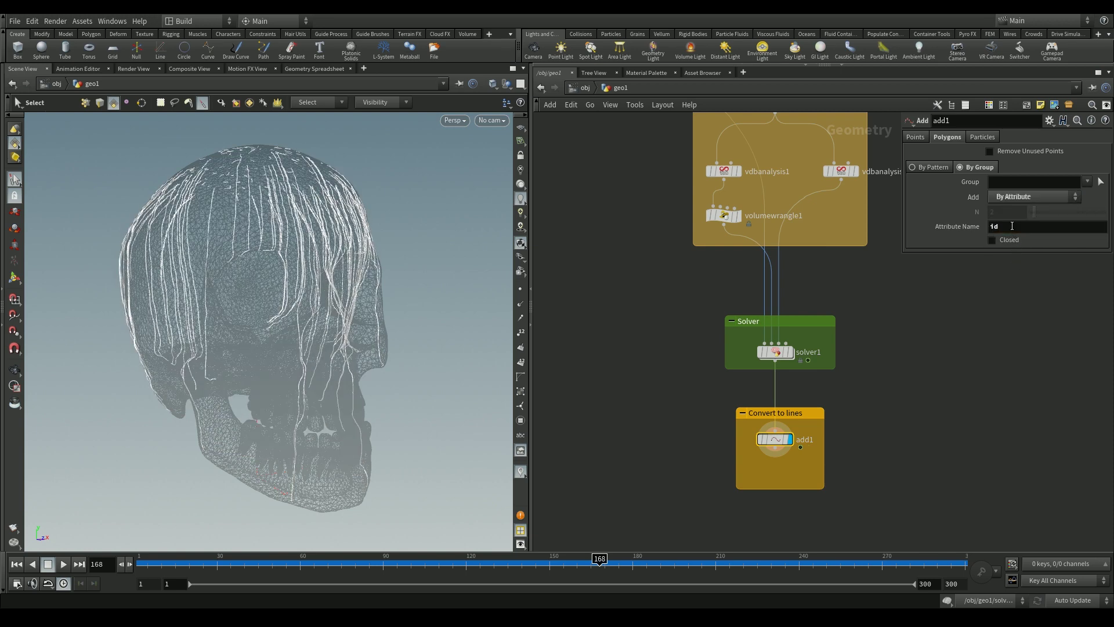
Step: Inspect attribwrangle1's code that sets the id attribute
{"action": "middle_click_drag", "start_coordinate": [912, 315], "coordinate": [1007, 532]}
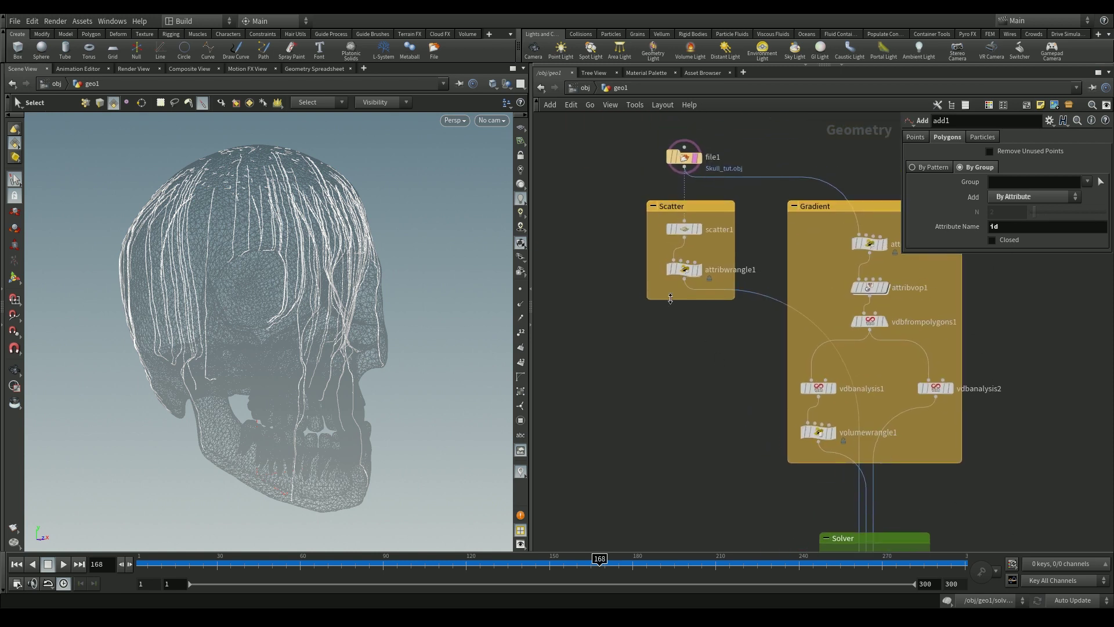
{"action": "left_click", "coordinate": [699, 266]}
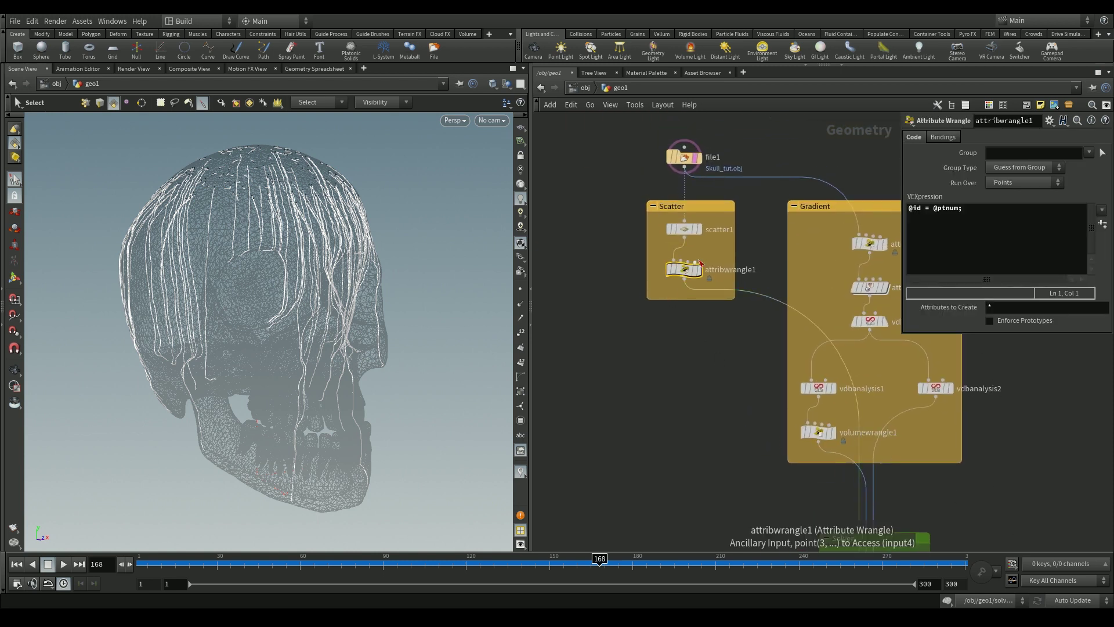
{"action": "mouse_move", "coordinate": [958, 500]}
{"action": "middle_mouse_down"}
{"action": "mouse_move", "coordinate": [958, 411]}
{"action": "mouse_move", "coordinate": [886, 253]}
{"action": "middle_mouse_up"}
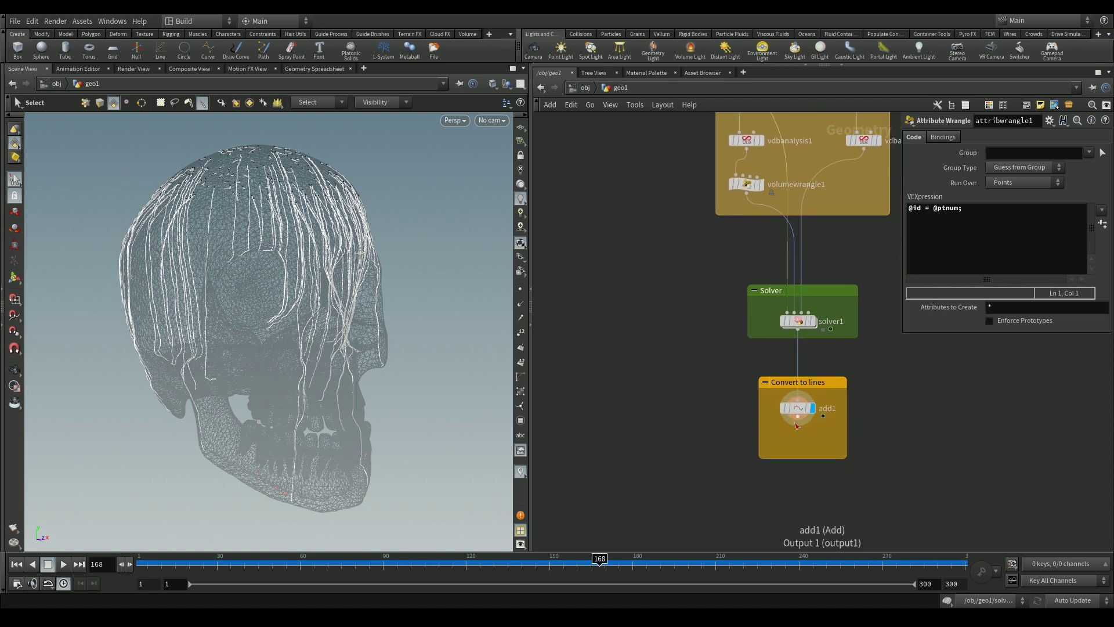
Step: Add a Resample node below add1
{"action": "key", "text": "Escape"}
{"action": "scroll", "coordinate": [333, 338], "scroll_direction": "up", "scroll_amount": 5}
{"action": "key", "text": "s"}
{"action": "key", "text": "Tab"}
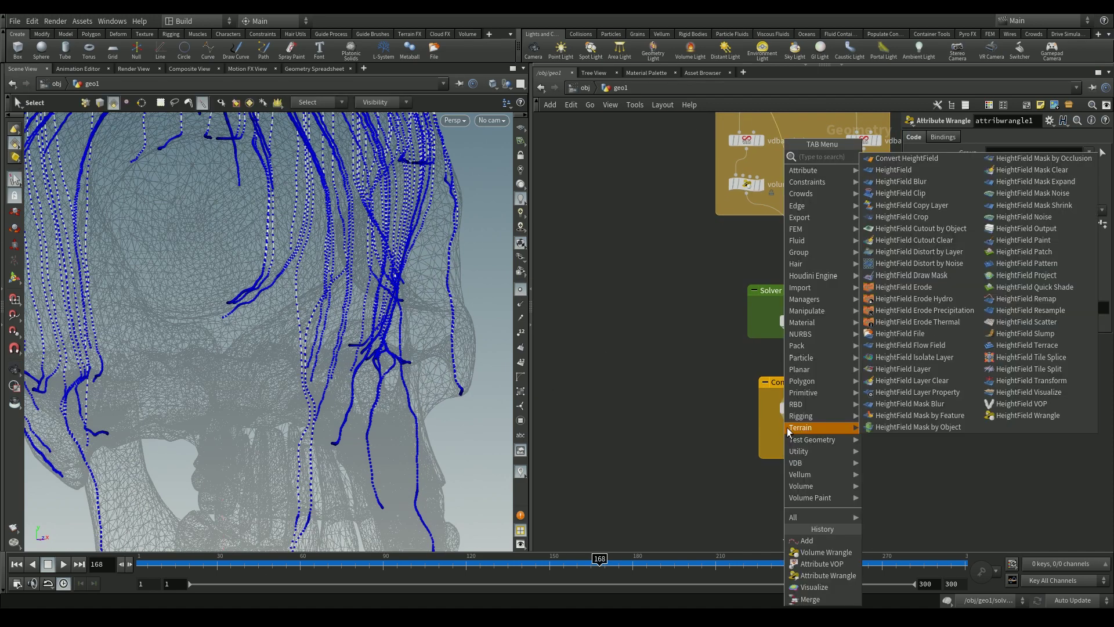
{"action": "type", "text": "resample"}
{"action": "key", "text": "Return"}
{"action": "left_click", "coordinate": [800, 446]}
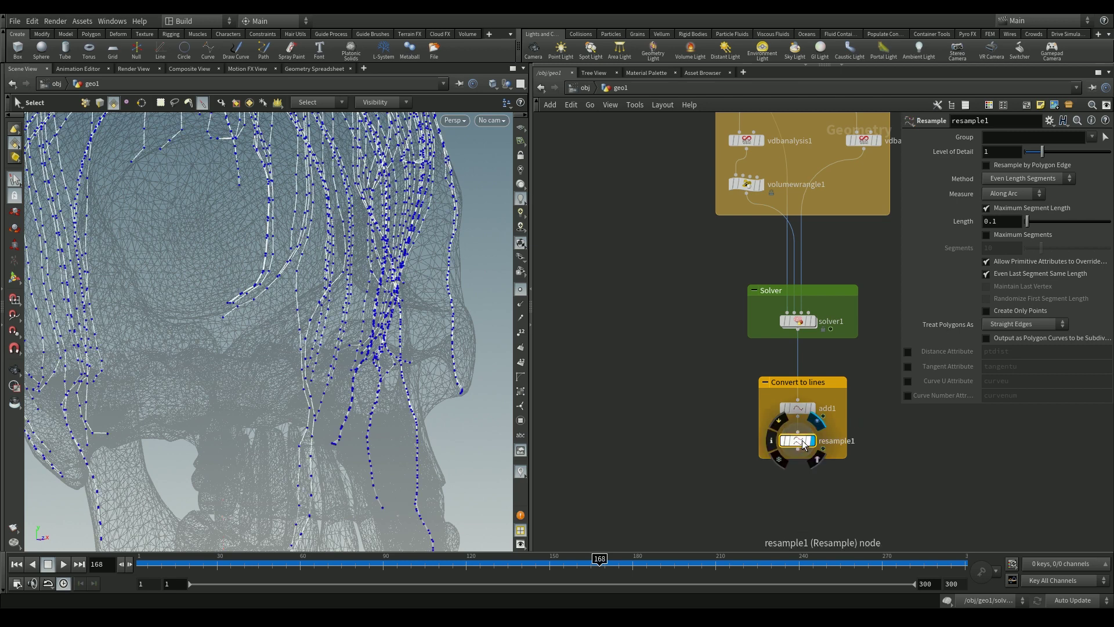
Step: Set resample1's Length to 0.02 and enable the Curve U attribute
{"action": "left_click", "coordinate": [1009, 226]}
{"action": "type", "text": "0.01"}
{"action": "key", "text": "Return"}
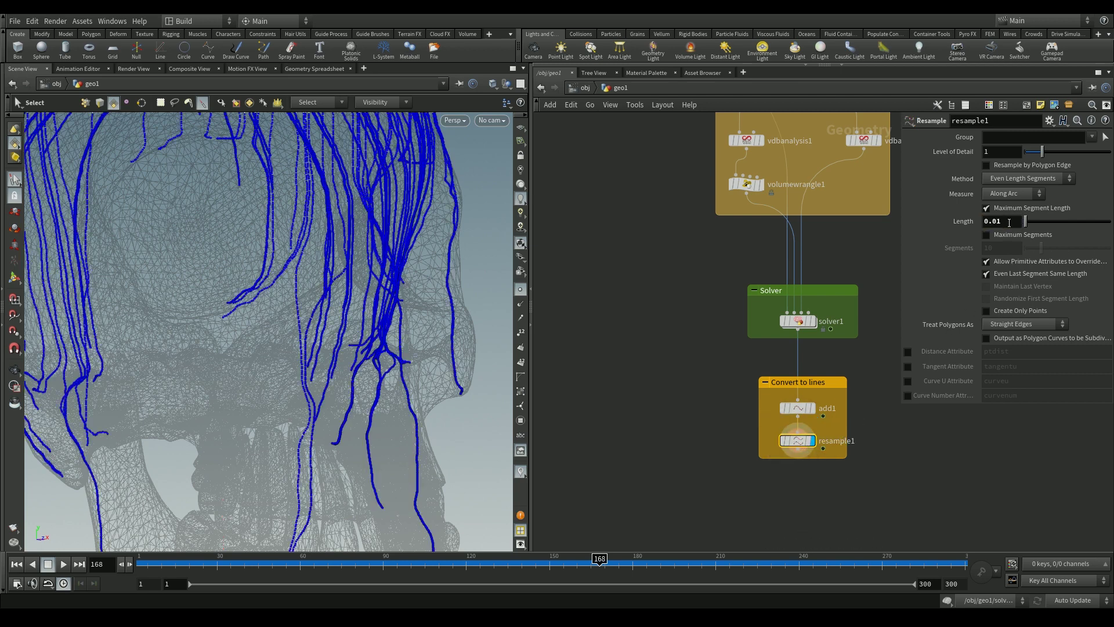
{"action": "left_click", "coordinate": [908, 381]}
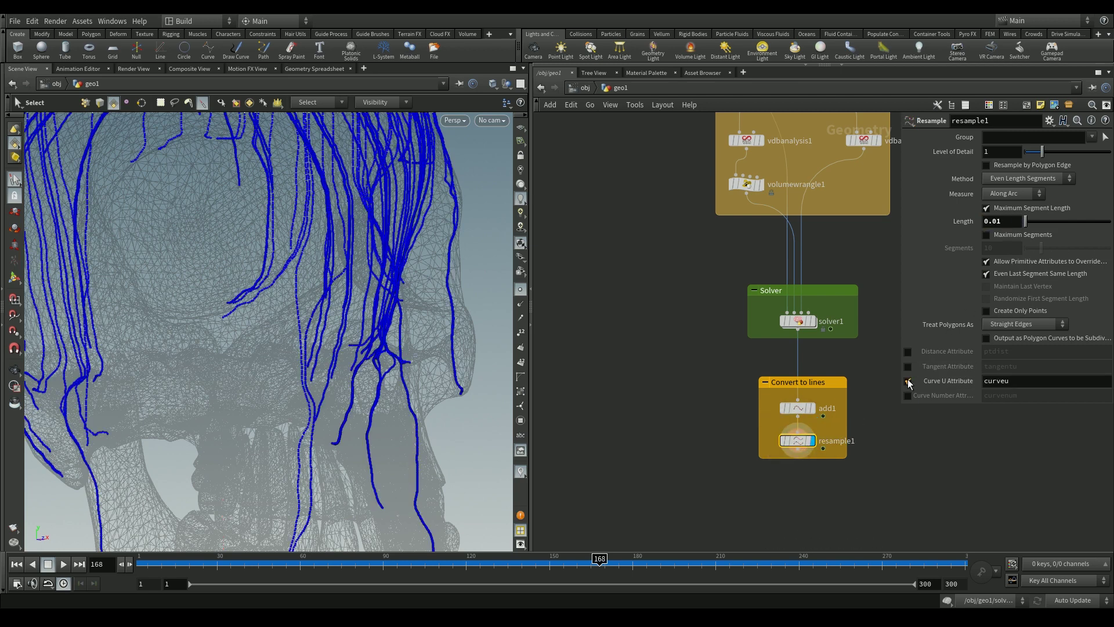
{"action": "left_click", "coordinate": [1002, 221]}
{"action": "type", "text": "0.02"}
{"action": "key", "text": "Return"}
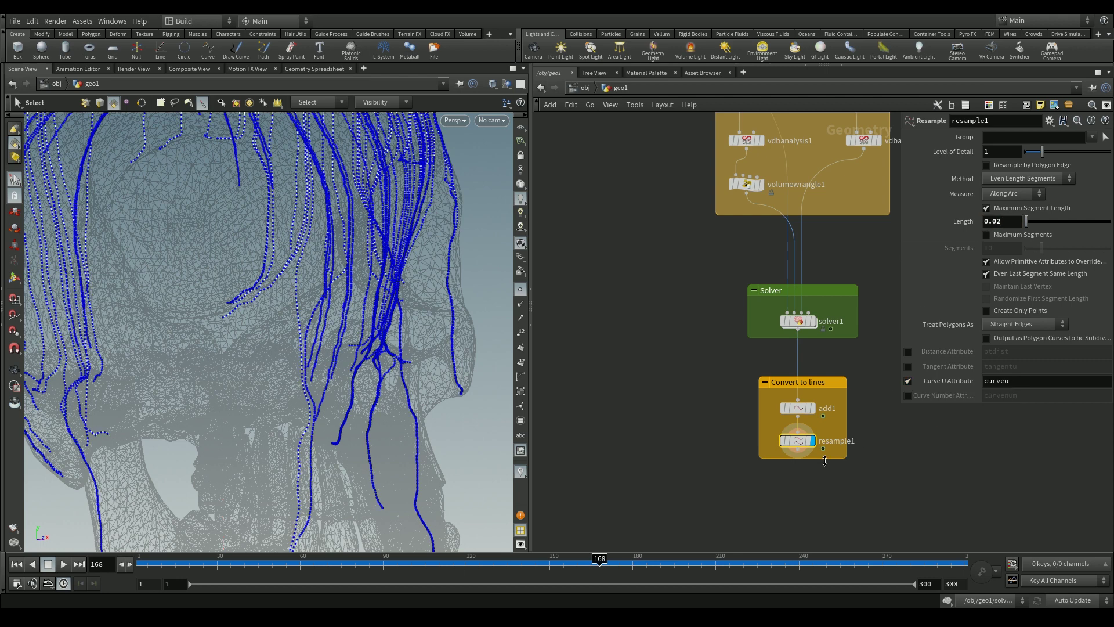
{"action": "left_click_drag", "start_coordinate": [825, 461], "coordinate": [827, 470]}
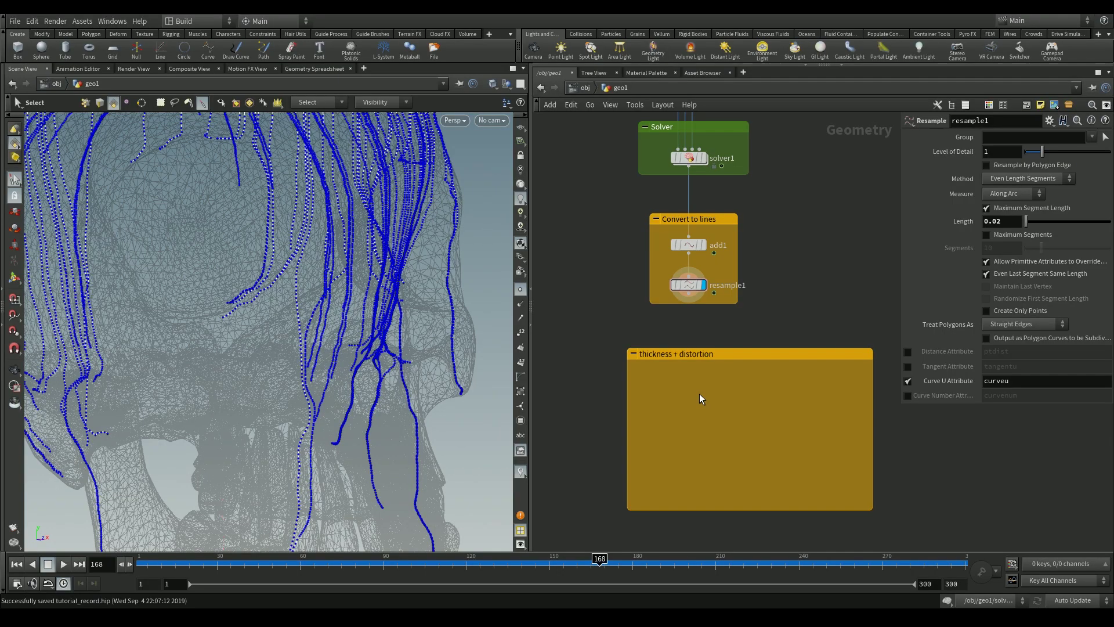
Step: Add attribvop2 after resample1 in the thickness + distortion box and enter its network
{"action": "key", "text": "Tab"}
{"action": "key", "text": "Return"}
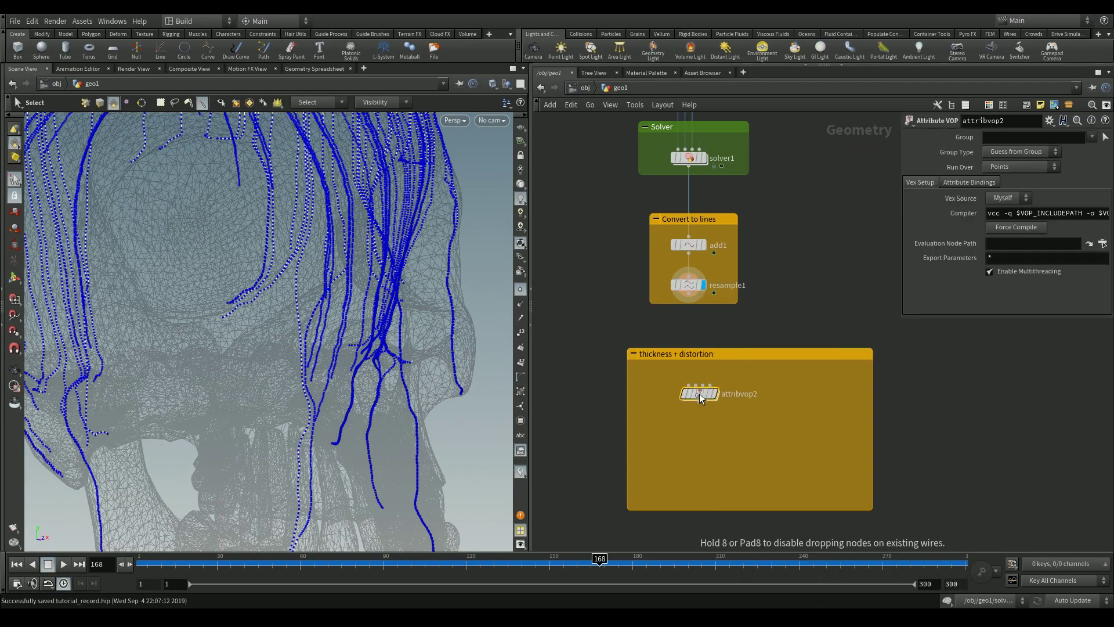
{"action": "left_click", "coordinate": [689, 389]}
{"action": "left_click", "coordinate": [713, 293]}
{"action": "left_click", "coordinate": [678, 381]}
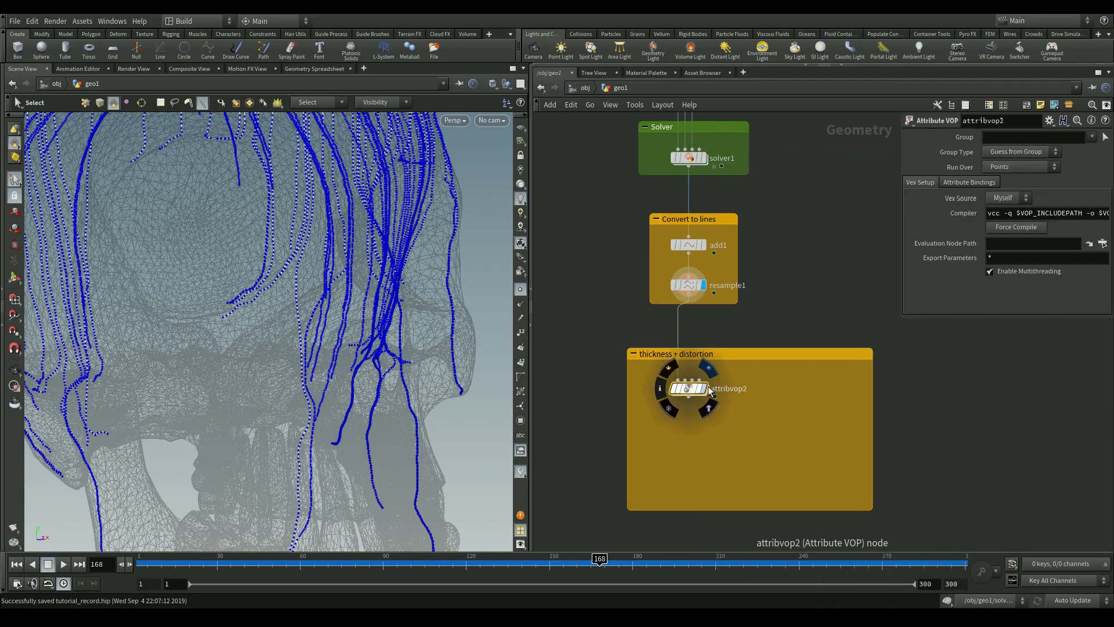
{"action": "double_click", "coordinate": [689, 388]}
{"action": "left_click_drag", "start_coordinate": [715, 294], "coordinate": [547, 213]}
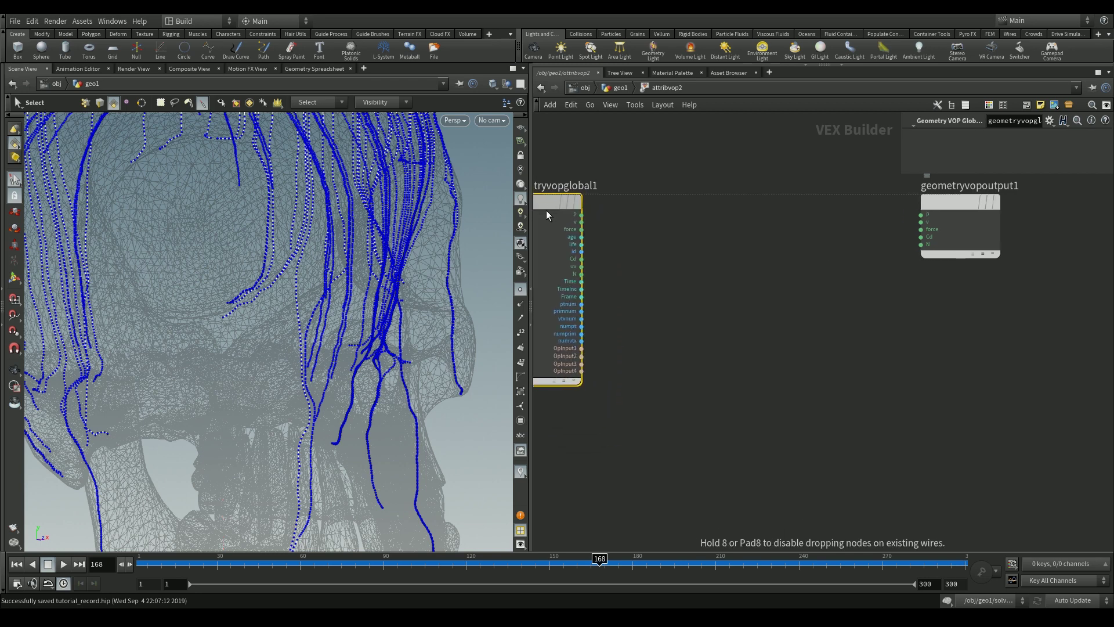
{"action": "key", "text": "h"}
Step: Add a Turbulent Noise node driven by the P position
{"action": "key", "text": "Tab"}
{"action": "type", "text": "turb"}
{"action": "key", "text": "Return"}
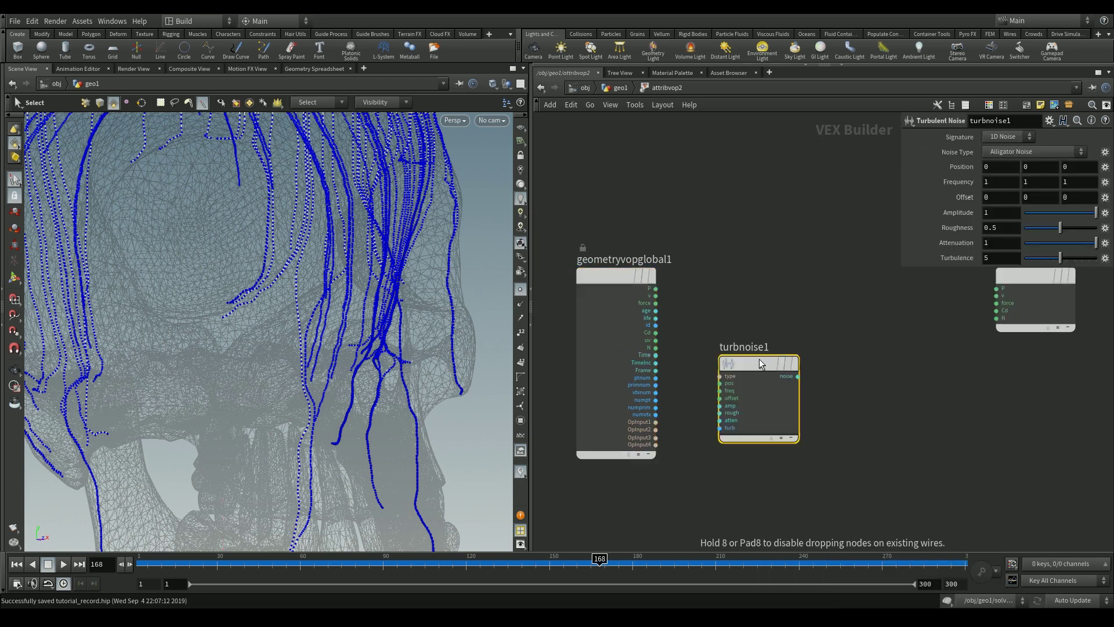
{"action": "left_click", "coordinate": [771, 286]}
{"action": "left_click", "coordinate": [656, 288]}
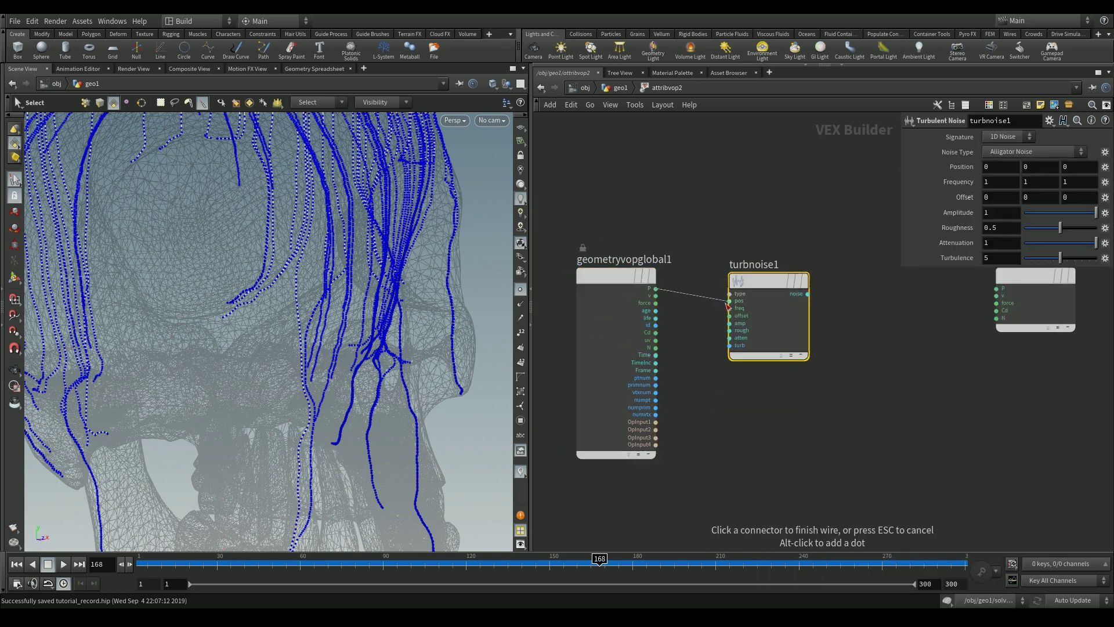
{"action": "left_click", "coordinate": [729, 301]}
Step: Make the noise 3D Original Perlin with frequency 0.4, 0.4, 0.4
{"action": "left_click", "coordinate": [996, 161]}
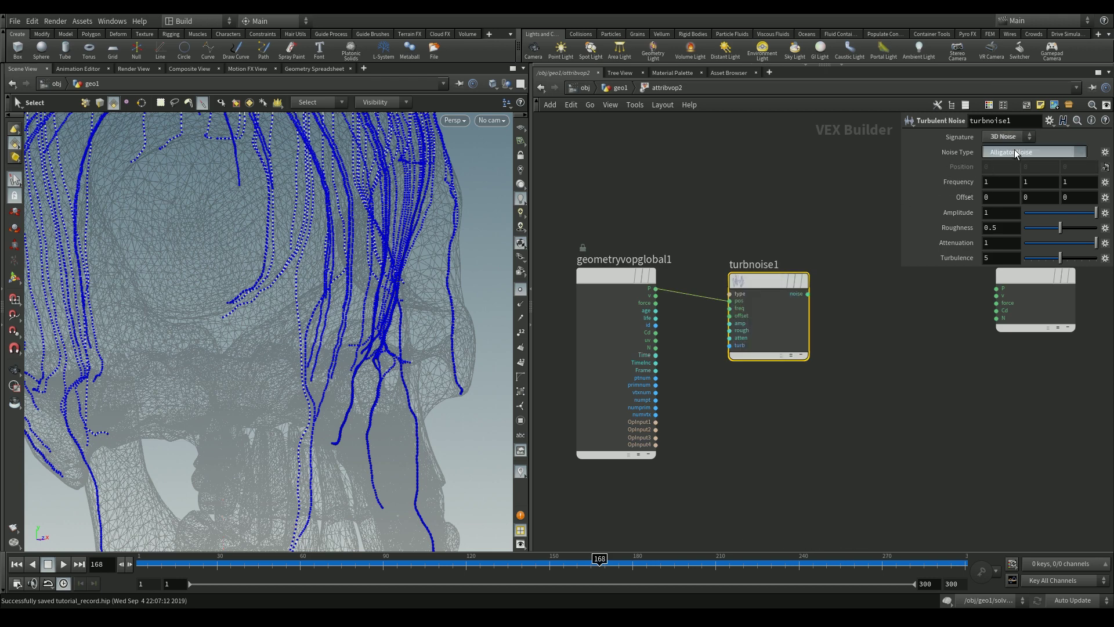
{"action": "left_click", "coordinate": [1014, 150]}
{"action": "left_click", "coordinate": [1004, 176]}
{"action": "type", "text": "0.4"}
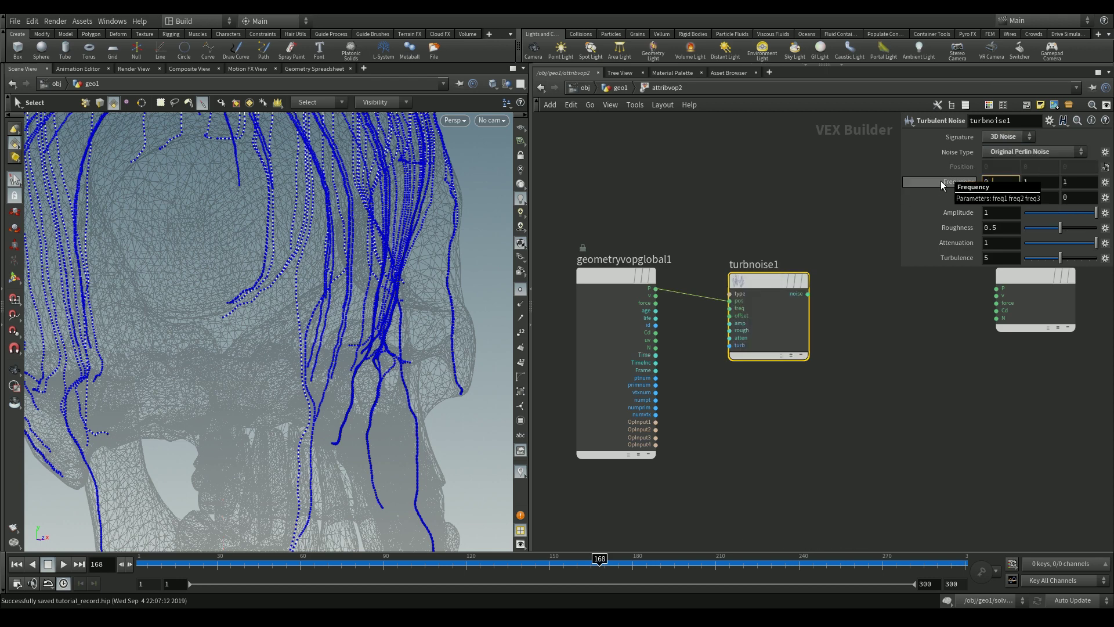
{"action": "key", "text": "Tab"}
{"action": "type", "text": "0.4"}
{"action": "key", "text": "Tab"}
{"action": "type", "text": "0.4"}
{"action": "key", "text": "Return"}
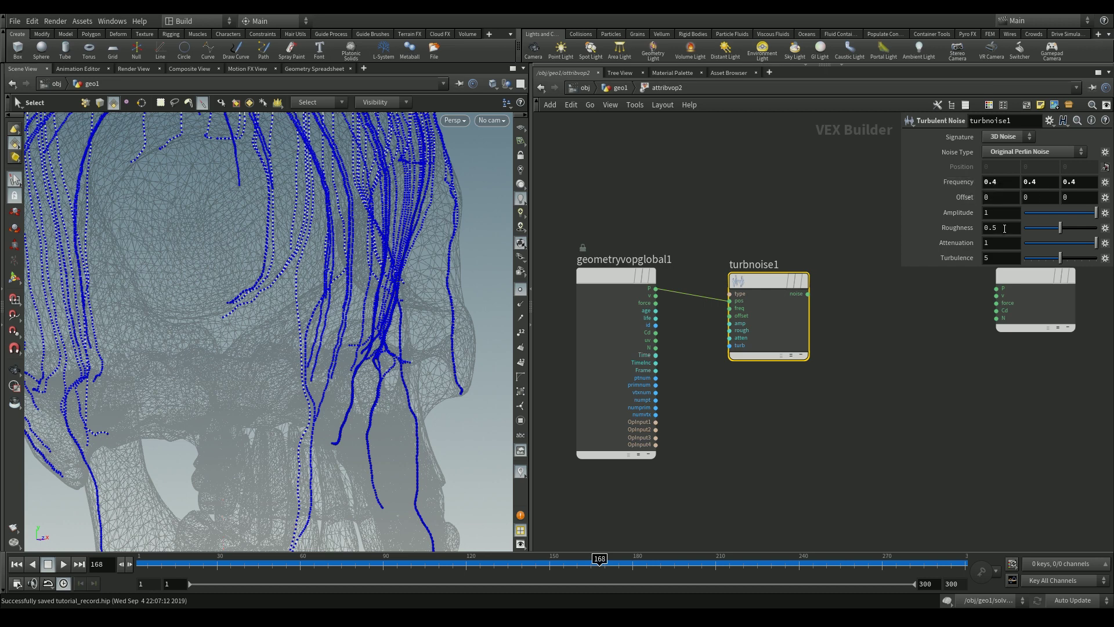
Step: Set the noise amplitude to 0.05, roughness 0.7 and turbulence 6
{"action": "left_click", "coordinate": [1000, 212]}
{"action": "type", "text": "0.05"}
{"action": "key", "text": "Return"}
{"action": "left_click", "coordinate": [1002, 230]}
{"action": "key", "text": "Return"}
{"action": "key", "text": "BackSpace"}
{"action": "type", "text": "6"}
{"action": "key", "text": "Return"}
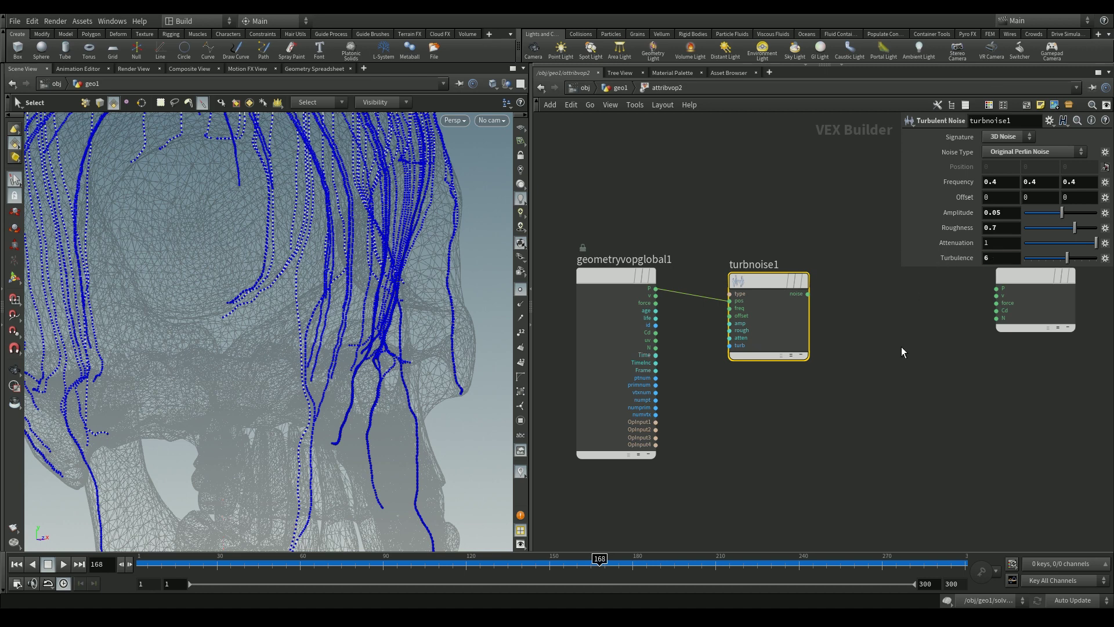
Step: Add the noise to P with an Add node and feed the sum into output P
{"action": "key", "text": "Tab"}
{"action": "type", "text": "add"}
{"action": "key", "text": "Return"}
{"action": "left_click", "coordinate": [891, 343]}
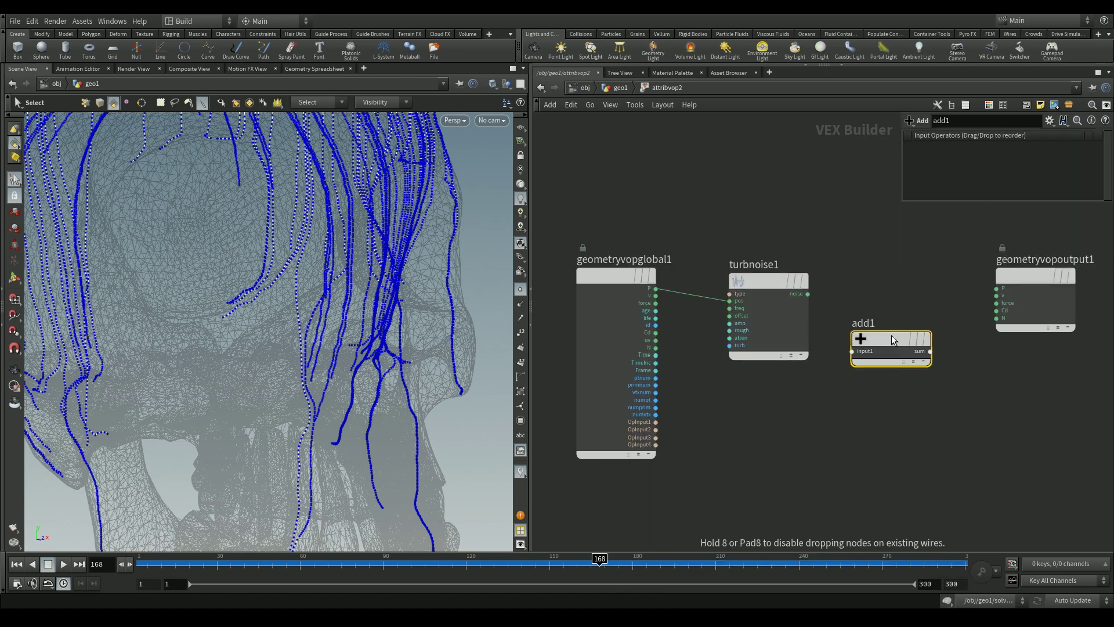
{"action": "left_click", "coordinate": [807, 293]}
{"action": "left_click", "coordinate": [848, 351]}
{"action": "left_click", "coordinate": [655, 289]}
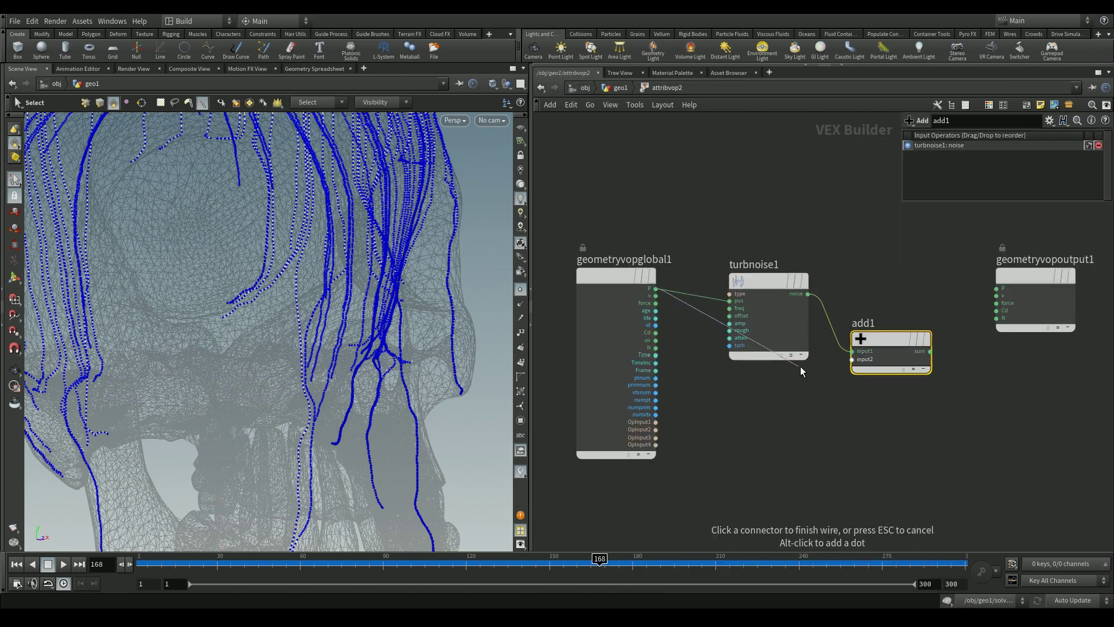
{"action": "left_click", "coordinate": [852, 358]}
{"action": "left_click", "coordinate": [930, 351]}
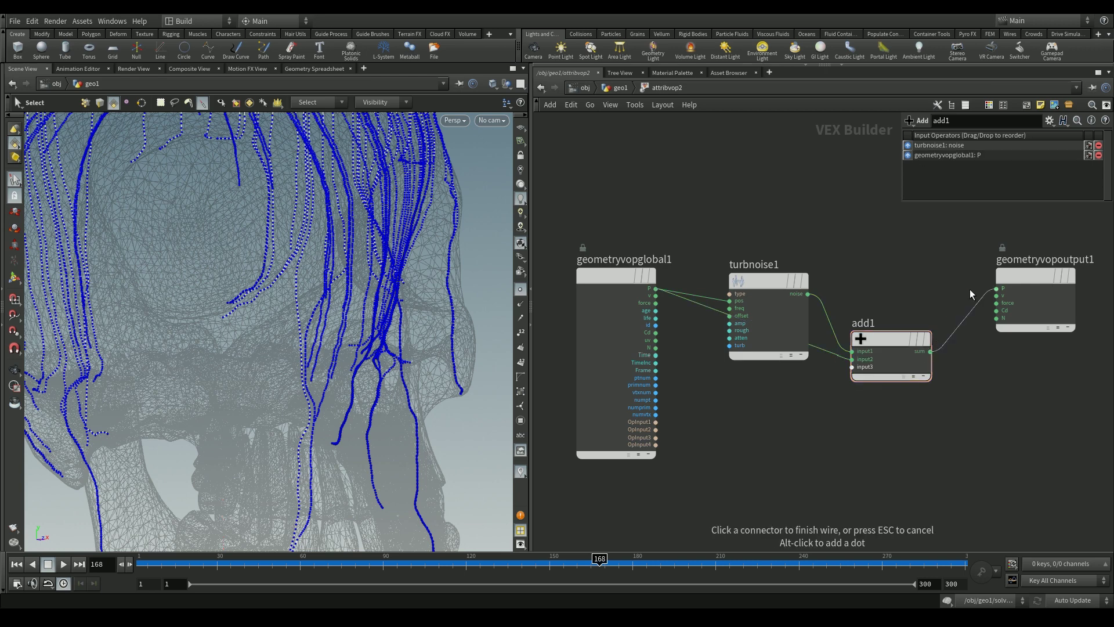
{"action": "left_click", "coordinate": [996, 288]}
{"action": "left_click_drag", "start_coordinate": [889, 341], "coordinate": [904, 305]}
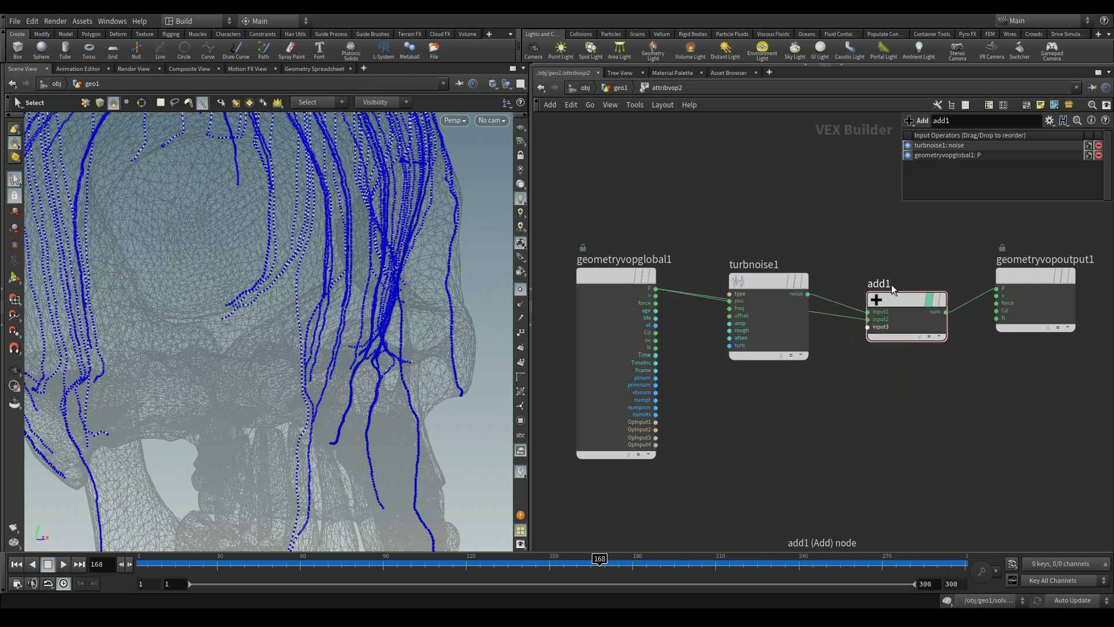
{"action": "mouse_move", "coordinate": [891, 285]}
{"action": "scroll", "coordinate": [795, 320], "scroll_direction": "down", "scroll_amount": 3}
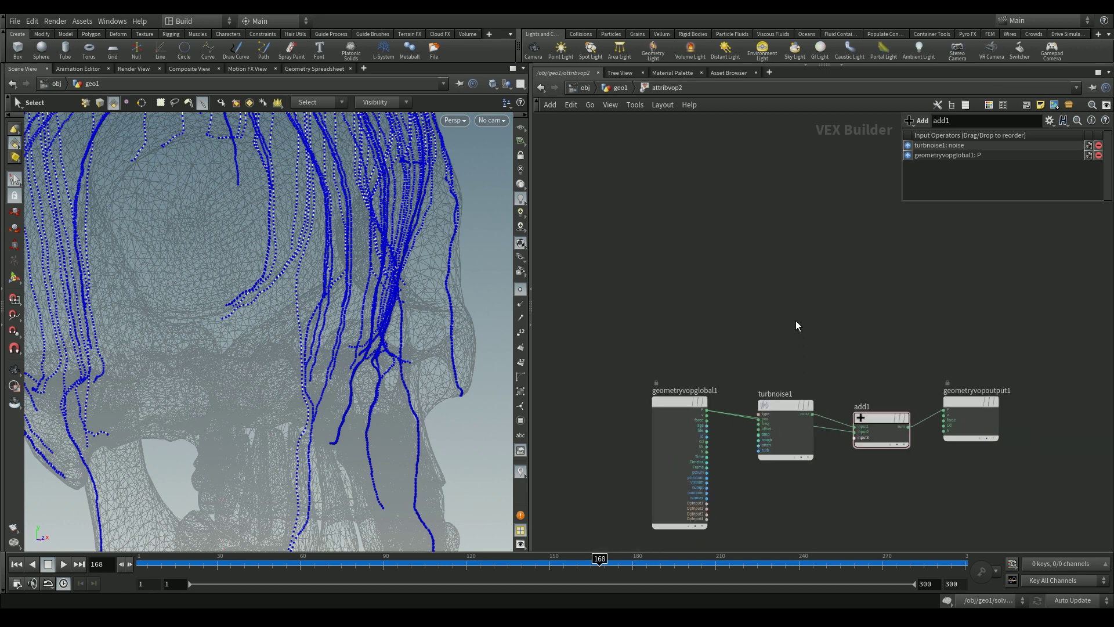
Step: Add a Bind node reading the curveu attribute
{"action": "key", "text": "Tab"}
{"action": "type", "text": "bind"}
{"action": "key", "text": "Return"}
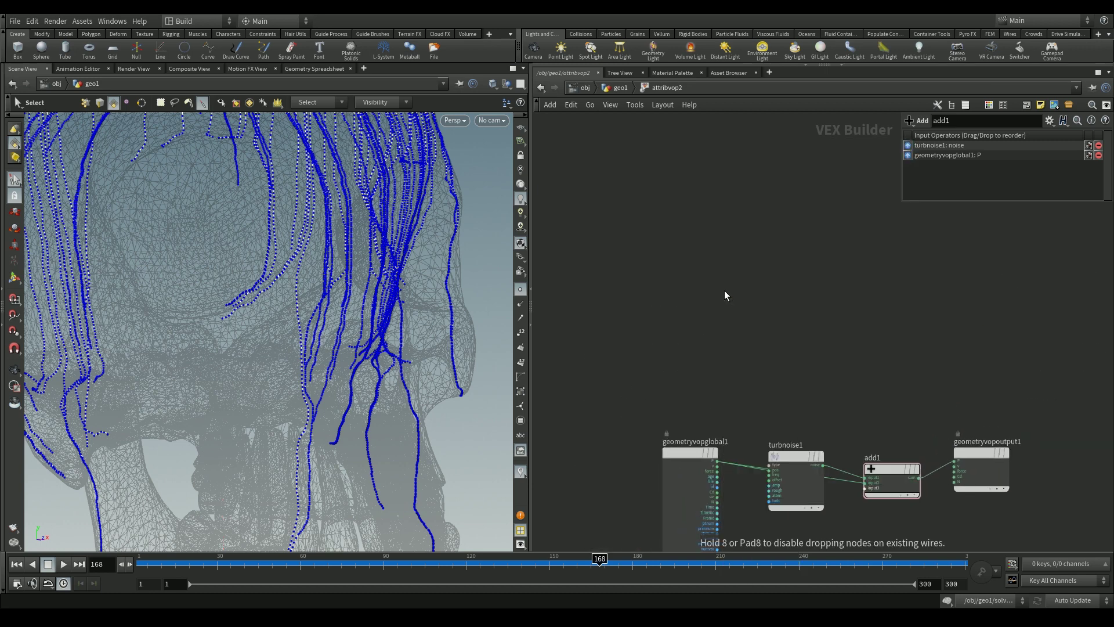
{"action": "left_click", "coordinate": [725, 290]}
{"action": "left_click_drag", "start_coordinate": [733, 290], "coordinate": [667, 304]}
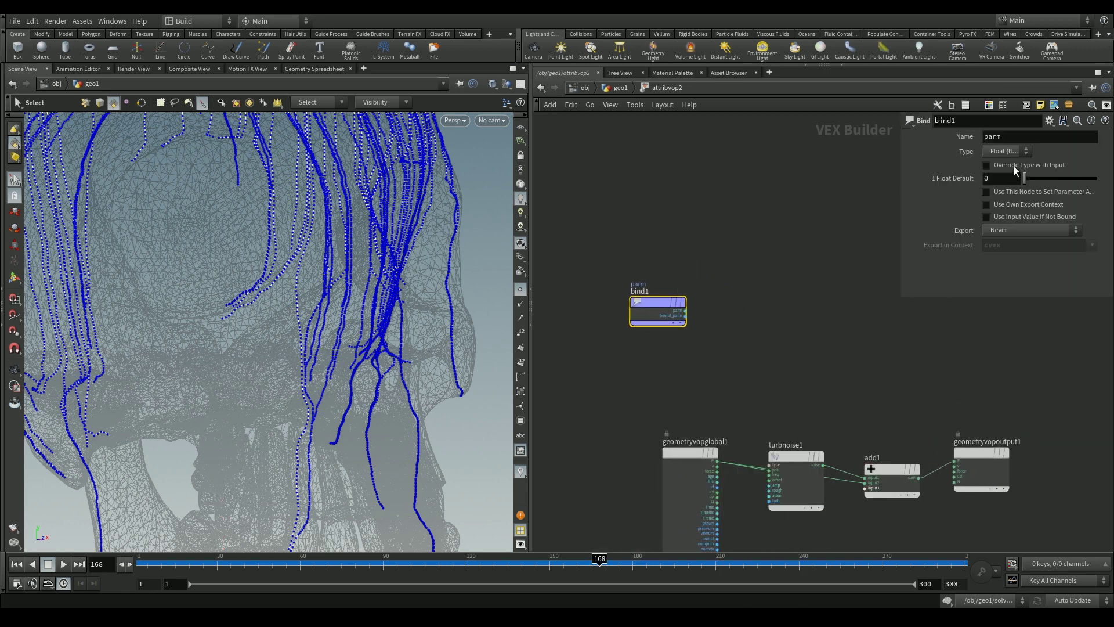
{"action": "left_click", "coordinate": [1032, 135]}
{"action": "type", "text": "curveu"}
{"action": "key", "text": "Return"}
Step: Add a float spline Ramp Parameter driven by curveu
{"action": "key", "text": "Tab"}
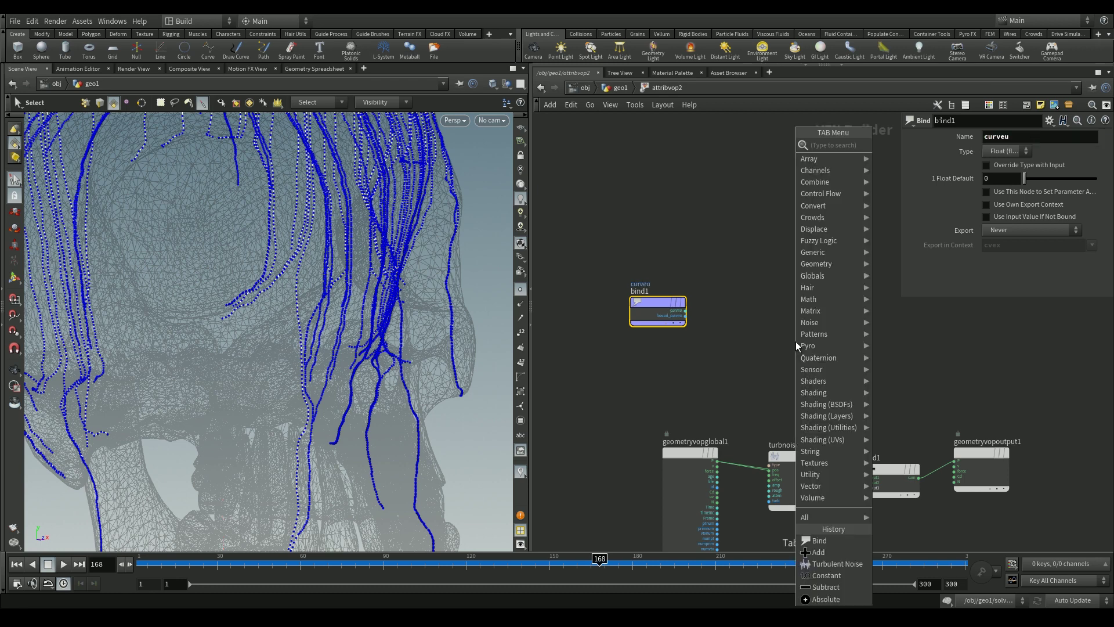
{"action": "type", "text": "ramp"}
{"action": "key", "text": "Down"}
{"action": "key", "text": "Return"}
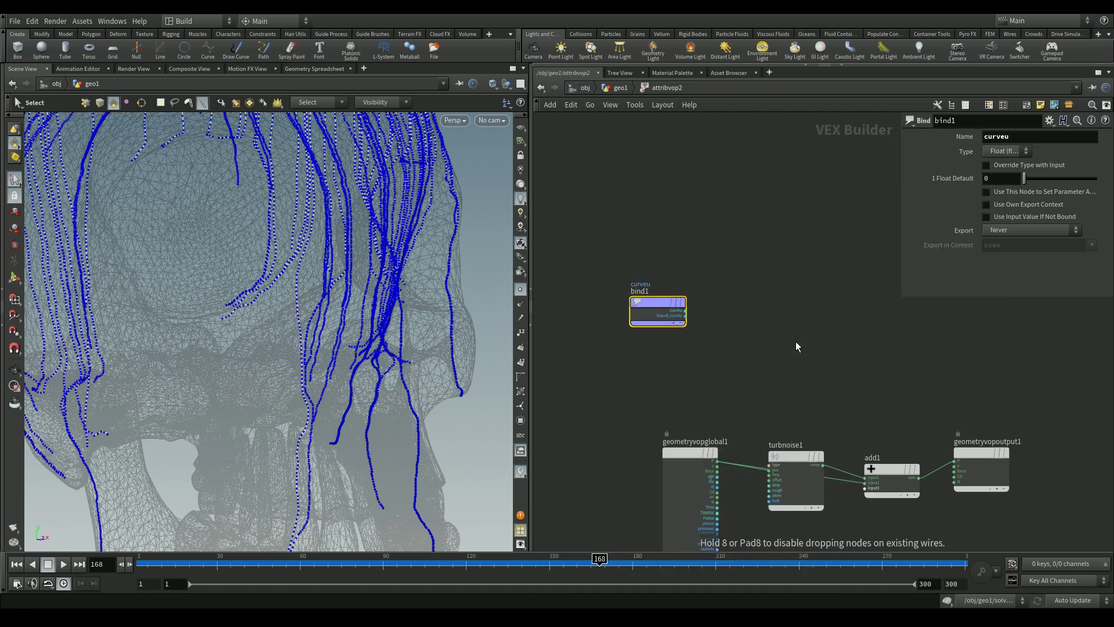
{"action": "left_click", "coordinate": [788, 294]}
{"action": "left_click", "coordinate": [1014, 181]}
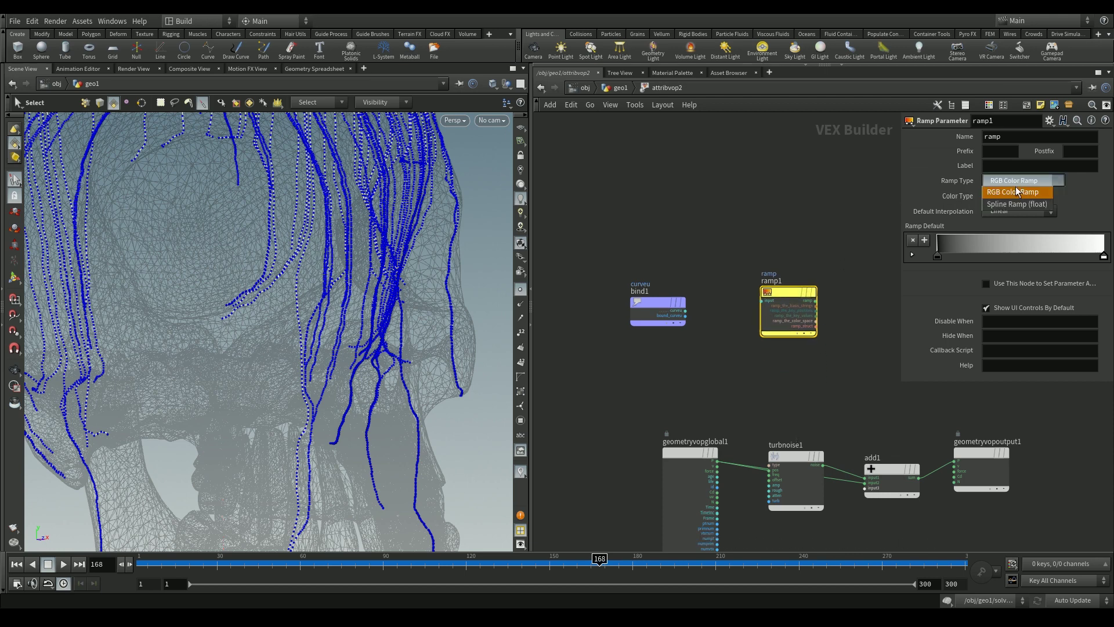
{"action": "left_click", "coordinate": [1018, 204]}
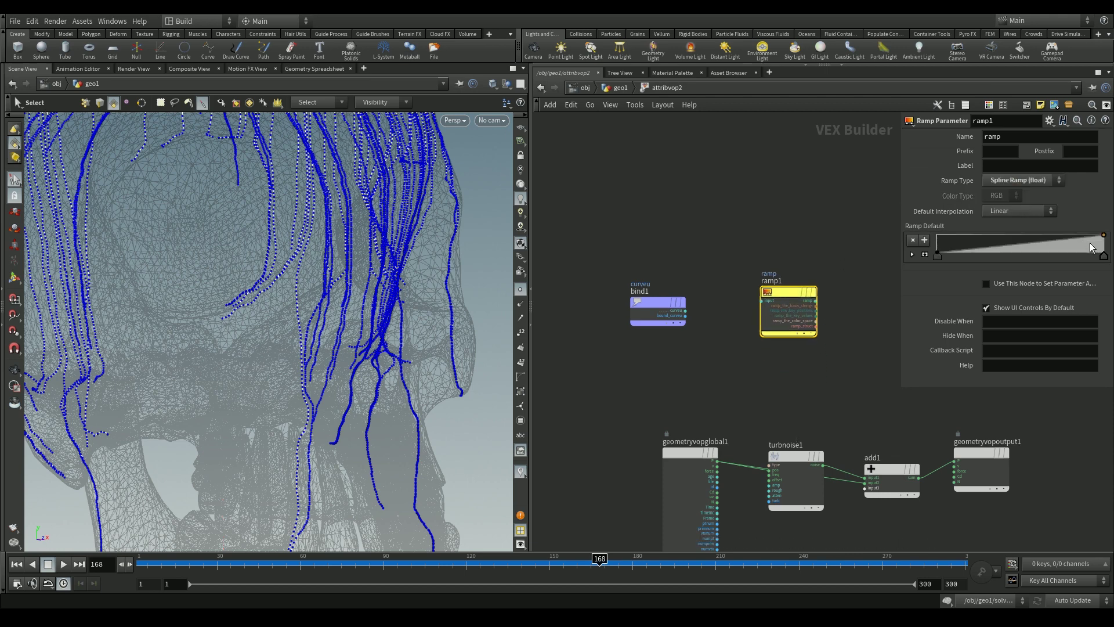
{"action": "left_click", "coordinate": [686, 311]}
{"action": "left_click", "coordinate": [762, 300]}
{"action": "key", "text": "Tab"}
Step: Multiply the ramp output by a Constant node with multiply1
{"action": "type", "text": "mult"}
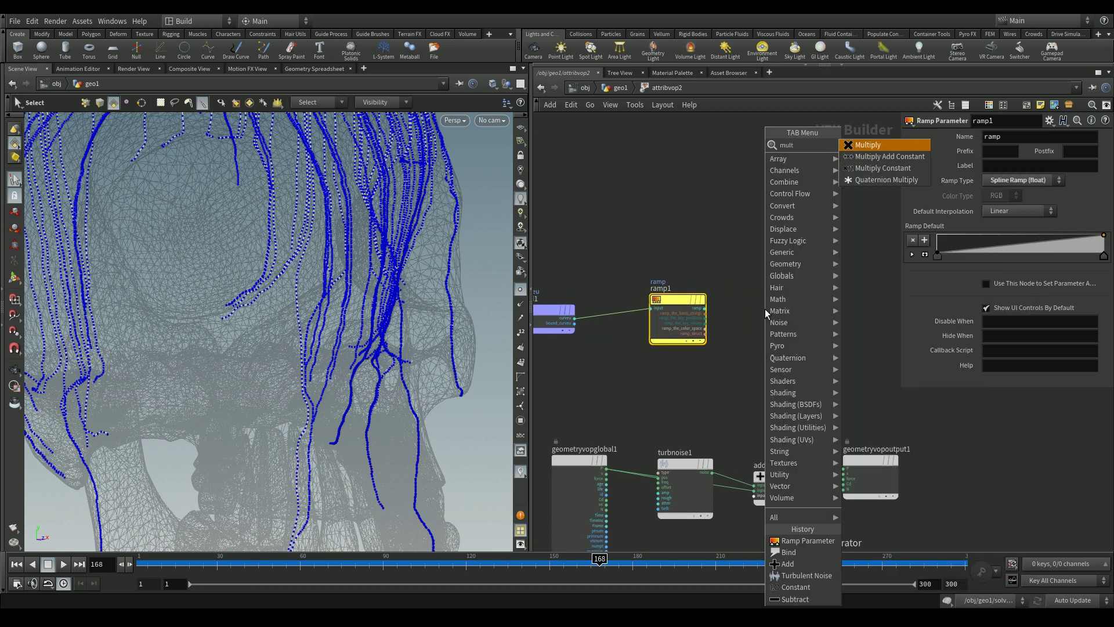
{"action": "key", "text": "Return"}
{"action": "left_click", "coordinate": [774, 329]}
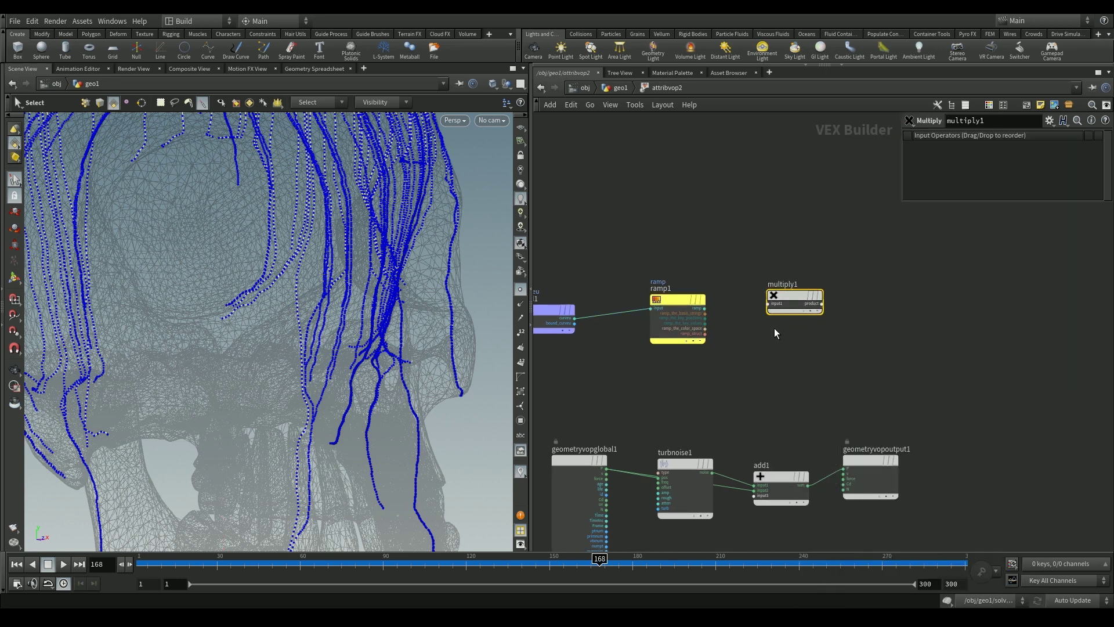
{"action": "key", "text": "Tab"}
{"action": "type", "text": "const"}
{"action": "key", "text": "Return"}
{"action": "left_click", "coordinate": [783, 332]}
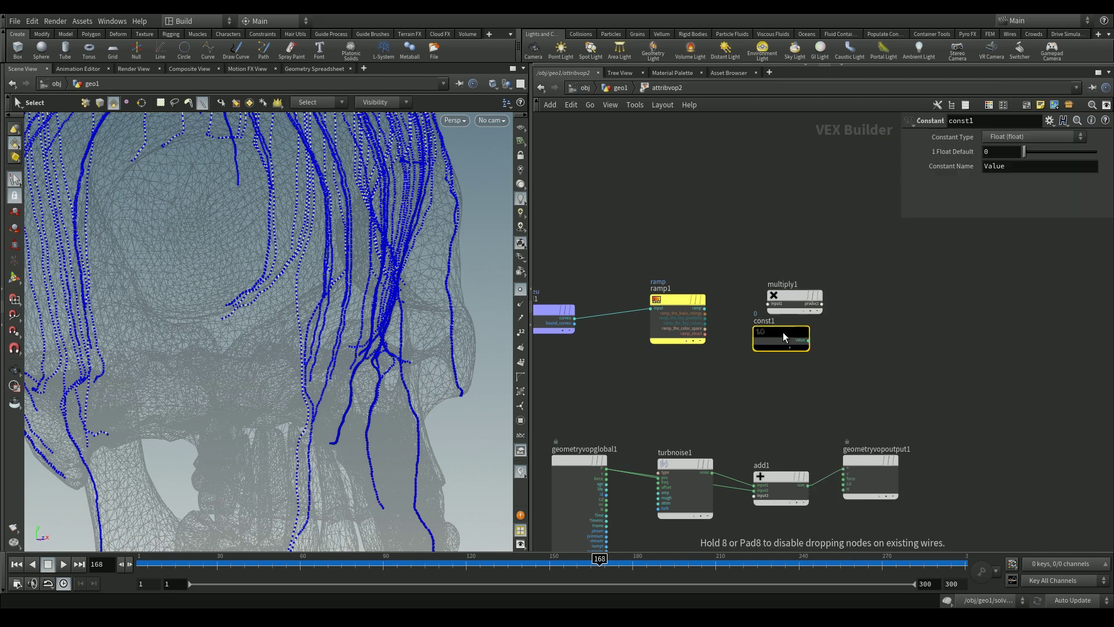
{"action": "left_click_drag", "start_coordinate": [782, 332], "coordinate": [708, 383]}
{"action": "left_click", "coordinate": [705, 309]}
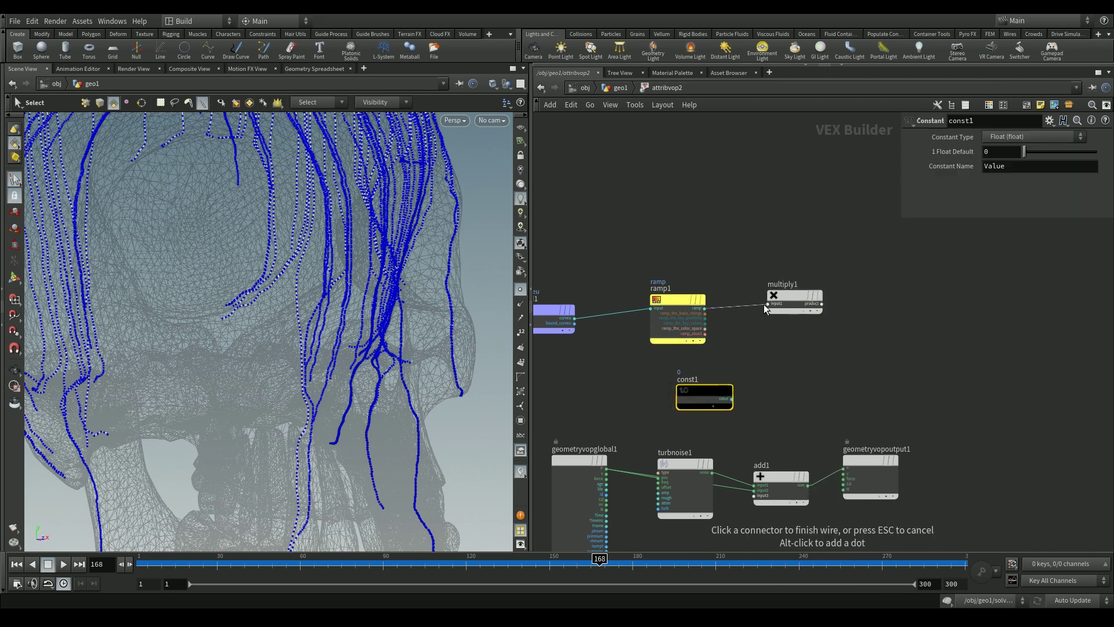
{"action": "left_click", "coordinate": [768, 304]}
{"action": "left_click", "coordinate": [732, 398]}
{"action": "left_click", "coordinate": [767, 309]}
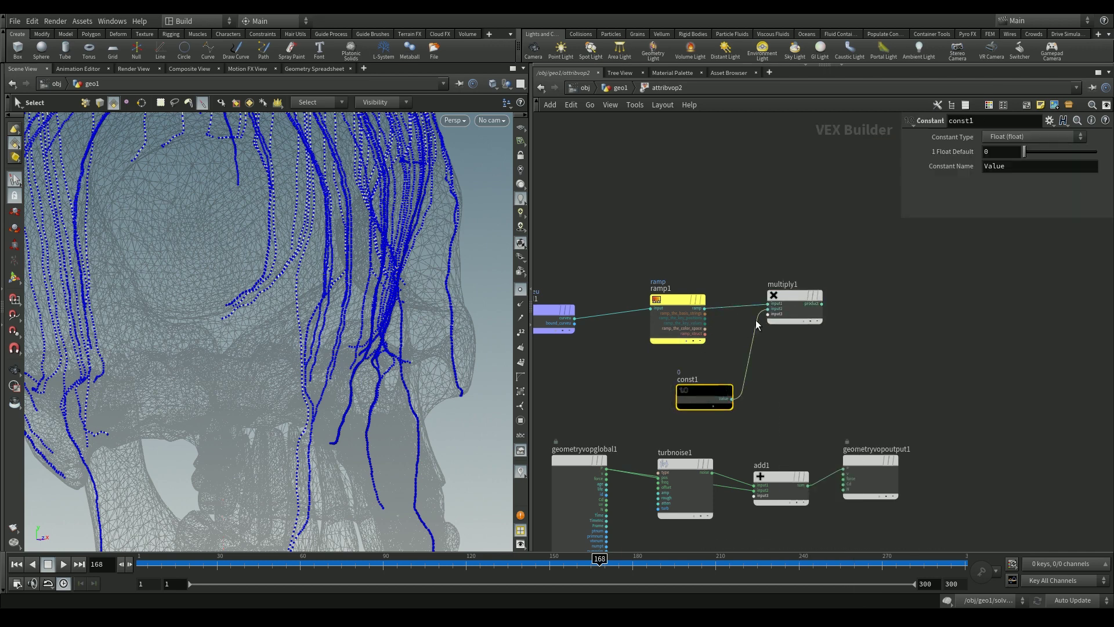
Step: Add a Bind Export node and promote multiply1's second input to a parameter
{"action": "scroll", "coordinate": [794, 302], "scroll_direction": "up", "scroll_amount": 2}
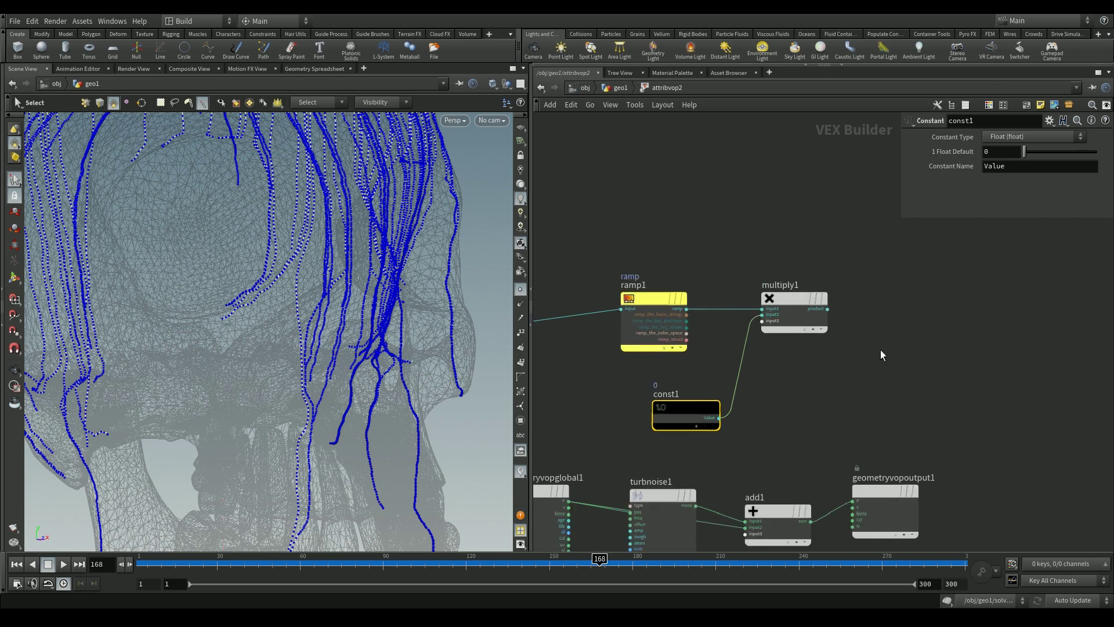
{"action": "key", "text": "Tab"}
{"action": "type", "text": "bind e"}
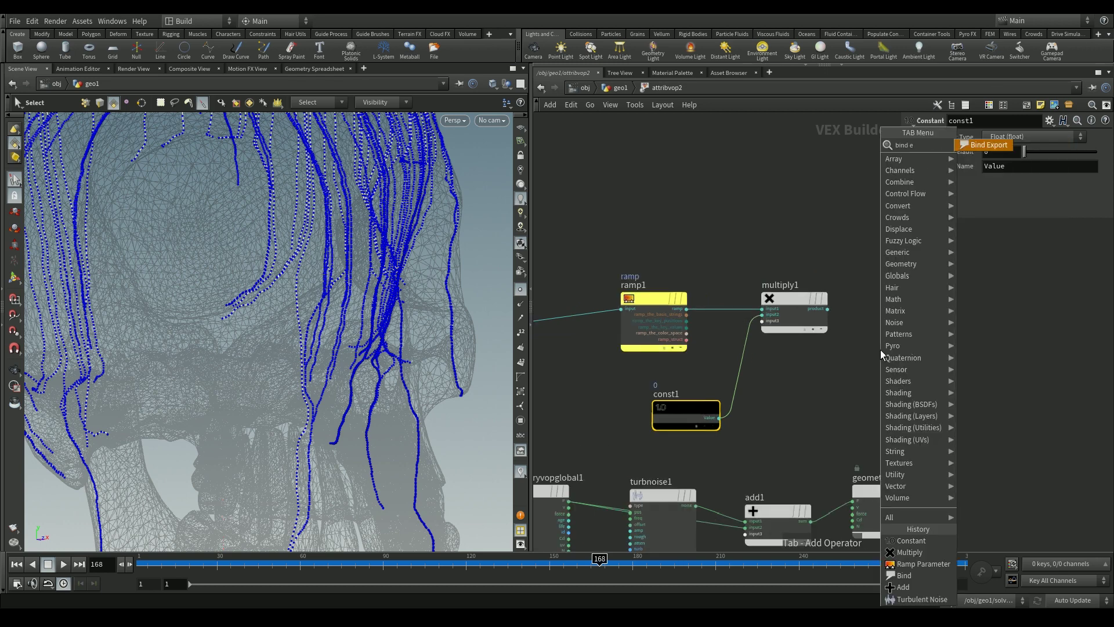
{"action": "key", "text": "Return"}
{"action": "left_click", "coordinate": [912, 304]}
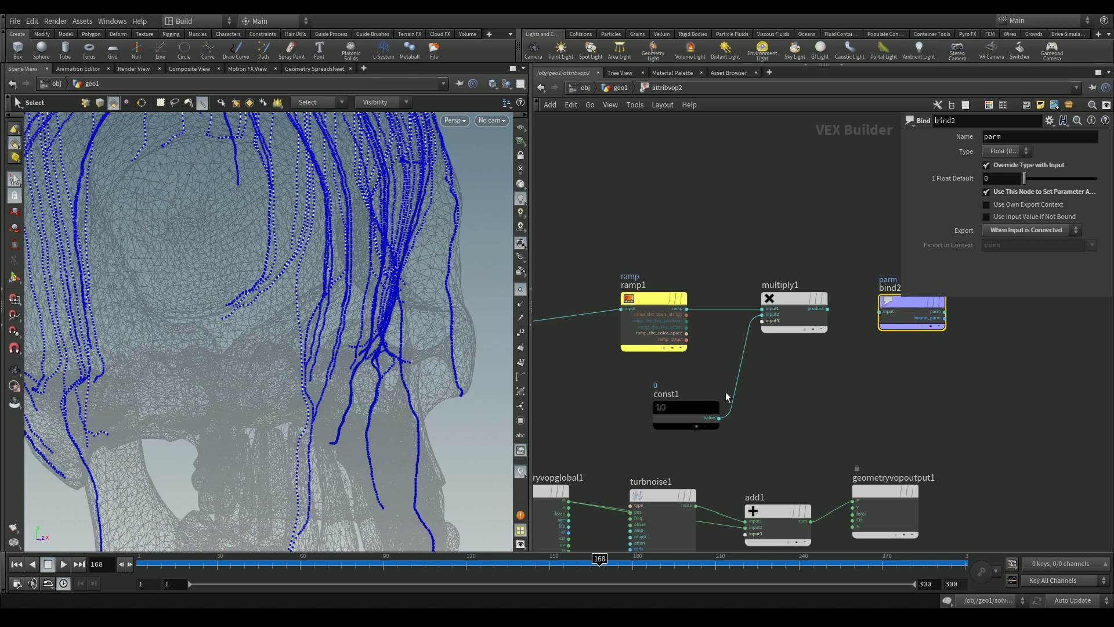
{"action": "right_click", "coordinate": [766, 314]}
{"action": "left_click", "coordinate": [785, 326]}
Step: Export the multiply product as pscale and return to geo1
{"action": "left_click", "coordinate": [795, 317]}
{"action": "left_click", "coordinate": [828, 309]}
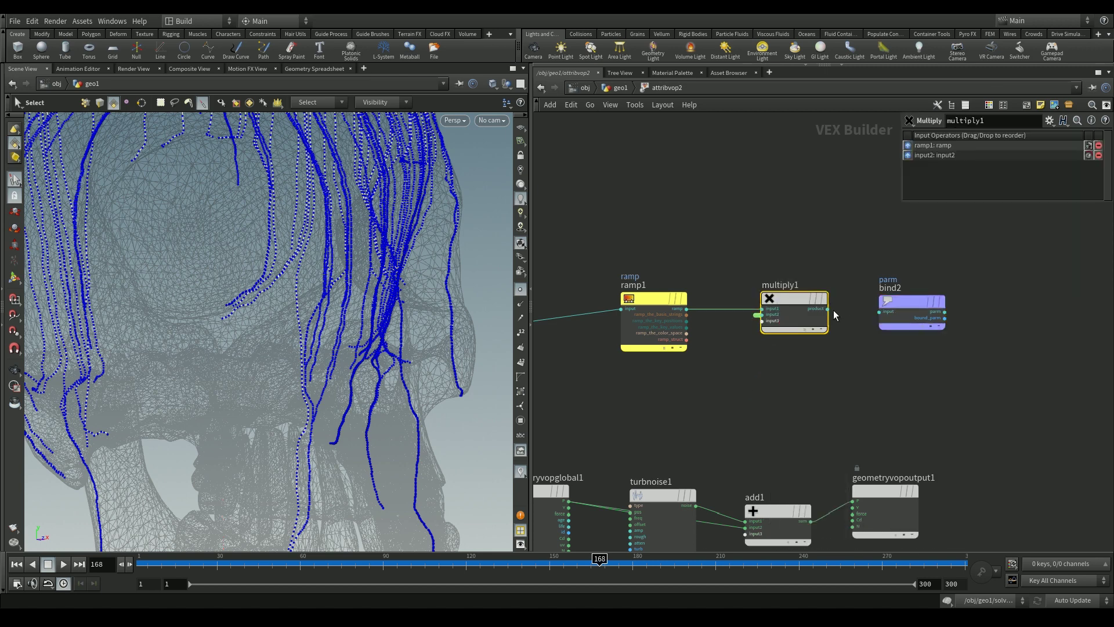
{"action": "left_click", "coordinate": [879, 312]}
{"action": "left_click", "coordinate": [913, 308]}
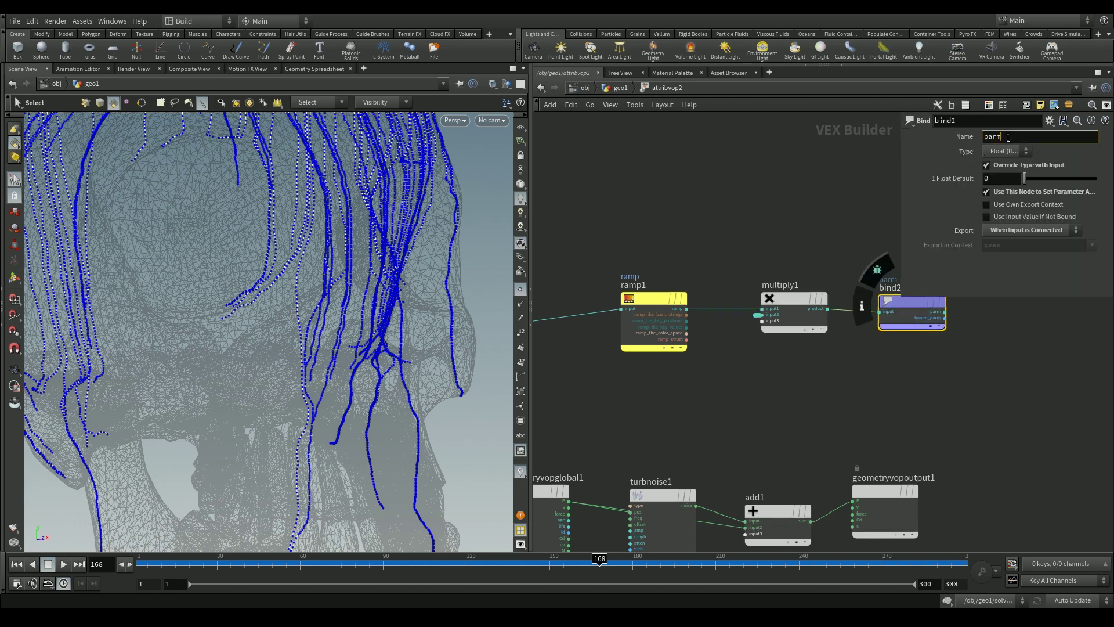
{"action": "type", "text": "pscale"}
{"action": "left_click", "coordinate": [620, 88]}
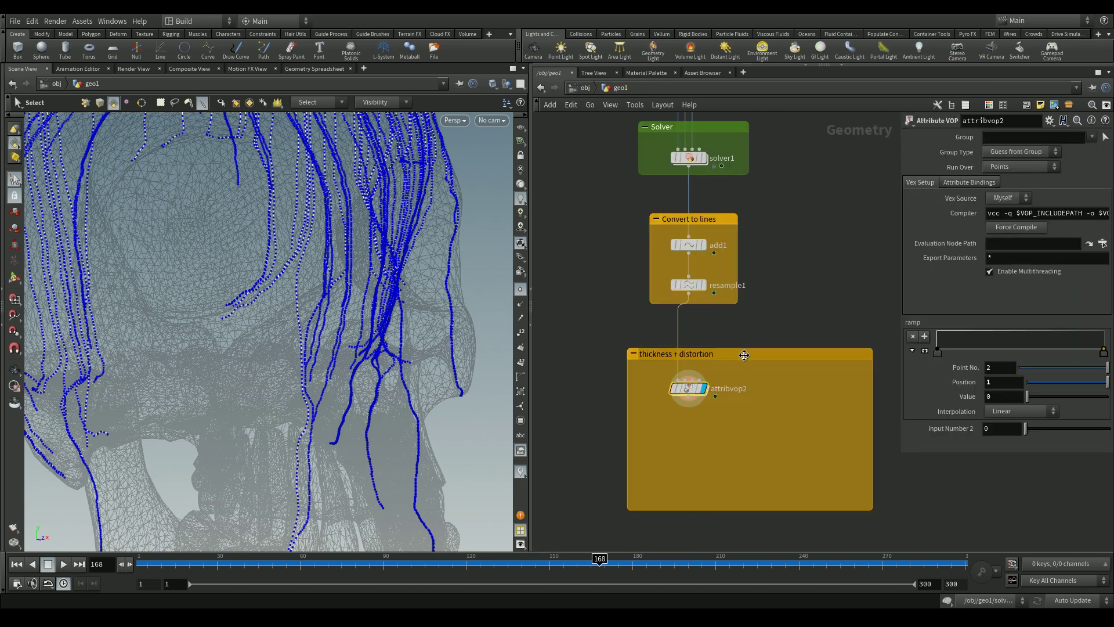
Step: Add VDB Advect Points fed by attribvop2, vdbanalysis1 and vdbanalysis2, and display it
{"action": "key", "text": "Tab"}
{"action": "mouse_move", "coordinate": [832, 486]}
{"action": "type", "text": "vdb adve"}
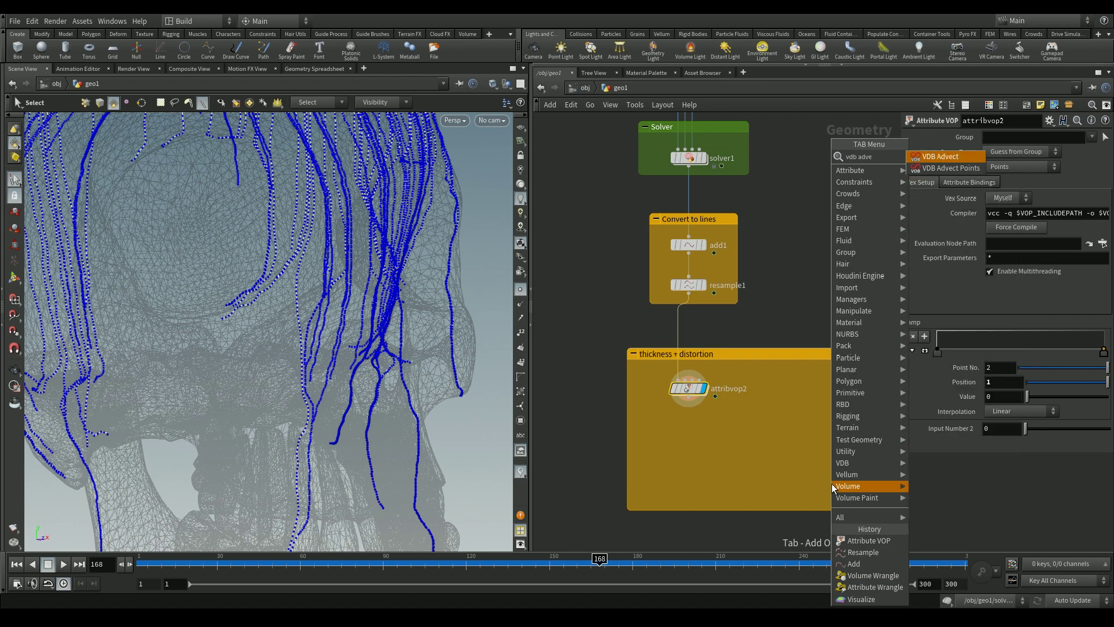
{"action": "key", "text": "Down"}
{"action": "key", "text": "Return"}
{"action": "left_click", "coordinate": [831, 483]}
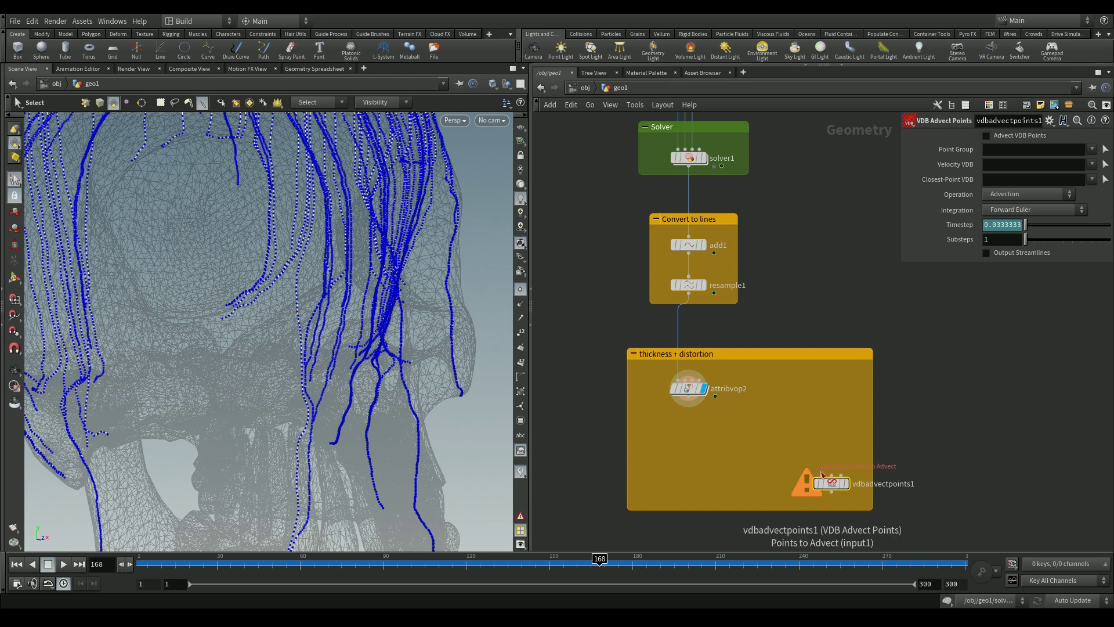
{"action": "left_click", "coordinate": [822, 474]}
{"action": "left_click", "coordinate": [715, 396]}
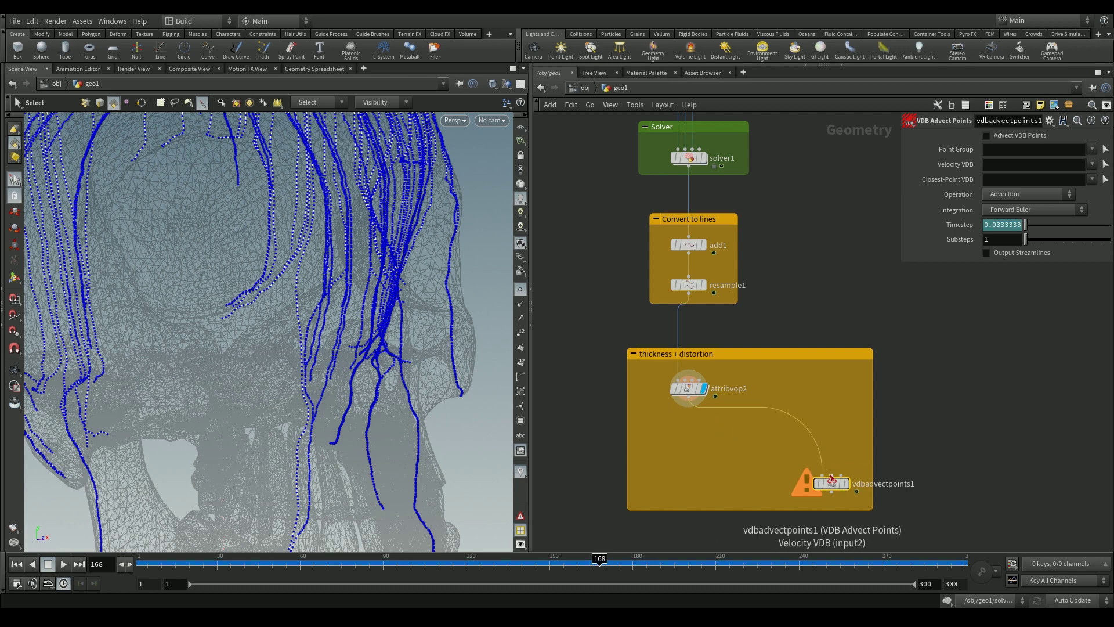
{"action": "left_click_drag", "start_coordinate": [831, 479], "coordinate": [653, 200]}
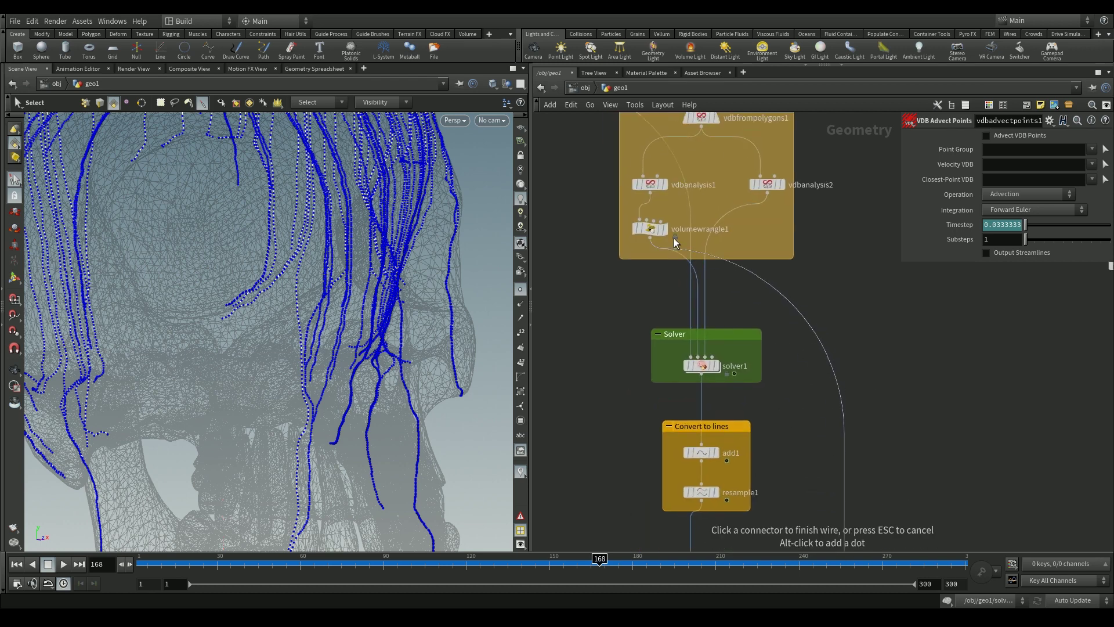
{"action": "left_click", "coordinate": [651, 200]}
{"action": "left_click", "coordinate": [768, 193]}
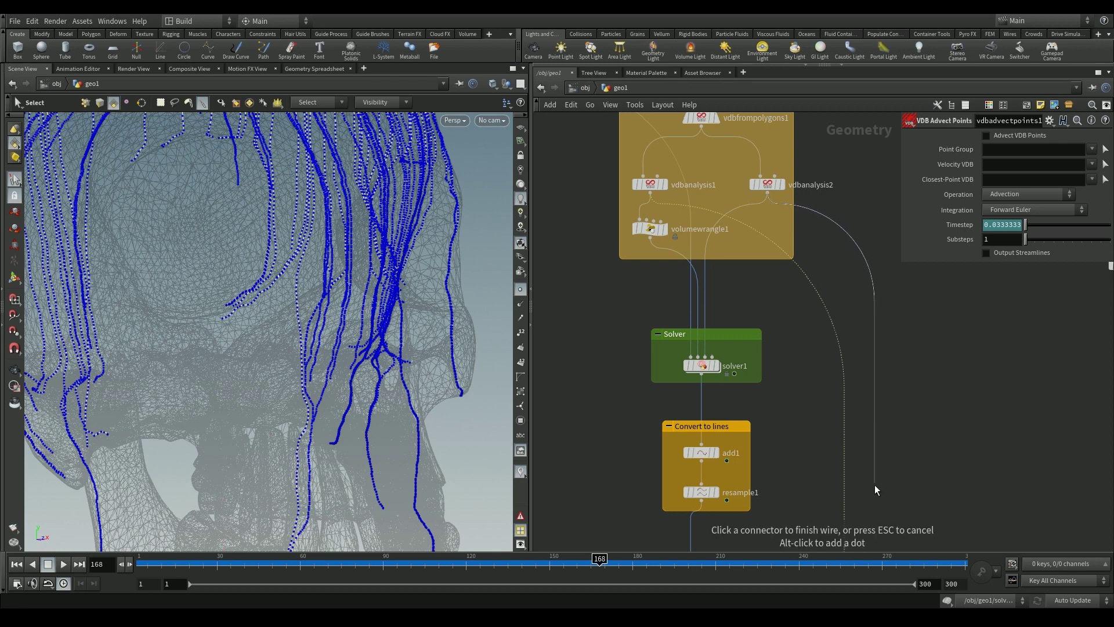
{"action": "middle_click_drag", "start_coordinate": [875, 485], "coordinate": [862, 267]}
{"action": "left_click", "coordinate": [845, 467]}
{"action": "left_click", "coordinate": [849, 473]}
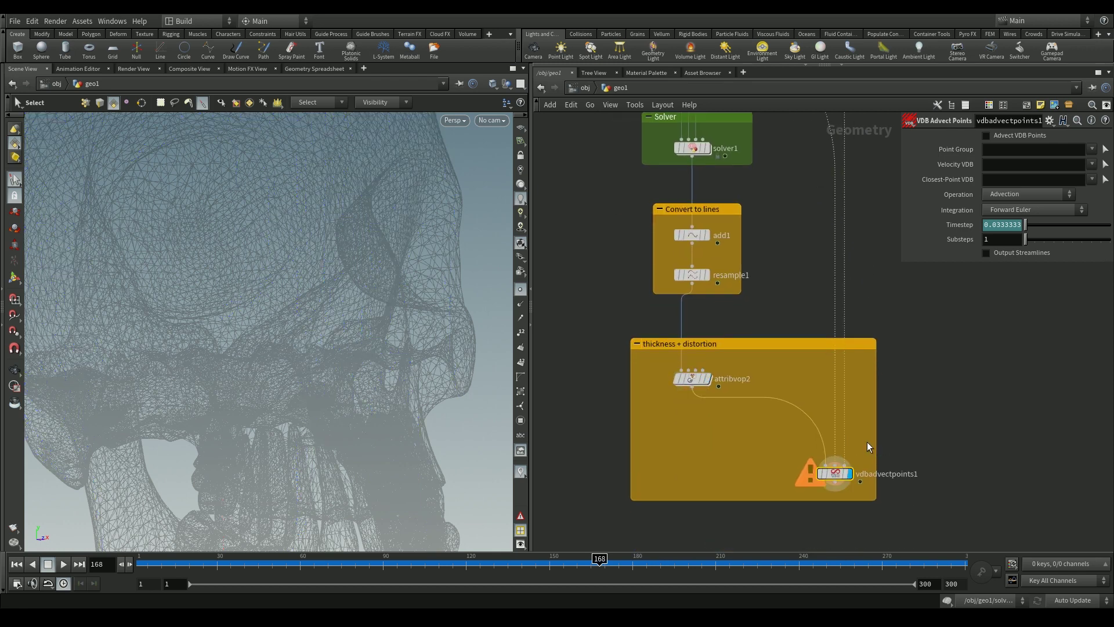
Step: Use the force volume for velocity, close for closest point, with constrained advection
{"action": "left_click", "coordinate": [1091, 164]}
{"action": "left_click", "coordinate": [1075, 188]}
{"action": "left_click", "coordinate": [1091, 180]}
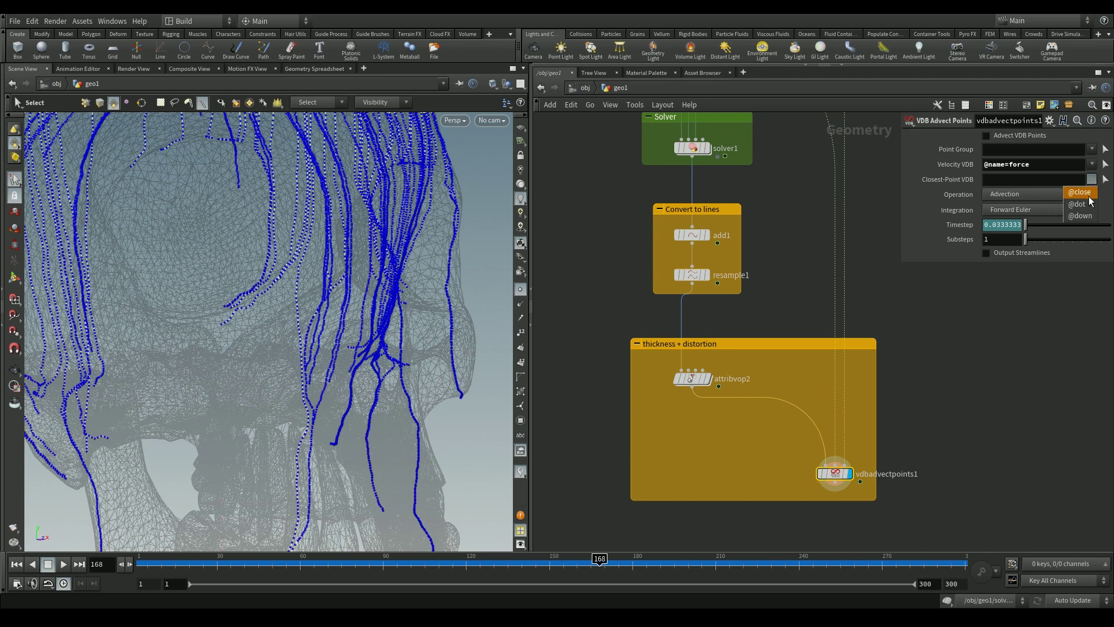
{"action": "left_click", "coordinate": [1093, 192]}
{"action": "left_click", "coordinate": [1059, 195]}
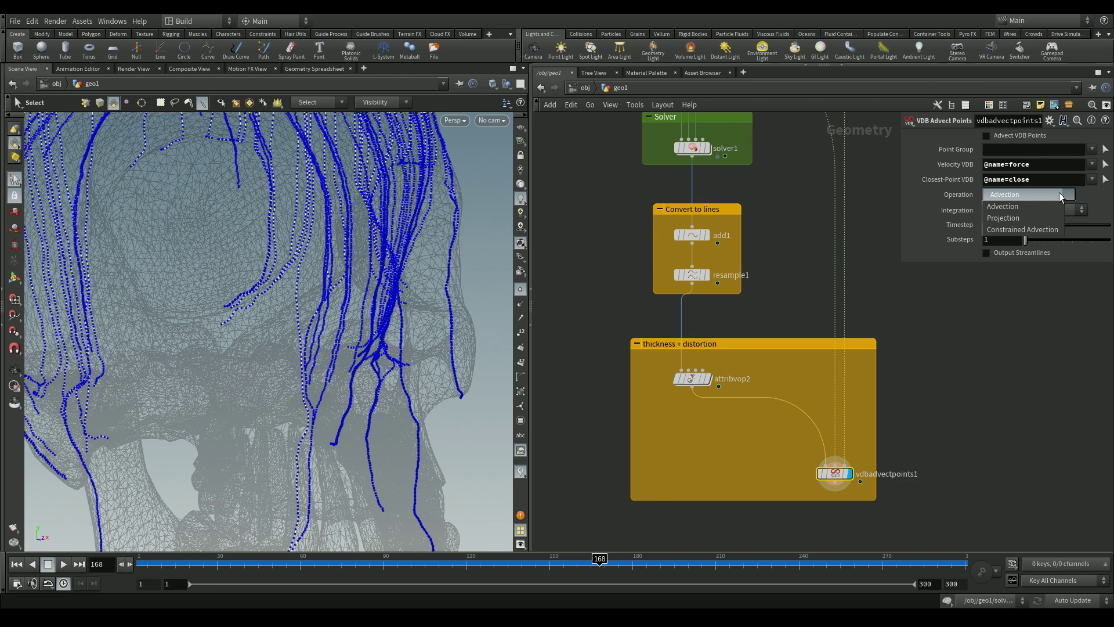
{"action": "left_click", "coordinate": [1031, 231]}
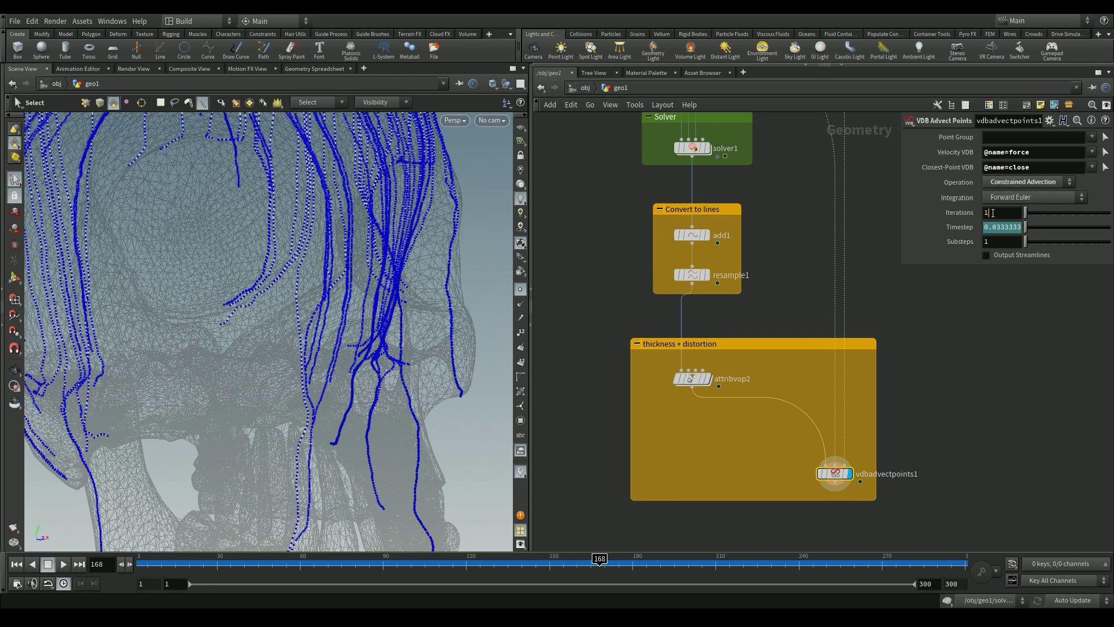
Step: Set 2 iterations and 5 substeps, then play from frame one to watch drips grow
{"action": "type", "text": "2"}
{"action": "key", "text": "Tab"}
{"action": "key", "text": "Tab"}
{"action": "type", "text": "5"}
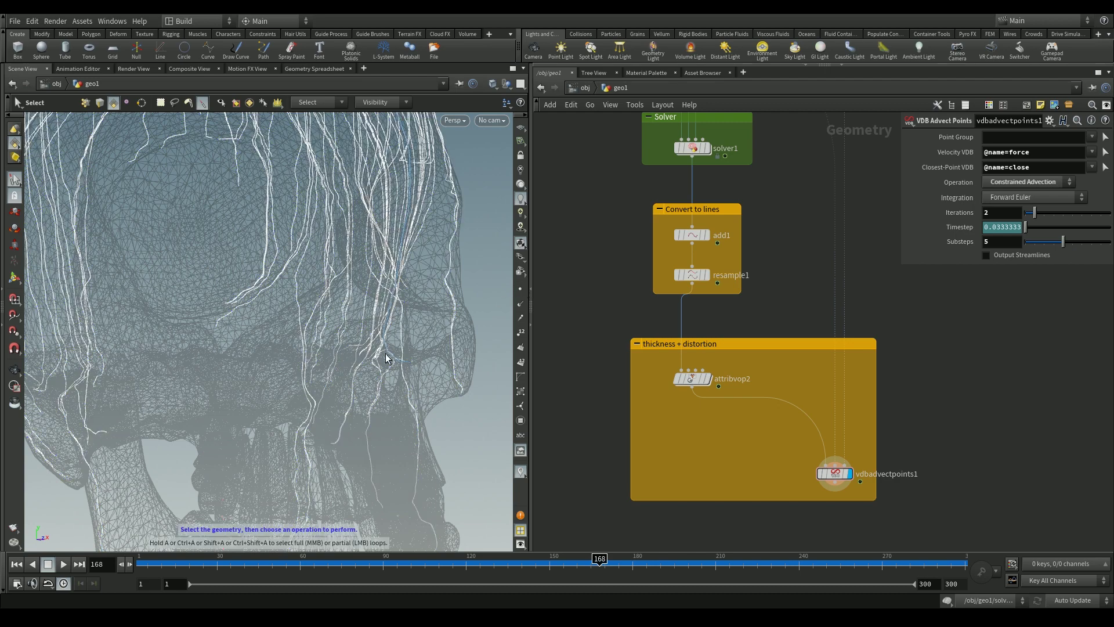
{"action": "scroll", "coordinate": [387, 358], "scroll_direction": "down", "scroll_amount": 10}
{"action": "left_click", "coordinate": [16, 564]}
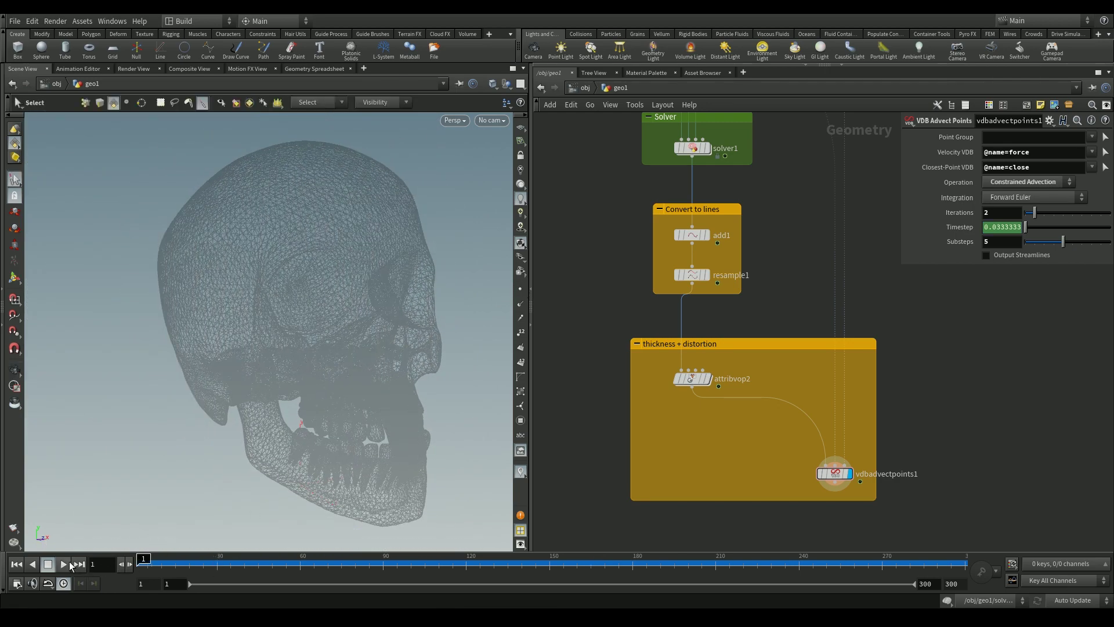
{"action": "left_click", "coordinate": [68, 565]}
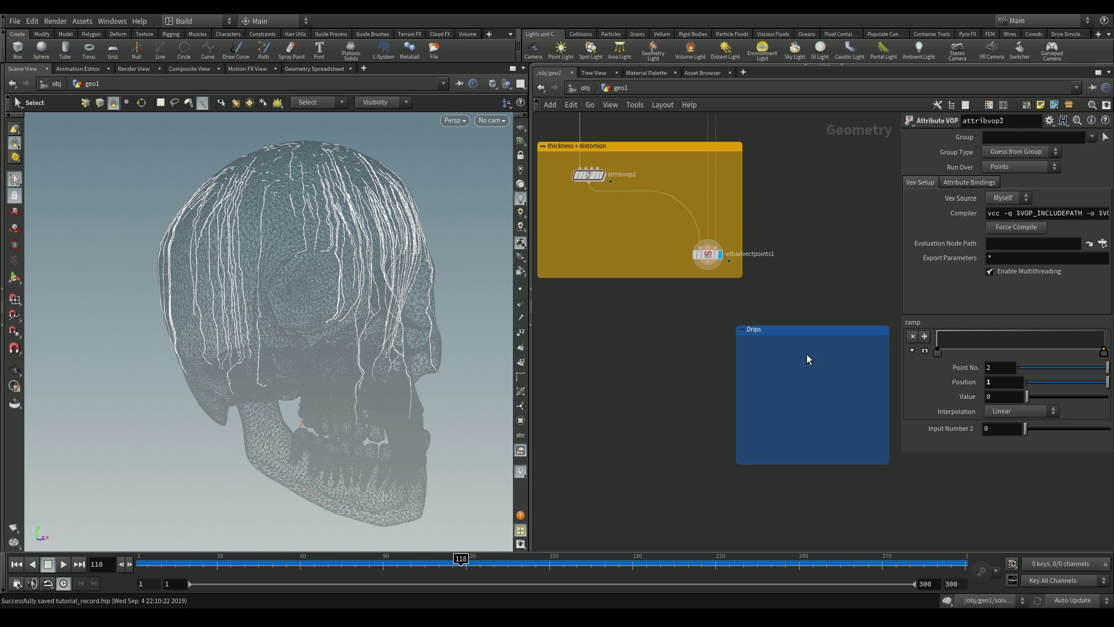
{"action": "key", "text": "Tab"}
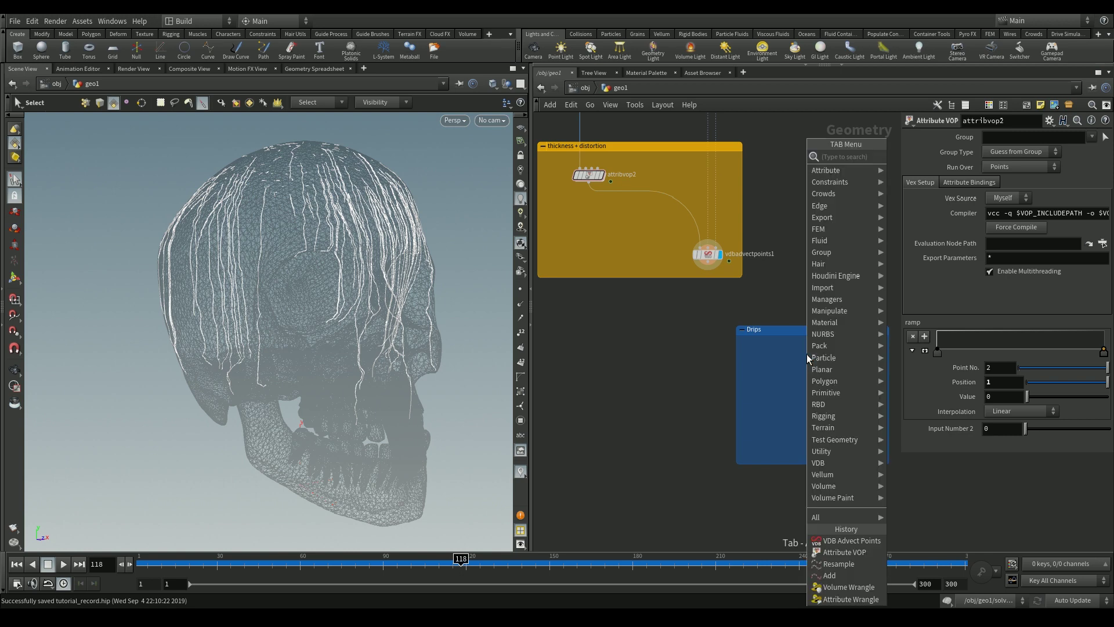
Step: Add a PolyWire in the Drips box fed by vdbadvectpoints1
{"action": "type", "text": "polywi"}
{"action": "key", "text": "Return"}
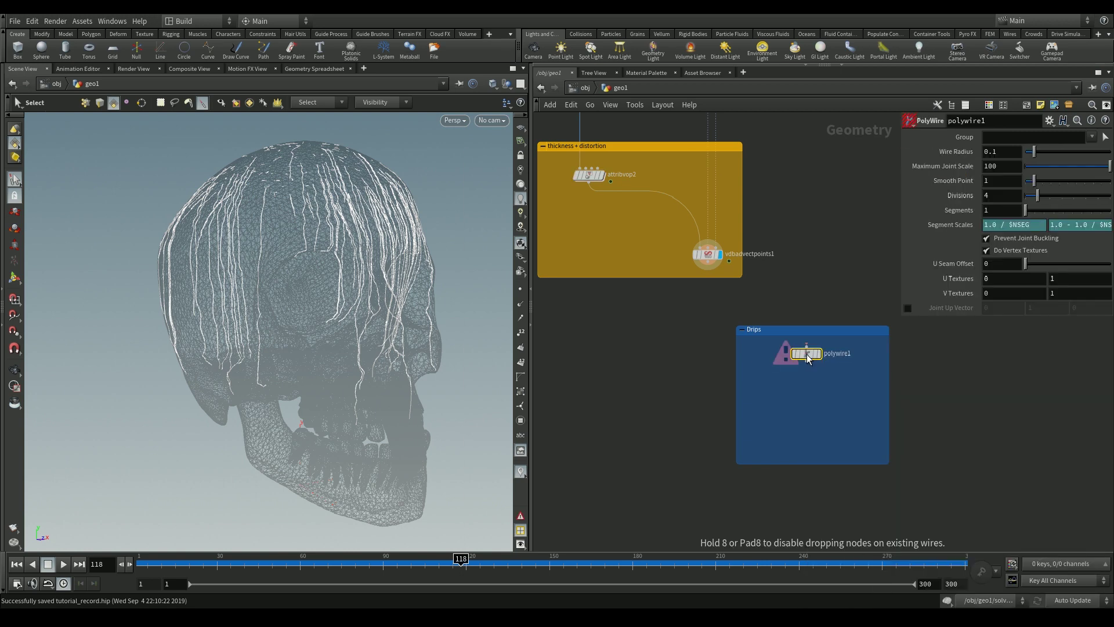
{"action": "left_click", "coordinate": [820, 367]}
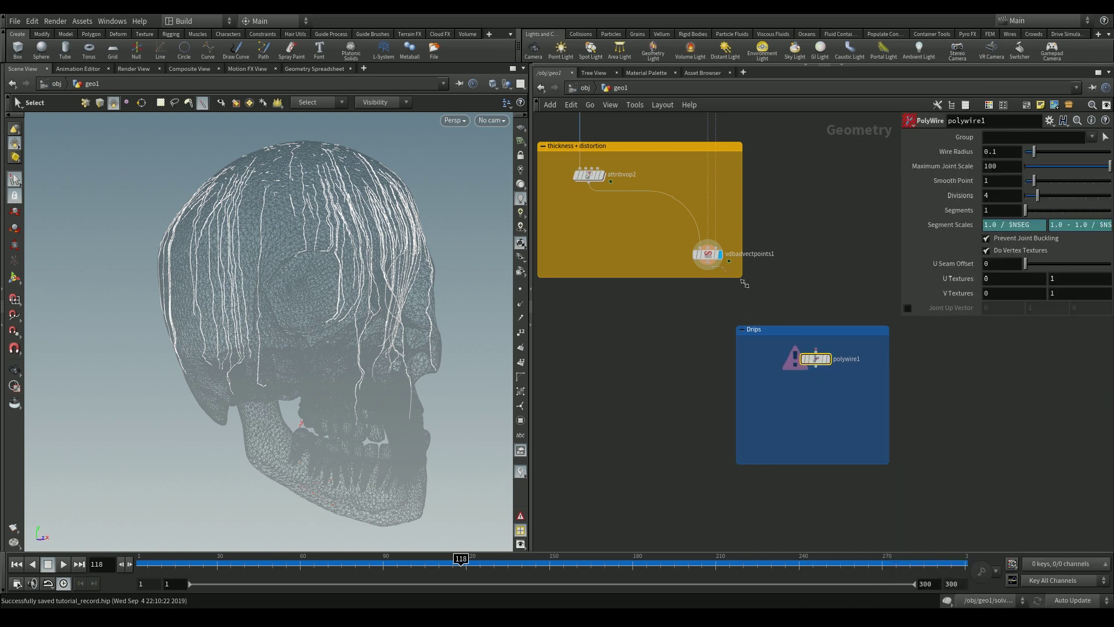
{"action": "left_click", "coordinate": [709, 264]}
{"action": "left_click", "coordinate": [860, 349]}
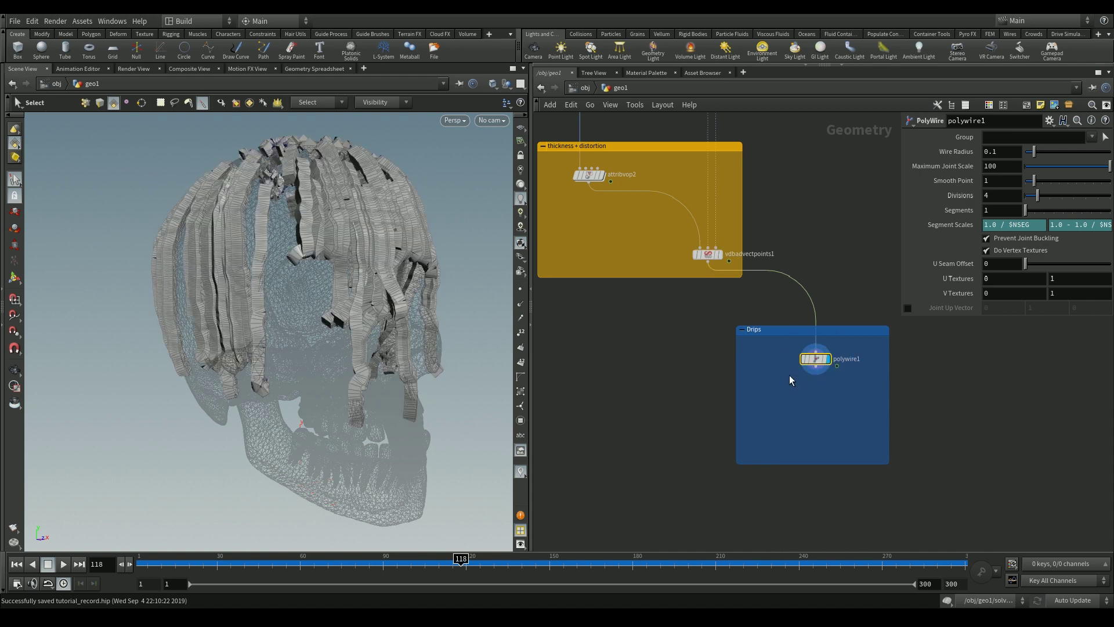
{"action": "double_click", "coordinate": [1010, 154]}
{"action": "type", "text": "@pscale"}
{"action": "key", "text": "Return"}
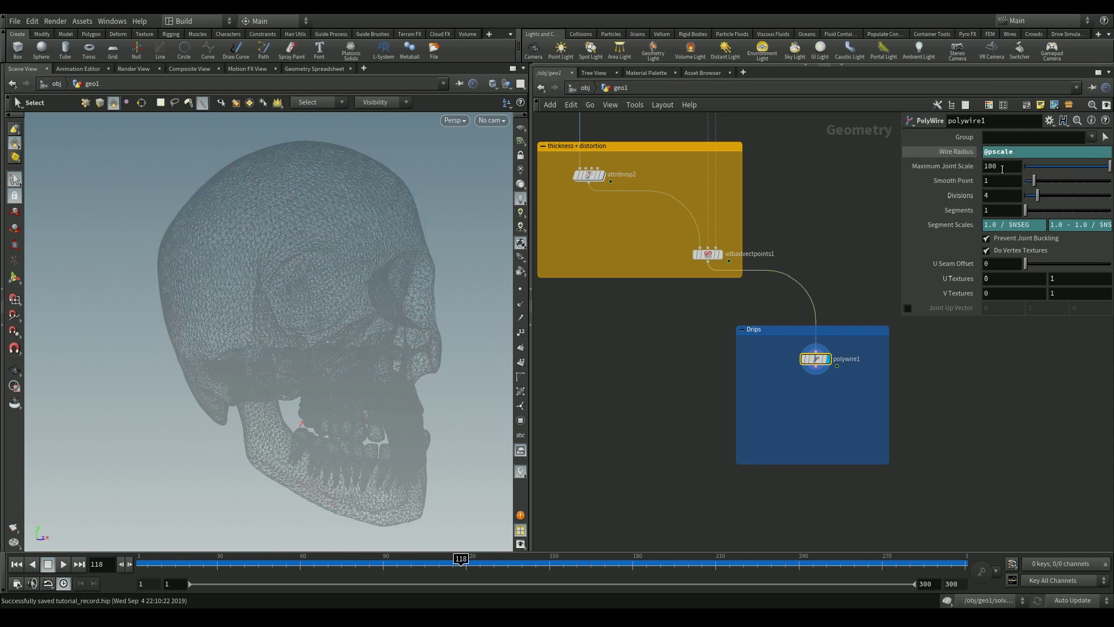
{"action": "double_click", "coordinate": [1000, 196]}
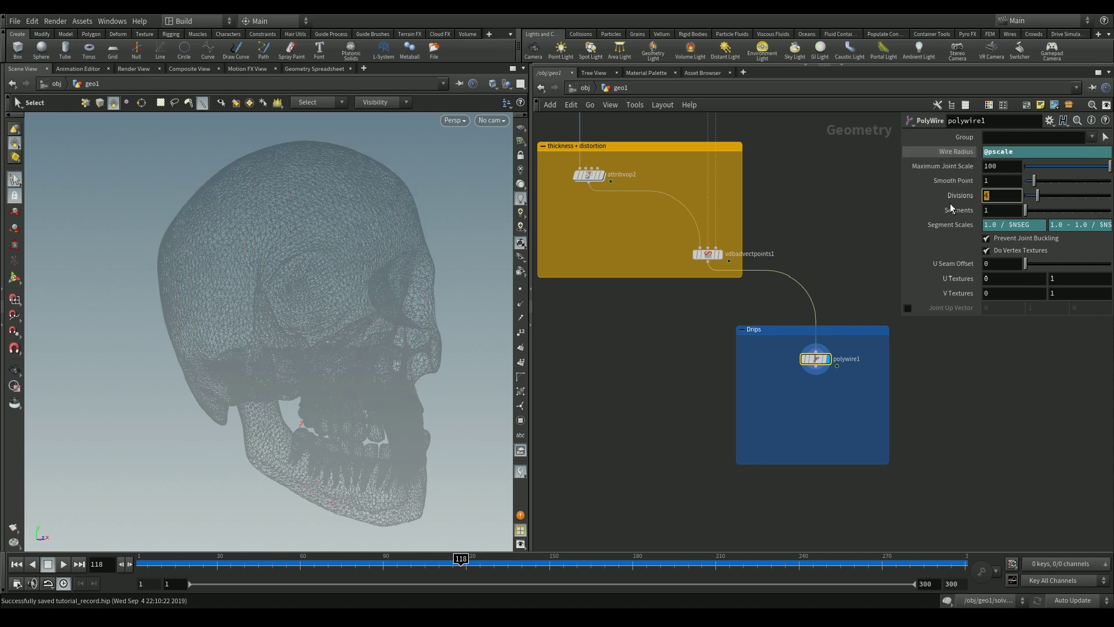
{"action": "type", "text": "8"}
{"action": "double_click", "coordinate": [998, 209]}
{"action": "type", "text": "2"}
{"action": "key", "text": "Return"}
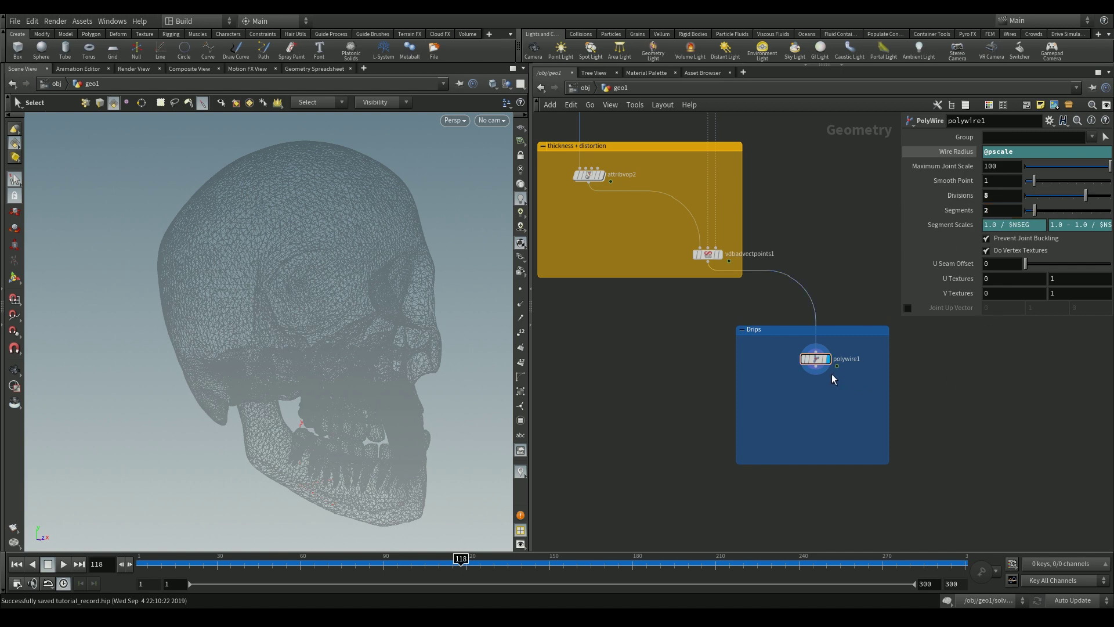
Step: Add and reposition several points on attribvop2's thickness ramp
{"action": "left_click", "coordinate": [589, 175]}
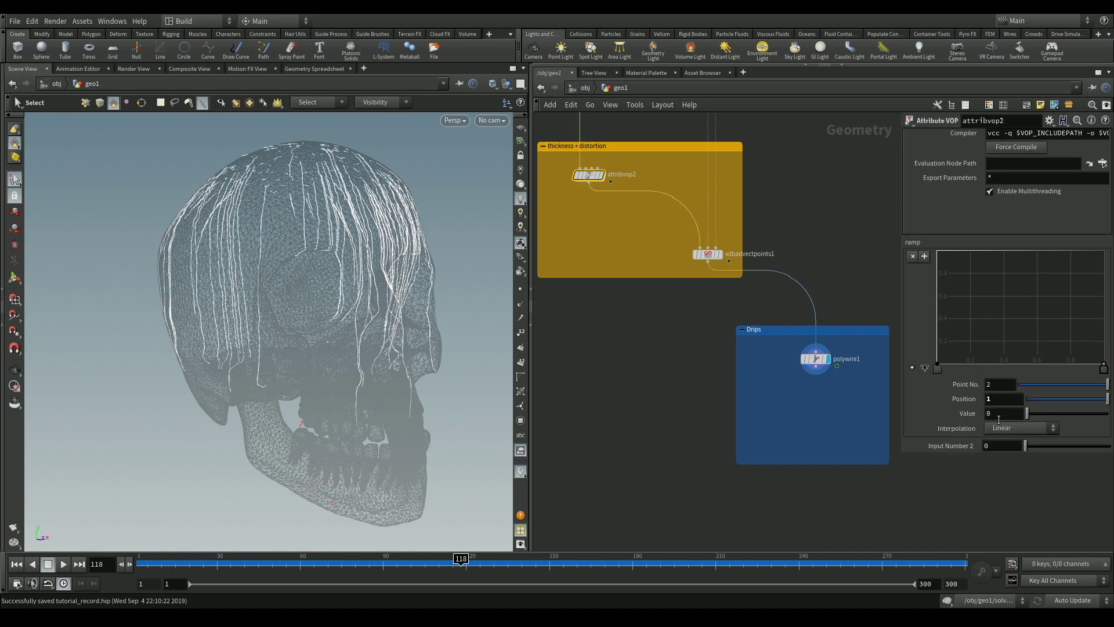
{"action": "left_click", "coordinate": [1021, 508]}
{"action": "left_click", "coordinate": [1008, 572]}
{"action": "left_click_drag", "start_coordinate": [994, 439], "coordinate": [1008, 429]}
{"action": "type", "text": "0.5"}
{"action": "key", "text": "Return"}
{"action": "left_click", "coordinate": [1079, 443]}
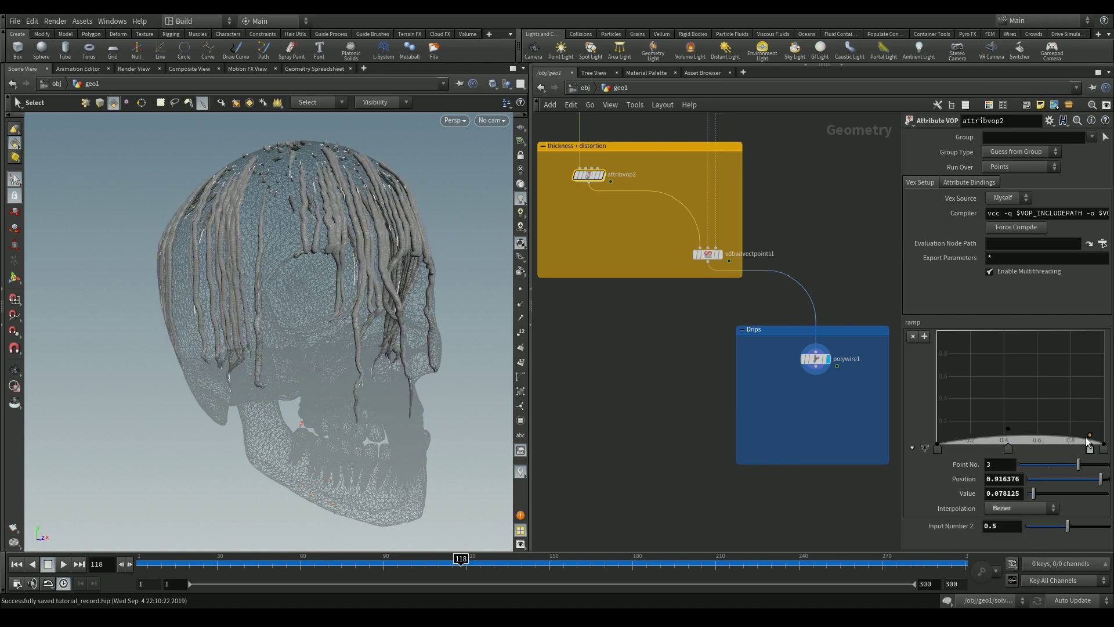
{"action": "left_click", "coordinate": [952, 430]}
{"action": "left_click_drag", "start_coordinate": [1008, 448], "coordinate": [945, 448]}
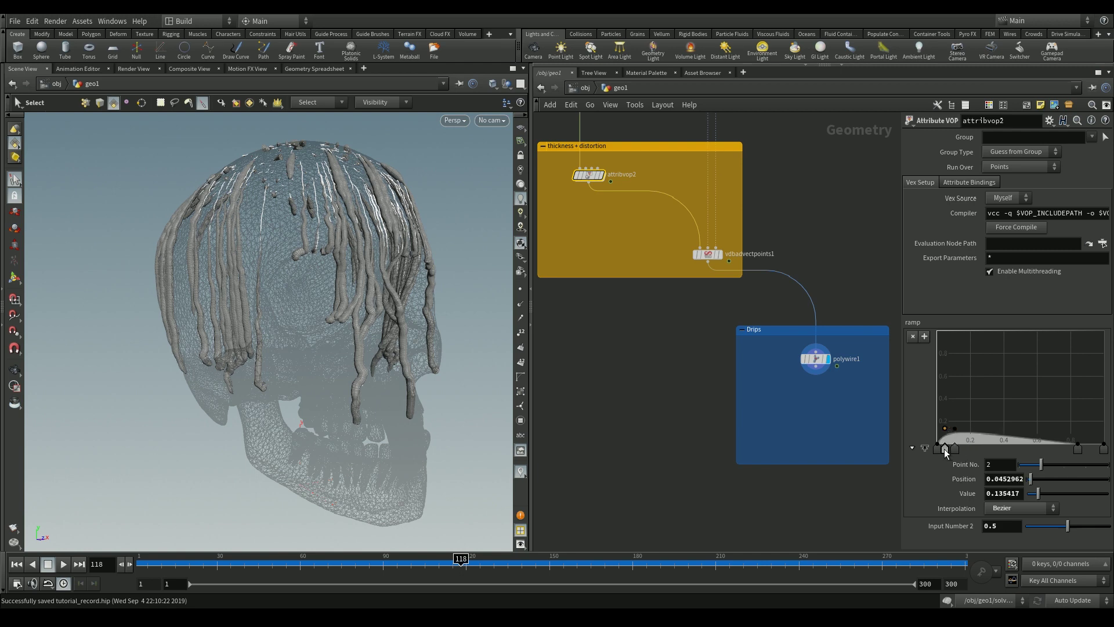
Step: Adjust a start ramp point and set the thickness multiplier to 0.2
{"action": "double_click", "coordinate": [1010, 531]}
{"action": "type", "text": "0.1"}
{"action": "key", "text": "Return"}
{"action": "double_click", "coordinate": [1011, 531]}
{"action": "type", "text": "0.3"}
{"action": "key", "text": "Return"}
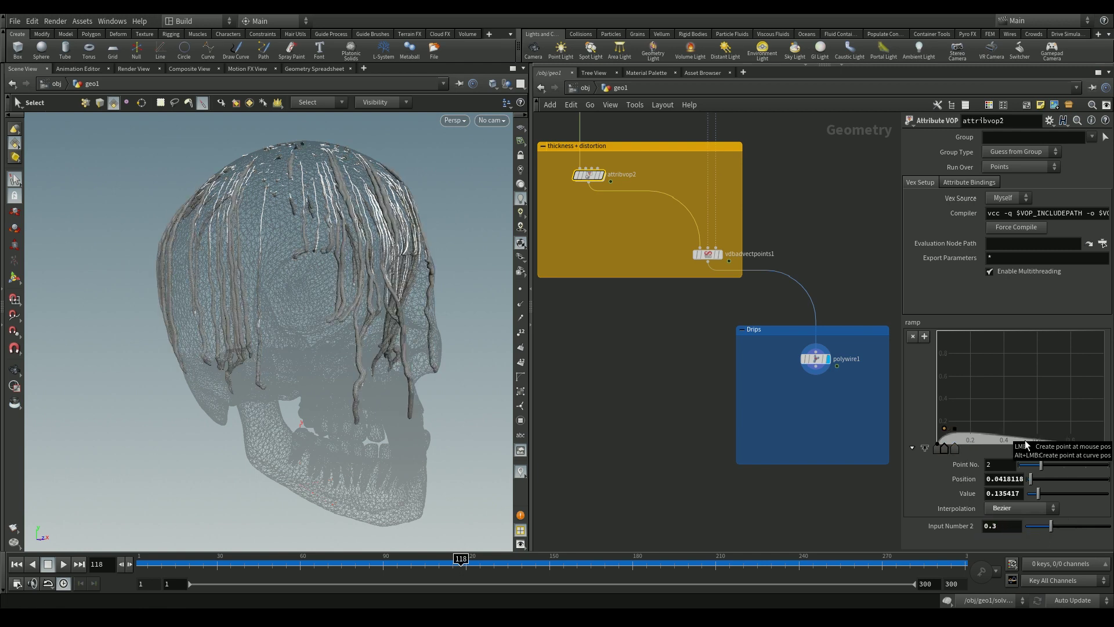
{"action": "left_click_drag", "start_coordinate": [954, 434], "coordinate": [956, 438]}
{"action": "left_click", "coordinate": [1001, 525]}
{"action": "type", "text": "0.2"}
{"action": "key", "text": "Return"}
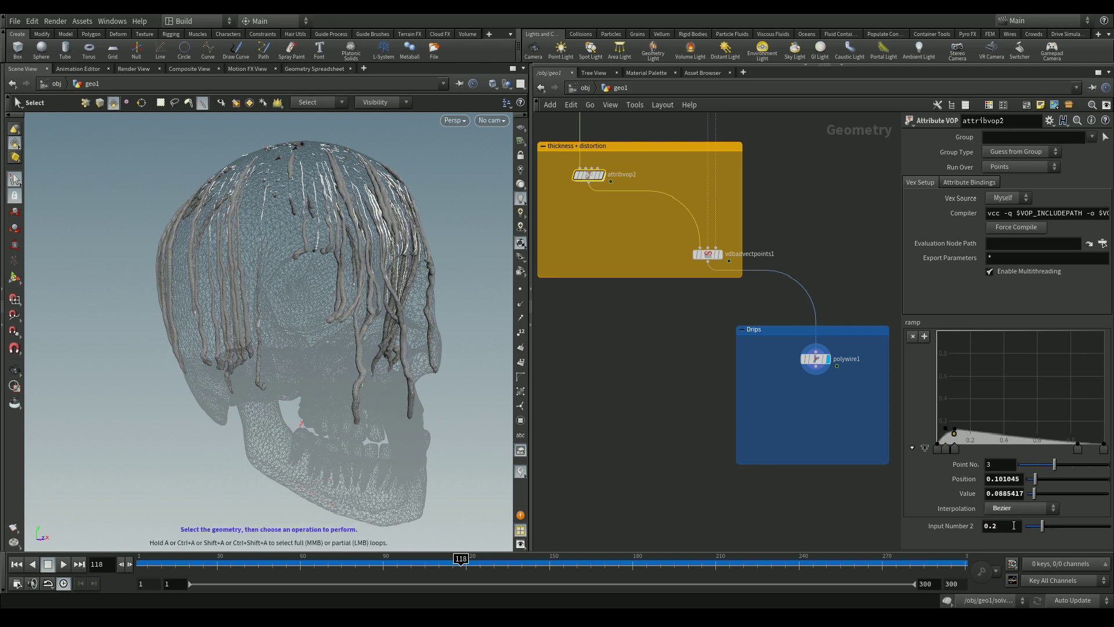
Step: Add smooth1 after polywire1 with Strength 11.5 and Filter Quality 3
{"action": "key", "text": "Tab"}
{"action": "type", "text": "smooth"}
{"action": "key", "text": "Return"}
{"action": "left_click", "coordinate": [820, 402]}
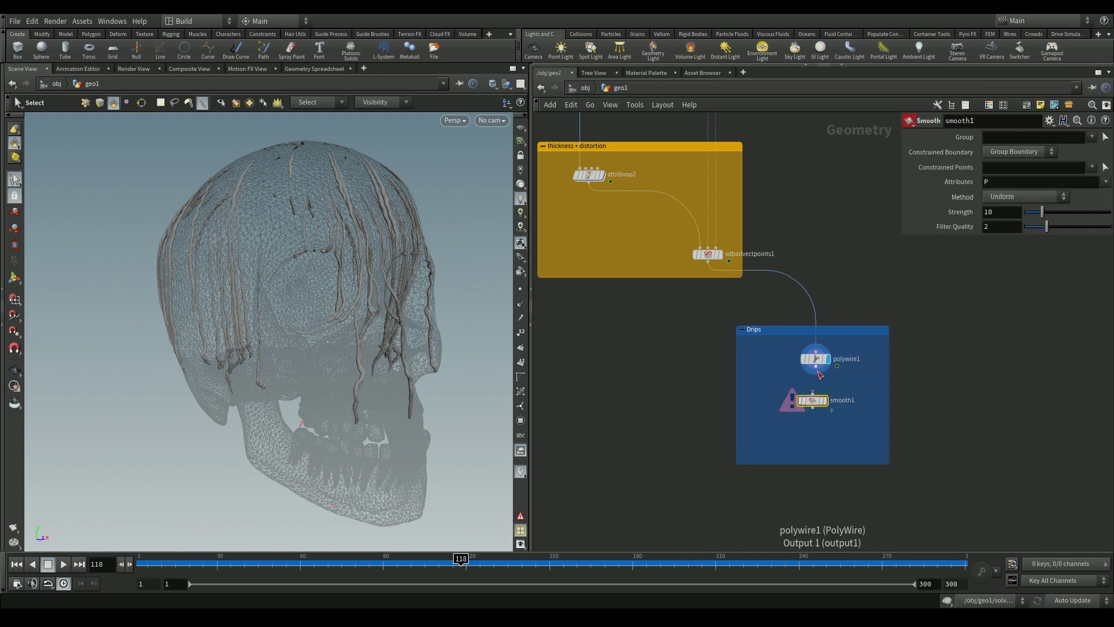
{"action": "left_click_drag", "start_coordinate": [820, 374], "coordinate": [818, 401]}
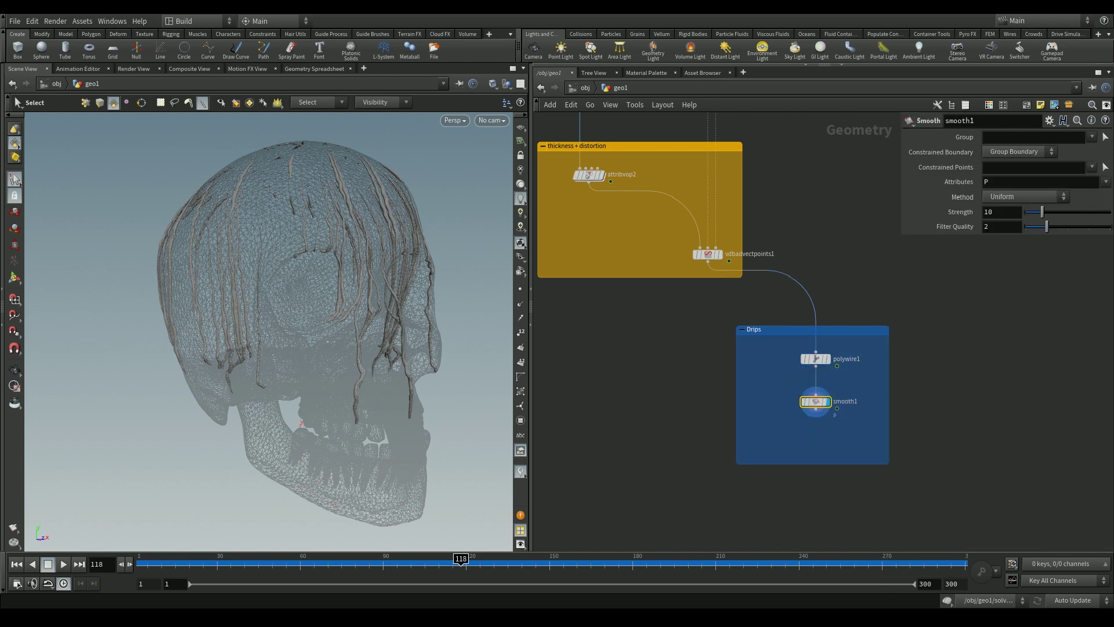
{"action": "middle_click_drag", "start_coordinate": [951, 212], "coordinate": [941, 223]}
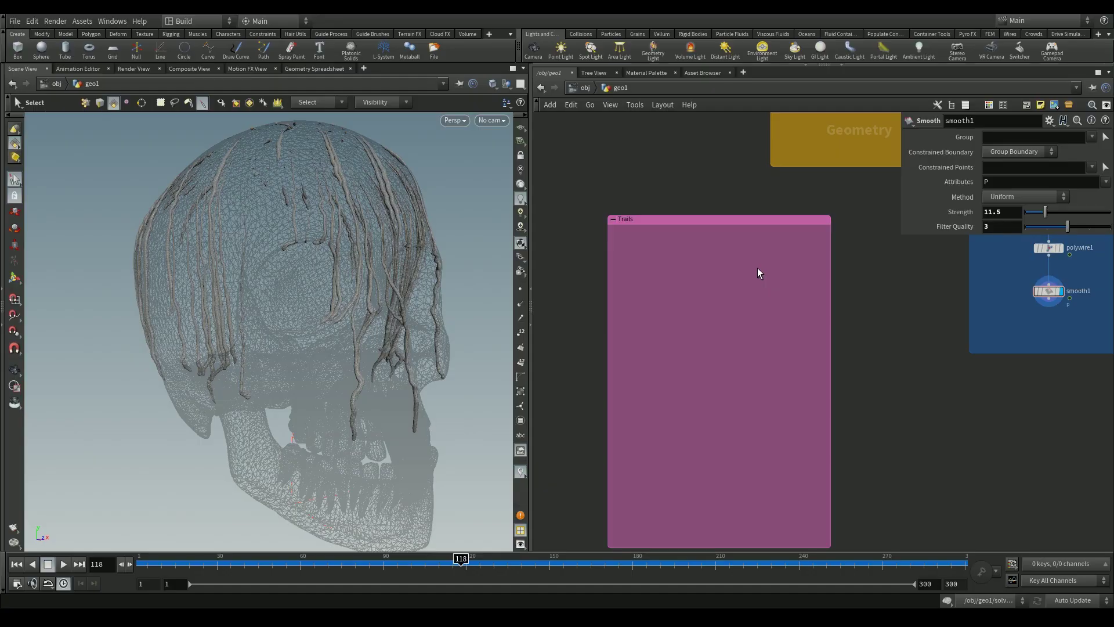
Step: Add a displayed Normal node in Trails with Add Normals to set to Points
{"action": "key", "text": "Tab"}
{"action": "type", "text": "normal"}
{"action": "key", "text": "Return"}
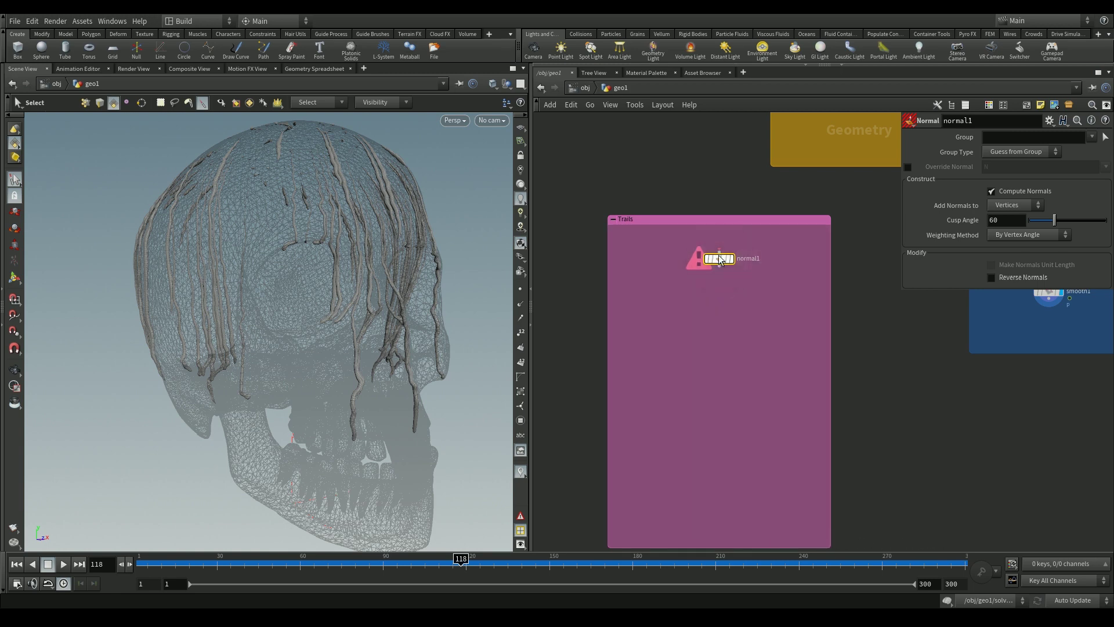
{"action": "left_click", "coordinate": [756, 260]}
{"action": "scroll", "coordinate": [718, 329], "scroll_direction": "down", "scroll_amount": 4}
{"action": "scroll", "coordinate": [676, 226], "scroll_direction": "up", "scroll_amount": 3}
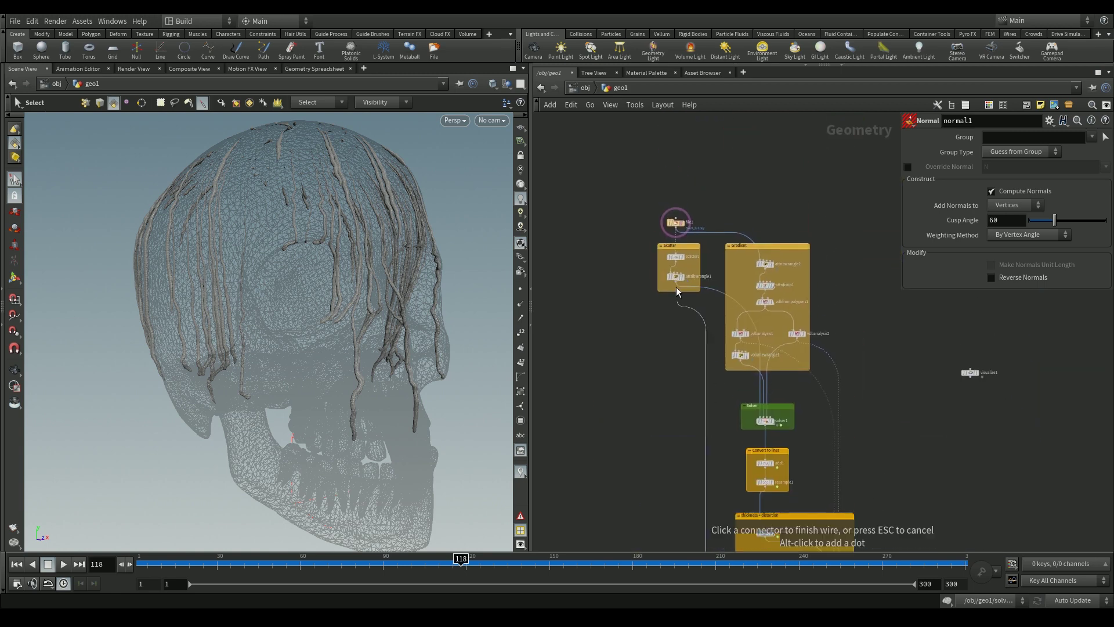
{"action": "middle_click_drag", "start_coordinate": [676, 227], "coordinate": [707, 198]}
{"action": "scroll", "coordinate": [706, 198], "scroll_direction": "down", "scroll_amount": 3}
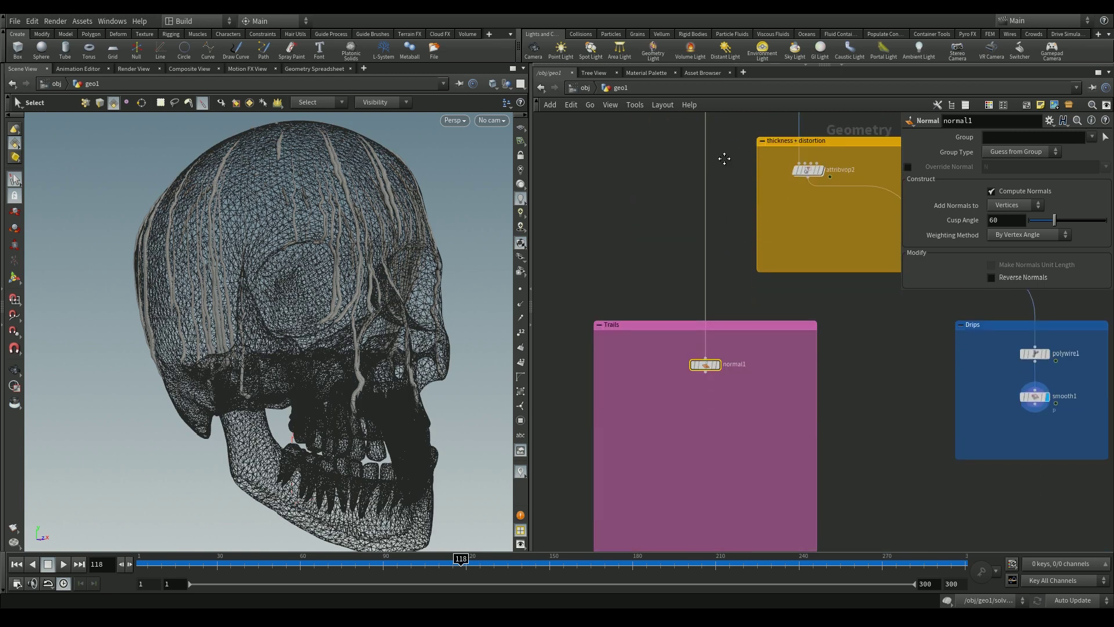
{"action": "scroll", "coordinate": [730, 366], "scroll_direction": "up", "scroll_amount": 1}
{"action": "left_click", "coordinate": [712, 299]}
{"action": "scroll", "coordinate": [714, 311], "scroll_direction": "up", "scroll_amount": 1}
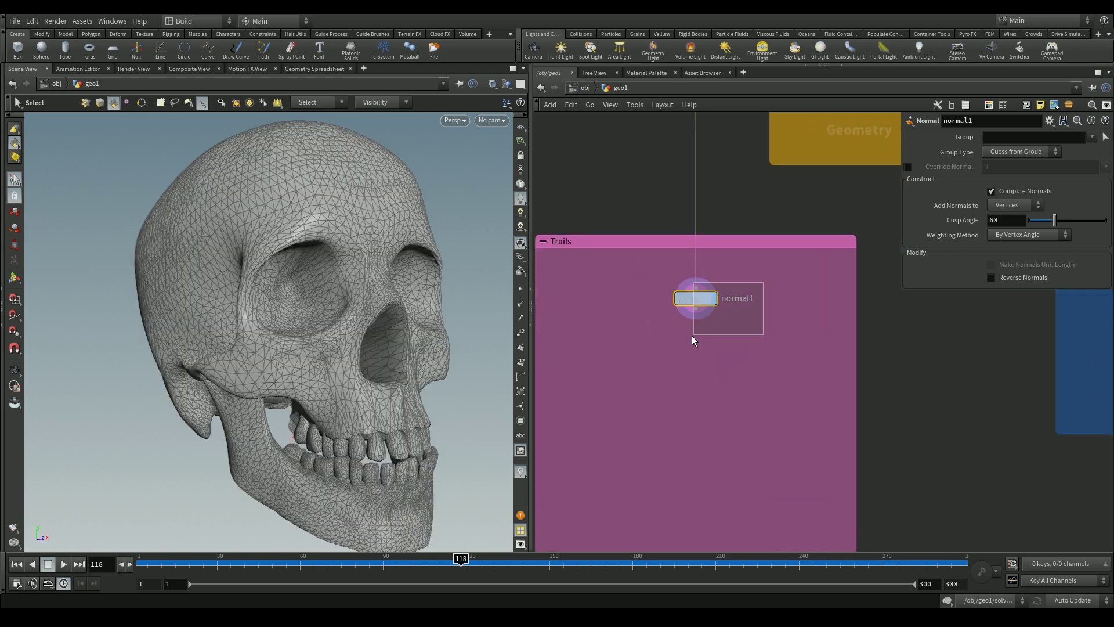
{"action": "left_click", "coordinate": [1021, 205]}
{"action": "left_click", "coordinate": [1003, 217]}
{"action": "scroll", "coordinate": [788, 331], "scroll_direction": "down", "scroll_amount": 2}
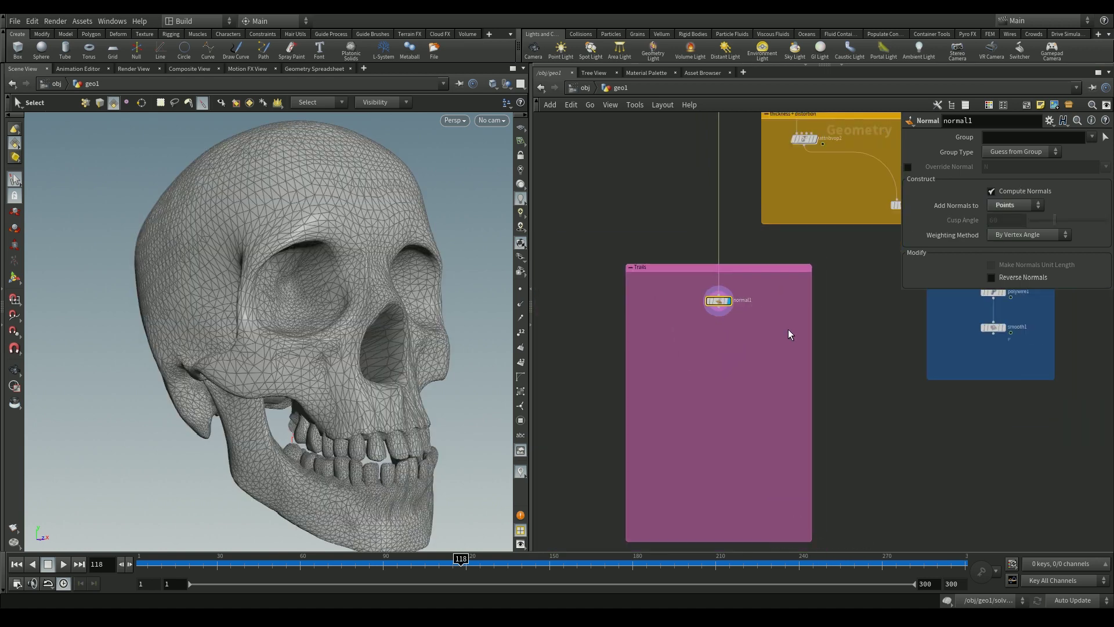
Step: Add a VDB from Polygons node under normal1 and display it
{"action": "key", "text": "Tab"}
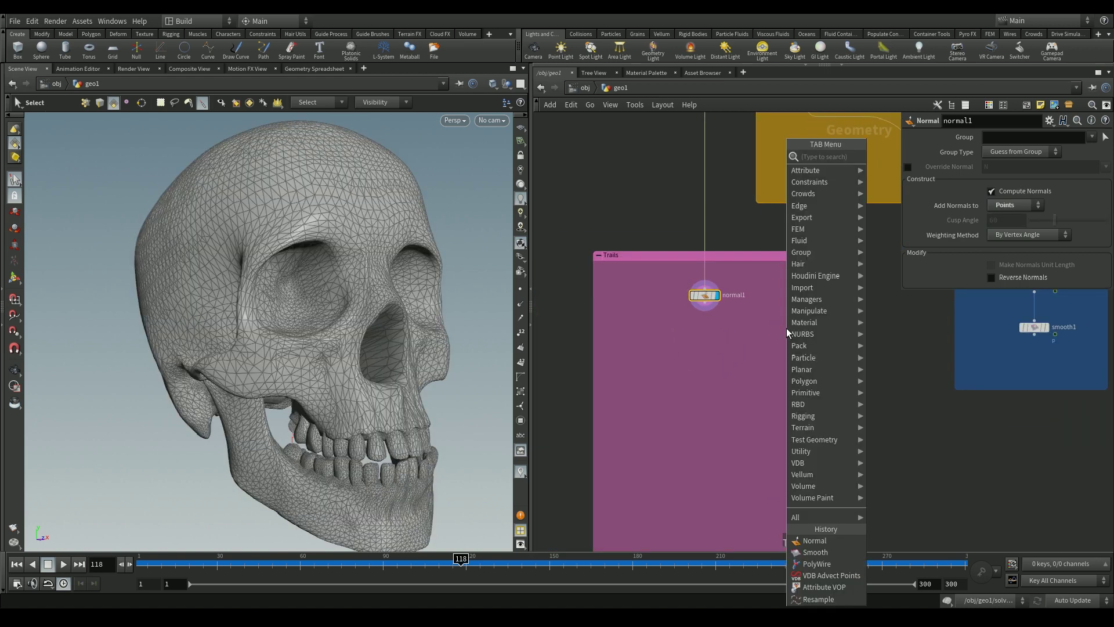
{"action": "type", "text": "vdbfr"}
{"action": "key", "text": "Down"}
{"action": "key", "text": "Down"}
{"action": "key", "text": "Down"}
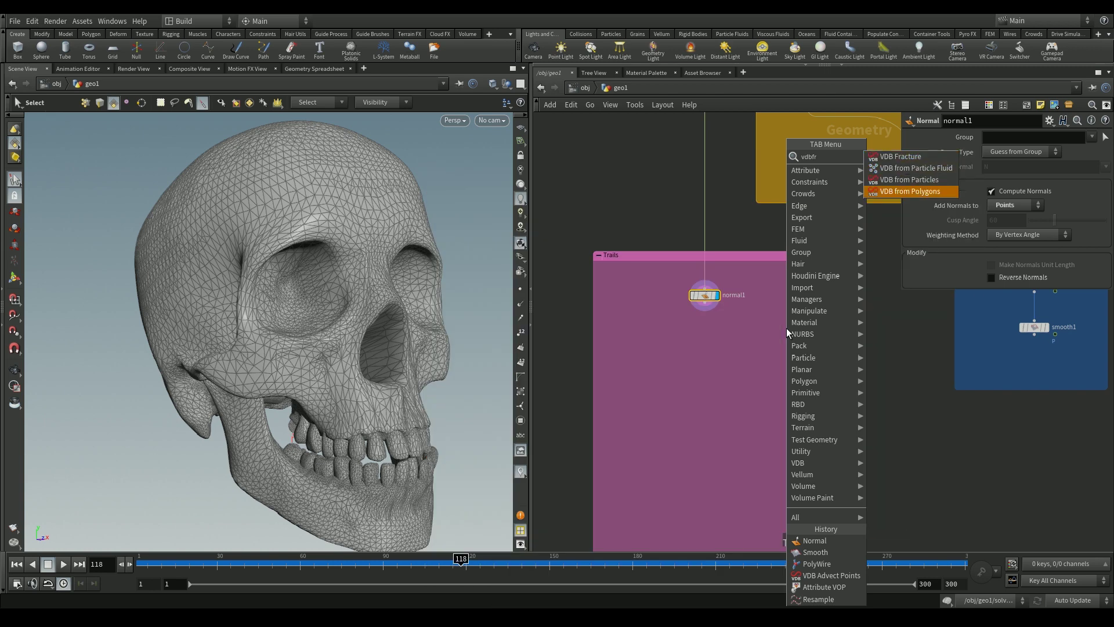
{"action": "key", "text": "Return"}
{"action": "left_click", "coordinate": [710, 332]}
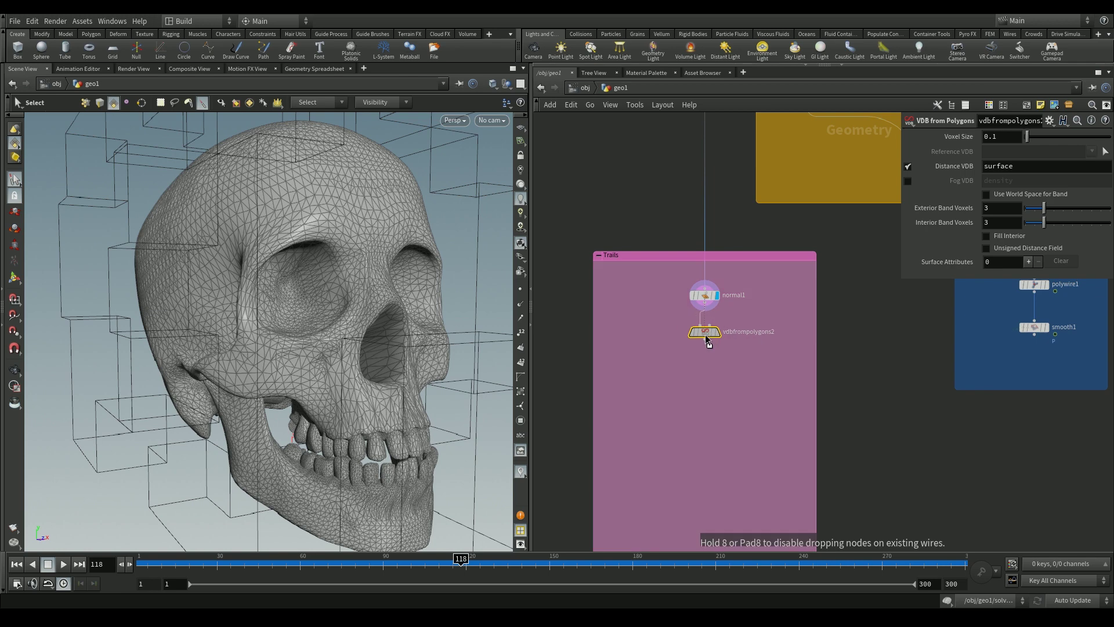
{"action": "left_click", "coordinate": [717, 330]}
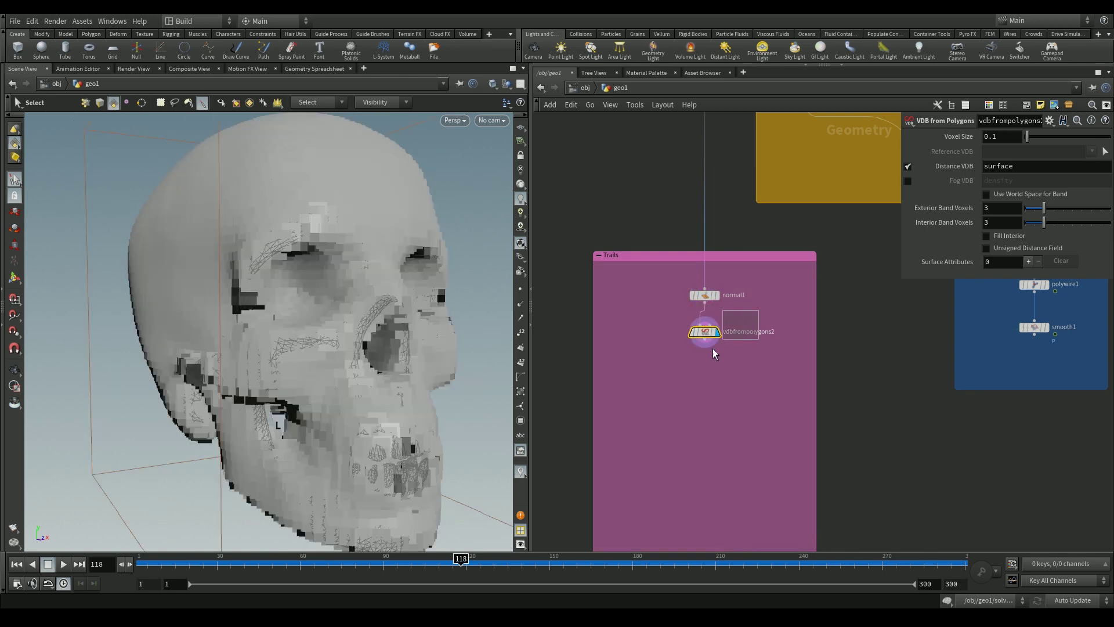
Step: Add a surface attribute sampling point.N, named dir, as Gradient/Normal
{"action": "left_click", "coordinate": [1030, 263]}
{"action": "left_click", "coordinate": [1021, 293]}
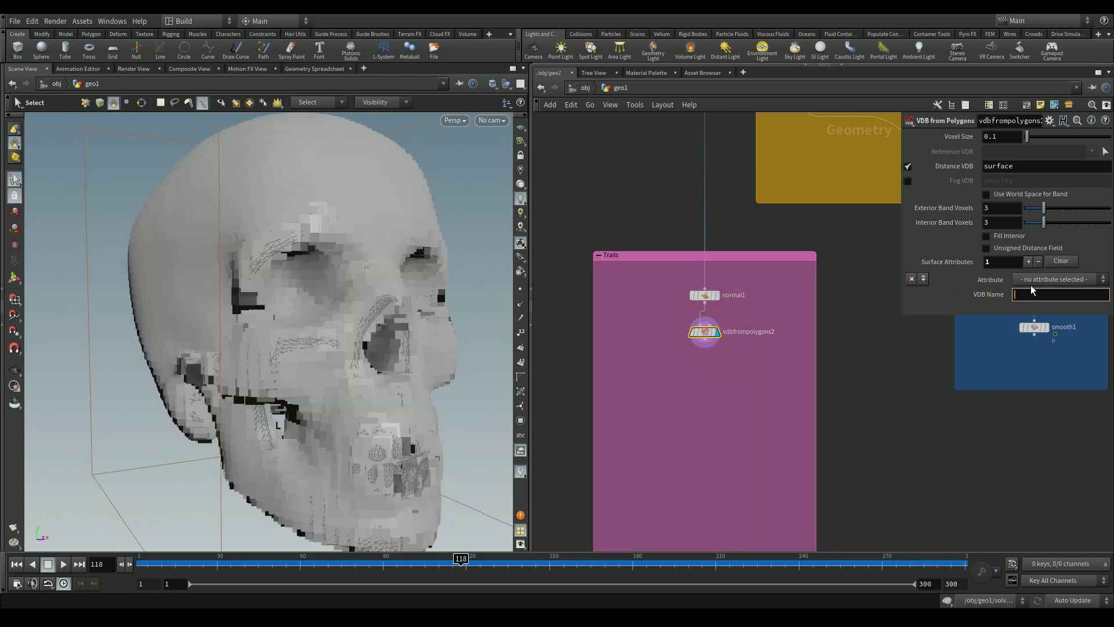
{"action": "left_click", "coordinate": [1047, 279]}
{"action": "left_click", "coordinate": [1045, 318]}
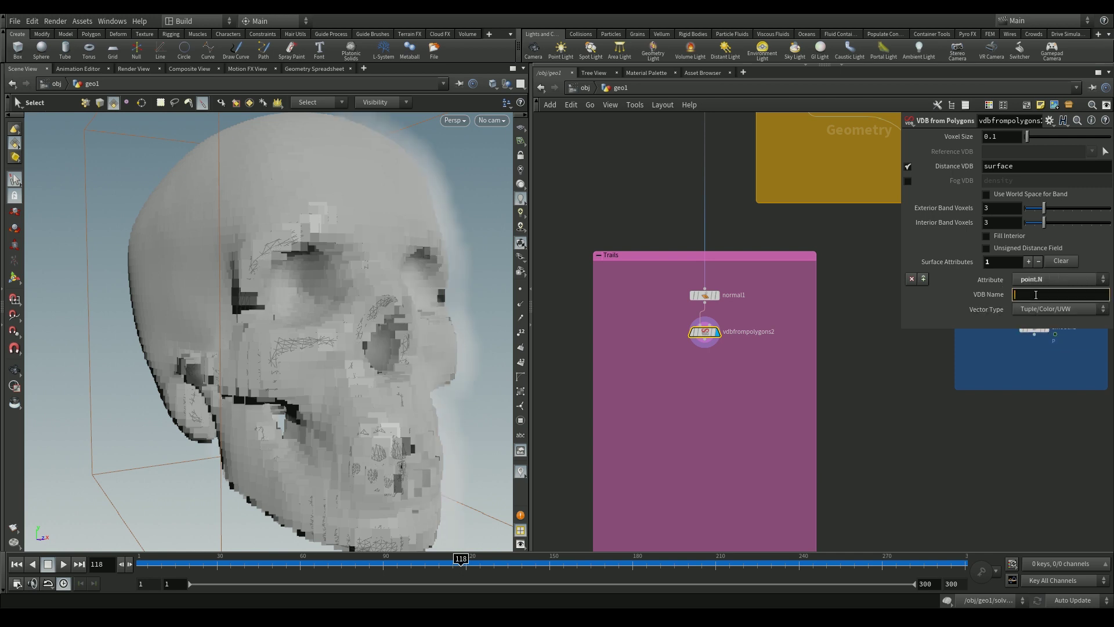
{"action": "key", "text": "Return"}
{"action": "left_click", "coordinate": [1051, 309]}
{"action": "left_click", "coordinate": [1044, 328]}
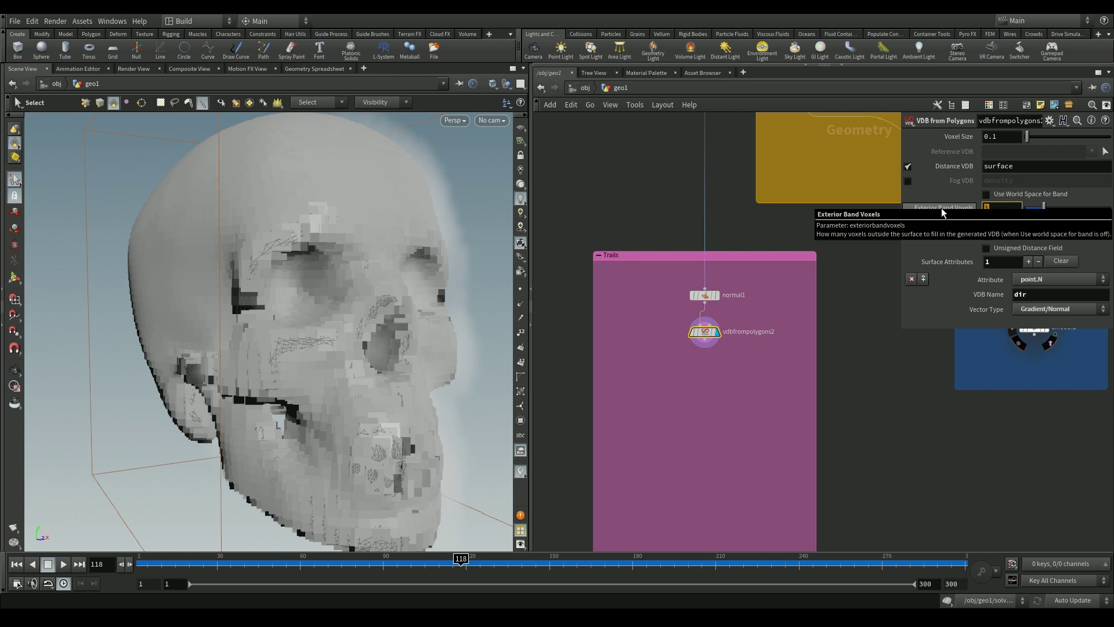
Step: Set exterior and interior band voxels to 20 and inspect the volume
{"action": "type", "text": "20"}
{"action": "key", "text": "Tab"}
{"action": "type", "text": "20"}
{"action": "key", "text": "Return"}
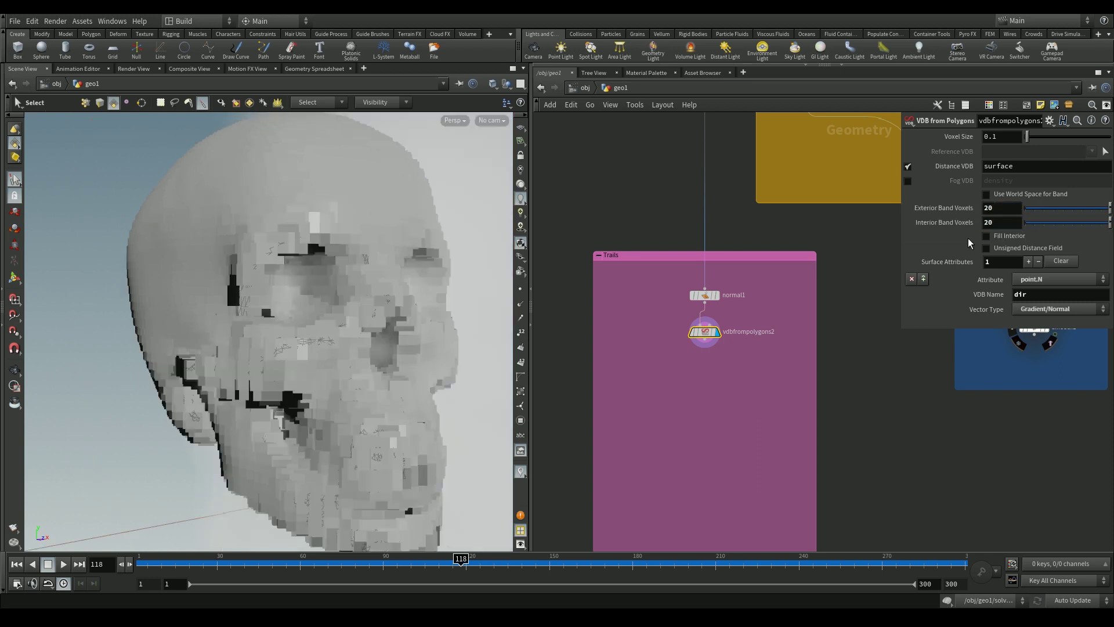
{"action": "key", "text": "Escape"}
{"action": "left_click_drag", "start_coordinate": [465, 312], "coordinate": [372, 323]}
{"action": "key", "text": "s"}
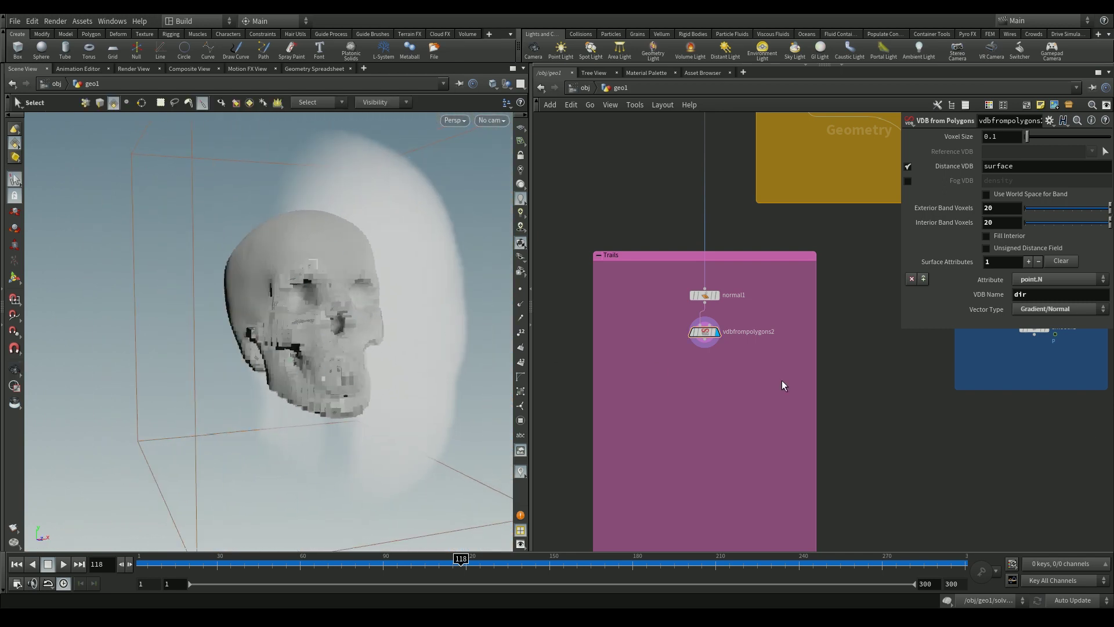
{"action": "key", "text": "Tab"}
{"action": "type", "text": "attr"}
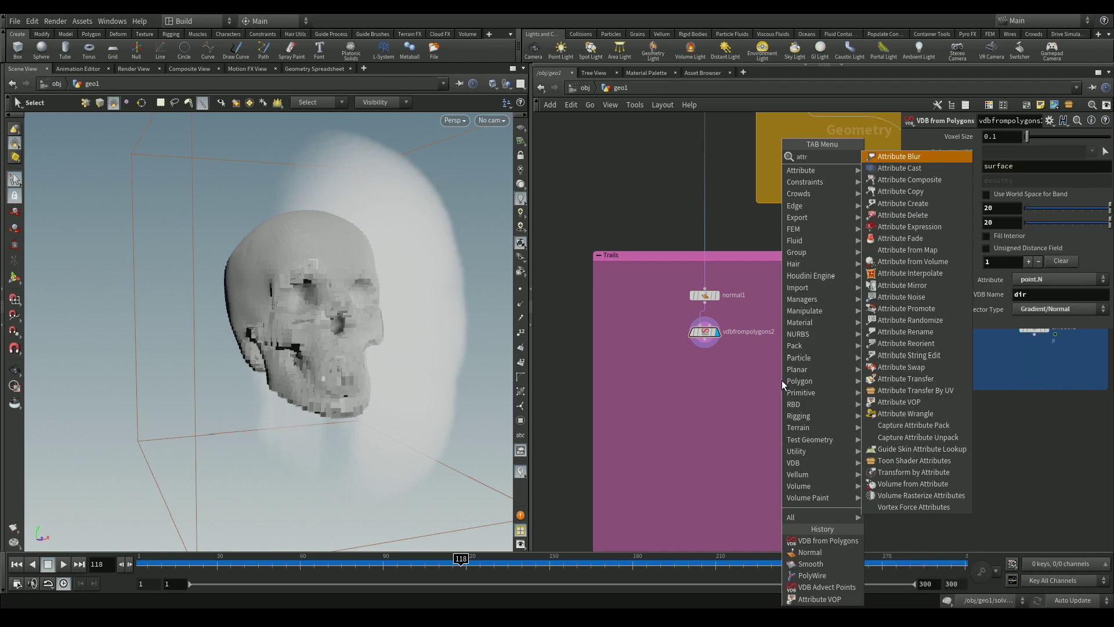
{"action": "type", "text": "ib del"}
Step: Add attribdelete1 fed by vdbadvectpoints1, deleting the pscale point attribute
{"action": "key", "text": "Return"}
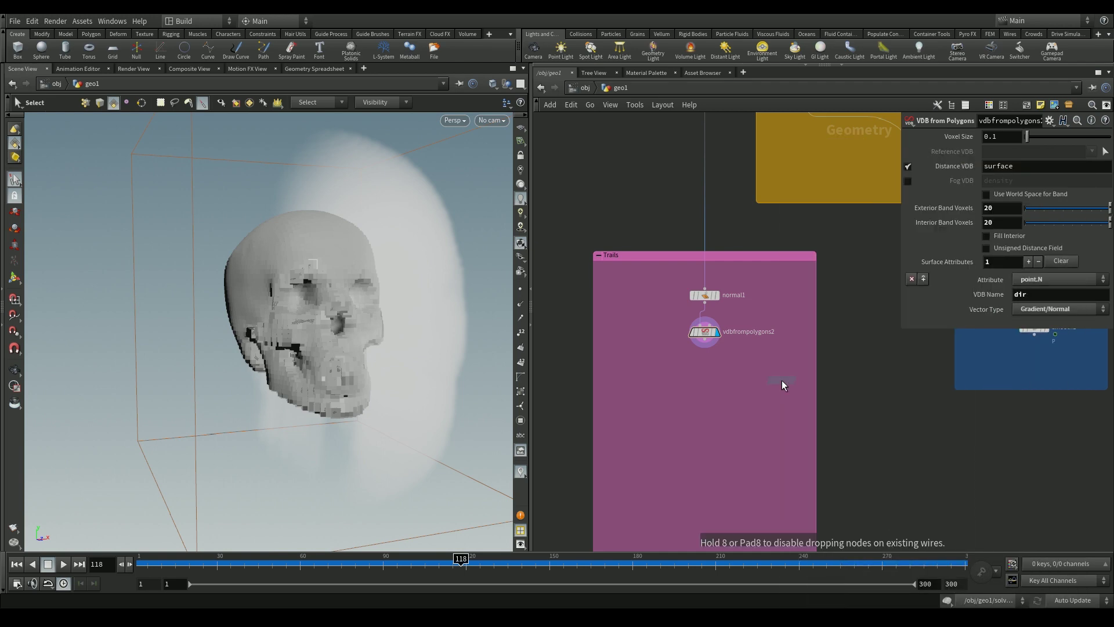
{"action": "left_click", "coordinate": [793, 357]}
{"action": "left_click", "coordinate": [789, 348]}
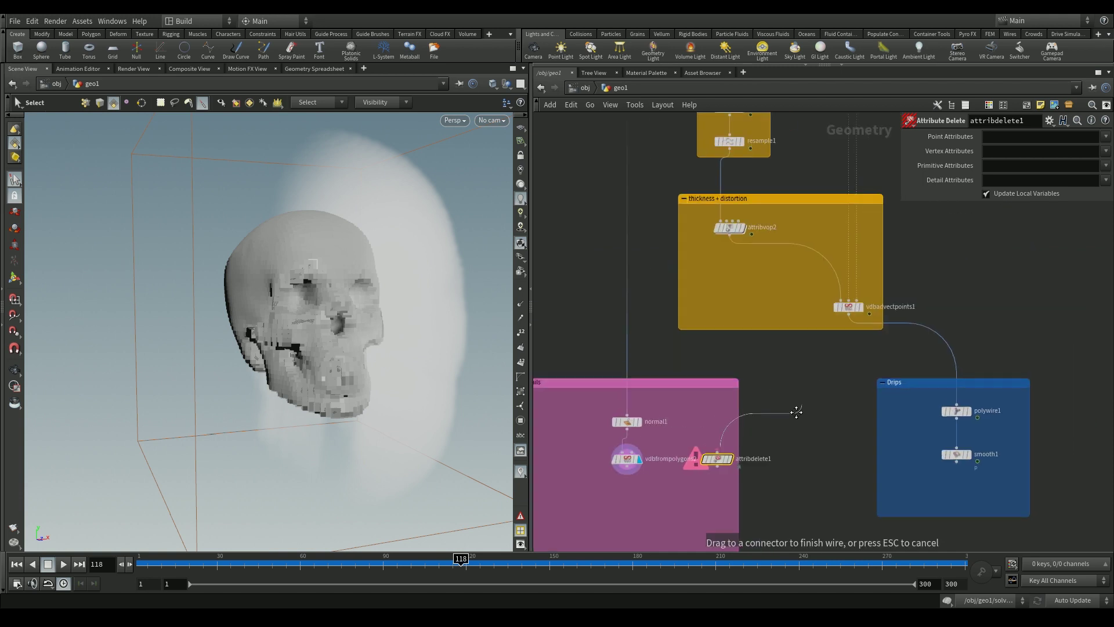
{"action": "left_click", "coordinate": [839, 325]}
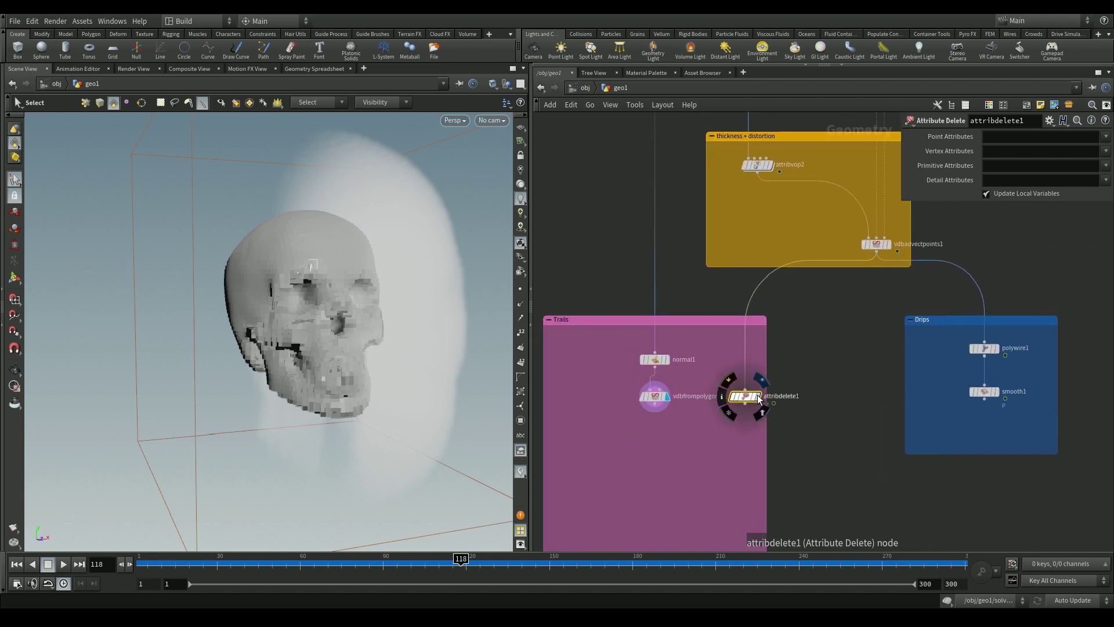
{"action": "left_click", "coordinate": [758, 395]}
{"action": "left_click", "coordinate": [998, 136]}
{"action": "type", "text": "pscale"}
{"action": "key", "text": "Return"}
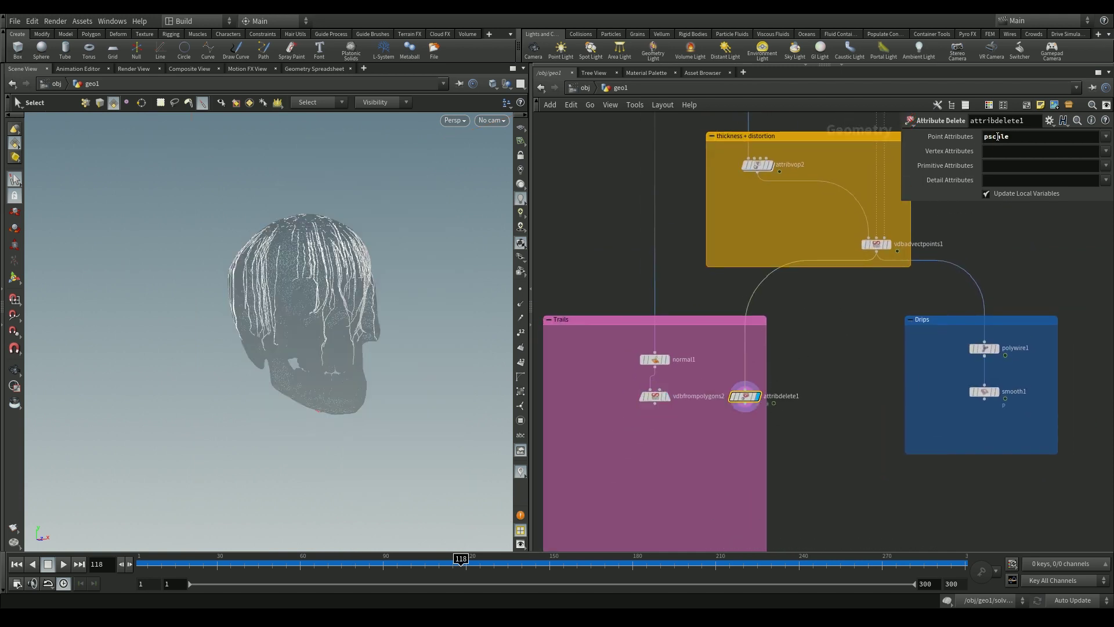
Step: Paste a copy of attribvop2 as attribvop3 under attribdelete1 and display it
{"action": "key", "text": "Tab"}
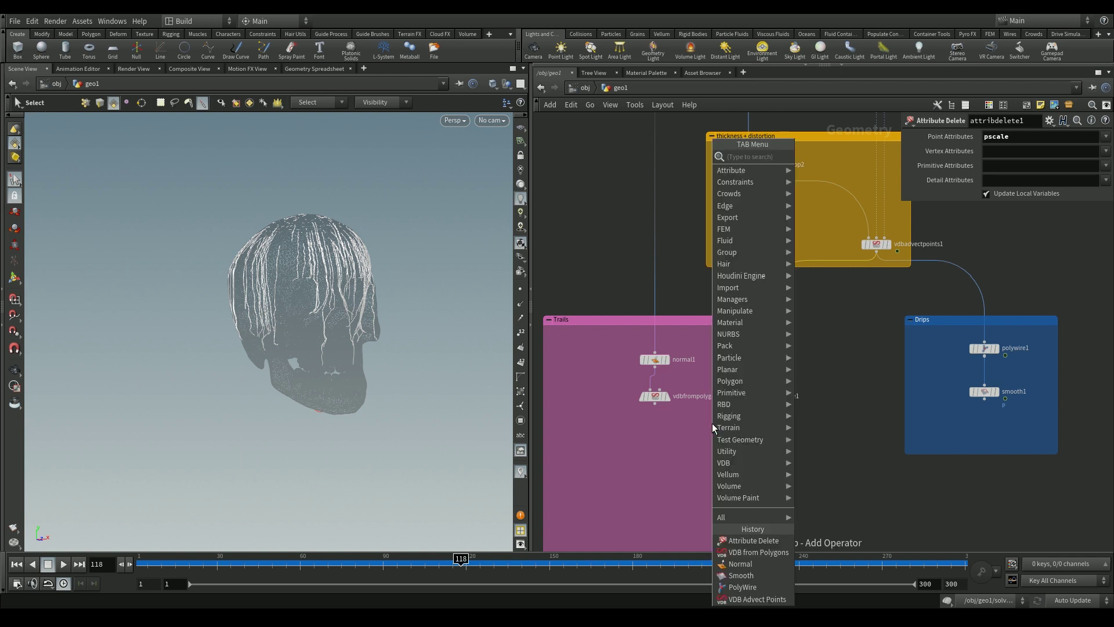
{"action": "key", "text": "Escape"}
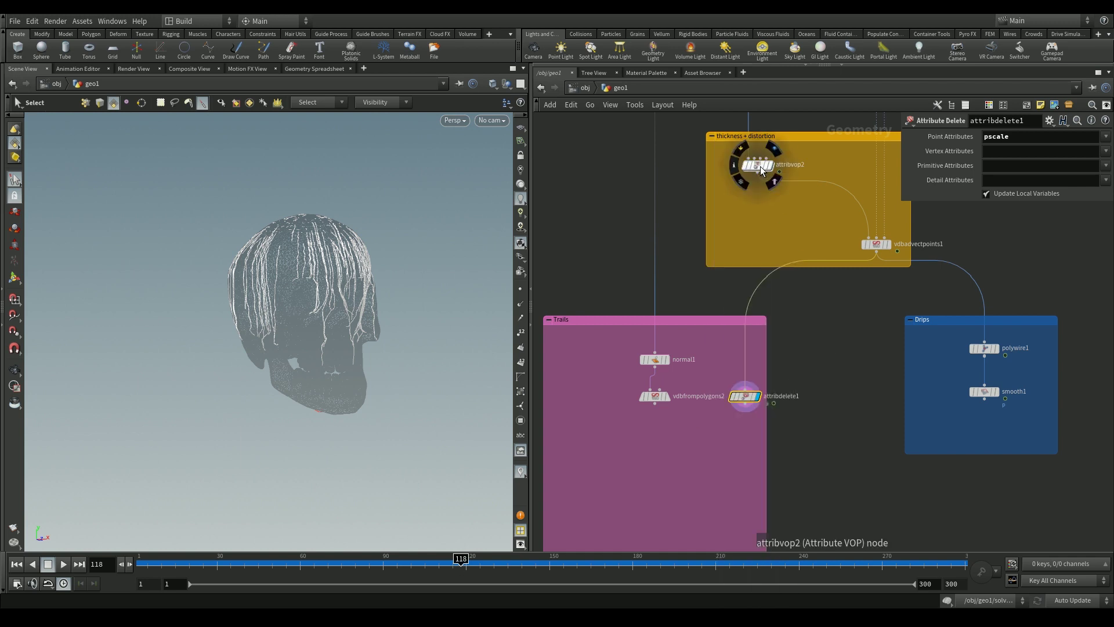
{"action": "left_click", "coordinate": [757, 164]}
{"action": "key", "text": "ctrl+c"}
{"action": "key", "text": "ctrl+v"}
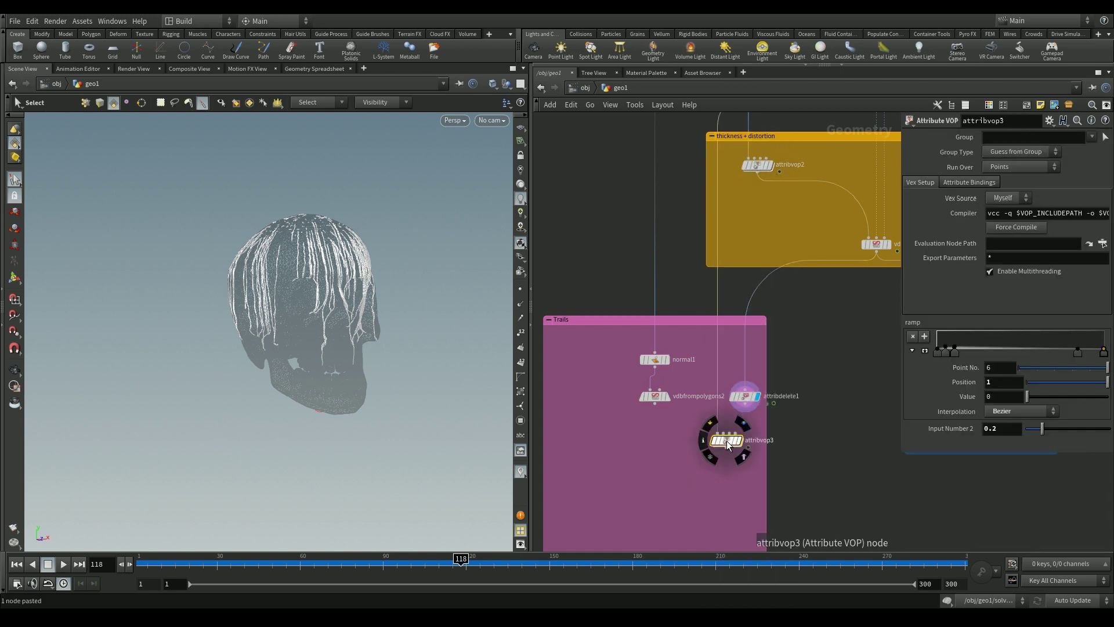
{"action": "left_click", "coordinate": [727, 432]}
{"action": "left_click_drag", "start_coordinate": [727, 432], "coordinate": [735, 430]}
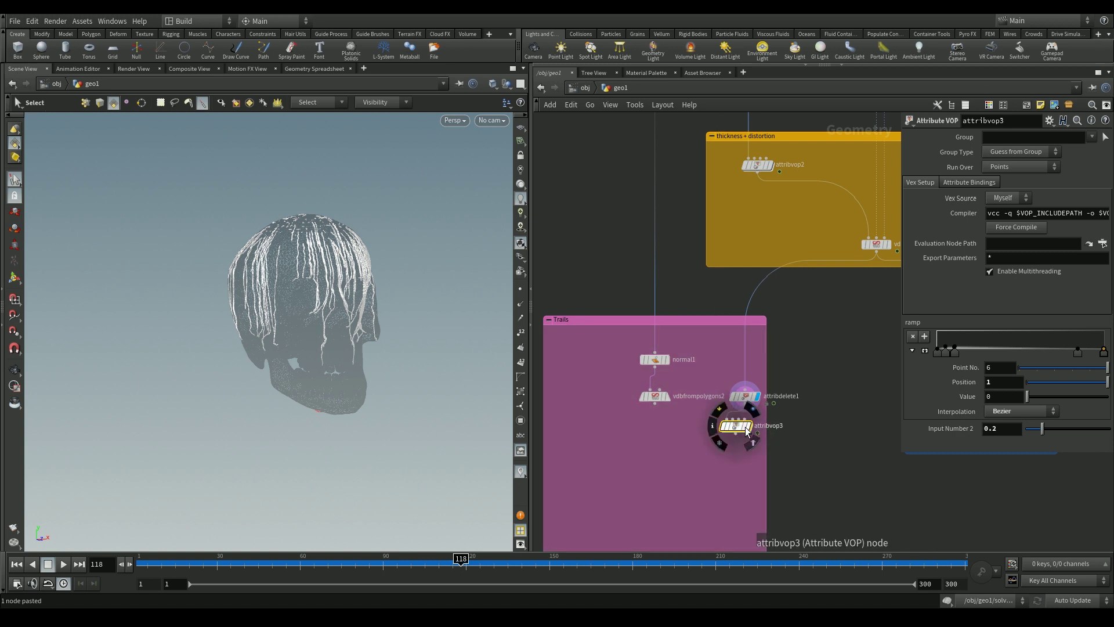
{"action": "left_click", "coordinate": [748, 426]}
Step: Reshape the end of attribvop3's ramp in the expanded curve editor
{"action": "left_click", "coordinate": [925, 351]}
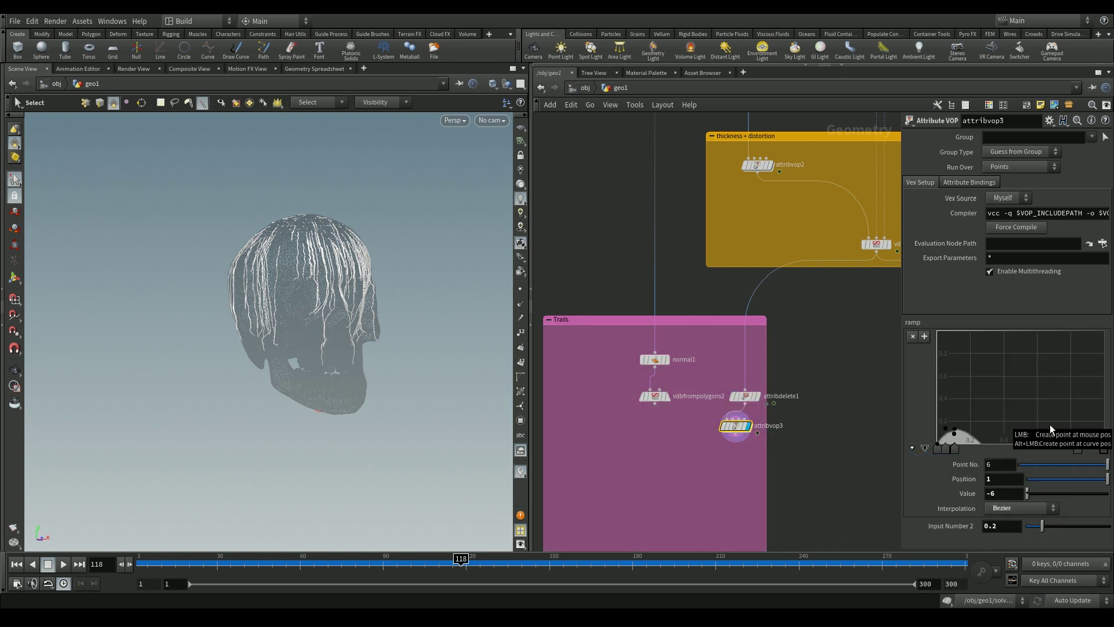
{"action": "left_click_drag", "start_coordinate": [1050, 424], "coordinate": [1084, 417]}
{"action": "left_click", "coordinate": [956, 433]}
{"action": "key", "text": "ctrl+z"}
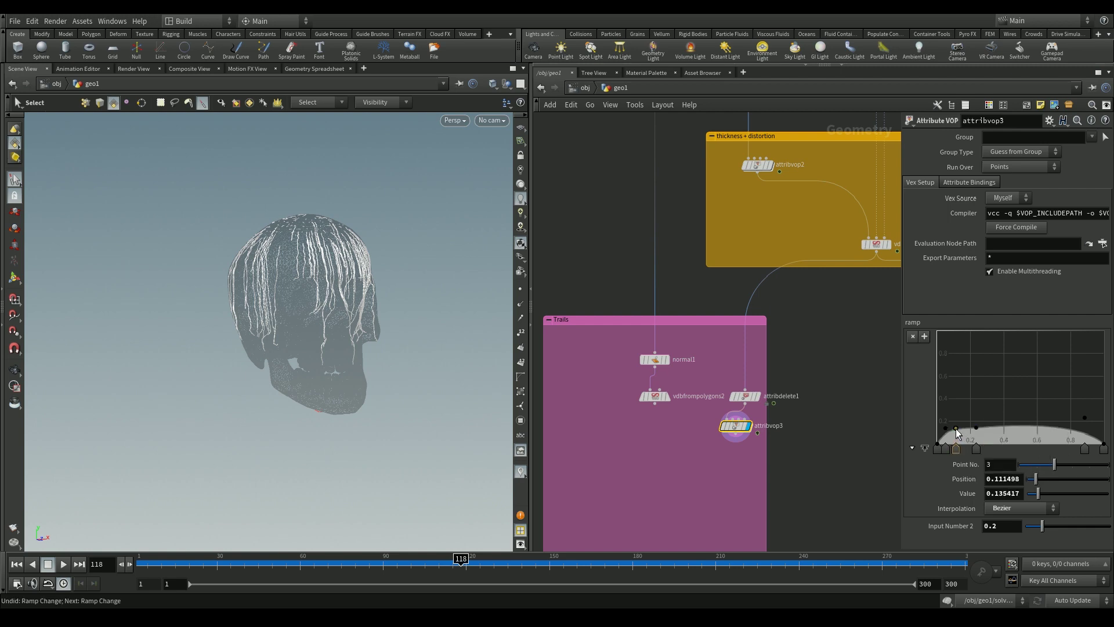
{"action": "scroll", "coordinate": [273, 325], "scroll_direction": "up", "scroll_amount": 5}
Step: Add an Attribute from Volume node with the atfr search
{"action": "key", "text": "Tab"}
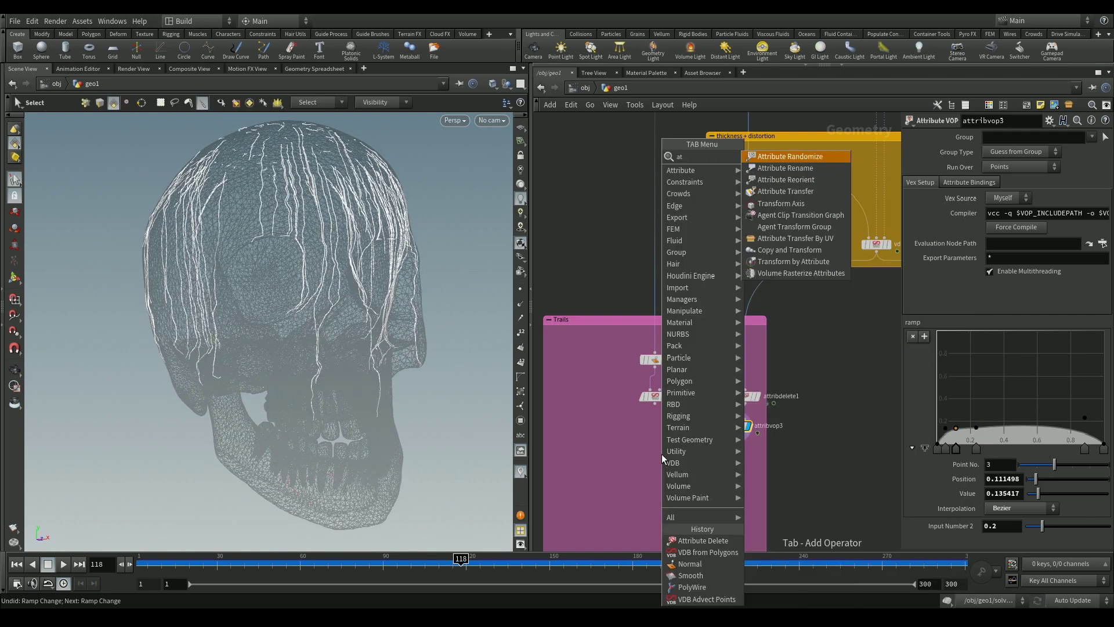
{"action": "type", "text": "atfr"}
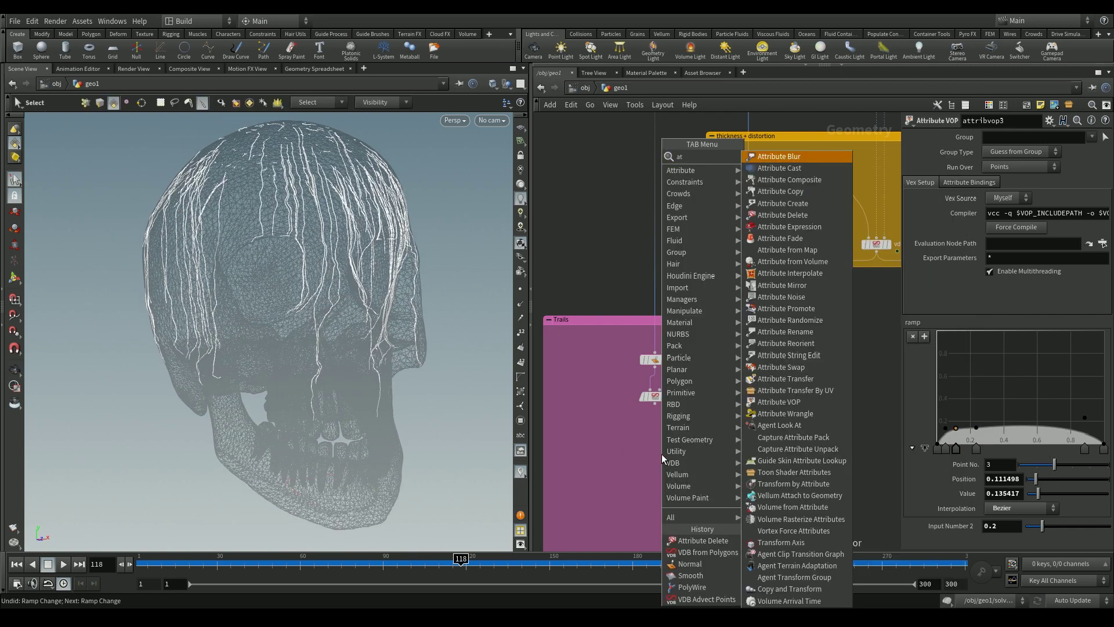
{"action": "key", "text": "Down"}
{"action": "key", "text": "Return"}
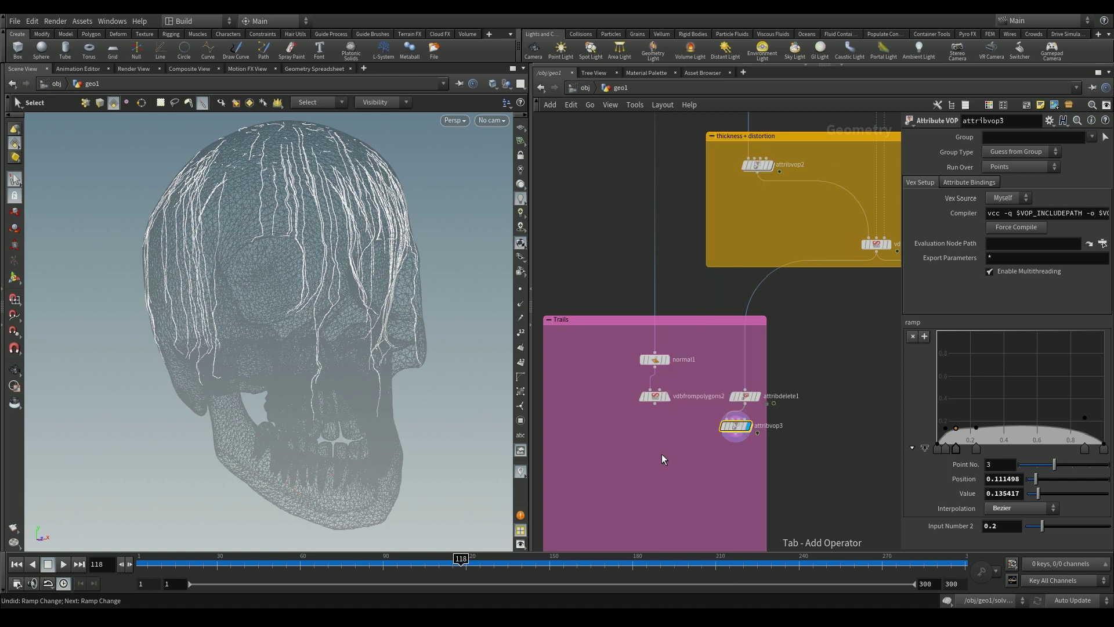
Step: Feed attribvop3 into attribfromvolume1, sampling the dir volume into a dir Vector attribute
{"action": "left_click", "coordinate": [661, 454]}
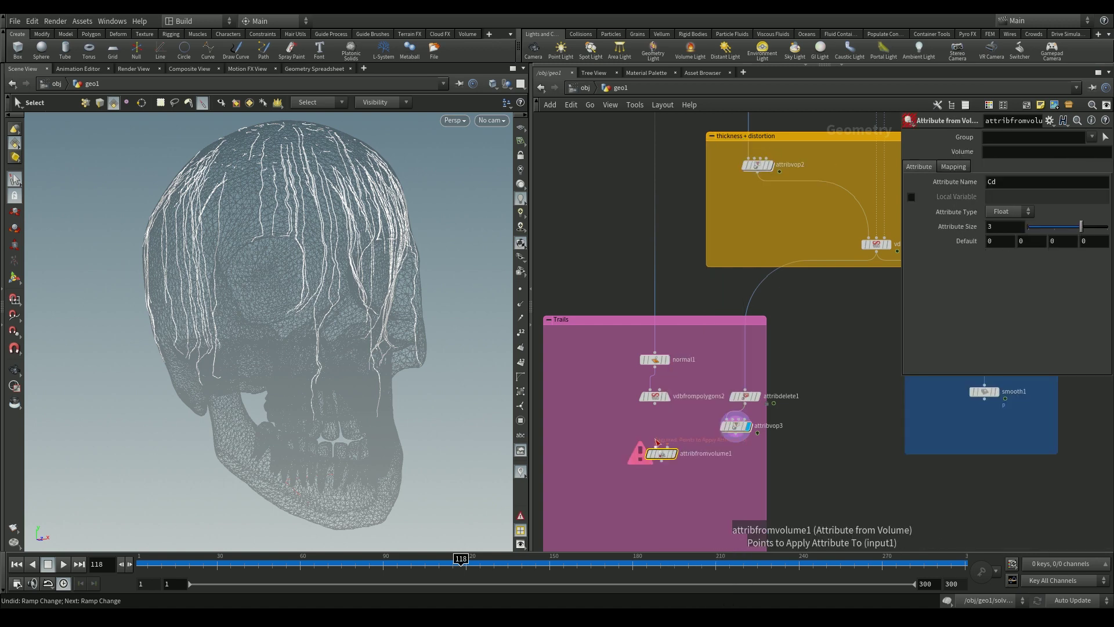
{"action": "left_click", "coordinate": [655, 441]}
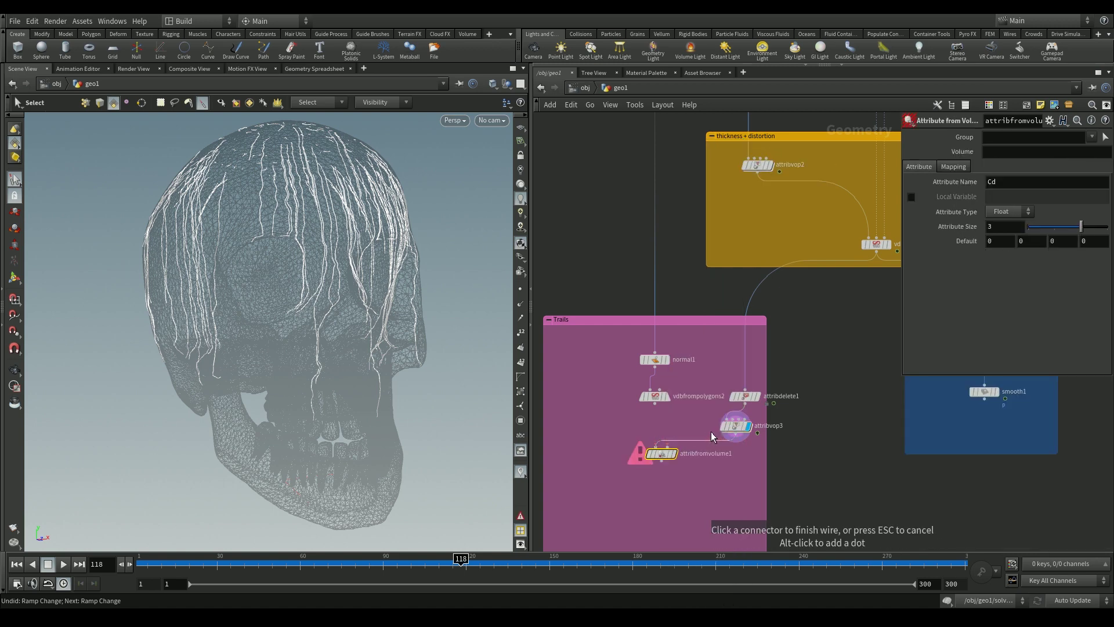
{"action": "left_click", "coordinate": [657, 448]}
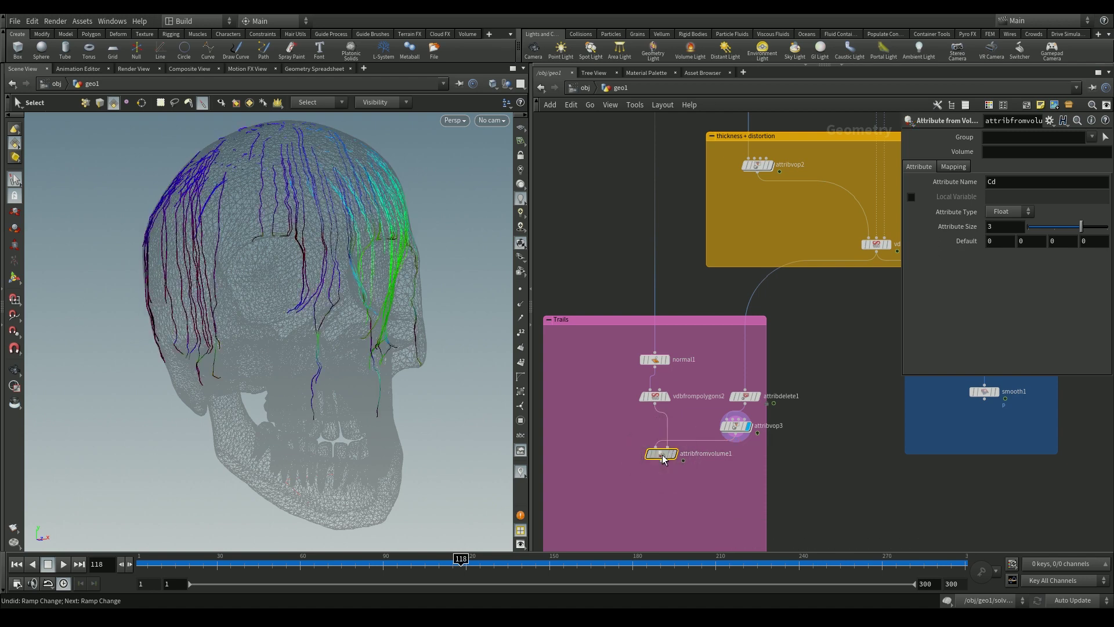
{"action": "left_click_drag", "start_coordinate": [664, 459], "coordinate": [646, 459]}
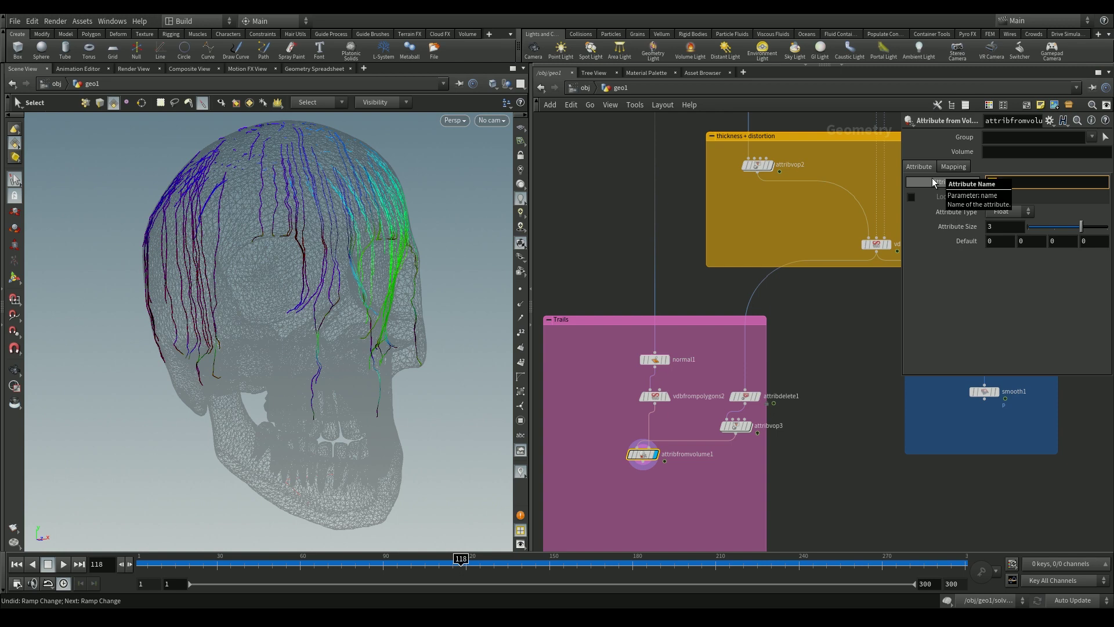
{"action": "key", "text": "Return"}
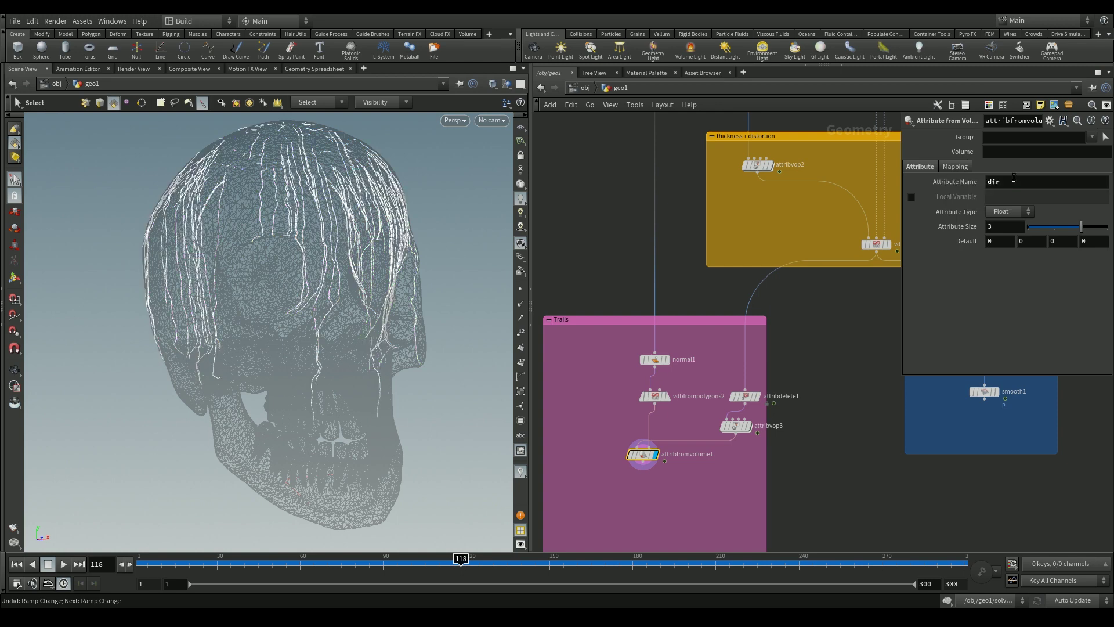
{"action": "left_click", "coordinate": [1019, 152]}
{"action": "type", "text": "dir"}
{"action": "key", "text": "Return"}
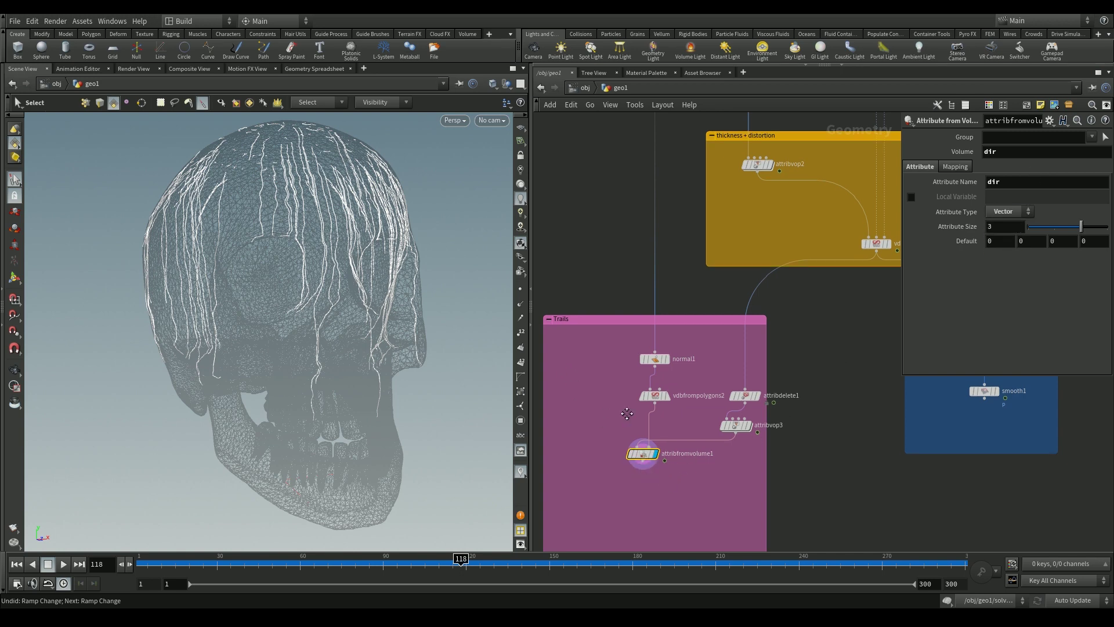
{"action": "middle_click_drag", "start_coordinate": [627, 416], "coordinate": [662, 362]}
Step: Add a displayed Attribute Wrangle below attribfromvolume1 with @N = v@dir;
{"action": "key", "text": "Tab"}
{"action": "type", "text": "aw"}
{"action": "key", "text": "Return"}
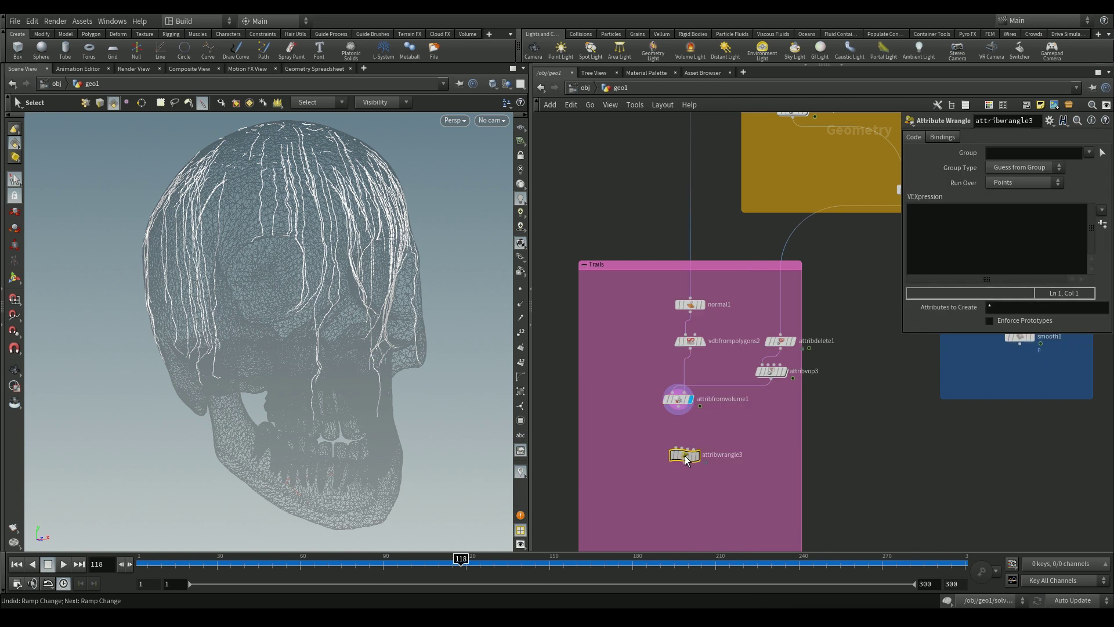
{"action": "left_click", "coordinate": [668, 430]}
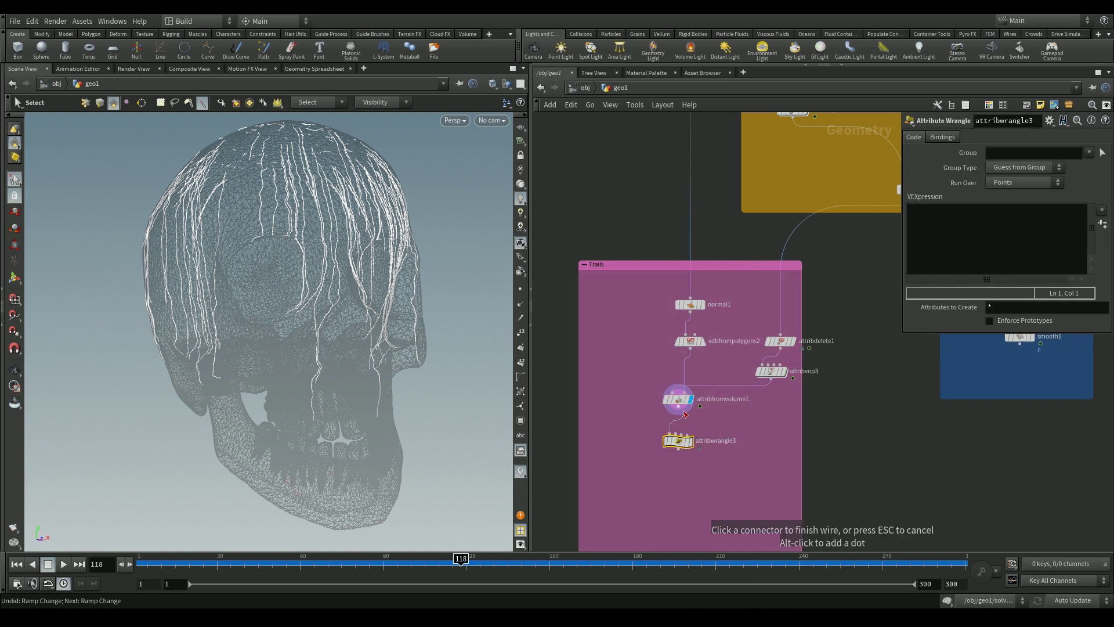
{"action": "left_click", "coordinate": [993, 269]}
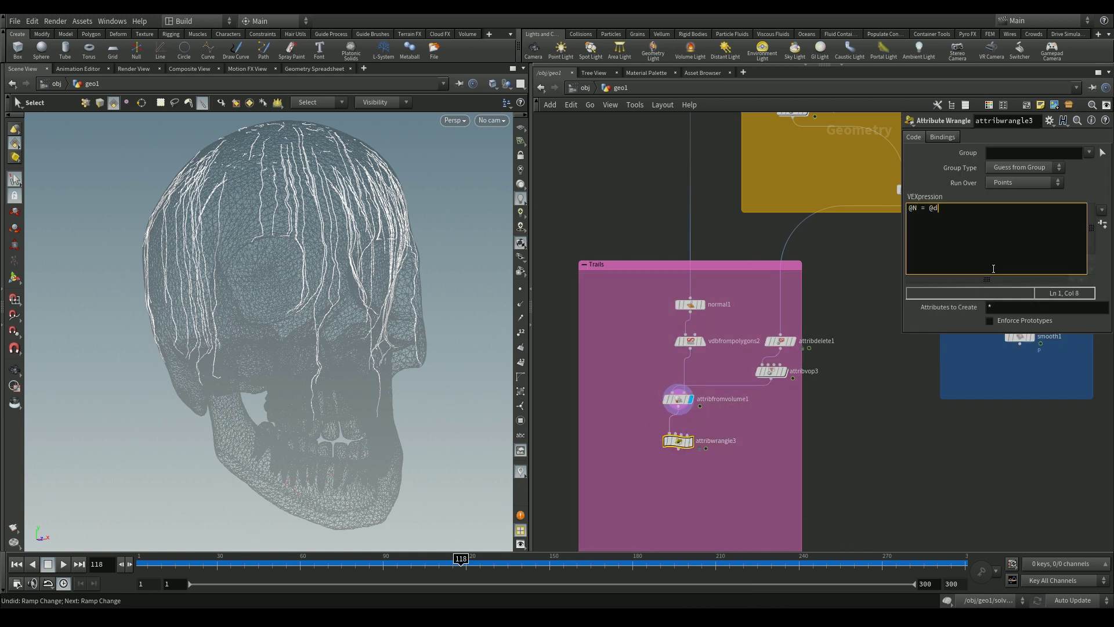
{"action": "key", "text": "Right"}
{"action": "key", "text": "Right"}
{"action": "key", "text": "Right"}
{"action": "type", "text": ";"}
{"action": "left_click", "coordinate": [690, 441]}
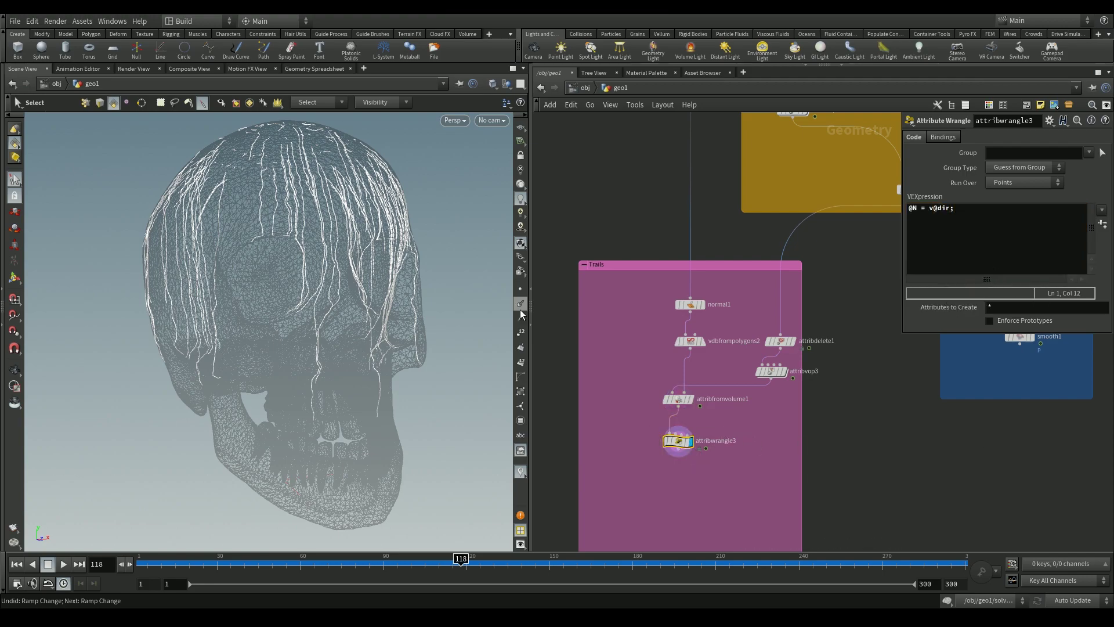
Step: Turn on point normal display and orbit the head to inspect the trails
{"action": "left_click", "coordinate": [521, 307]}
{"action": "key", "text": "Escape"}
{"action": "left_click_drag", "start_coordinate": [302, 279], "coordinate": [338, 331]}
{"action": "key", "text": "s"}
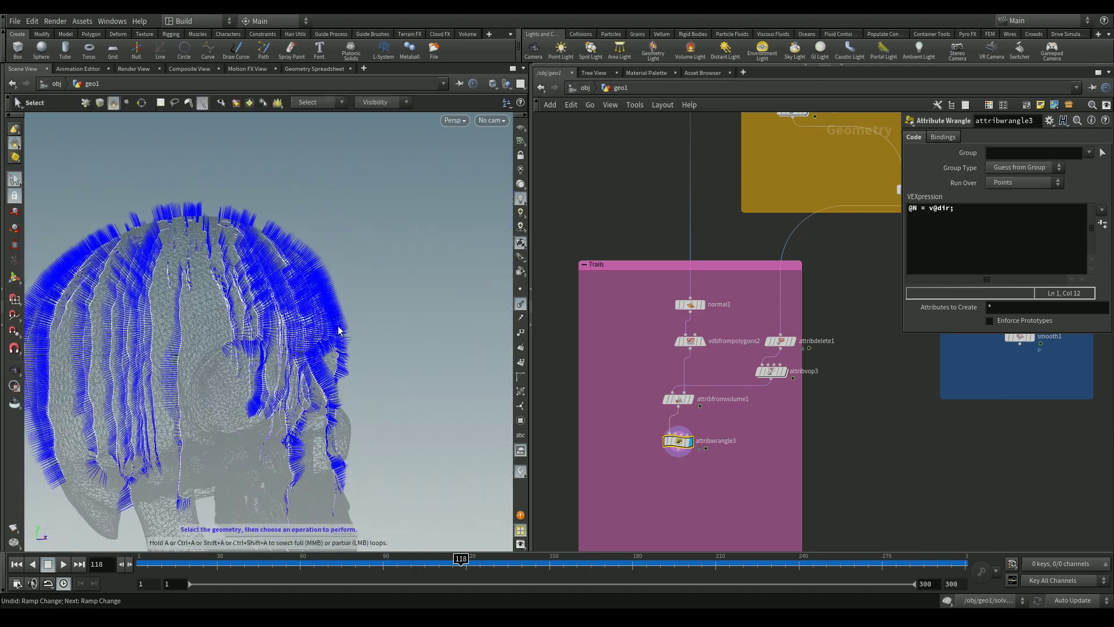
{"action": "middle_click_drag", "start_coordinate": [710, 496], "coordinate": [764, 416]}
Step: Save the scene and add circle1 in the Trails box as an 8-division polygon circle
{"action": "key", "text": "ctrl+s"}
{"action": "key", "text": "Tab"}
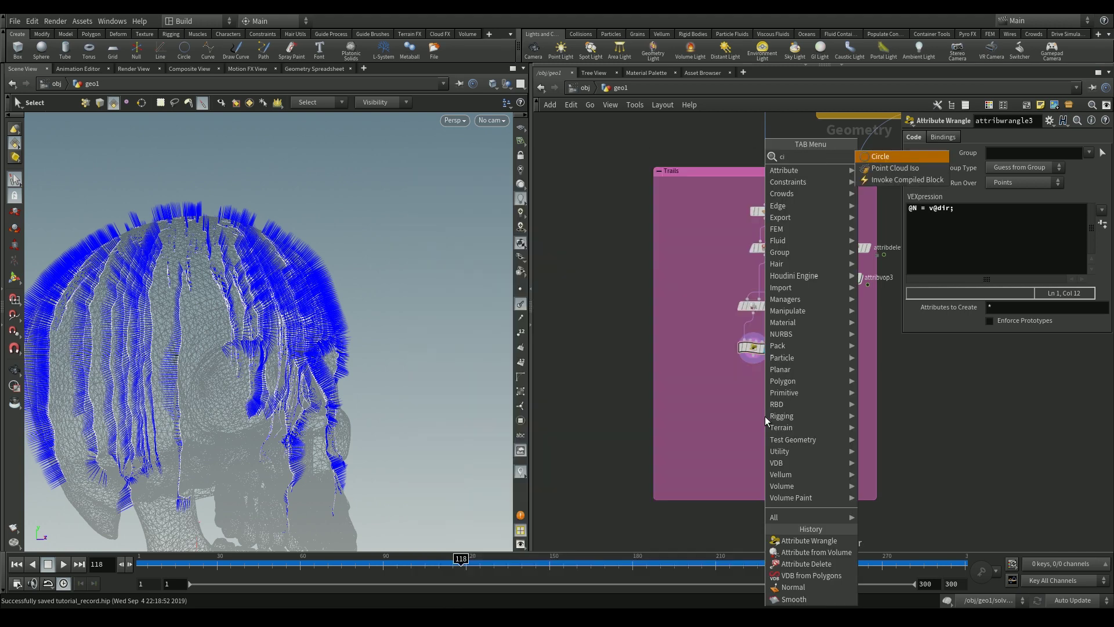
{"action": "type", "text": "circle"}
{"action": "key", "text": "Return"}
{"action": "left_click", "coordinate": [682, 341]}
{"action": "left_click", "coordinate": [1016, 139]}
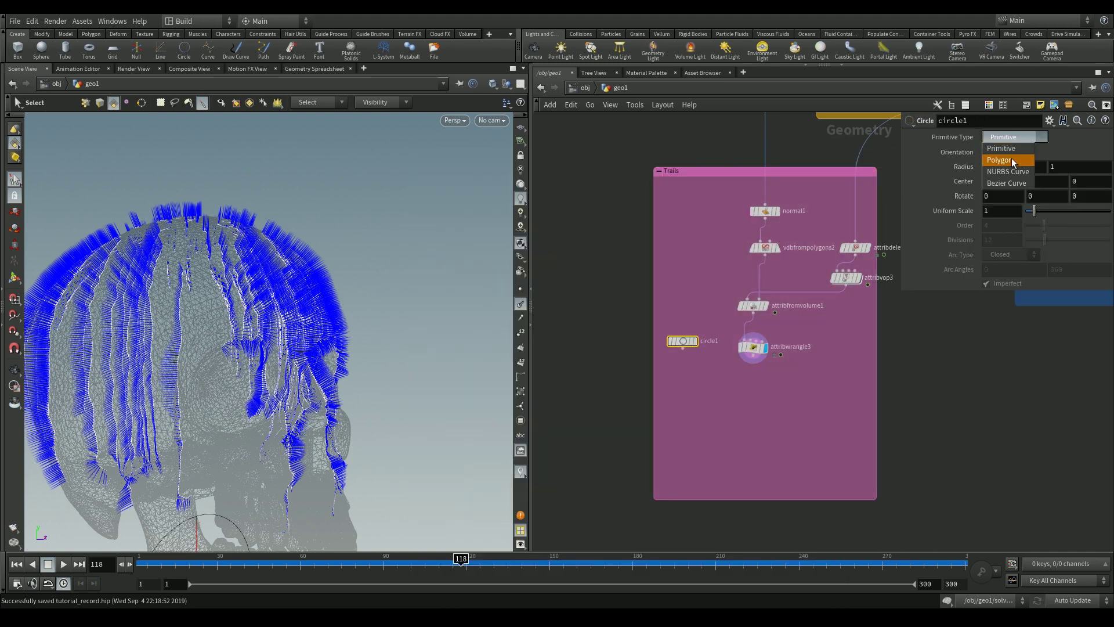
{"action": "left_click", "coordinate": [1012, 154]}
{"action": "type", "text": "8"}
{"action": "key", "text": "Return"}
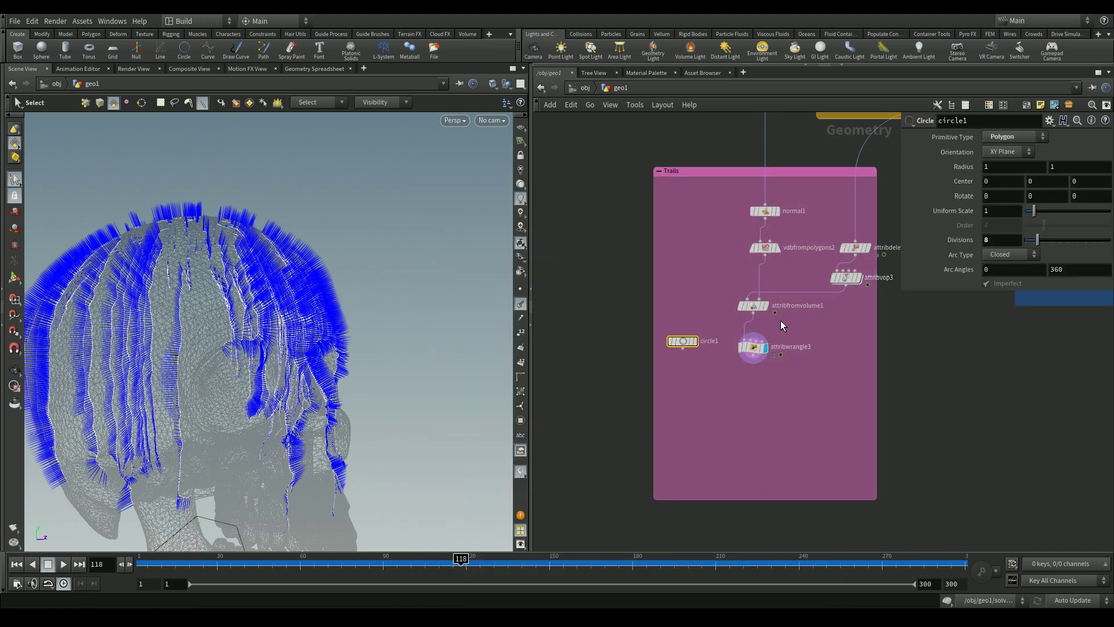
{"action": "left_click_drag", "start_coordinate": [682, 341], "coordinate": [678, 347]}
Step: Add sweep1 below attribwrangle3, wire the wrangle into it, and display its result
{"action": "key", "text": "Tab"}
{"action": "type", "text": "sweep"}
{"action": "key", "text": "Return"}
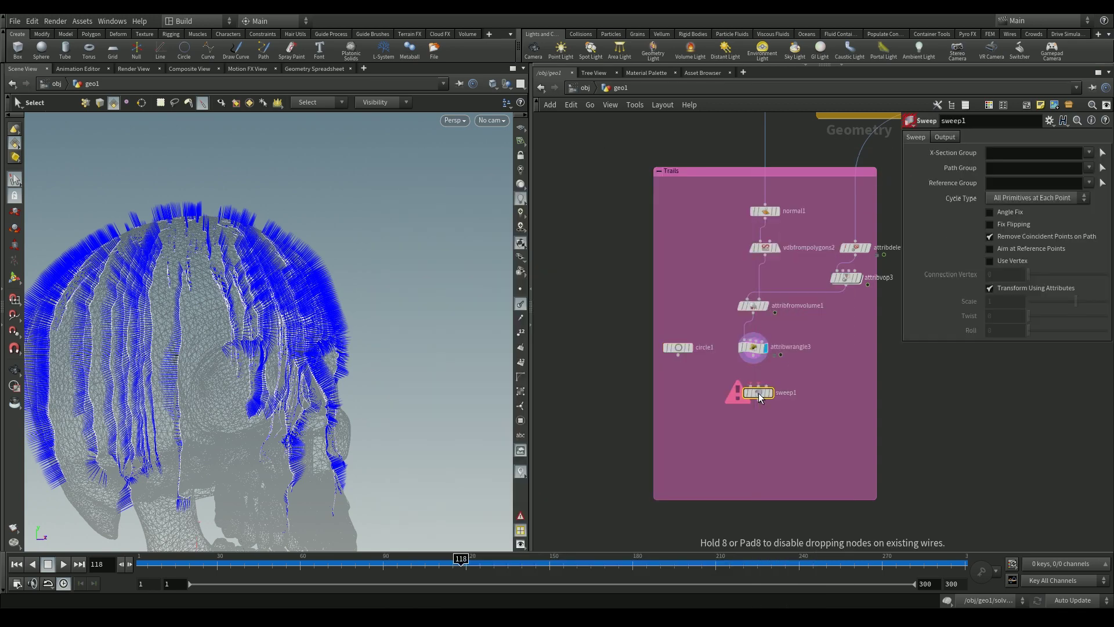
{"action": "left_click", "coordinate": [754, 398]}
{"action": "left_click_drag", "start_coordinate": [749, 357], "coordinate": [753, 396]}
{"action": "left_click", "coordinate": [765, 401]}
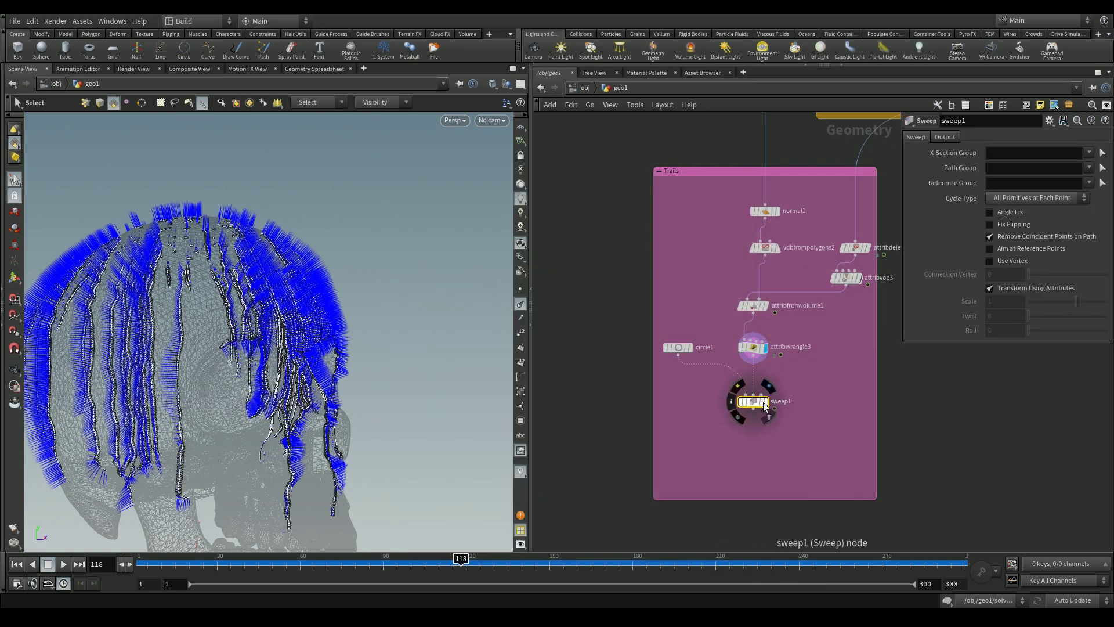
{"action": "key", "text": "Escape"}
{"action": "scroll", "coordinate": [423, 366], "scroll_direction": "up", "scroll_amount": 8}
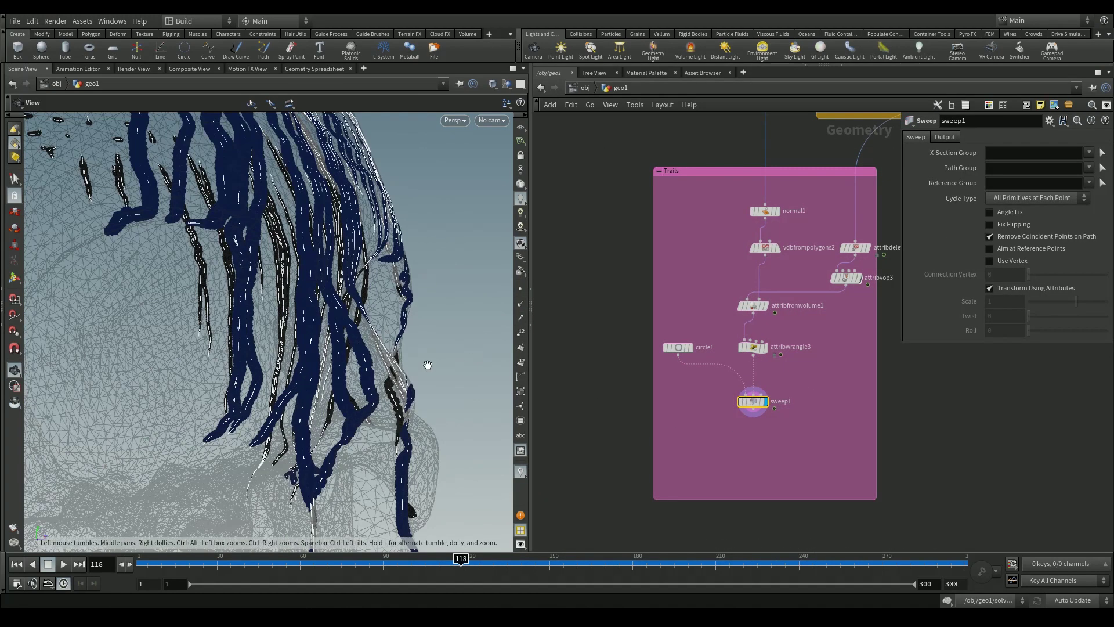
{"action": "left_click_drag", "start_coordinate": [119, 336], "coordinate": [244, 341]}
{"action": "scroll", "coordinate": [780, 321], "scroll_direction": "up", "scroll_amount": 2}
Step: Set circle1's radius to 0.4 and rotation to 90 to thin the swept strands
{"action": "left_click", "coordinate": [658, 352]}
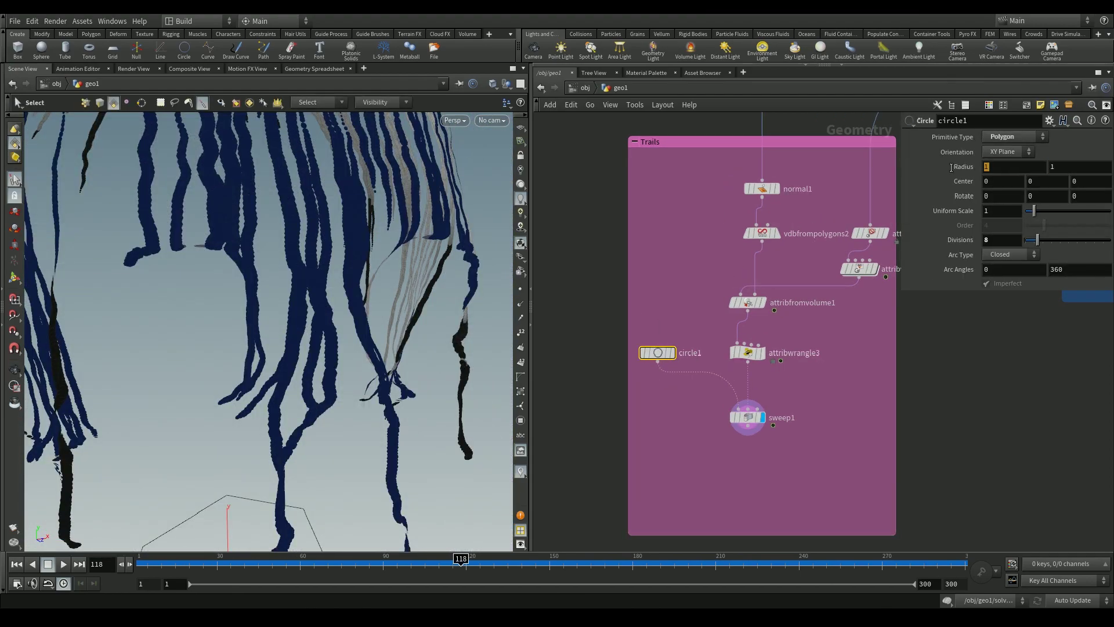
{"action": "type", "text": "0.4"}
{"action": "key", "text": "Return"}
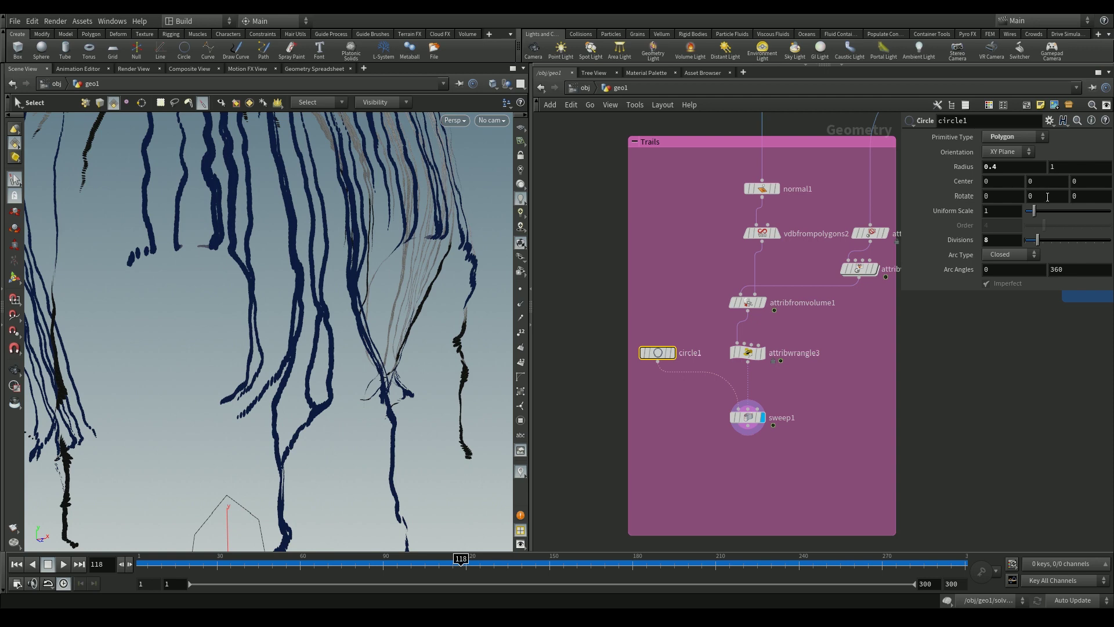
{"action": "left_click", "coordinate": [999, 196]}
{"action": "type", "text": "90"}
{"action": "key", "text": "Return"}
{"action": "key", "text": "Escape"}
{"action": "left_click_drag", "start_coordinate": [453, 294], "coordinate": [320, 371]}
{"action": "key", "text": "s"}
{"action": "middle_click_drag", "start_coordinate": [770, 475], "coordinate": [769, 420]}
{"action": "key", "text": "Tab"}
{"action": "key", "text": "Escape"}
{"action": "left_click", "coordinate": [749, 365]}
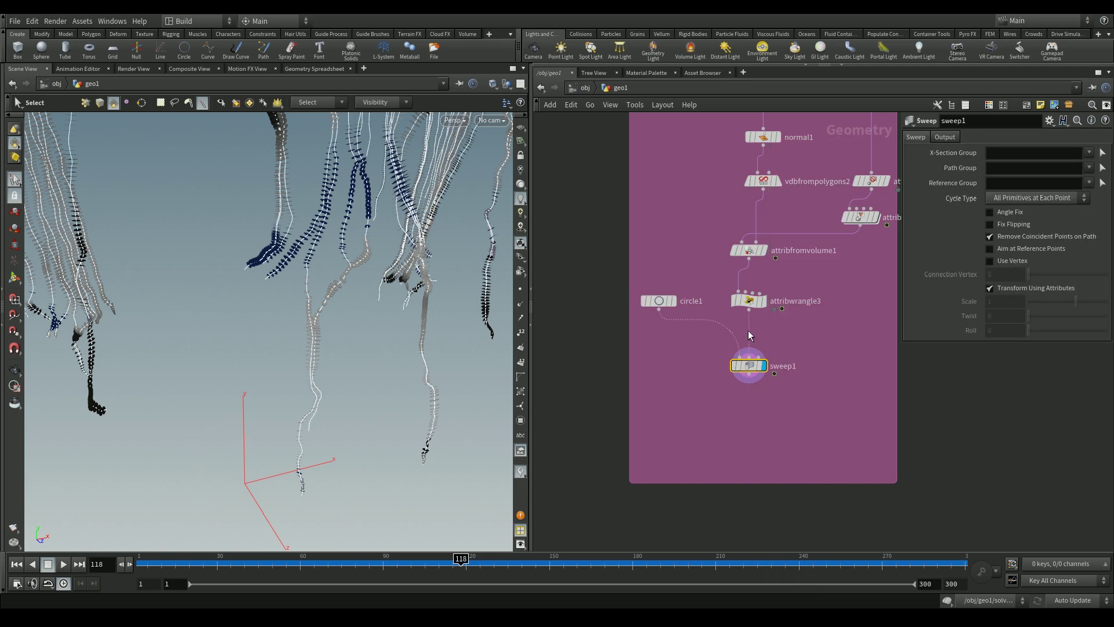
Step: Set sweep1's Skin Output to Skin Unclosed and orbit closer to the strands
{"action": "left_click", "coordinate": [946, 138]}
{"action": "left_click", "coordinate": [1011, 197]}
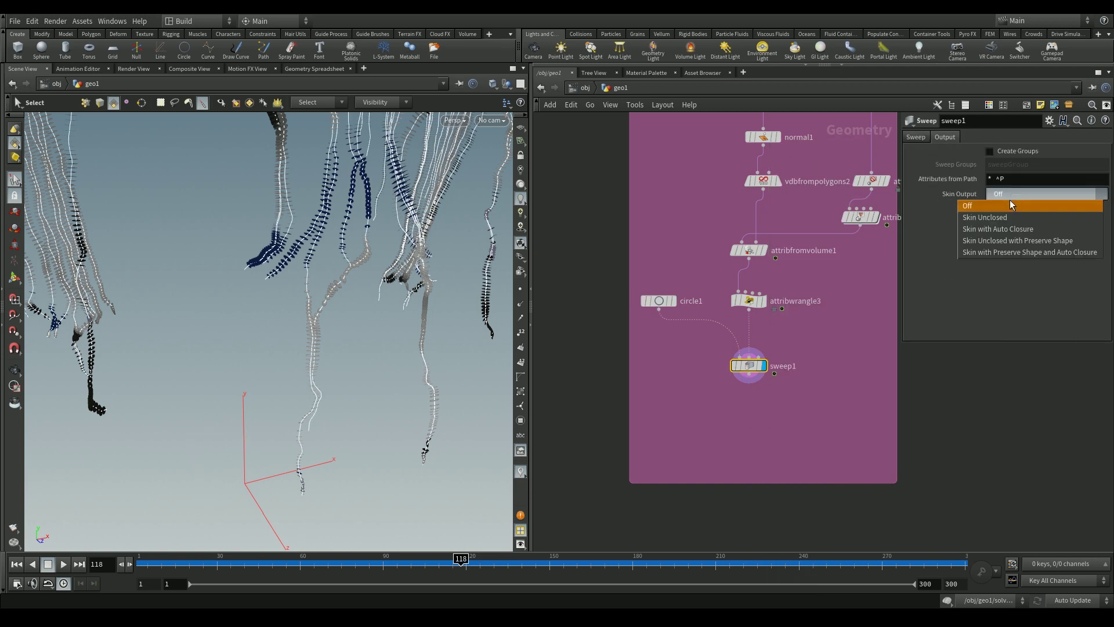
{"action": "left_click", "coordinate": [999, 218]}
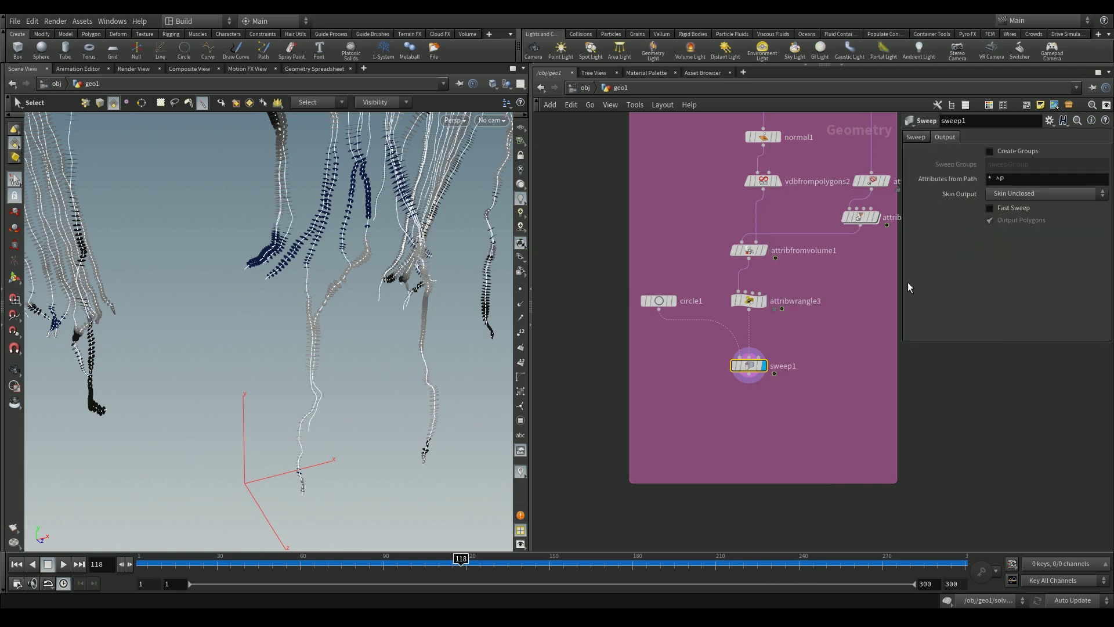
{"action": "left_click", "coordinate": [876, 346]}
{"action": "key", "text": "Escape"}
{"action": "left_click_drag", "start_coordinate": [304, 322], "coordinate": [360, 373]}
{"action": "key", "text": "s"}
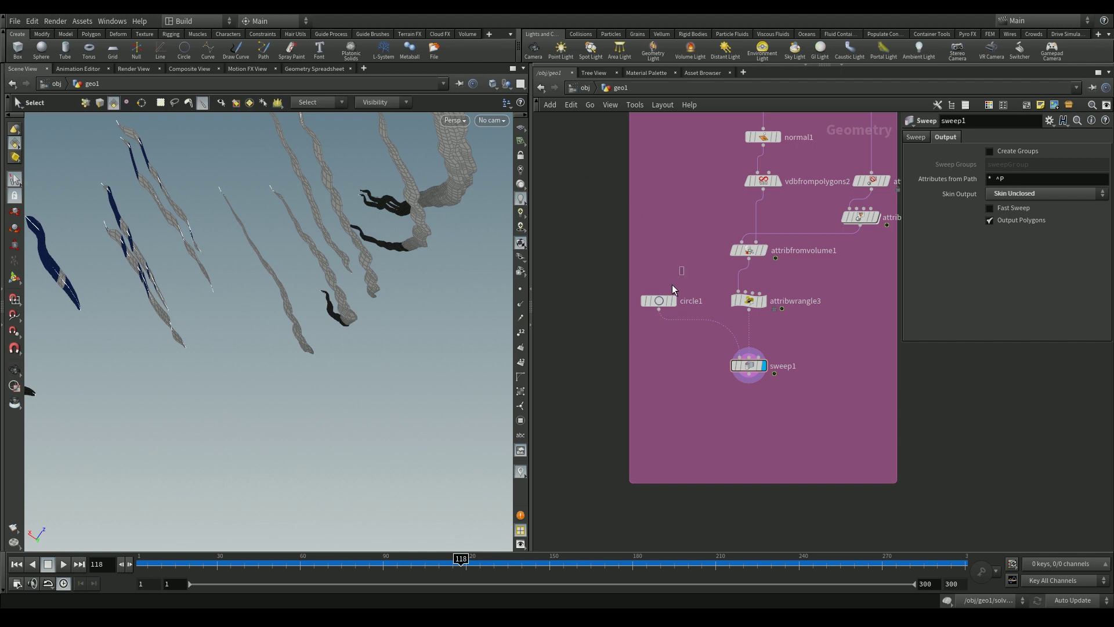
Step: Review circle1's settings, orbit the strands, and create a Normal node after sweep1
{"action": "left_click", "coordinate": [661, 301]}
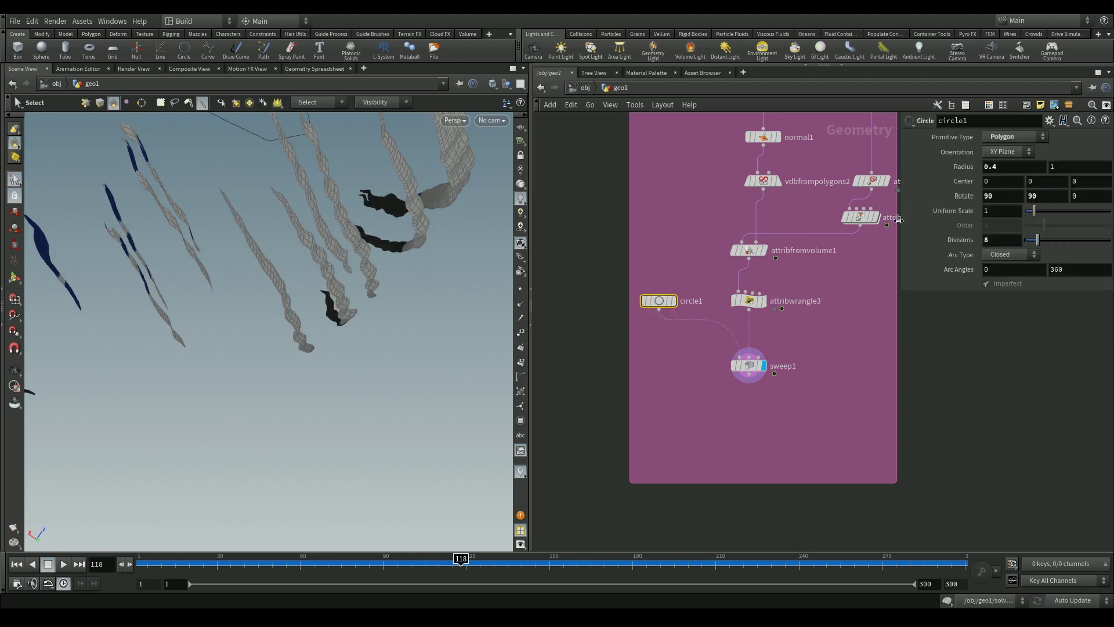
{"action": "key", "text": "Escape"}
{"action": "left_click_drag", "start_coordinate": [343, 311], "coordinate": [378, 311]}
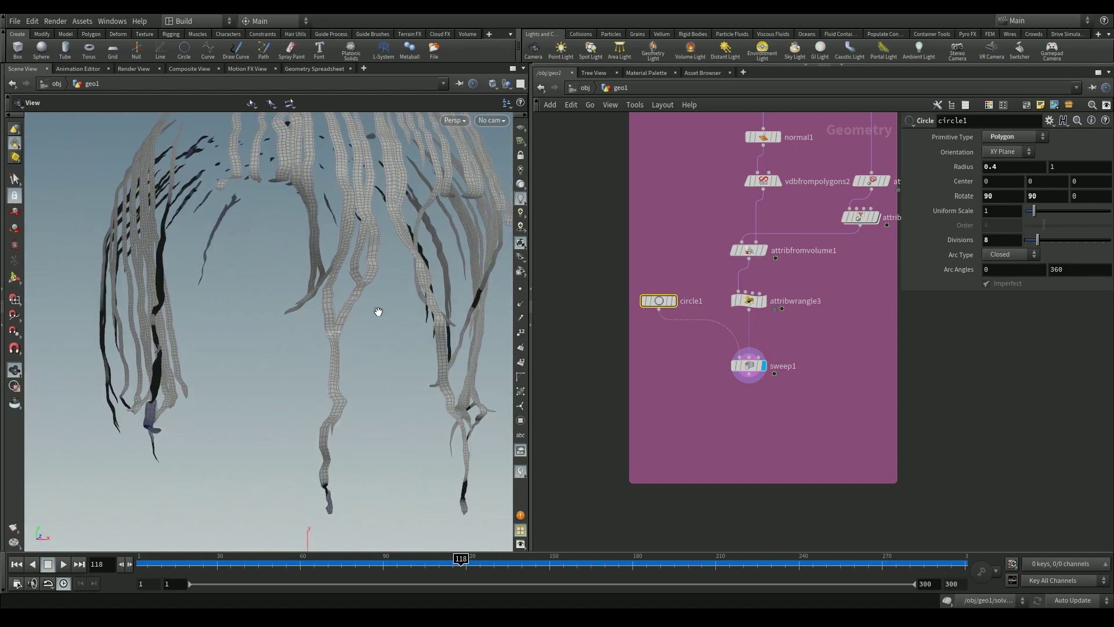
{"action": "left_click", "coordinate": [749, 366]}
{"action": "key", "text": "Tab"}
{"action": "type", "text": "normal"}
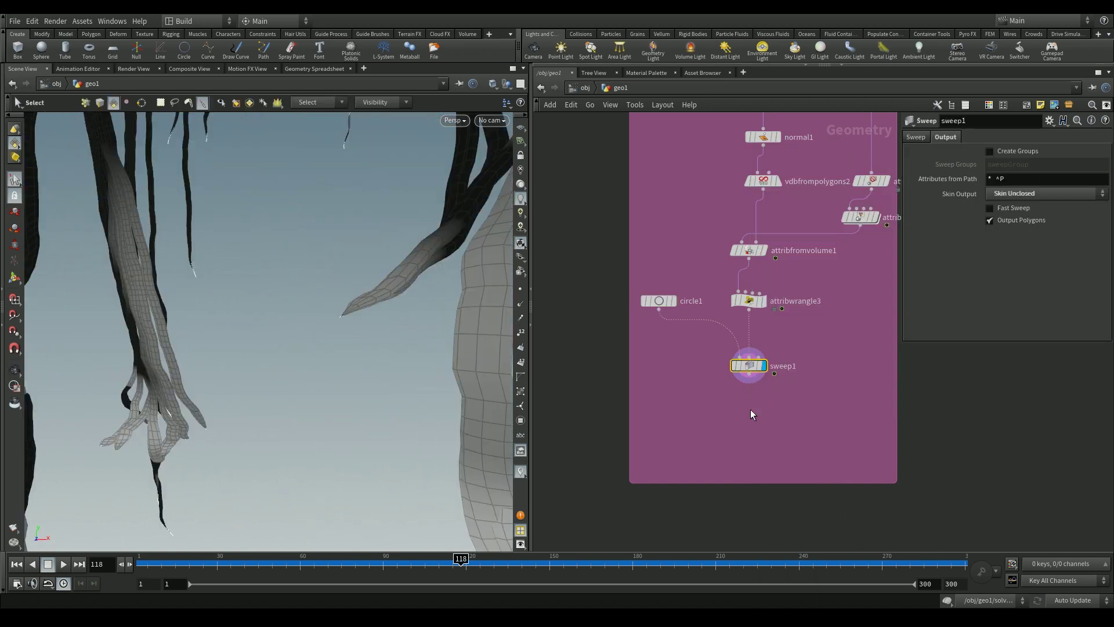
{"action": "key", "text": "Return"}
Step: Place normal2 below sweep1, wire sweep1 into it, and display its result
{"action": "left_click", "coordinate": [750, 412]}
{"action": "left_click", "coordinate": [749, 373]}
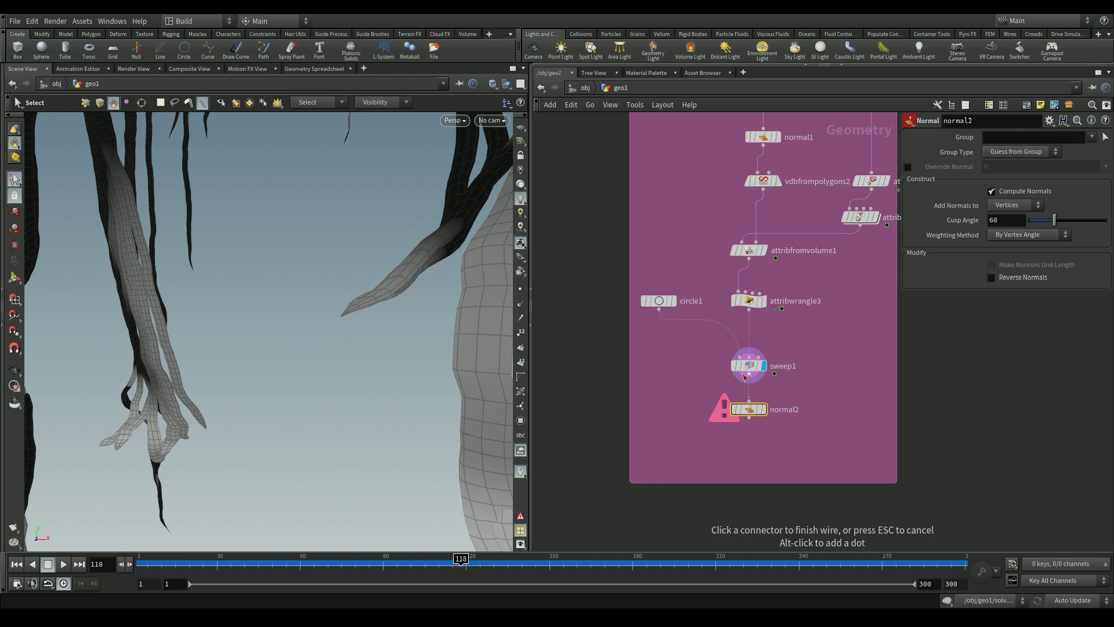
{"action": "left_click", "coordinate": [749, 402]}
{"action": "key", "text": "Escape"}
{"action": "mouse_move", "coordinate": [249, 372]}
{"action": "left_mouse_down"}
{"action": "mouse_move", "coordinate": [269, 380]}
{"action": "mouse_move", "coordinate": [319, 358]}
{"action": "mouse_move", "coordinate": [269, 375]}
{"action": "left_mouse_up"}
Step: Add VDB from Polygons after normal2 with voxel size 0.006
{"action": "key", "text": "Tab"}
{"action": "type", "text": "vdb from pol"}
{"action": "key", "text": "Return"}
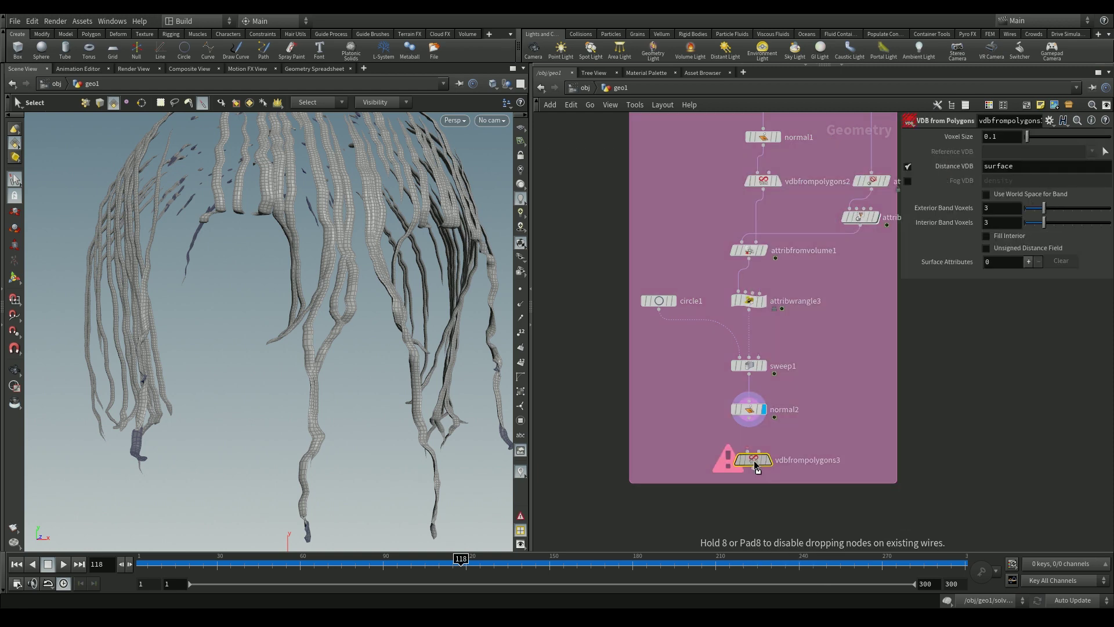
{"action": "left_click", "coordinate": [748, 456]}
{"action": "left_click", "coordinate": [744, 448]}
{"action": "left_click", "coordinate": [750, 419]}
{"action": "left_click", "coordinate": [1007, 136]}
{"action": "type", "text": "0.00"}
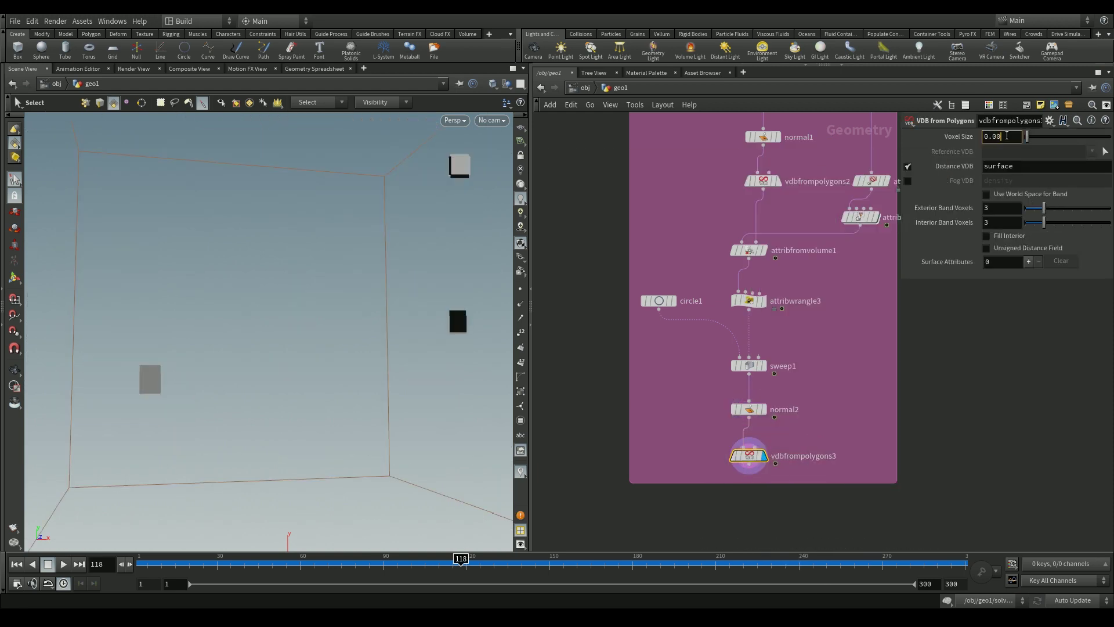
{"action": "type", "text": "6"}
{"action": "key", "text": "Return"}
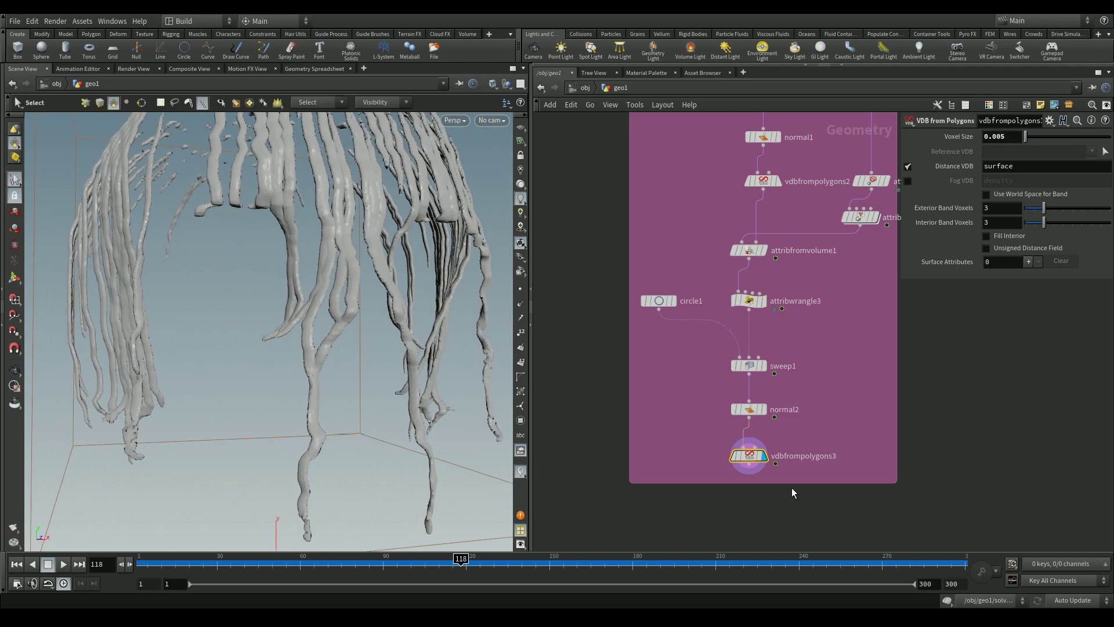
Step: Add convertvdb1 below the VDB node, set to convert to polygons
{"action": "middle_click_drag", "start_coordinate": [820, 507], "coordinate": [863, 455]}
{"action": "key", "text": "Tab"}
{"action": "key", "text": "Return"}
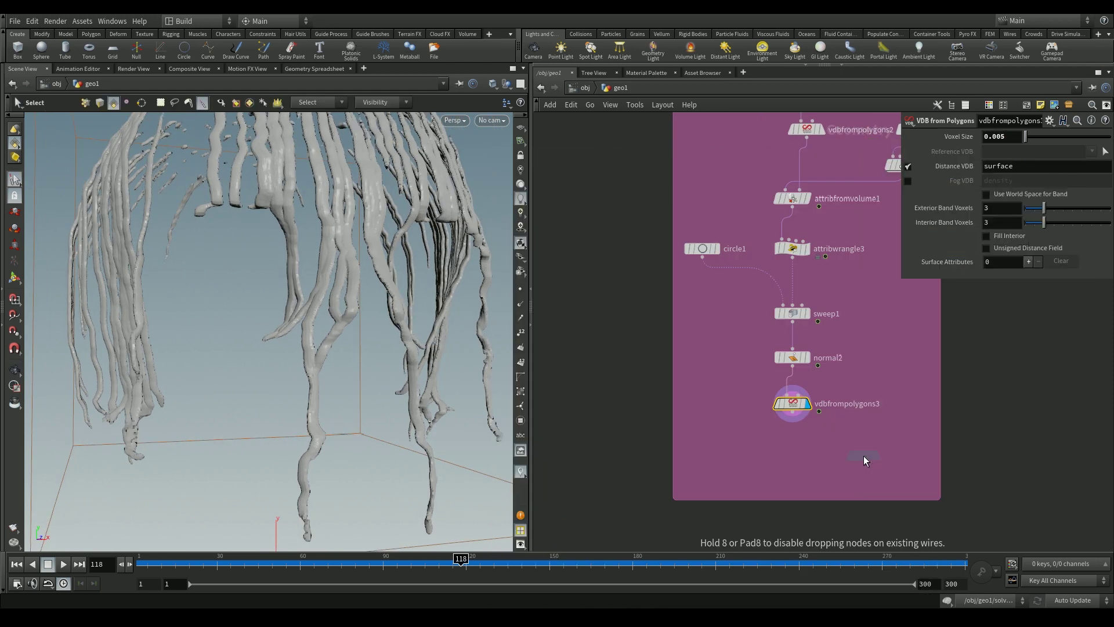
{"action": "left_click", "coordinate": [792, 454]}
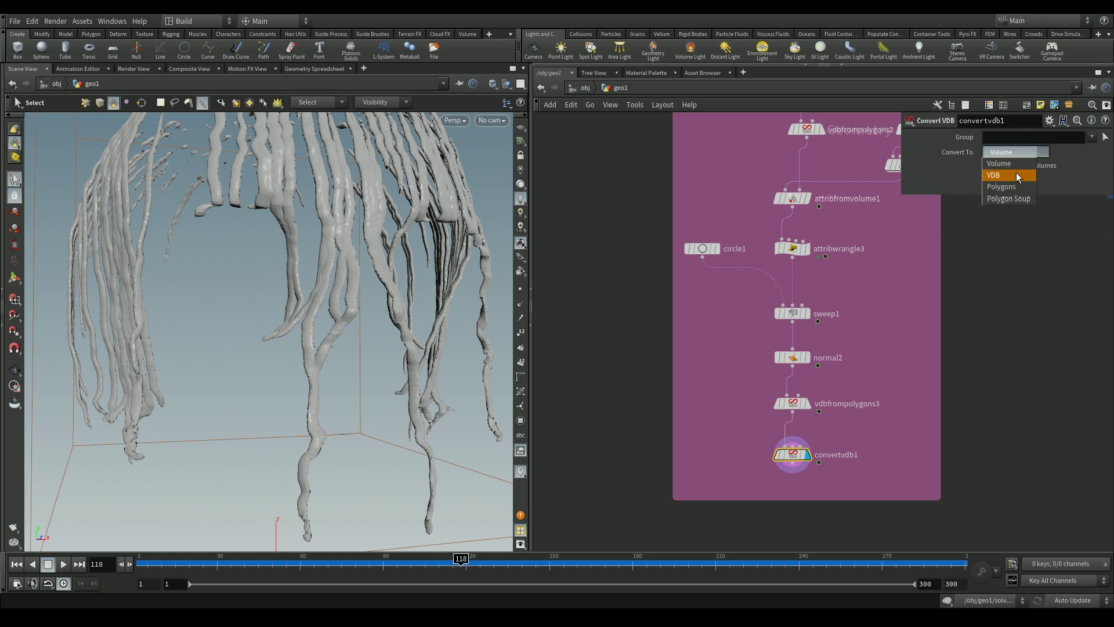
{"action": "left_click", "coordinate": [1003, 187]}
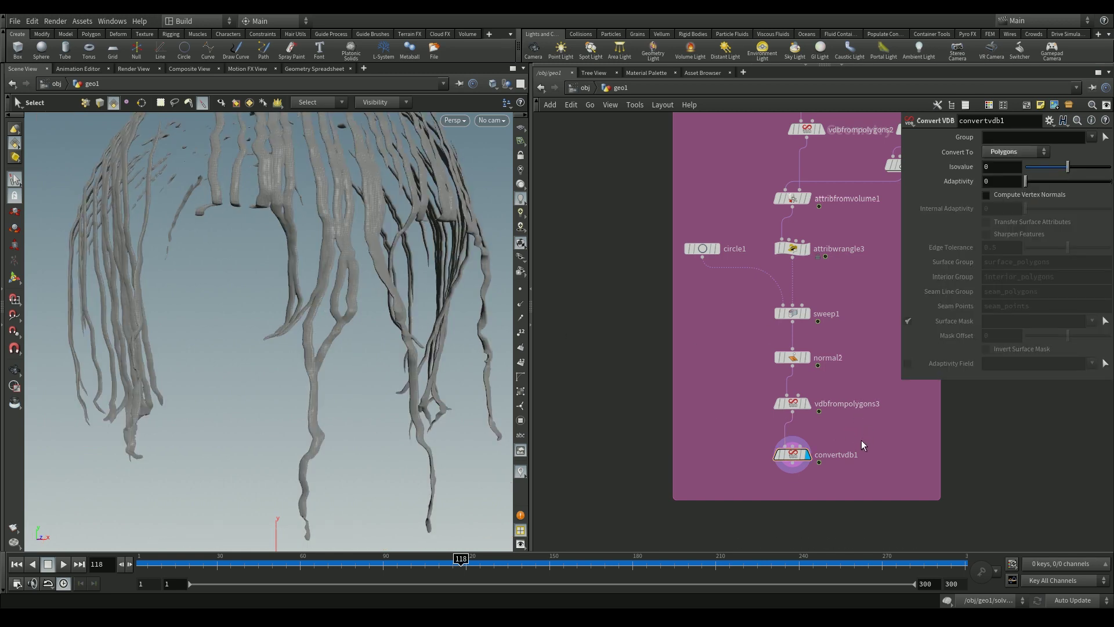
Step: Create a merge node beneath convertvdb1
{"action": "key", "text": "Tab"}
{"action": "type", "text": "merge"}
{"action": "key", "text": "Return"}
{"action": "left_click", "coordinate": [970, 490]}
Step: Connect smooth1 and file1 into merge1 alongside convertvdb1
{"action": "key", "text": "h"}
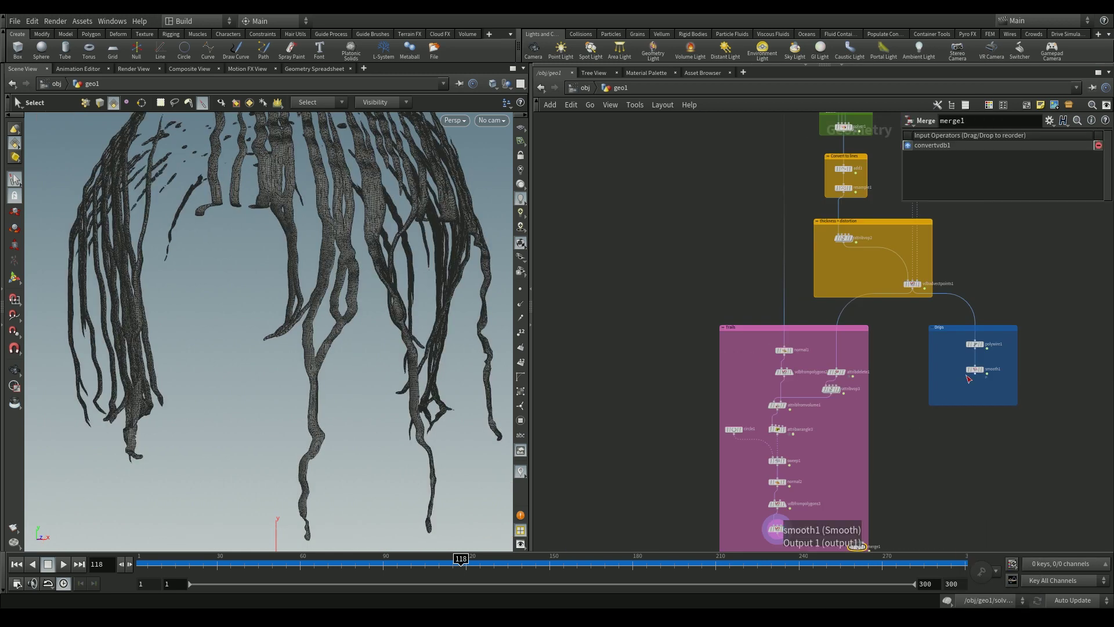
{"action": "left_click", "coordinate": [858, 440]}
{"action": "left_click", "coordinate": [859, 513]}
{"action": "scroll", "coordinate": [848, 319], "scroll_direction": "up", "scroll_amount": 3}
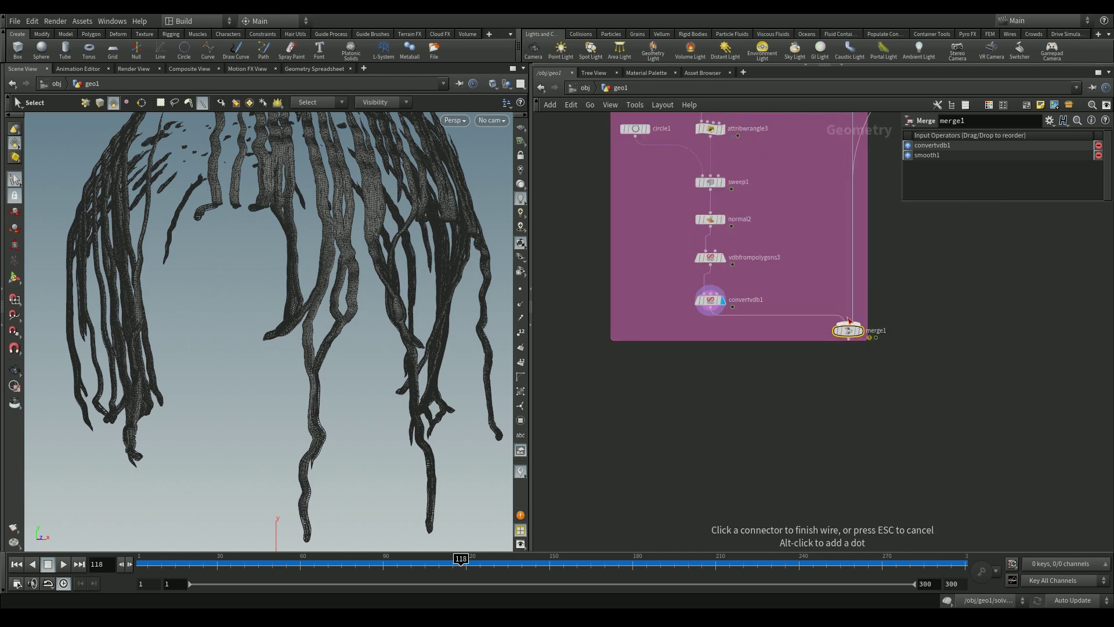
{"action": "left_click", "coordinate": [849, 323]}
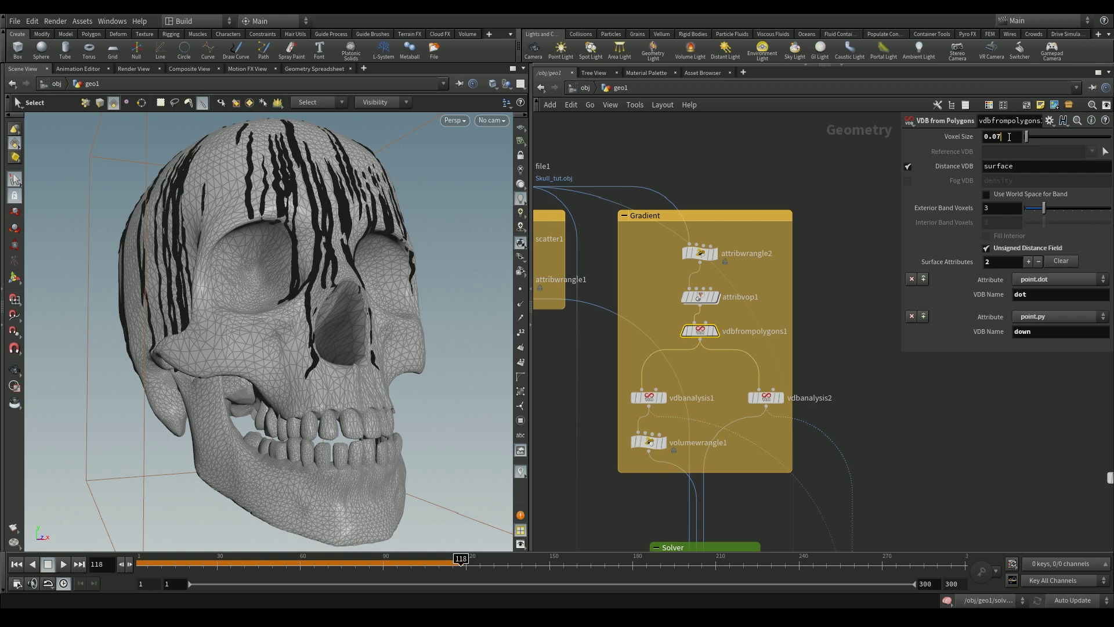
Step: Change vdbfrompolygons1's voxel size to 0.03
{"action": "left_click", "coordinate": [1009, 137]}
{"action": "key", "text": "BackSpace"}
{"action": "type", "text": "3"}
{"action": "key", "text": "Return"}
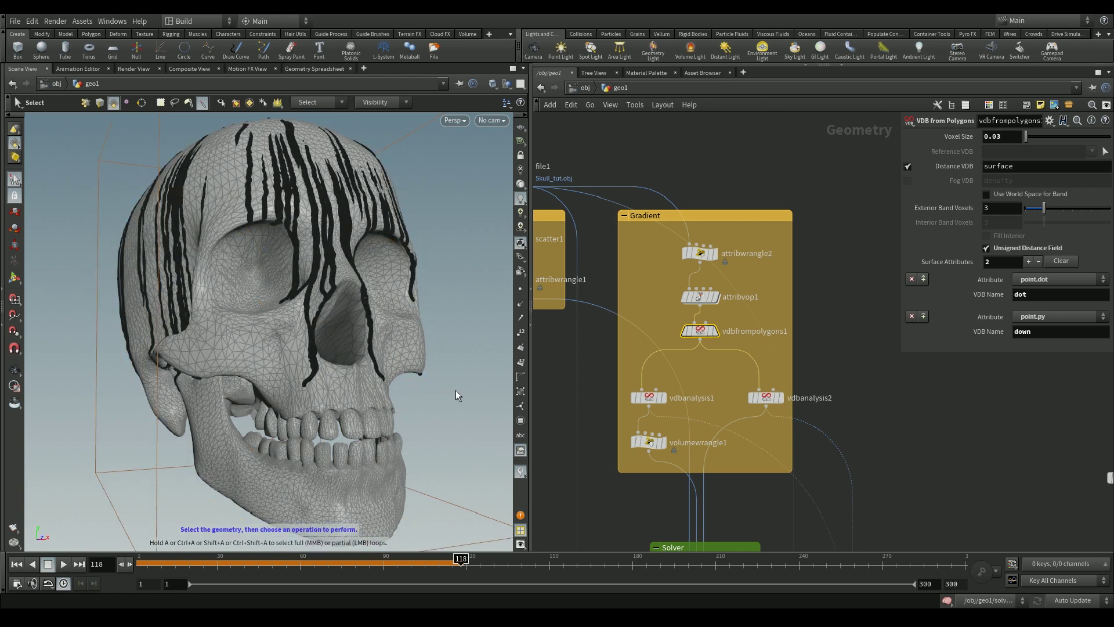
{"action": "left_click", "coordinate": [1008, 136]}
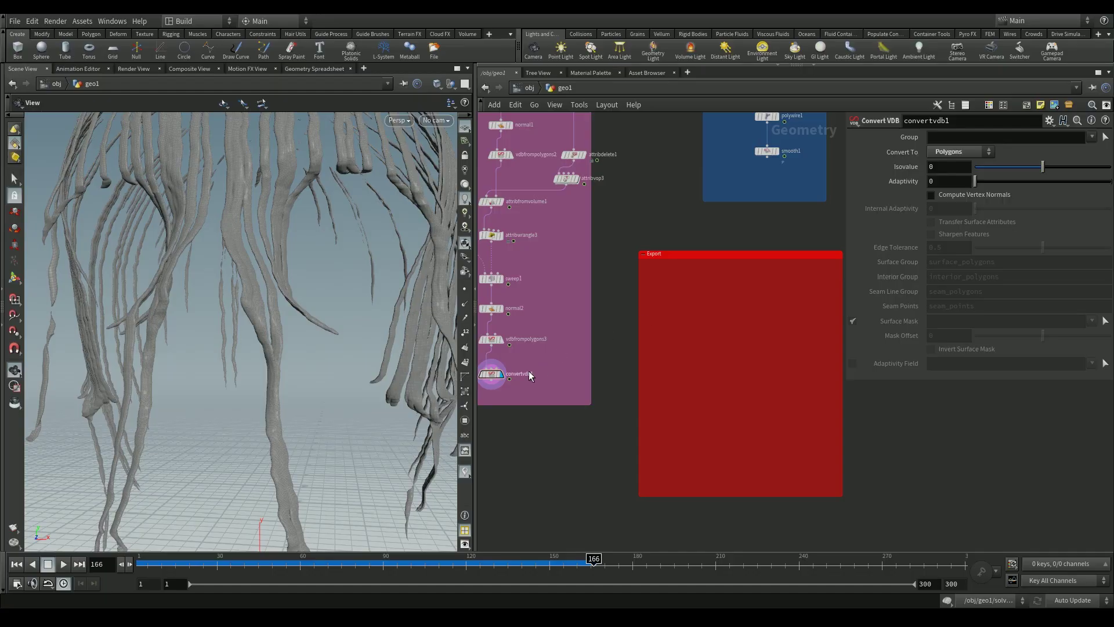
{"action": "key", "text": "Tab"}
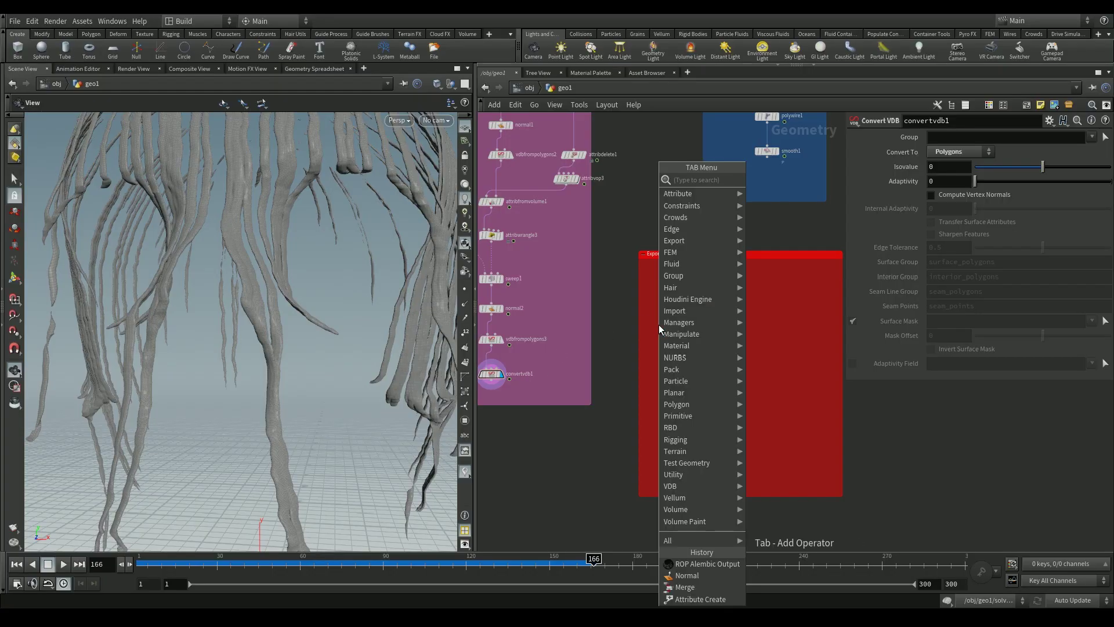
Step: Add an Attribute Create after convertvdb1 named trails with default values 1
{"action": "type", "text": "at c"}
{"action": "key", "text": "Return"}
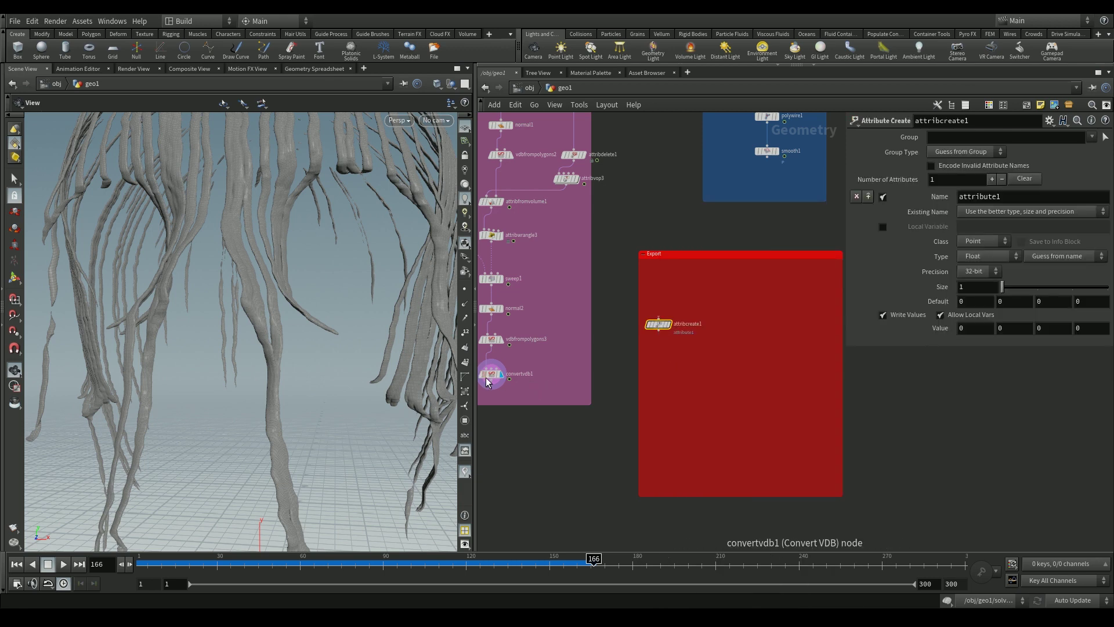
{"action": "left_click", "coordinate": [659, 324]}
{"action": "left_click", "coordinate": [653, 315]}
{"action": "double_click", "coordinate": [981, 196]}
{"action": "type", "text": "trails"}
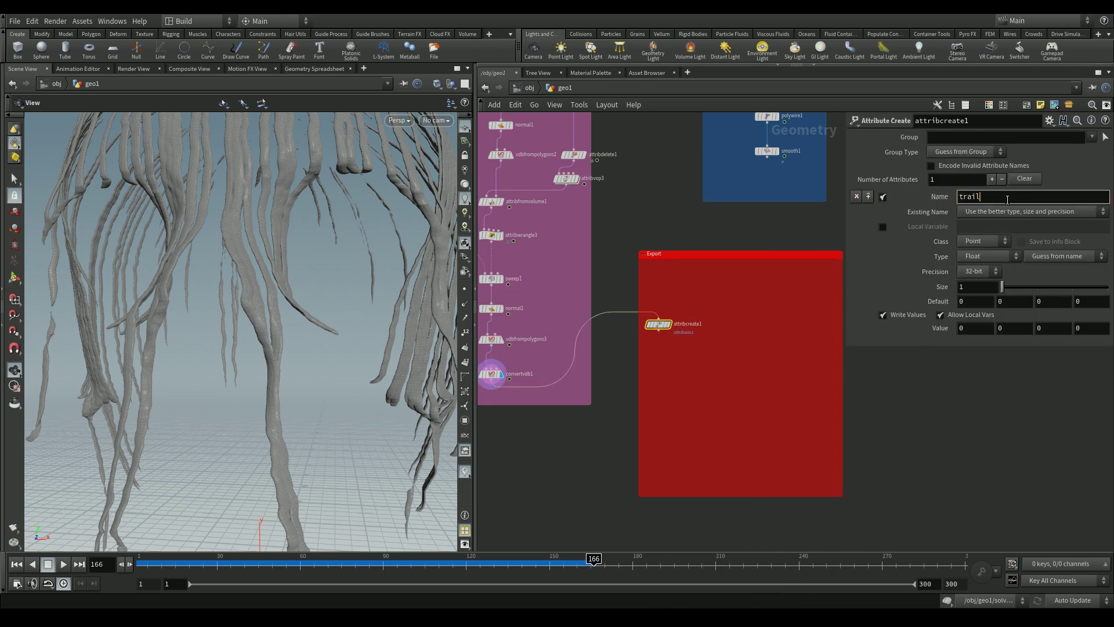
{"action": "key", "text": "Return"}
{"action": "left_click", "coordinate": [975, 328]}
{"action": "type", "text": "1"}
{"action": "key", "text": "Tab"}
{"action": "type", "text": "1"}
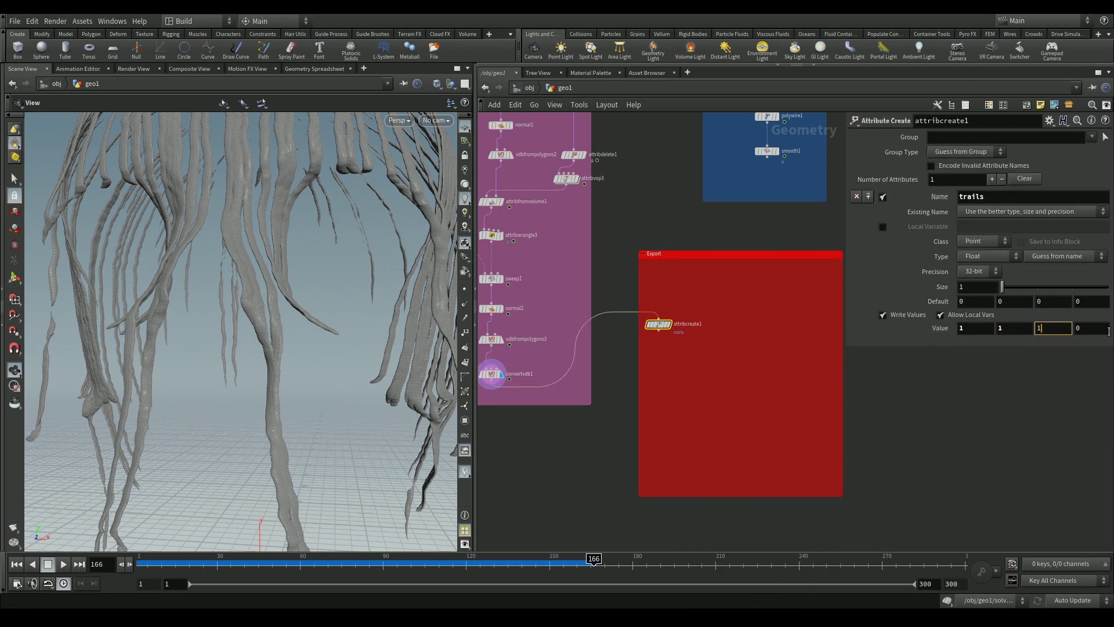
{"action": "key", "text": "Tab"}
{"action": "type", "text": "1"}
{"action": "key", "text": "Tab"}
{"action": "type", "text": "1"}
Step: Duplicate the trails node as a drip attribute fed by smooth1 and check its attributes
{"action": "left_click_drag", "start_coordinate": [658, 324], "coordinate": [793, 324], "text": "alt"}
{"action": "left_click_drag", "start_coordinate": [766, 158], "coordinate": [800, 308]}
{"action": "double_click", "coordinate": [994, 199]}
{"action": "type", "text": "drip"}
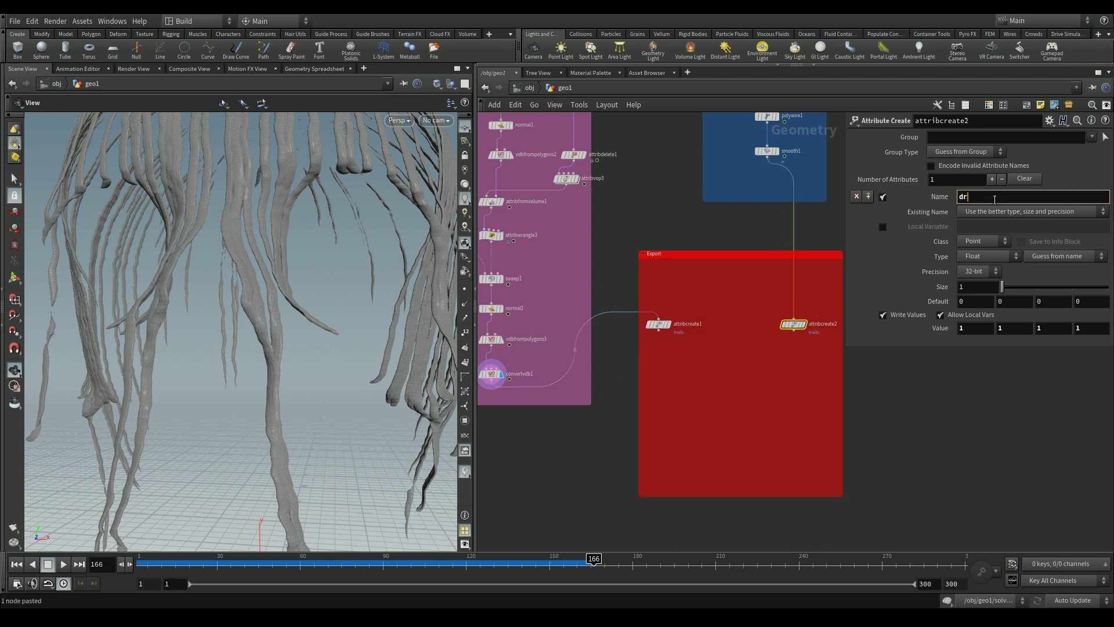
{"action": "left_click", "coordinate": [796, 340]}
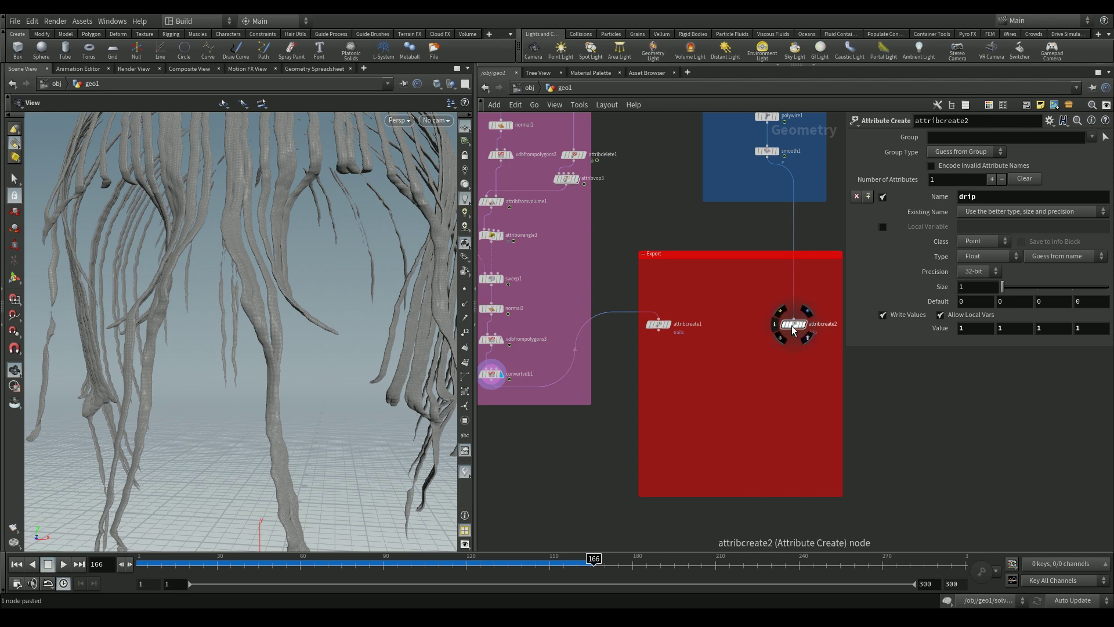
{"action": "middle_click", "coordinate": [793, 326]}
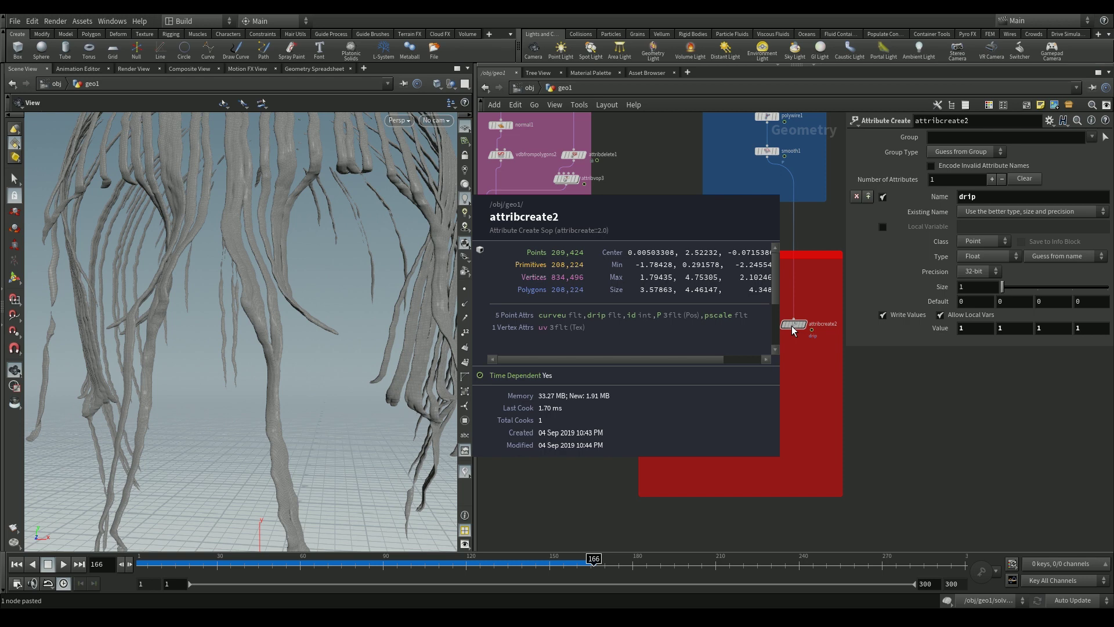
{"action": "middle_click_drag", "start_coordinate": [794, 331], "coordinate": [793, 329]}
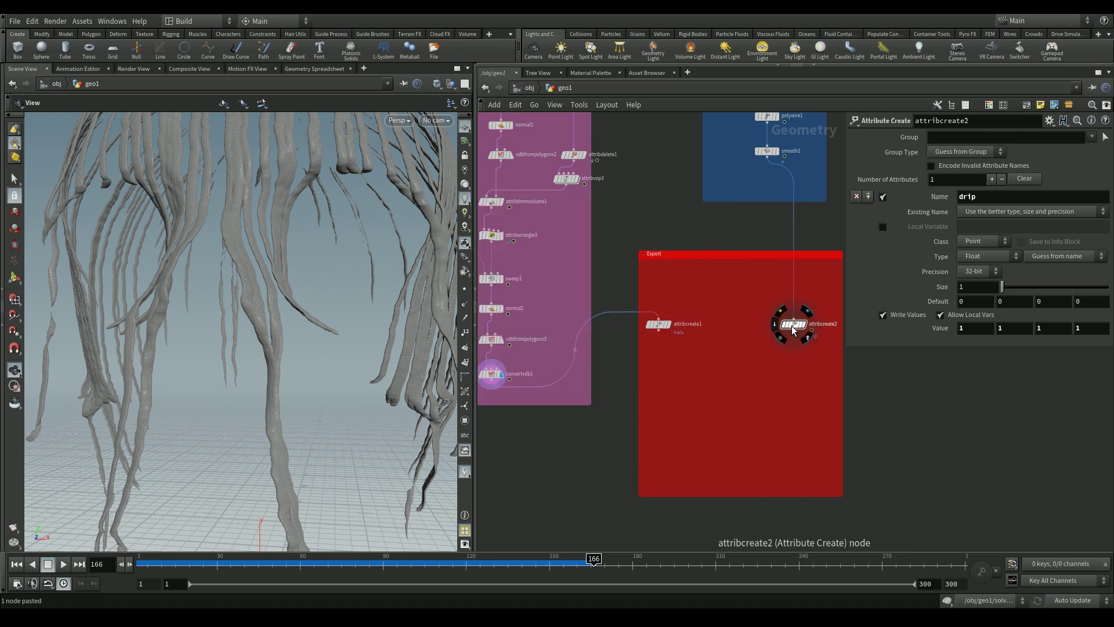
{"action": "left_click_drag", "start_coordinate": [660, 324], "coordinate": [685, 324]}
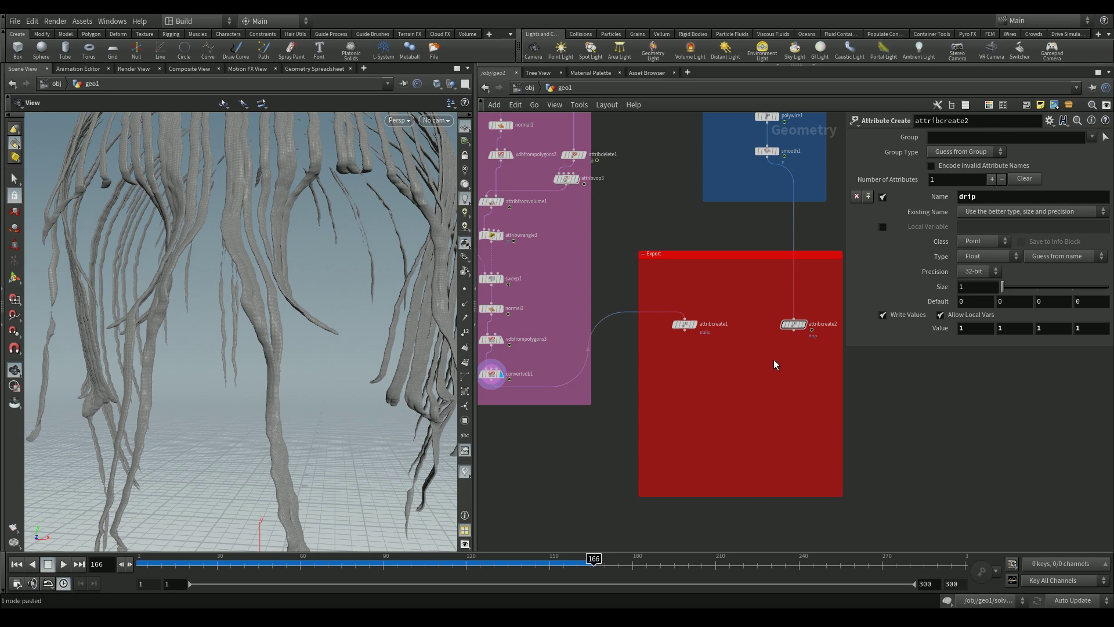
Step: Insert an Attribute Delete above attribcreate2 deleting all point attributes with *
{"action": "key", "text": "Tab"}
{"action": "type", "text": "atd"}
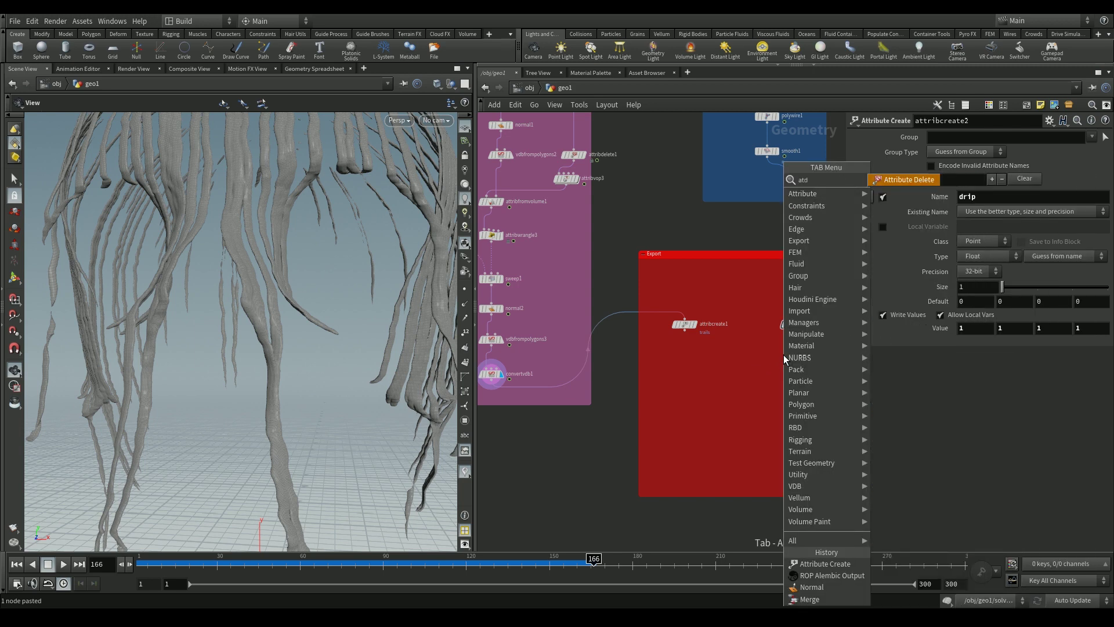
{"action": "key", "text": "Return"}
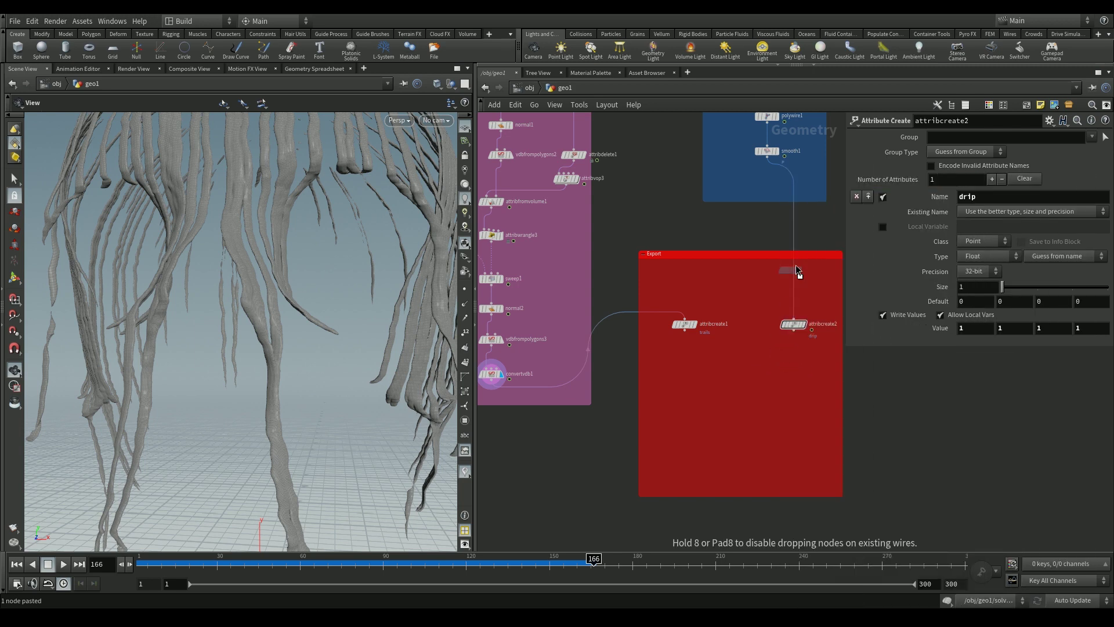
{"action": "left_click", "coordinate": [793, 294]}
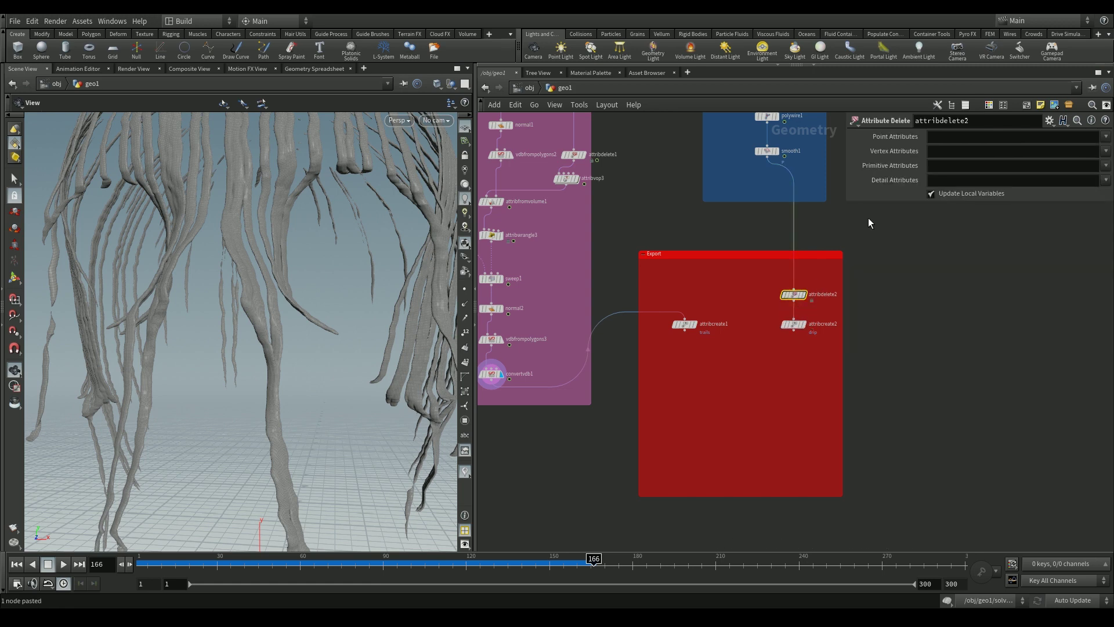
{"action": "left_click", "coordinate": [953, 140]}
{"action": "type", "text": "*"}
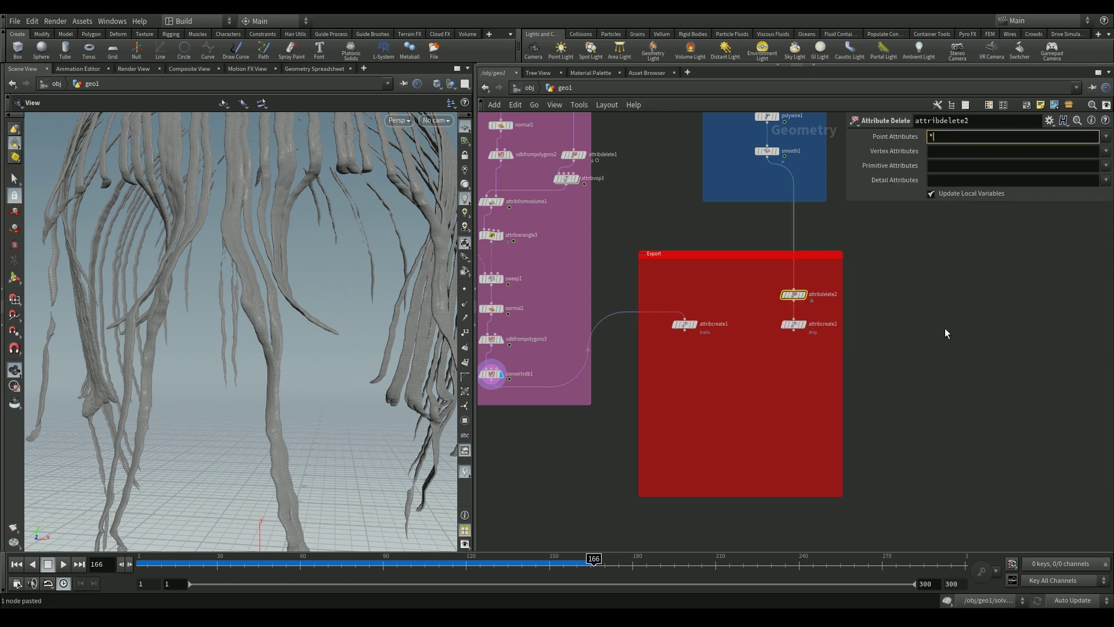
{"action": "middle_click", "coordinate": [795, 326]}
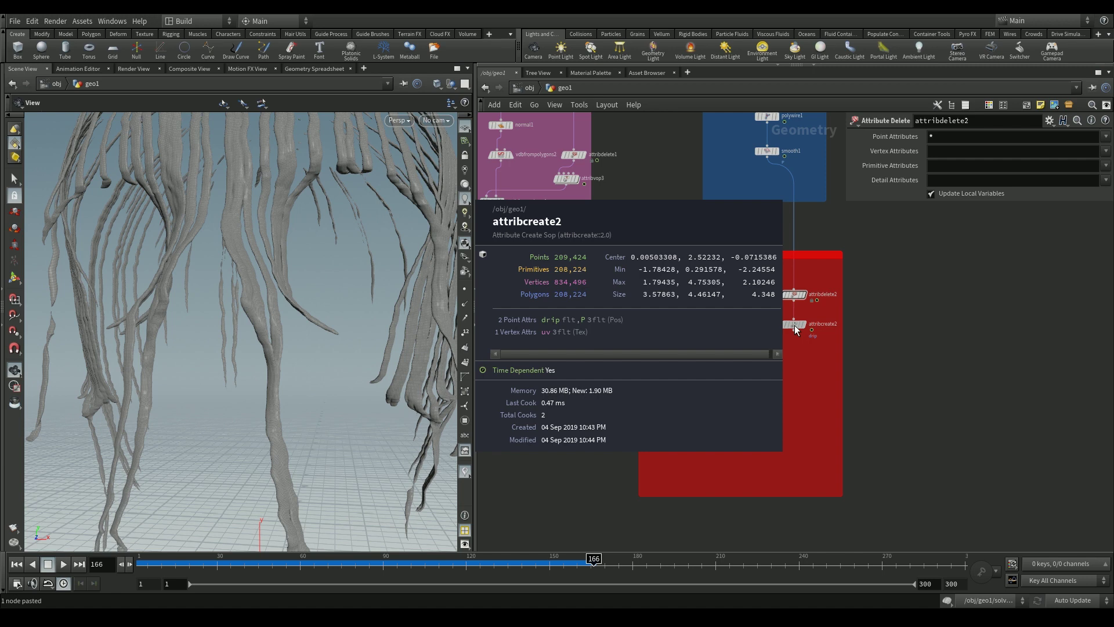
Step: Add a merge node to the Export box
{"action": "key", "text": "Tab"}
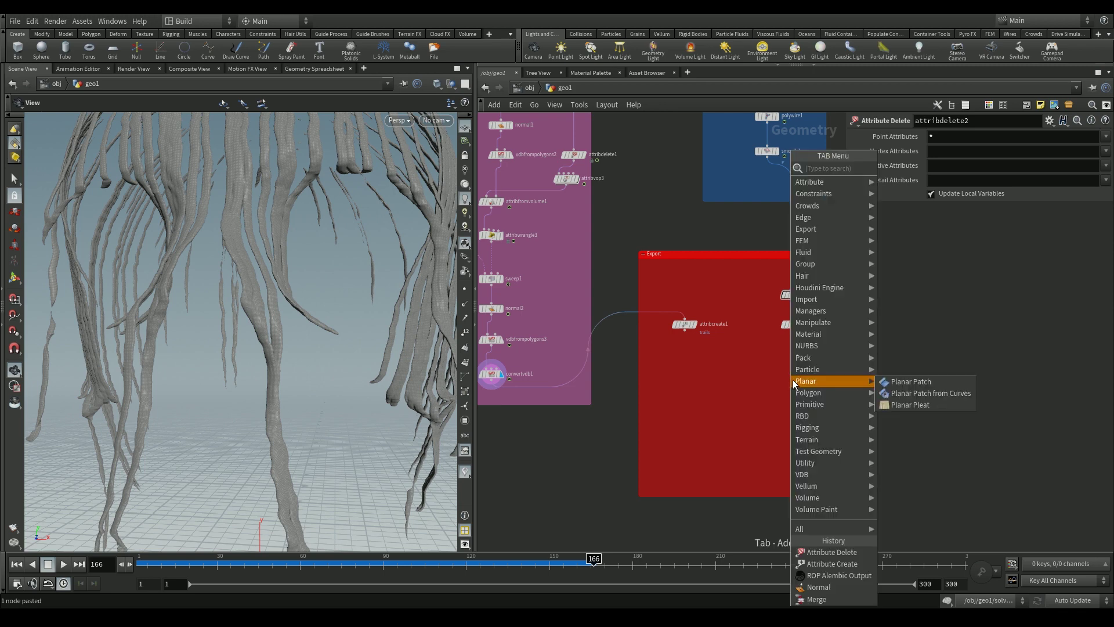
{"action": "type", "text": "merge"}
{"action": "key", "text": "Return"}
{"action": "left_click", "coordinate": [793, 378]}
Step: Wire the trails and drip nodes into merge1 and add an Alembic output below it
{"action": "left_click", "coordinate": [793, 372]}
{"action": "left_click", "coordinate": [686, 329]}
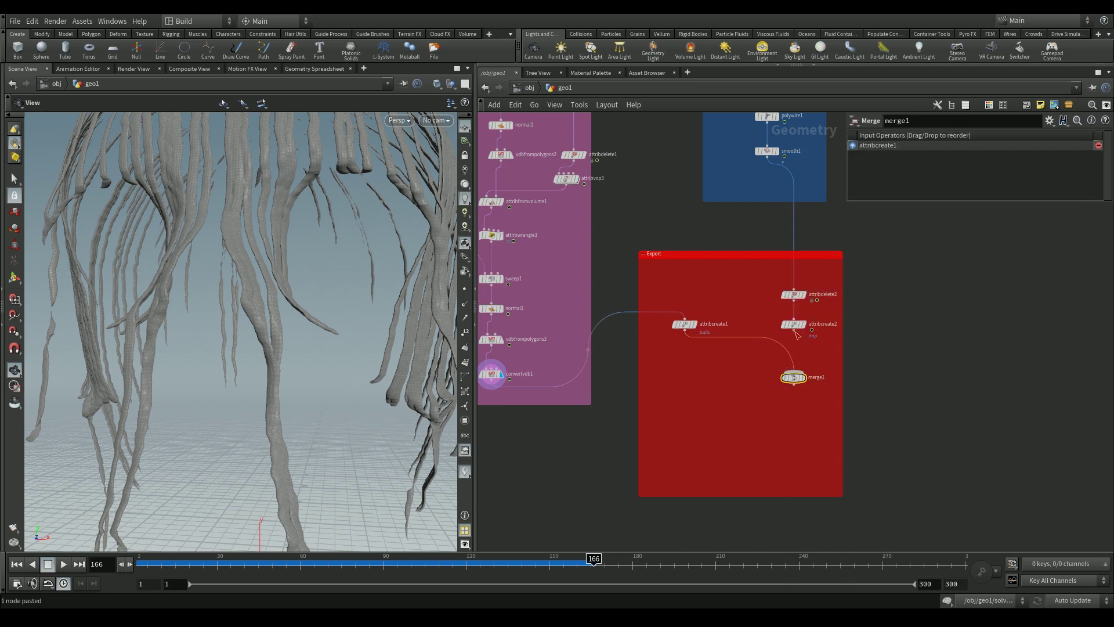
{"action": "left_click_drag", "start_coordinate": [794, 329], "coordinate": [794, 373]}
{"action": "key", "text": "Tab"}
{"action": "type", "text": "r"}
{"action": "key", "text": "Return"}
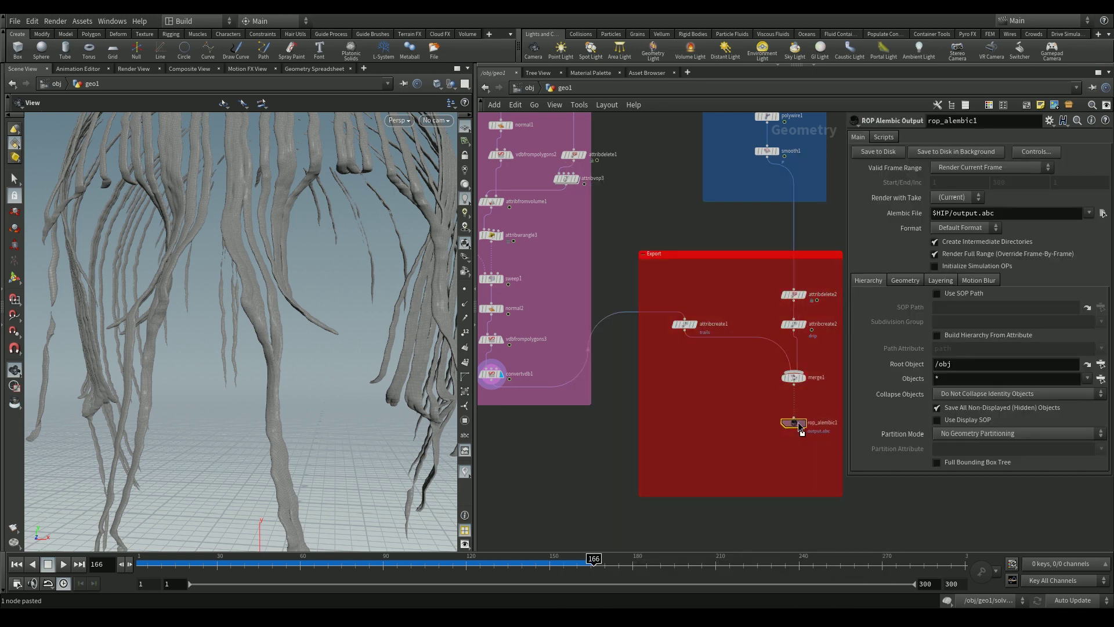
{"action": "left_click", "coordinate": [794, 439]}
Step: Insert a Normal node between merge1 and the Alembic output
{"action": "key", "text": "Tab"}
{"action": "type", "text": "normal"}
{"action": "key", "text": "Return"}
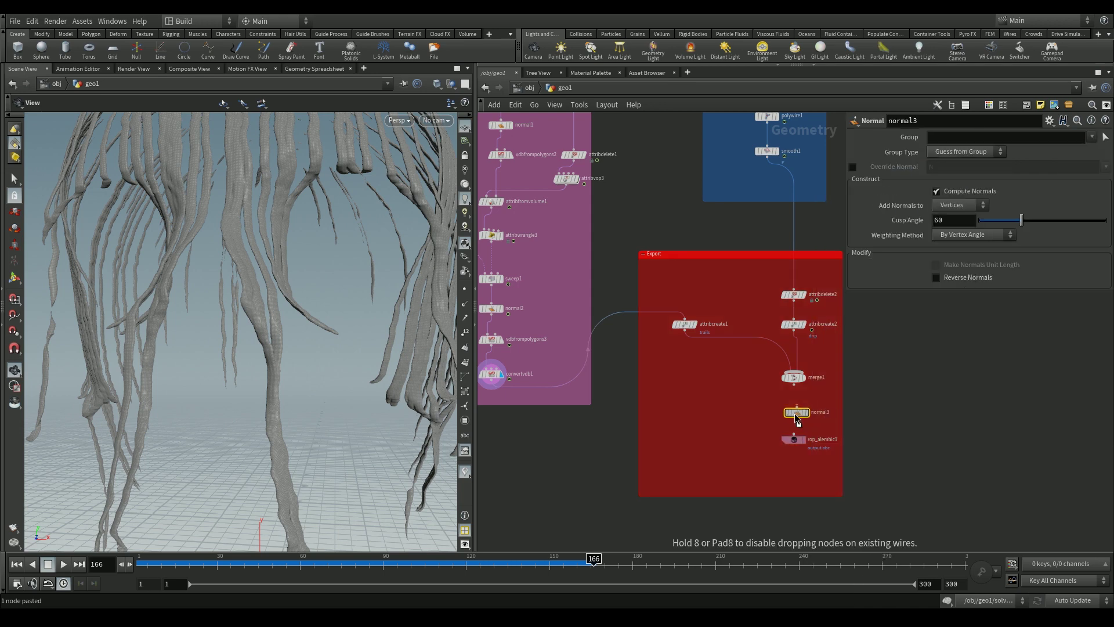
{"action": "left_click", "coordinate": [794, 408]}
{"action": "left_click", "coordinate": [794, 384]}
{"action": "left_click", "coordinate": [793, 403]}
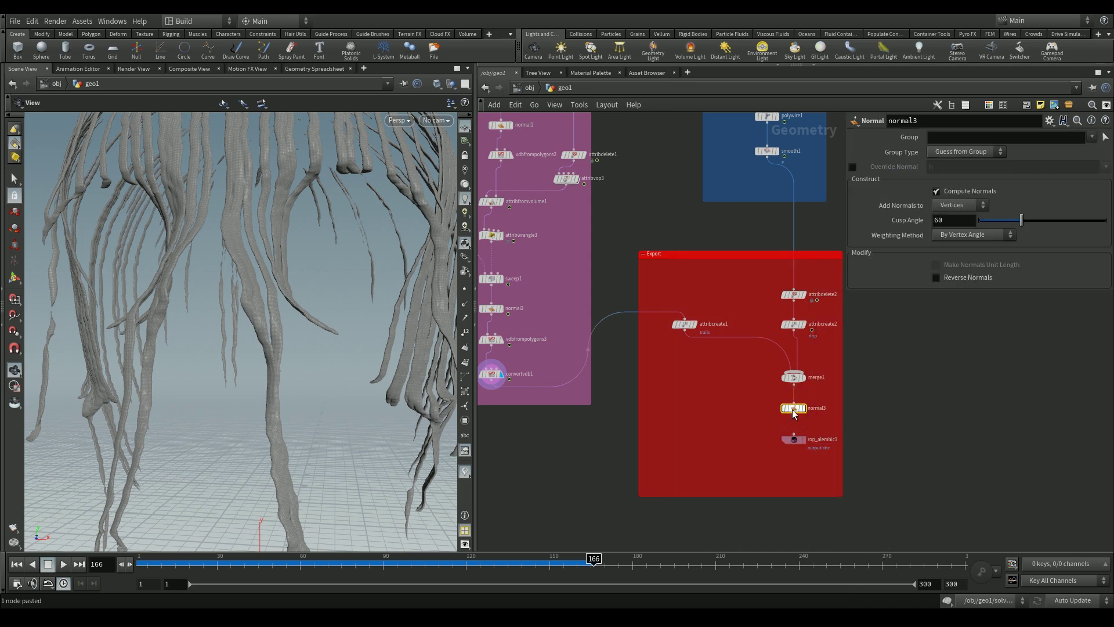
{"action": "left_click", "coordinate": [794, 413]}
{"action": "left_click", "coordinate": [795, 434]}
Step: Set the Alembic export to a specific frame range ending at frame 250
{"action": "left_click", "coordinate": [802, 442]}
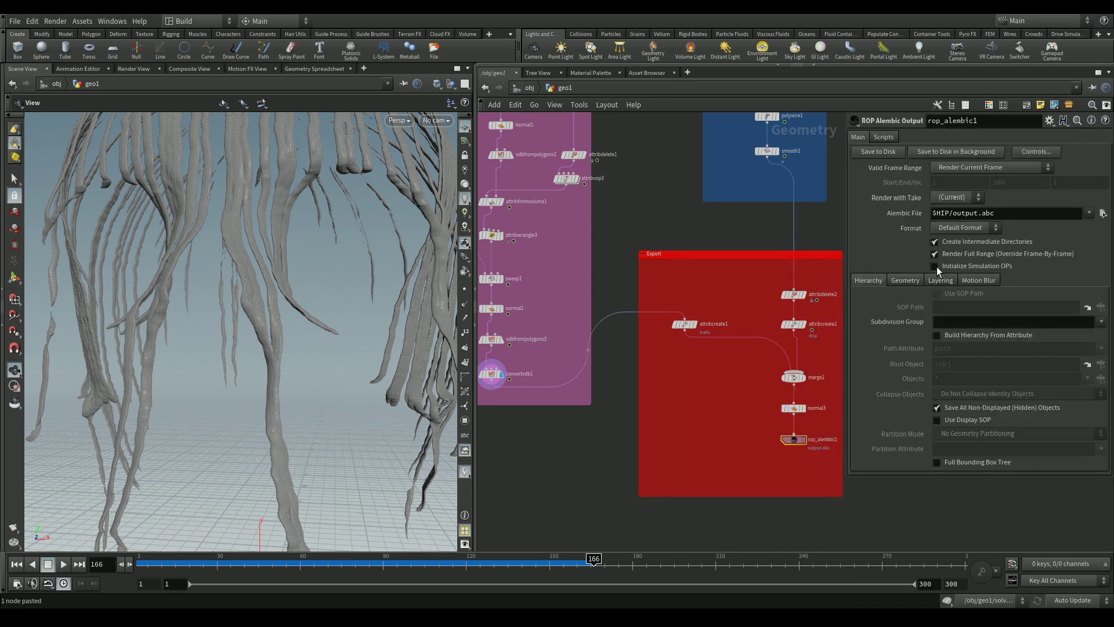
{"action": "left_click", "coordinate": [971, 170]}
{"action": "left_click", "coordinate": [962, 191]}
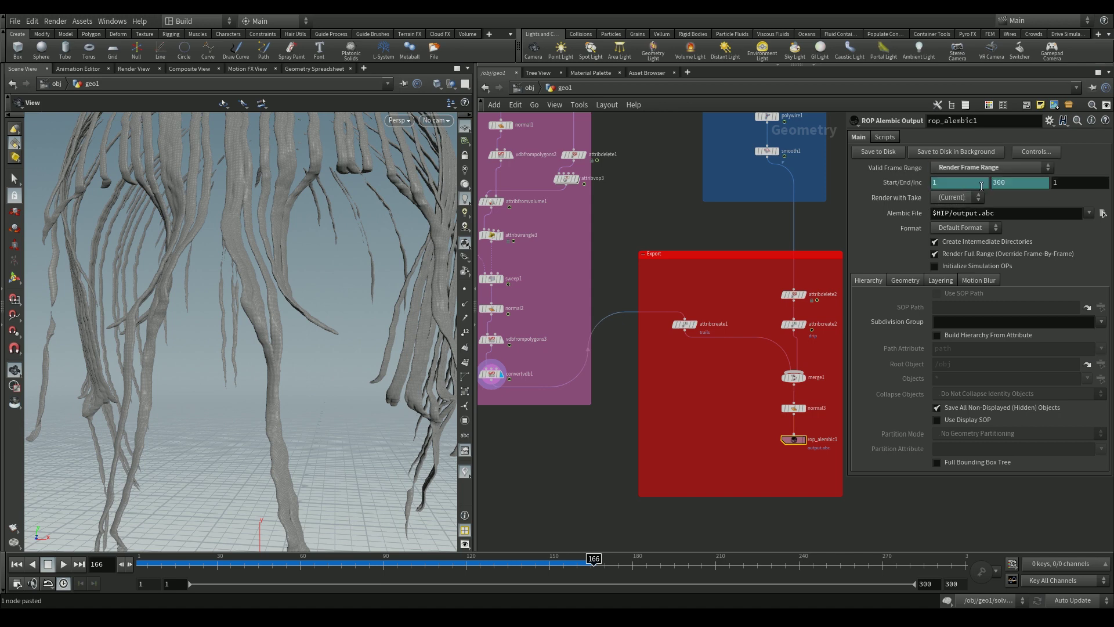
{"action": "right_click", "coordinate": [1031, 182]}
{"action": "left_click", "coordinate": [998, 315]}
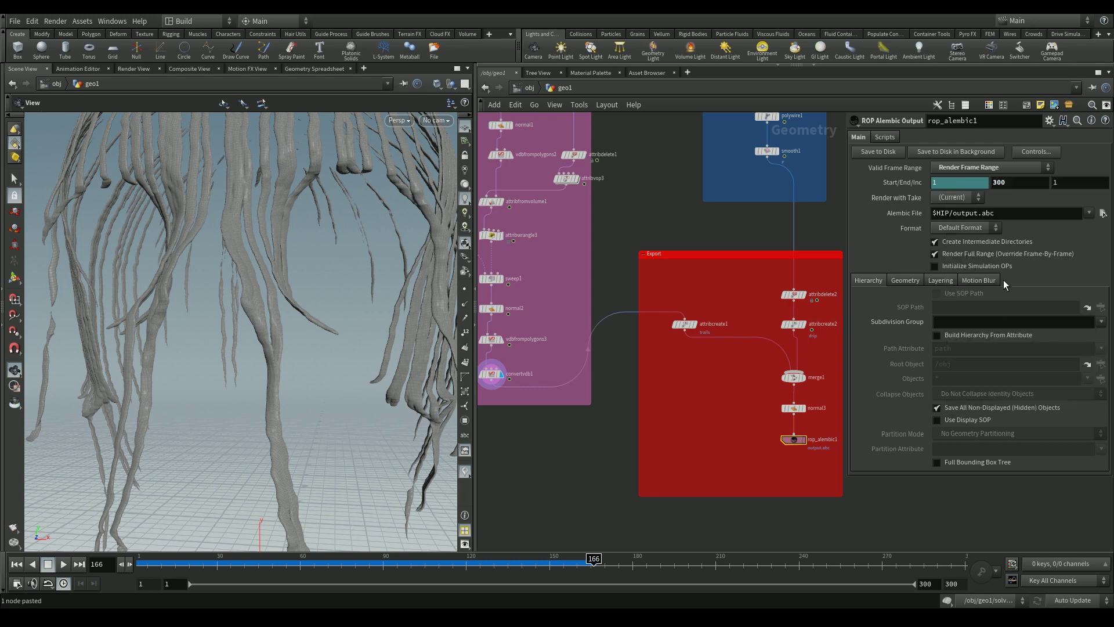
{"action": "left_click", "coordinate": [1001, 183]}
{"action": "type", "text": "250"}
Step: Set the Alembic output file to file_tut.abc
{"action": "left_click", "coordinate": [1102, 213]}
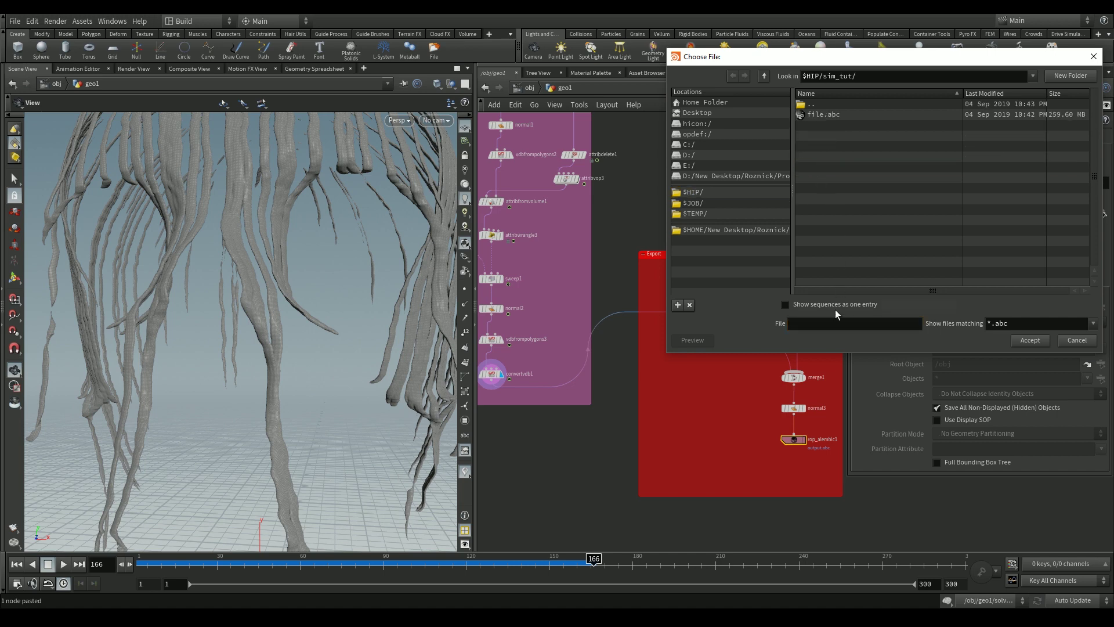
{"action": "left_click", "coordinate": [832, 322]}
{"action": "type", "text": "file_tut.abc"}
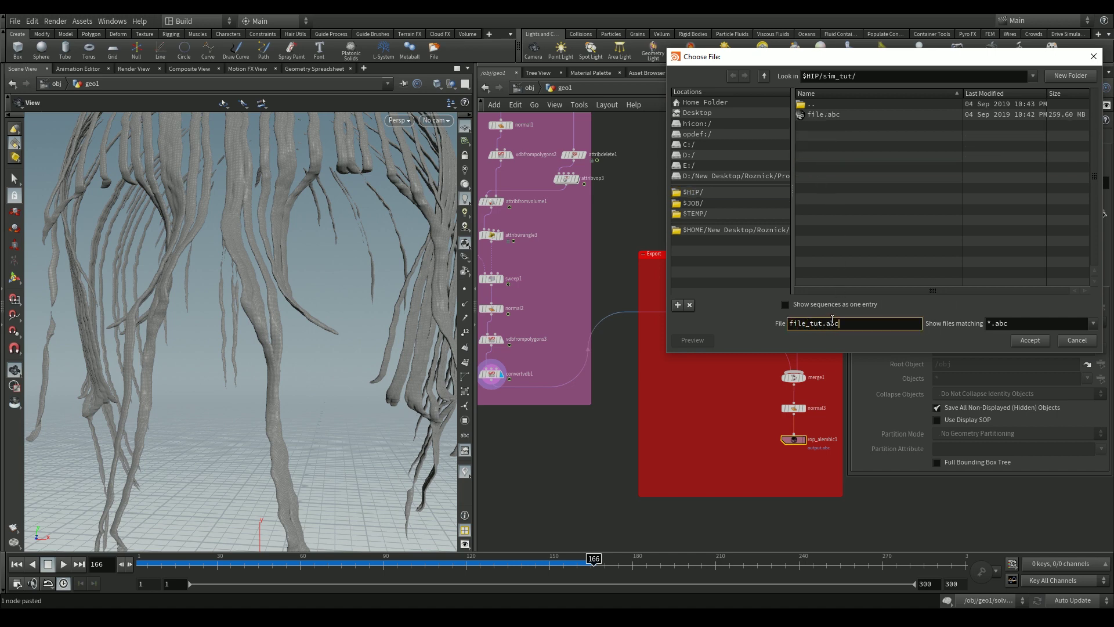
{"action": "key", "text": "Return"}
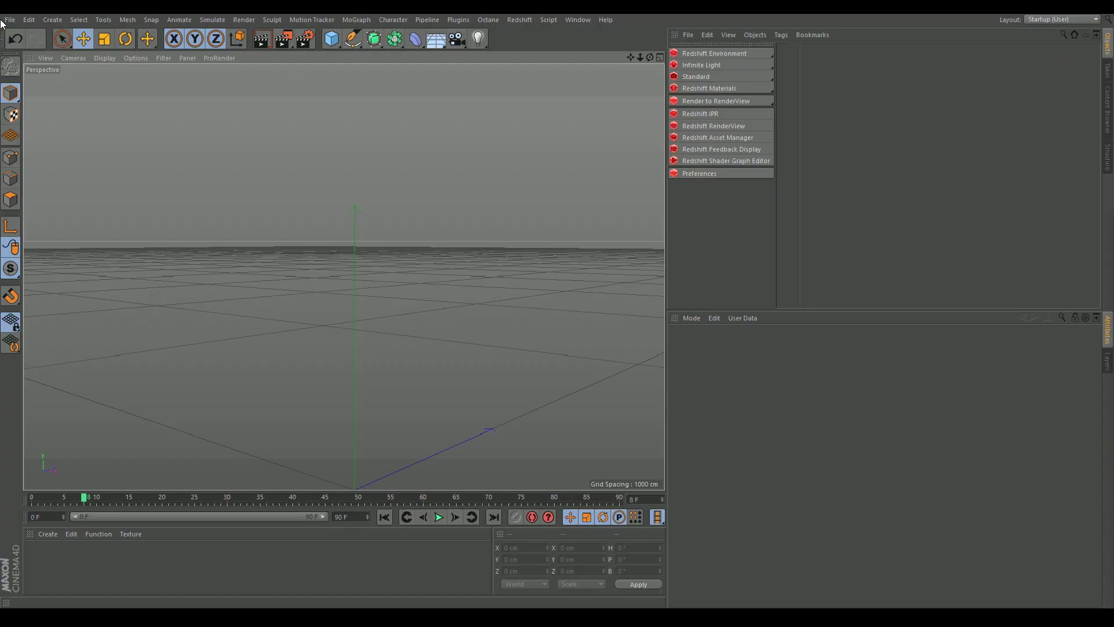
{"action": "left_click", "coordinate": [8, 19]}
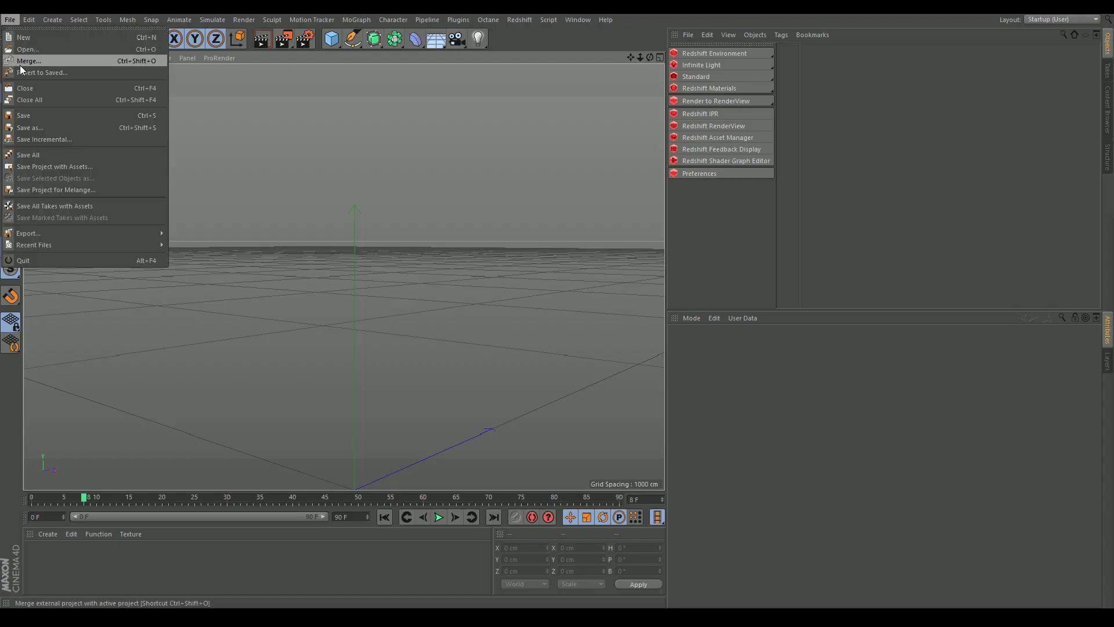
Step: Merge drip blood 3.abc from the Drip sim folder with an Alembic scale of 100
{"action": "left_click", "coordinate": [23, 58]}
{"action": "left_click", "coordinate": [311, 41]}
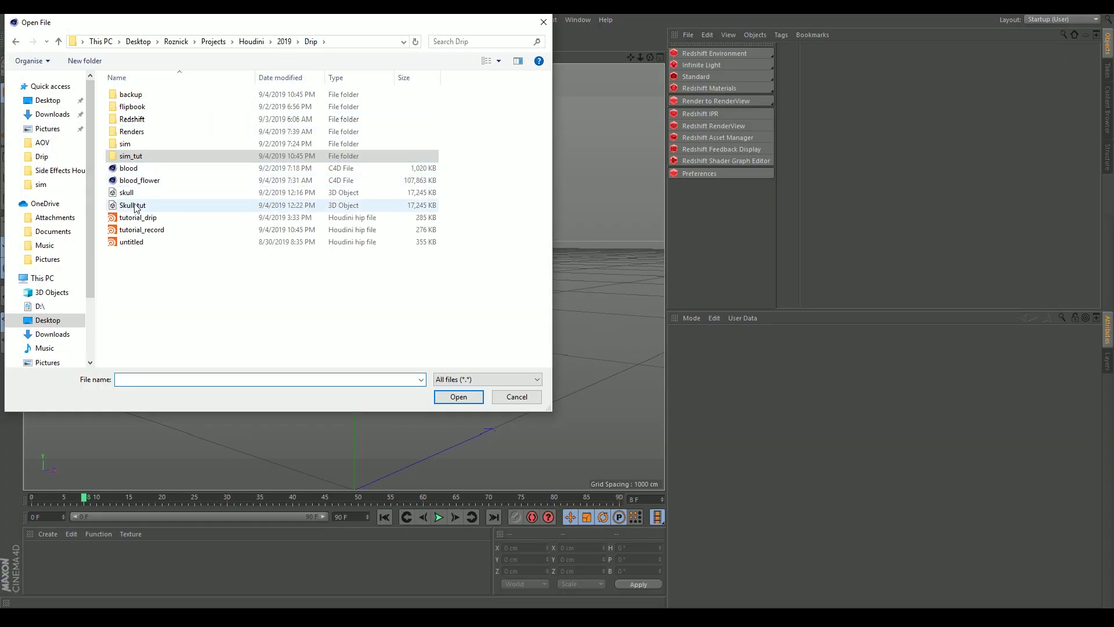
{"action": "double_click", "coordinate": [140, 143]}
{"action": "double_click", "coordinate": [141, 97]}
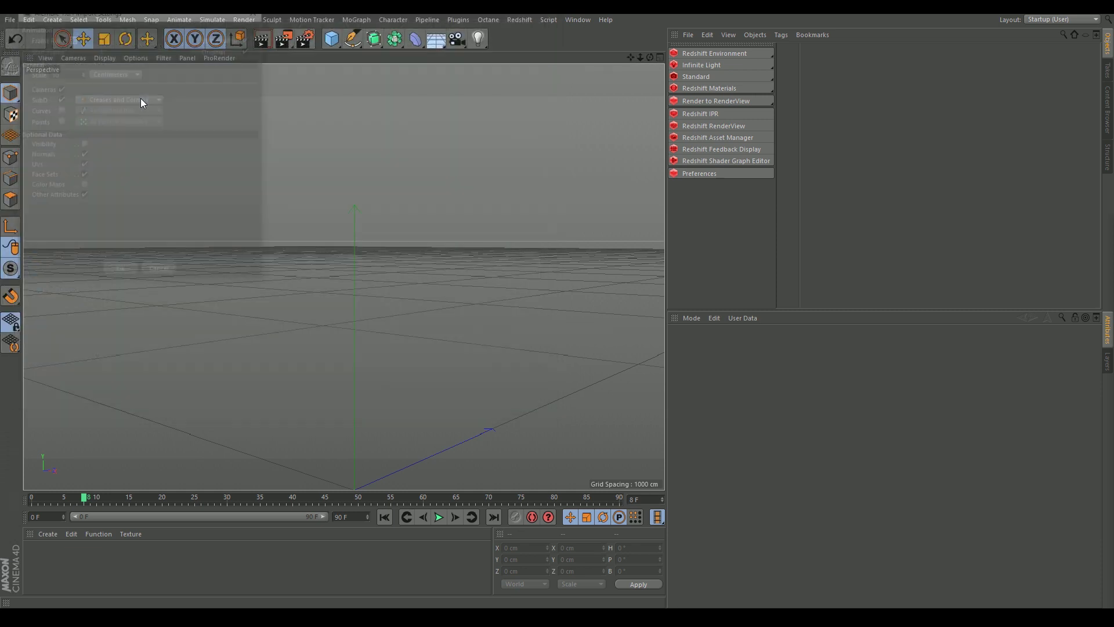
{"action": "left_click", "coordinate": [121, 270]}
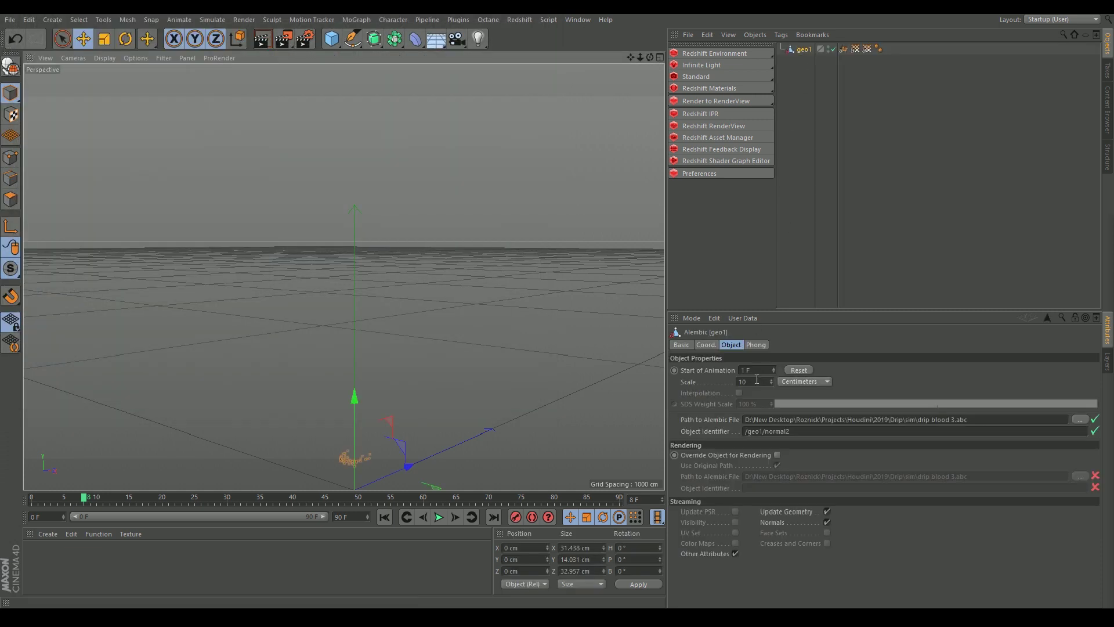
{"action": "double_click", "coordinate": [753, 381]}
{"action": "type", "text": "100"}
{"action": "key", "text": "Return"}
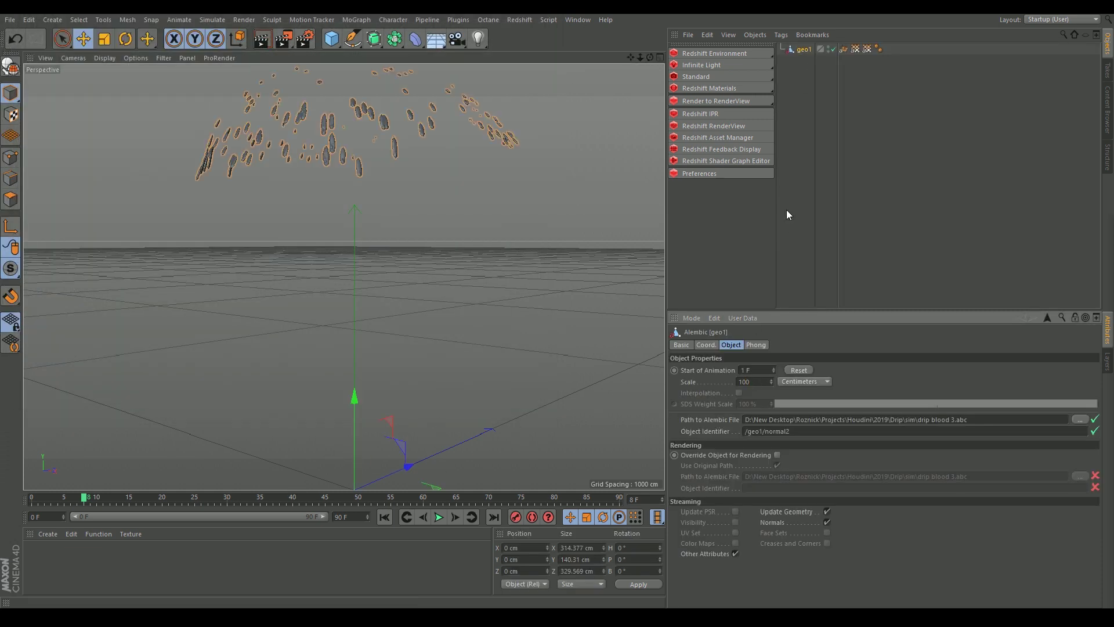
Step: Inspect geo1's drip and trail tags at frame 33, then create a new Redshift RS Material
{"action": "left_click", "coordinate": [867, 48]}
{"action": "left_click", "coordinate": [867, 48]}
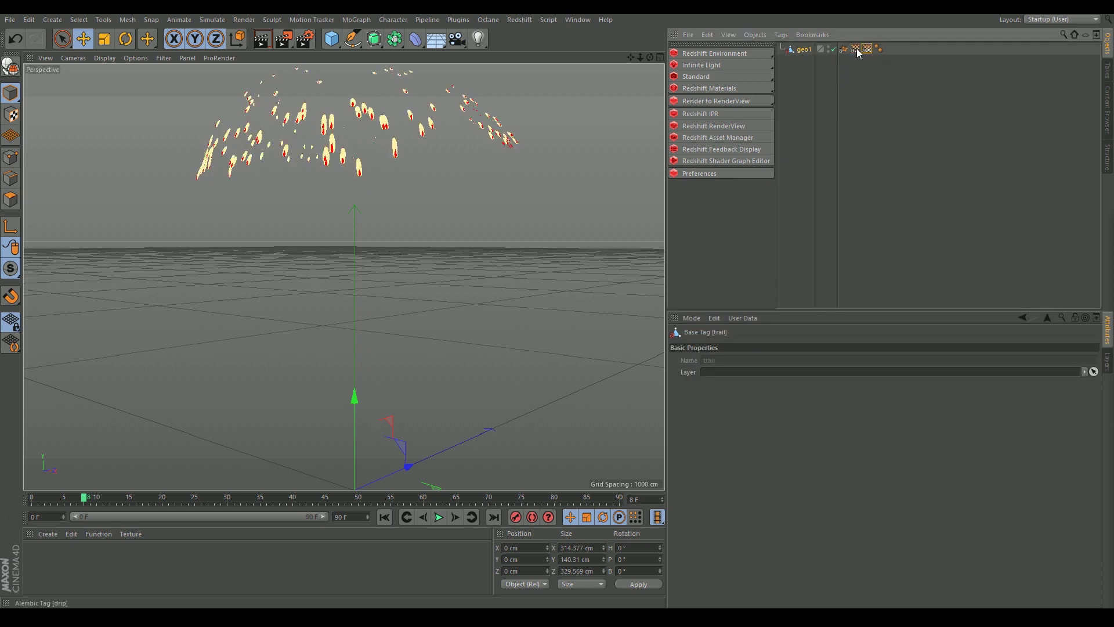
{"action": "left_click", "coordinate": [248, 499]}
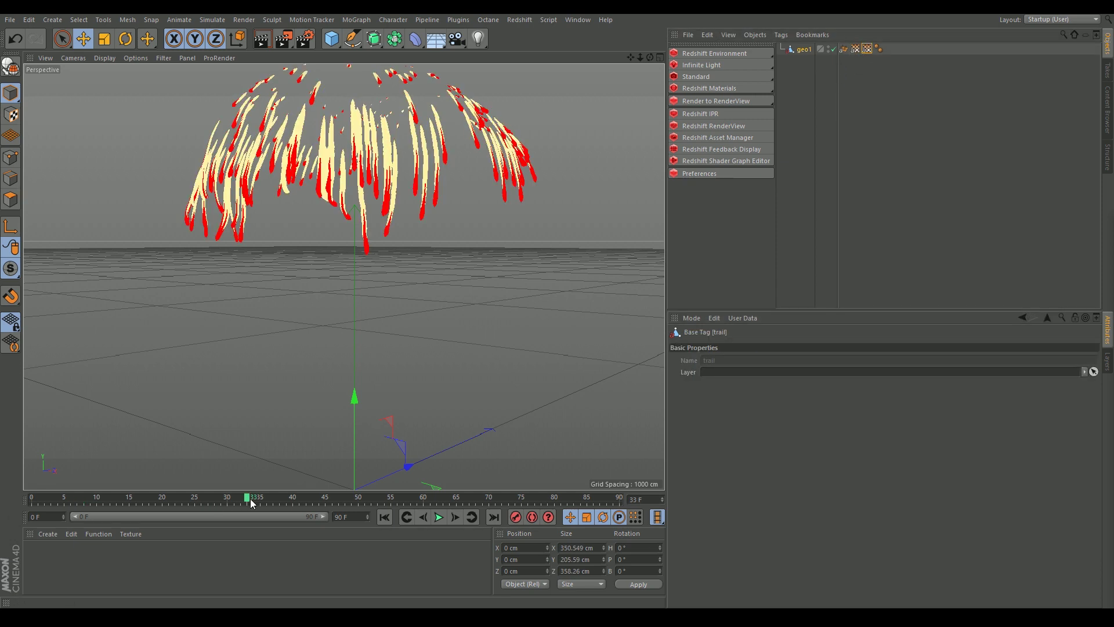
{"action": "left_click", "coordinate": [856, 50]}
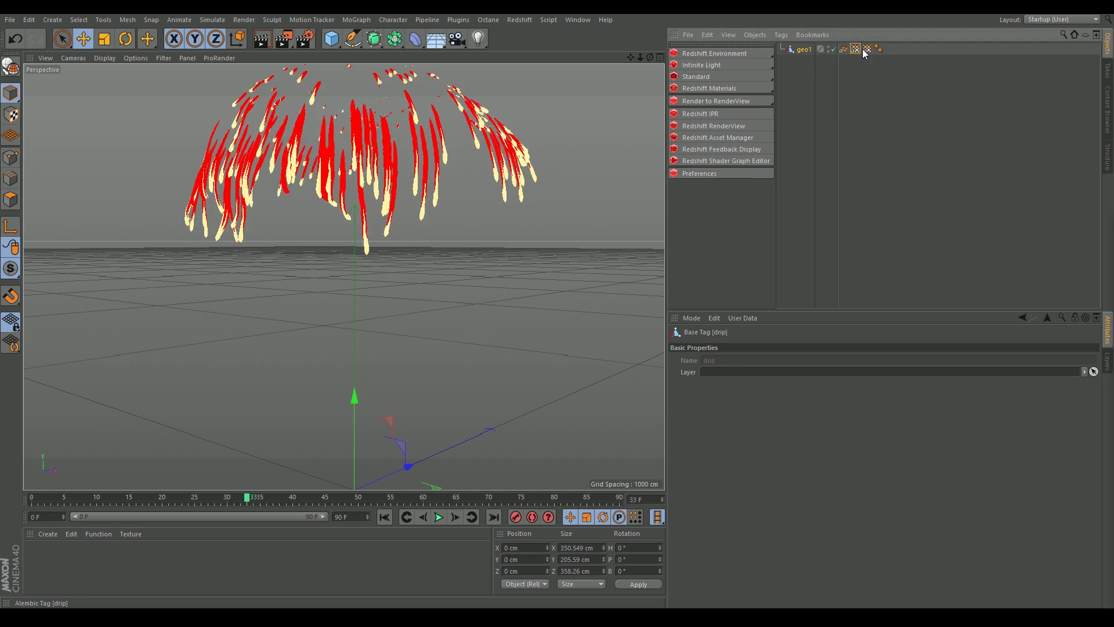
{"action": "left_click", "coordinate": [867, 50]}
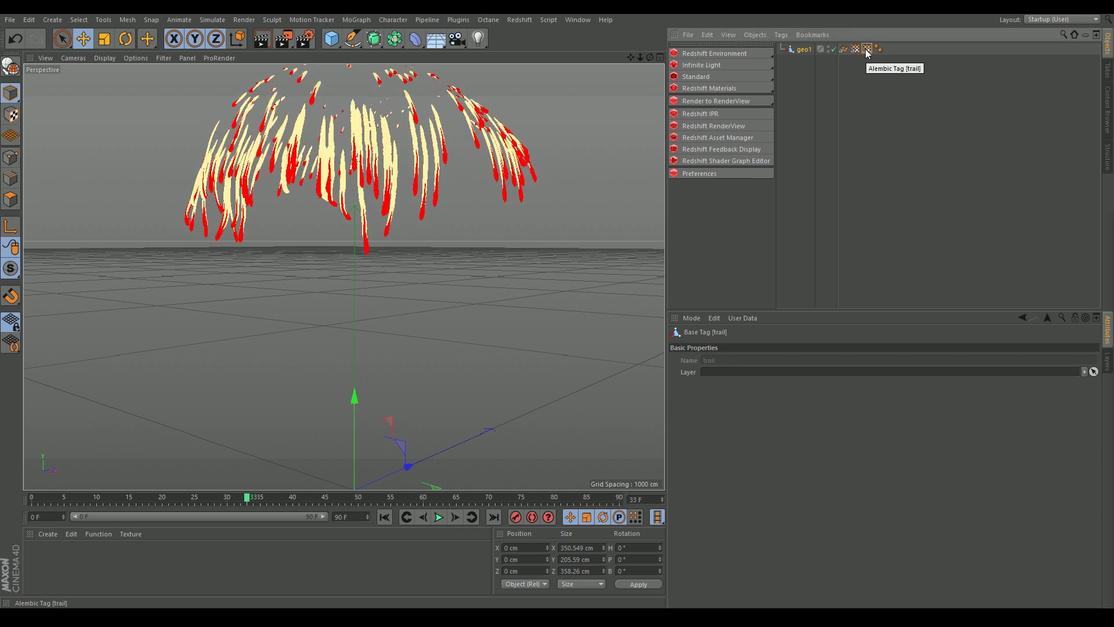
{"action": "scroll", "coordinate": [418, 260], "scroll_direction": "up", "scroll_amount": 5}
{"action": "scroll", "coordinate": [419, 260], "scroll_direction": "down", "scroll_amount": 5}
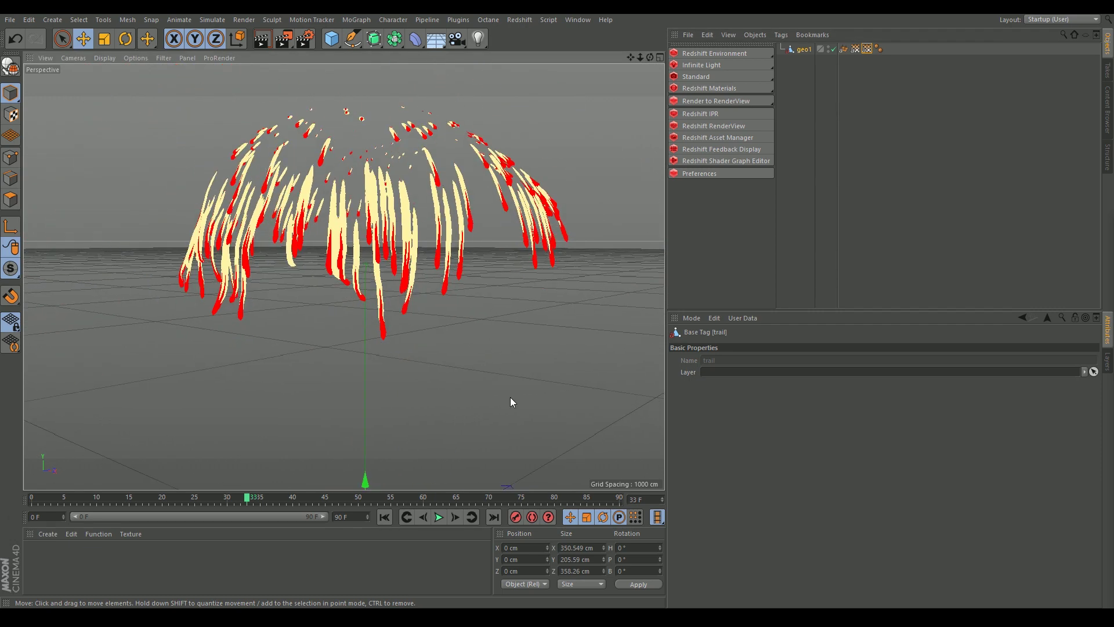
{"action": "left_click_drag", "start_coordinate": [709, 88], "coordinate": [808, 92]}
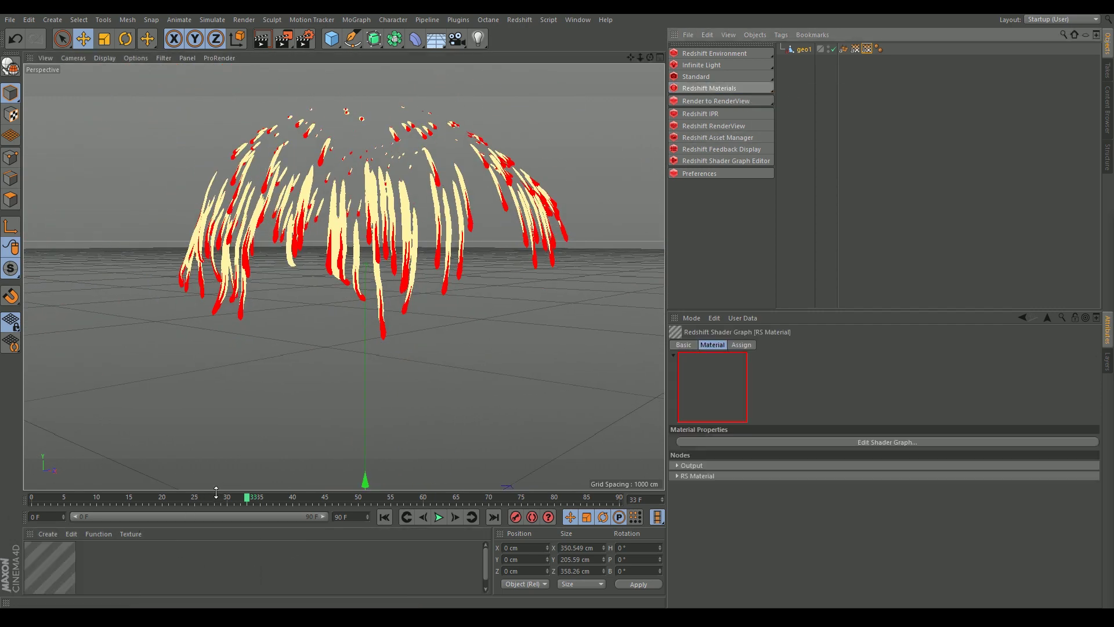
Step: Add an RS Area Light, placed up and left beside the drips and tilted slightly
{"action": "left_click_drag", "start_coordinate": [732, 65], "coordinate": [806, 75]}
{"action": "left_click_drag", "start_coordinate": [435, 227], "coordinate": [524, 300], "text": "alt"}
{"action": "left_click_drag", "start_coordinate": [518, 246], "coordinate": [290, 168]}
{"action": "key", "text": "r"}
{"action": "left_click_drag", "start_coordinate": [709, 76], "coordinate": [807, 111]}
Step: Add an RS Dome Light with a pale pink colour and frame the view on the drips
{"action": "left_click", "coordinate": [750, 479]}
{"action": "left_click_drag", "start_coordinate": [725, 542], "coordinate": [711, 555]}
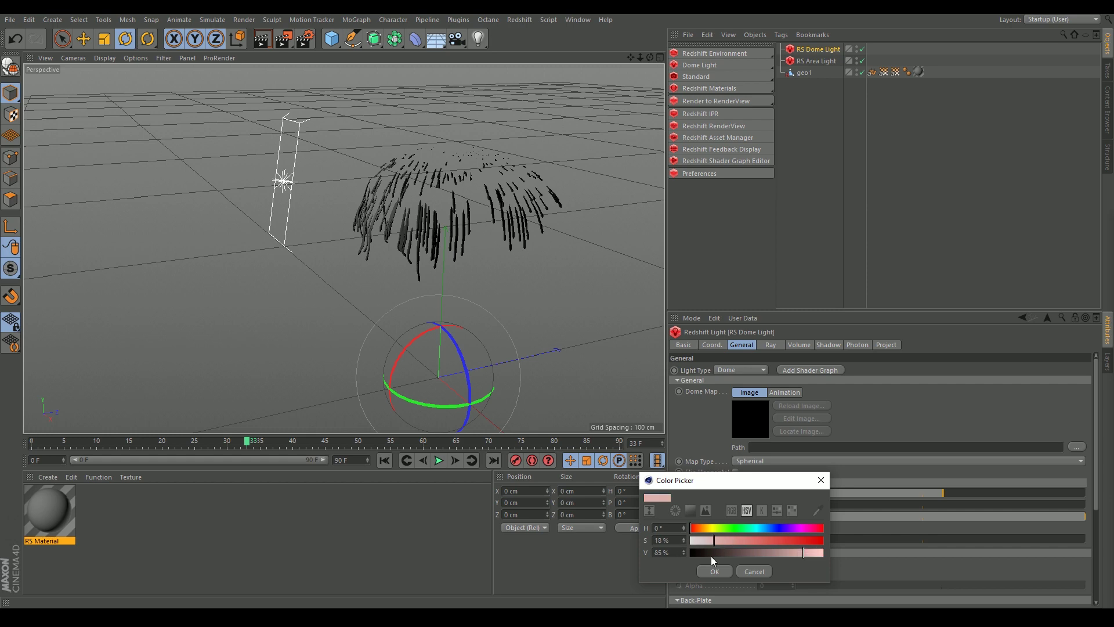
{"action": "left_click", "coordinate": [714, 571]}
{"action": "left_click", "coordinate": [426, 269]}
{"action": "key", "text": "o"}
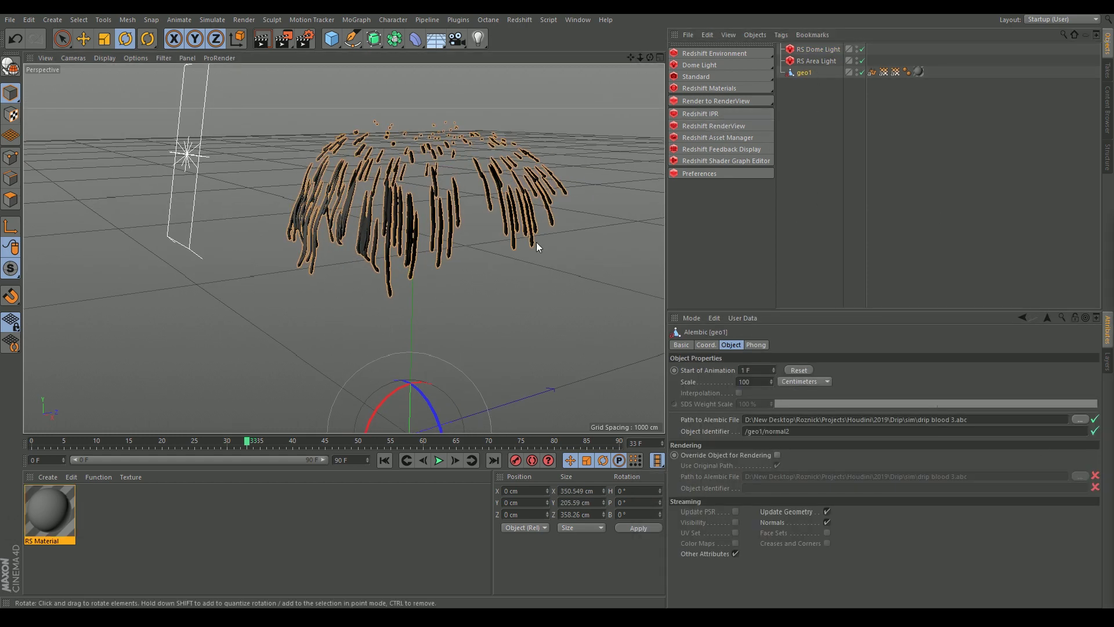
{"action": "scroll", "coordinate": [534, 241], "scroll_direction": "up", "scroll_amount": 8}
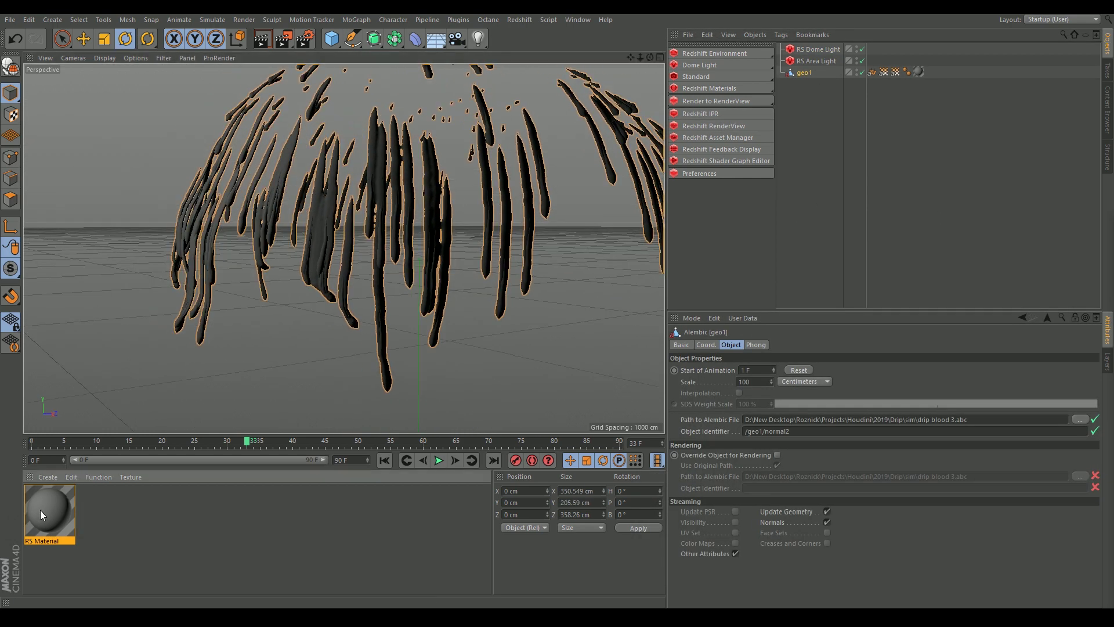
Step: In the RS Material's shader graph, add two Vertex Attribute nodes reading drip and trail
{"action": "double_click", "coordinate": [41, 510]}
{"action": "left_click", "coordinate": [311, 127]}
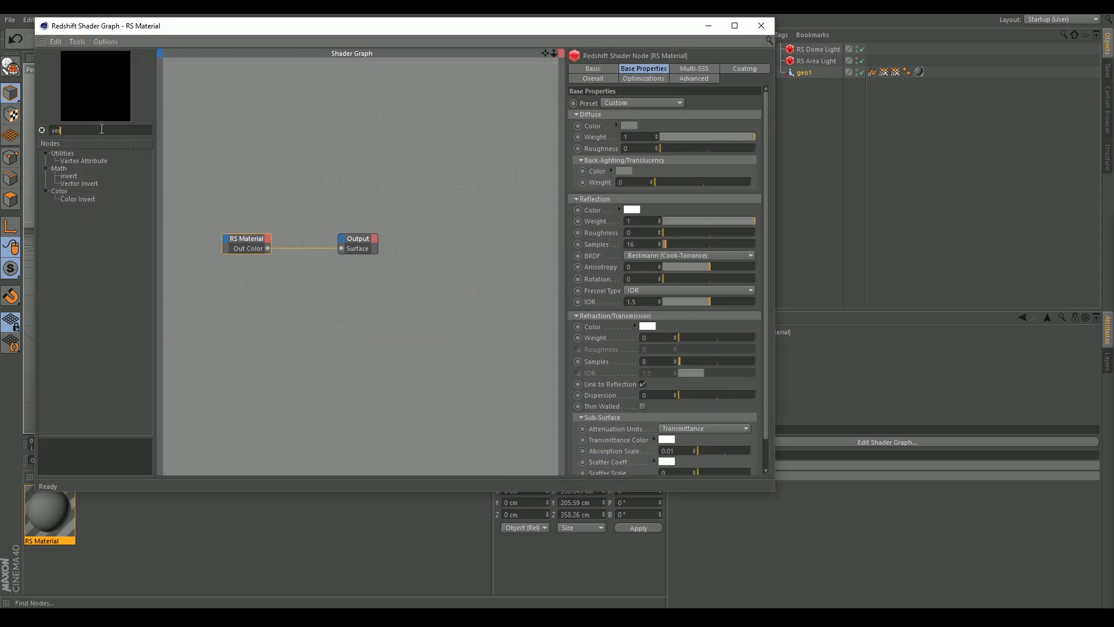
{"action": "type", "text": "vert"}
{"action": "left_click_drag", "start_coordinate": [98, 162], "coordinate": [302, 167]}
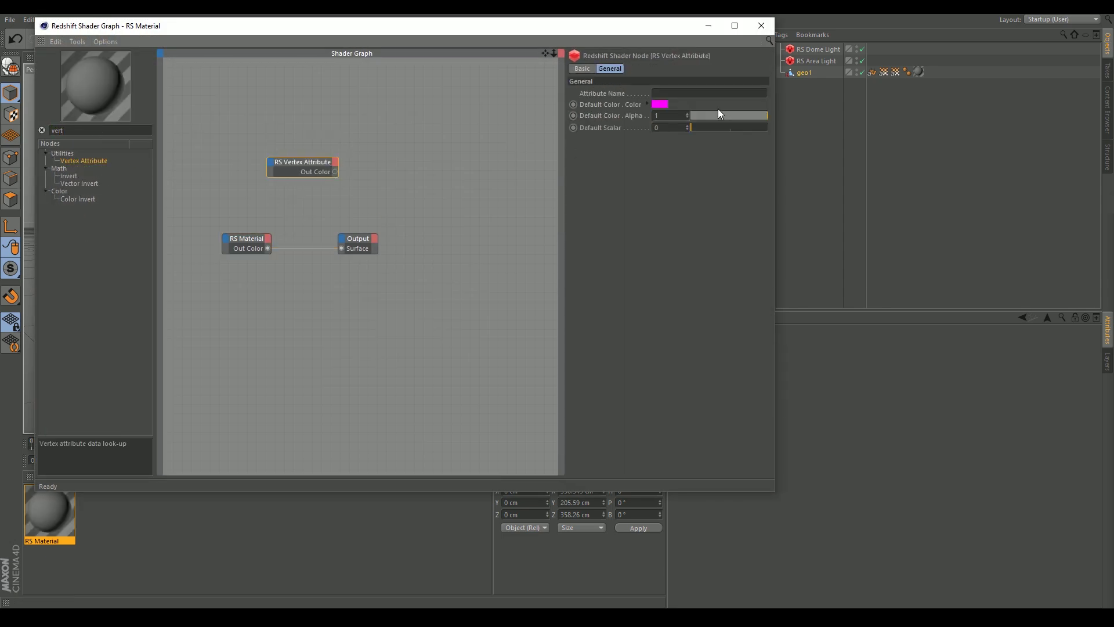
{"action": "left_click_drag", "start_coordinate": [884, 72], "coordinate": [683, 97]}
{"action": "left_click_drag", "start_coordinate": [302, 168], "coordinate": [234, 172]}
{"action": "left_click", "coordinate": [260, 241]}
{"action": "left_click_drag", "start_coordinate": [260, 241], "coordinate": [262, 227]}
{"action": "left_click", "coordinate": [255, 166]}
{"action": "mouse_move", "coordinate": [255, 166]}
{"action": "left_mouse_down"}
{"action": "mouse_move", "coordinate": [265, 142]}
{"action": "mouse_move", "coordinate": [260, 175]}
{"action": "left_mouse_up"}
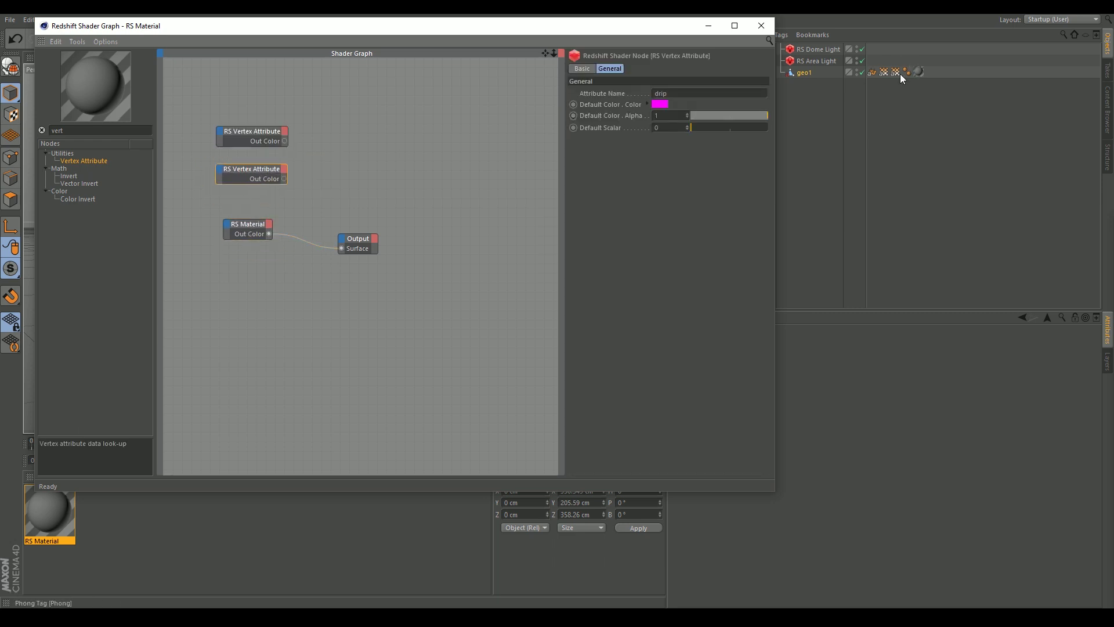
{"action": "left_click_drag", "start_coordinate": [899, 73], "coordinate": [684, 98]}
Step: Add a Color Layer node with a blue base colour
{"action": "double_click", "coordinate": [121, 128]}
{"action": "type", "text": "layer"}
{"action": "left_click_drag", "start_coordinate": [86, 161], "coordinate": [372, 173]}
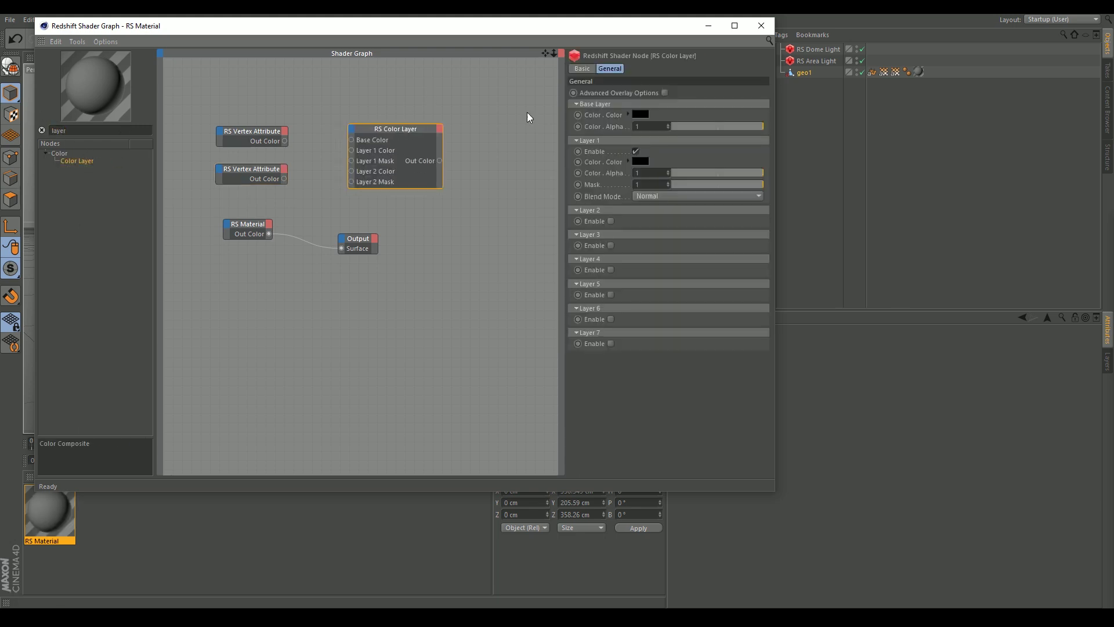
{"action": "left_click", "coordinate": [647, 115]}
{"action": "left_click", "coordinate": [691, 115]}
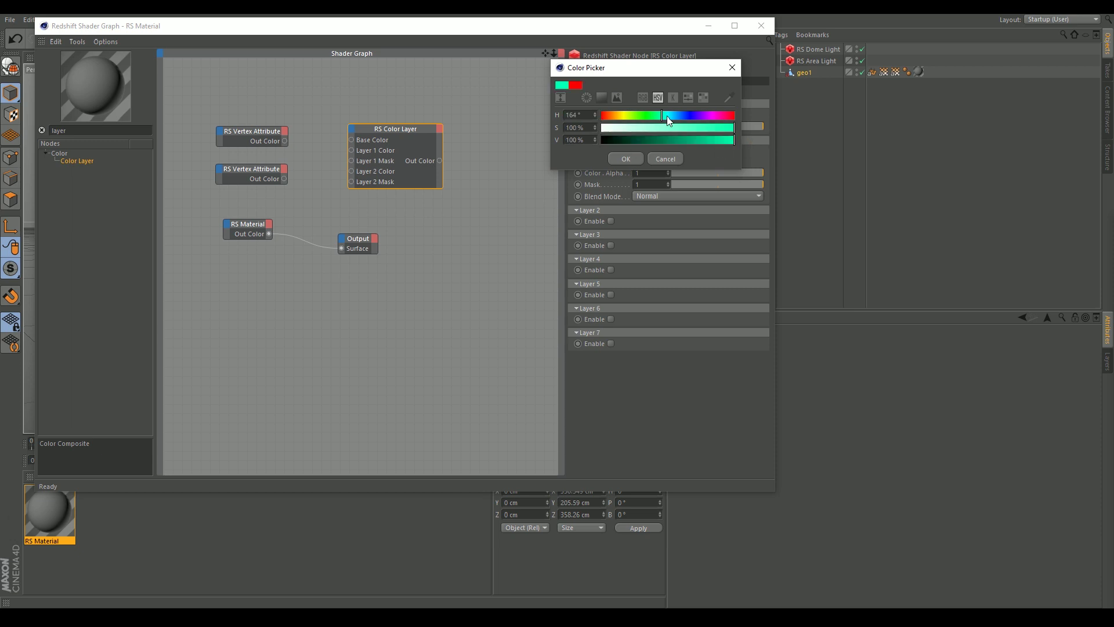
{"action": "left_click", "coordinate": [621, 159]}
Step: Wire the drip attribute into the Layer 1 Mask and make Layer 1 red
{"action": "left_click", "coordinate": [282, 177]}
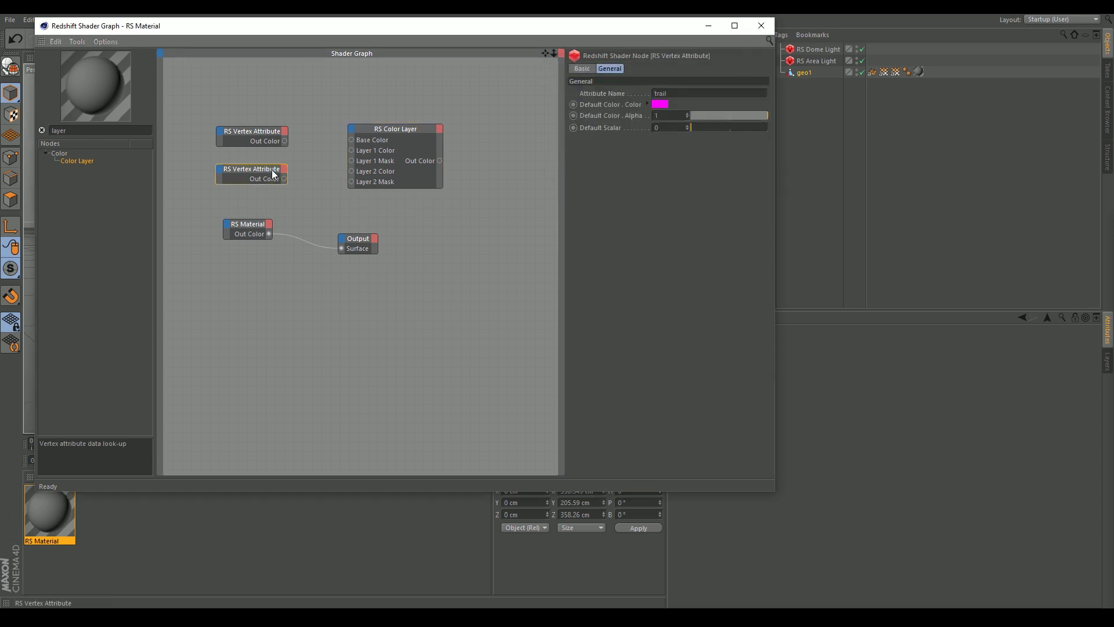
{"action": "left_click_drag", "start_coordinate": [283, 140], "coordinate": [496, 130]}
{"action": "left_click_drag", "start_coordinate": [285, 144], "coordinate": [351, 160]}
{"action": "left_click", "coordinate": [643, 163]}
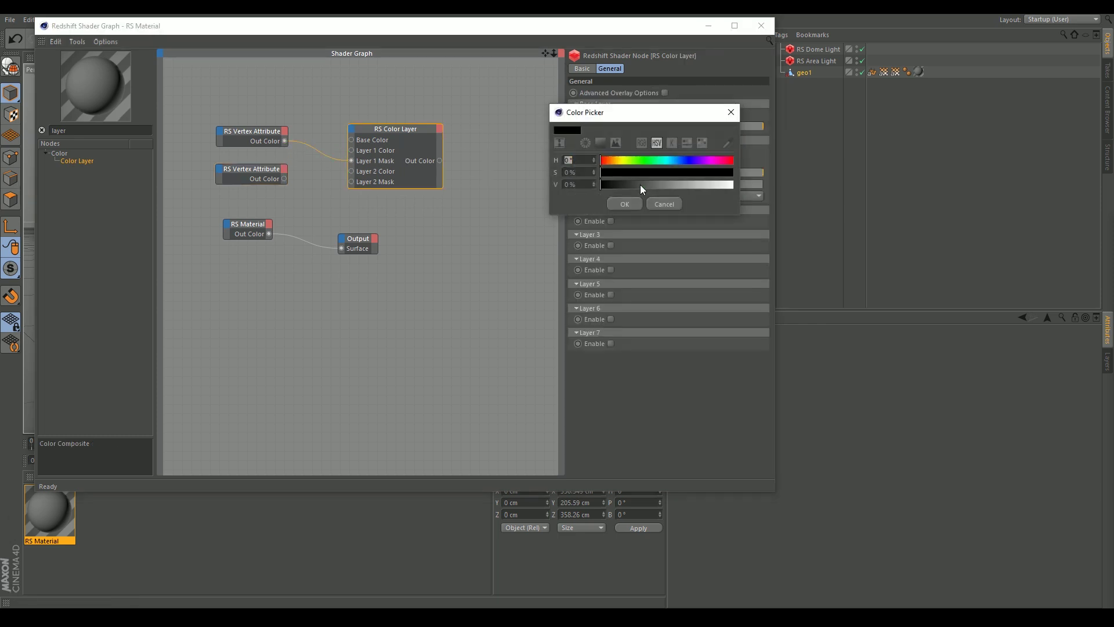
{"action": "left_click_drag", "start_coordinate": [640, 184], "coordinate": [767, 173]}
{"action": "left_click", "coordinate": [620, 200]}
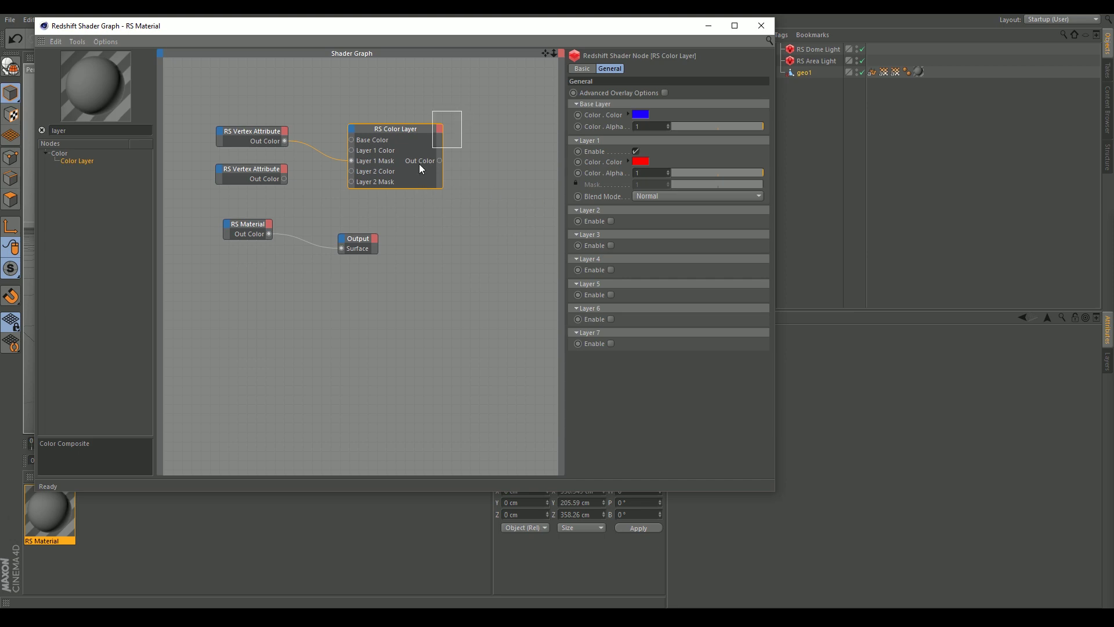
Step: Feed the Color Layer into the RS Material's diffuse colour
{"action": "left_click_drag", "start_coordinate": [393, 207], "coordinate": [221, 258]}
{"action": "left_click_drag", "start_coordinate": [279, 230], "coordinate": [344, 229]}
{"action": "left_click", "coordinate": [568, 232]}
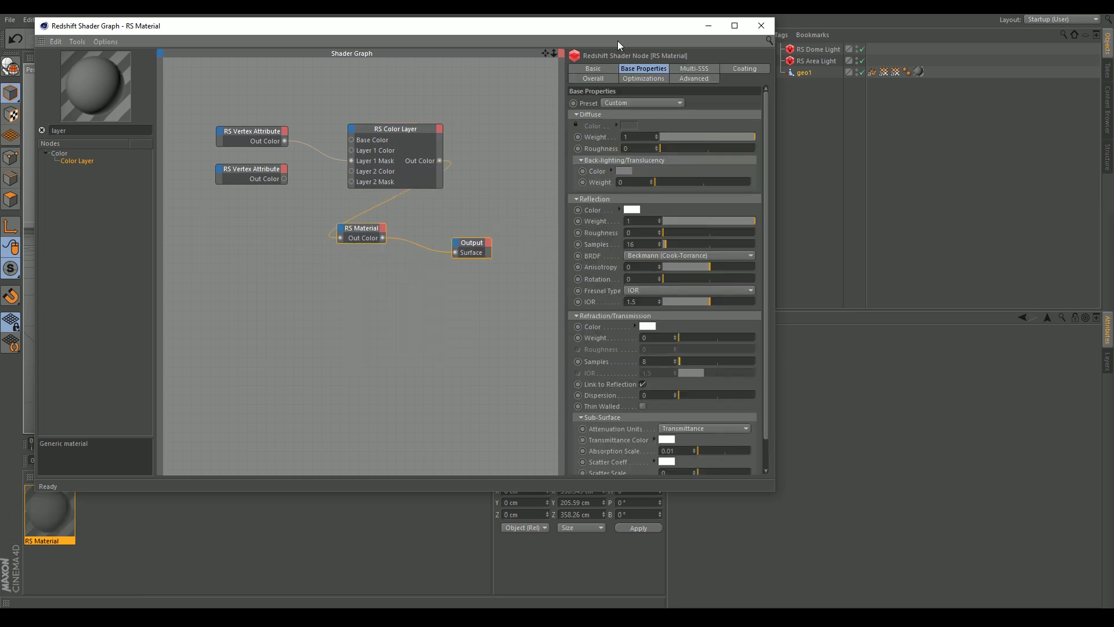
{"action": "left_click_drag", "start_coordinate": [618, 41], "coordinate": [552, 356]}
Step: Open the Redshift RenderView and close the material editor
{"action": "left_click", "coordinate": [715, 126]}
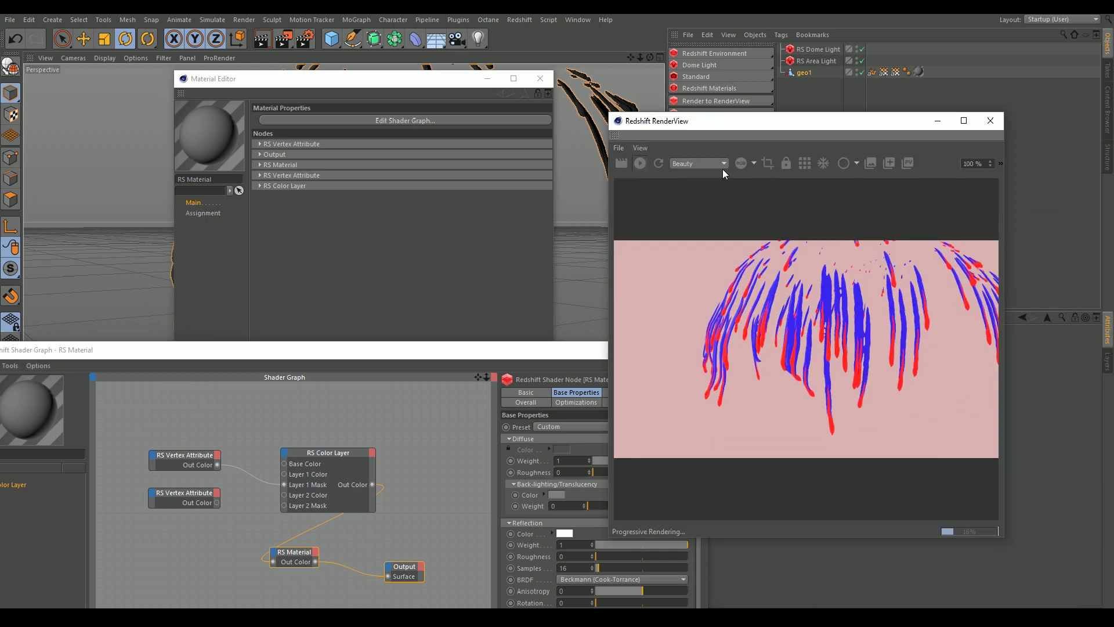
{"action": "left_click", "coordinate": [540, 78]}
{"action": "left_click_drag", "start_coordinate": [415, 350], "coordinate": [307, 86]}
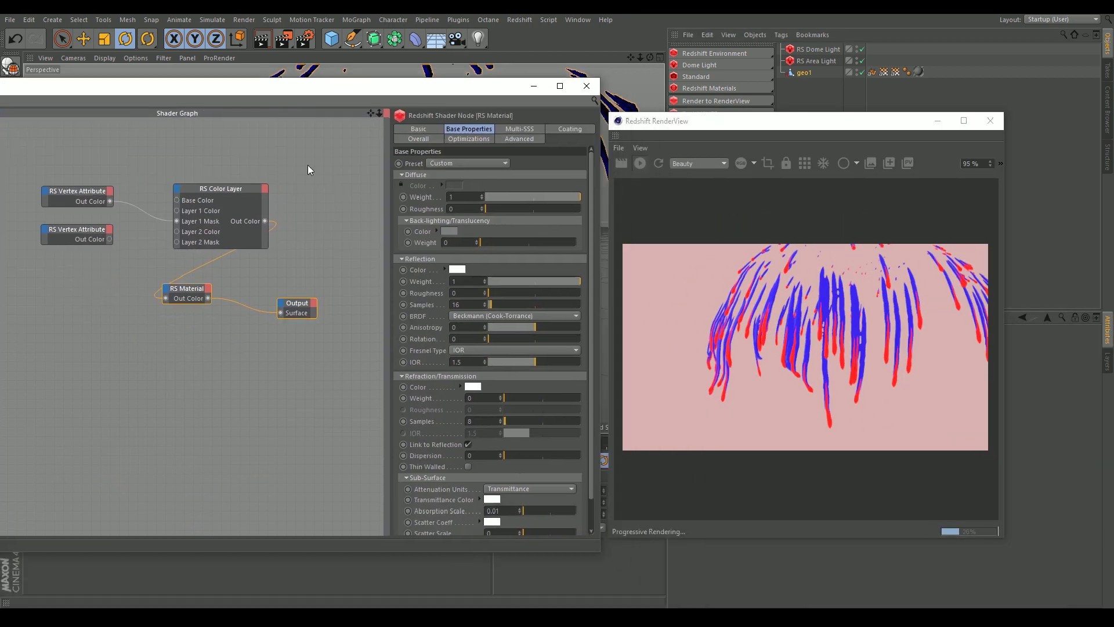
Step: Change the Color Layer's Layer 1 colour to green, close the shader graph and orbit closer
{"action": "left_click", "coordinate": [220, 198]}
{"action": "left_click", "coordinate": [464, 232]}
{"action": "mouse_move", "coordinate": [469, 221]}
{"action": "left_mouse_down"}
{"action": "mouse_move", "coordinate": [500, 222]}
{"action": "mouse_move", "coordinate": [470, 221]}
{"action": "left_mouse_up"}
{"action": "left_click", "coordinate": [450, 264]}
{"action": "left_click", "coordinate": [586, 86]}
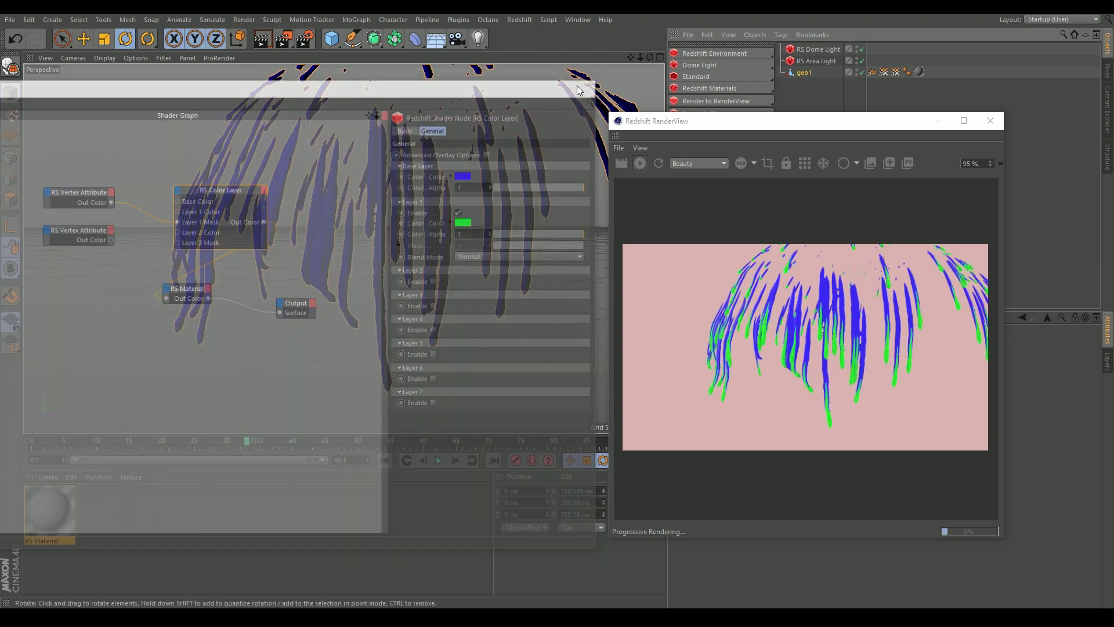
{"action": "left_click_drag", "start_coordinate": [400, 187], "coordinate": [273, 207], "text": "alt"}
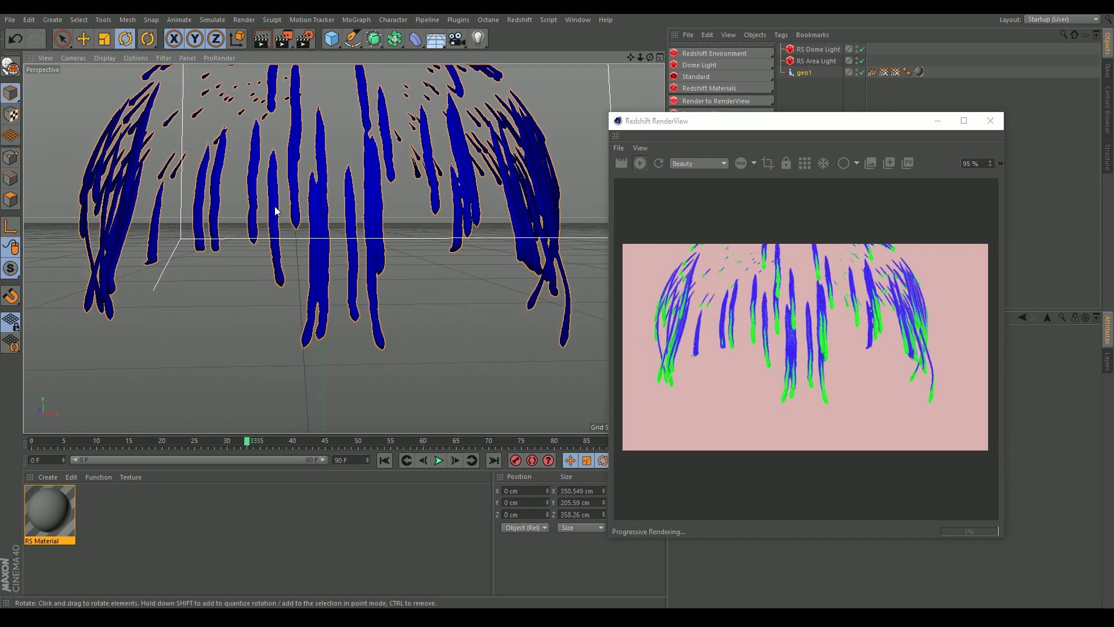